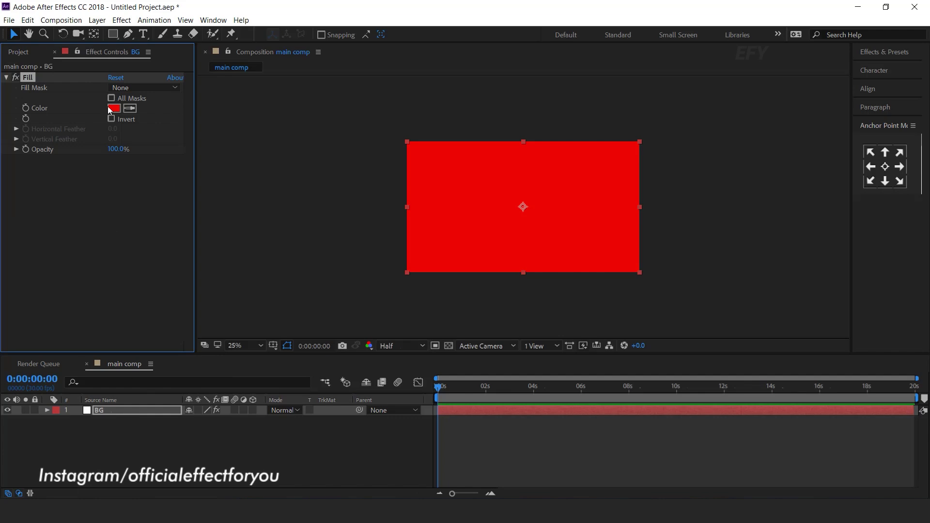
- Set the Fill effect colour on the BG layer to dark blue 12409F
{"action": "left_click_drag", "start_coordinate": [199, 123], "coordinate": [199, 132]}
{"action": "left_click", "coordinate": [169, 130]}
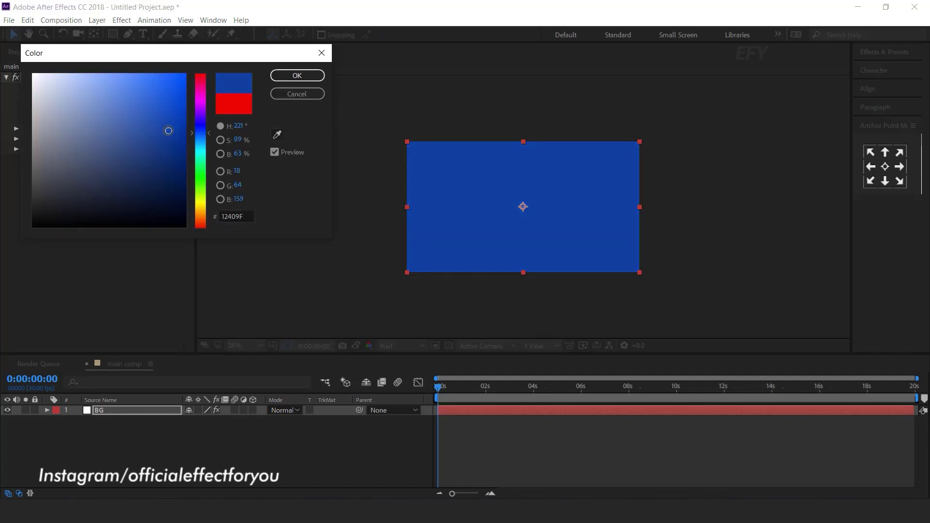
{"action": "left_click", "coordinate": [295, 76]}
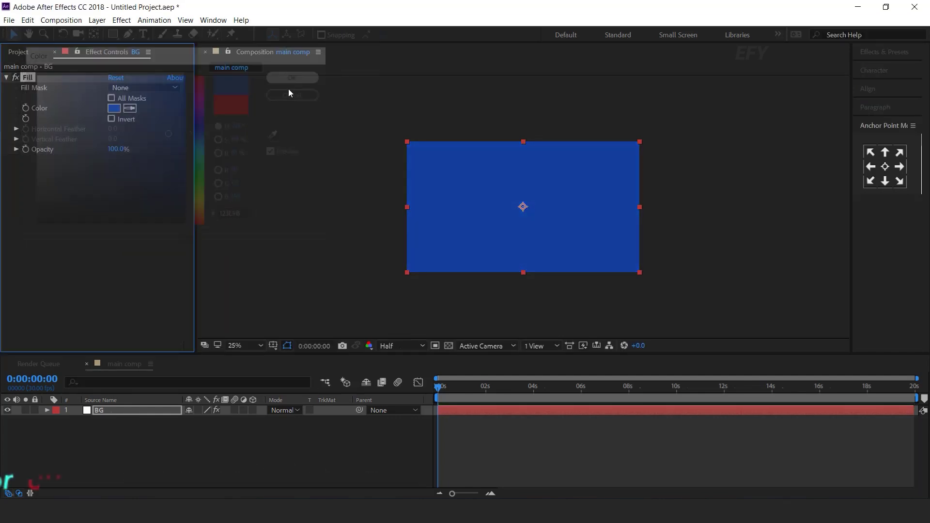
- Draw a large circle on a new shape layer, centre its anchor point and place it right of the frame's centre
{"action": "left_click", "coordinate": [153, 433]}
{"action": "left_click", "coordinate": [117, 33]}
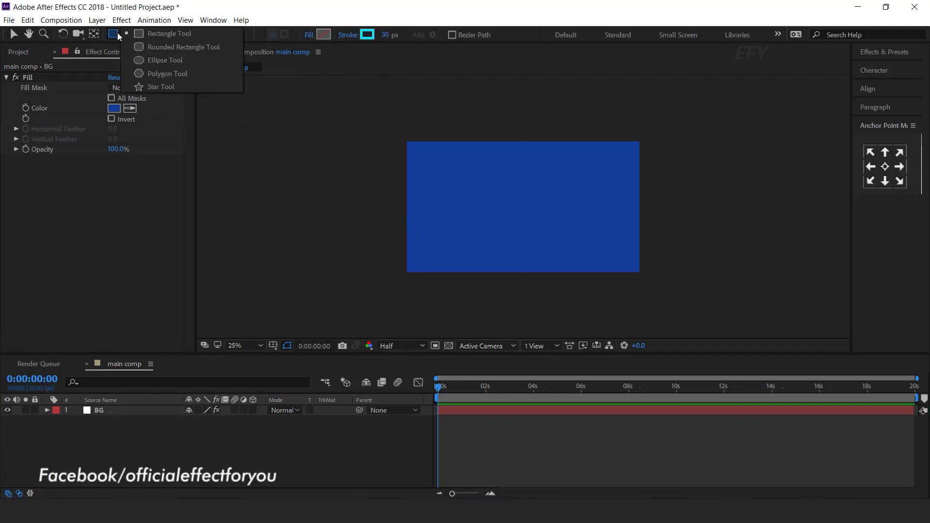
{"action": "left_click", "coordinate": [154, 60]}
{"action": "left_click_drag", "start_coordinate": [551, 206], "coordinate": [601, 231]}
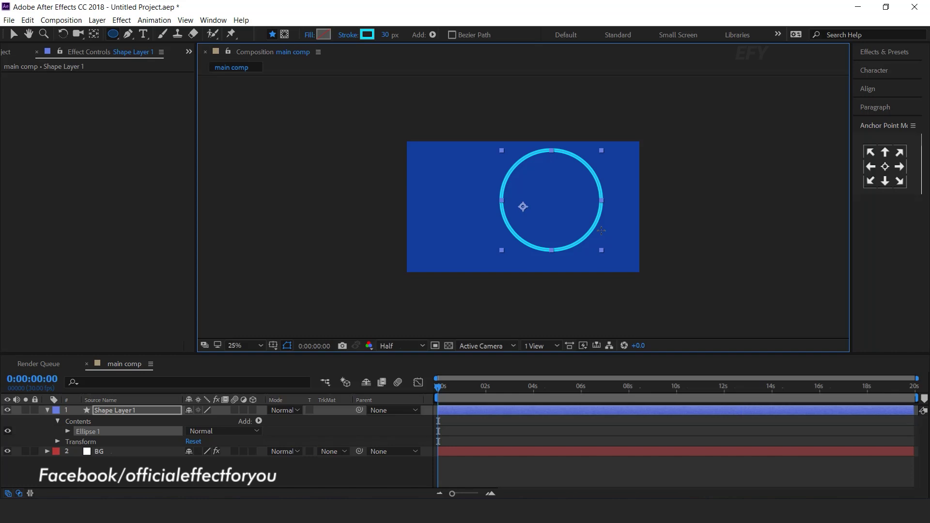
{"action": "left_click", "coordinate": [885, 167]}
{"action": "key", "text": "v"}
{"action": "left_click_drag", "start_coordinate": [551, 201], "coordinate": [557, 206]}
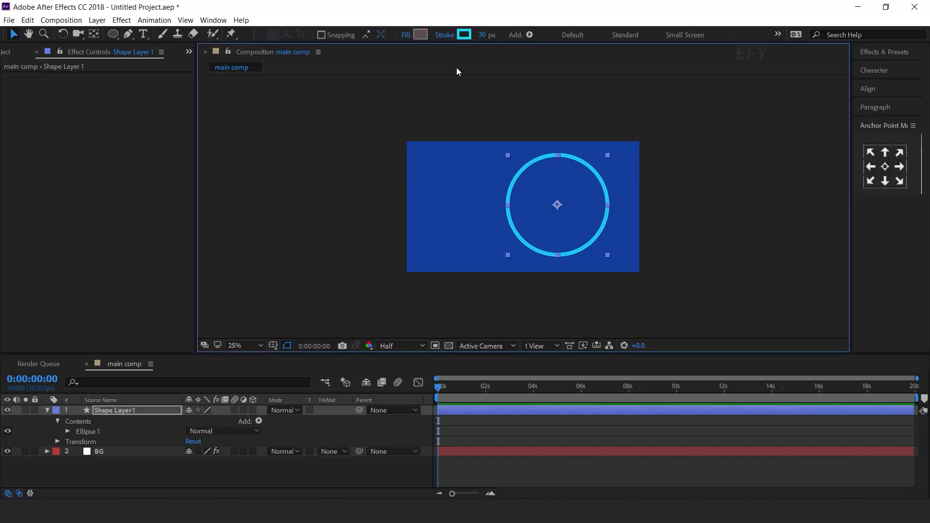
- Remove the circle's stroke and give it a solid light blue fill
{"action": "left_click", "coordinate": [443, 35]}
{"action": "left_click", "coordinate": [146, 83]}
{"action": "key", "text": "Return"}
{"action": "left_click", "coordinate": [420, 34]}
{"action": "left_click_drag", "start_coordinate": [202, 147], "coordinate": [199, 138]}
{"action": "left_click", "coordinate": [140, 84]}
{"action": "left_click", "coordinate": [297, 75]}
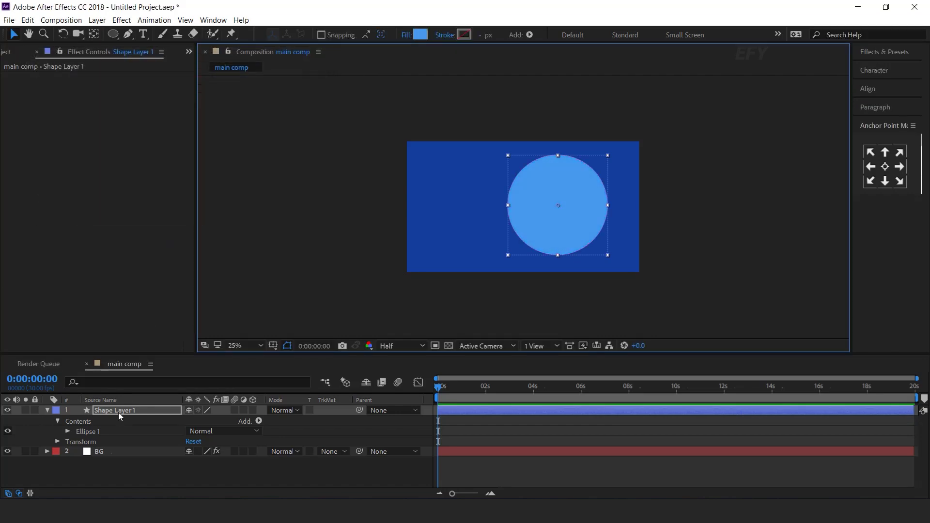
- Apply Fast Blur (Legacy) to the circle layer with blurriness 400 and nudge the resulting glow slightly right
{"action": "key", "text": "ctrl+space"}
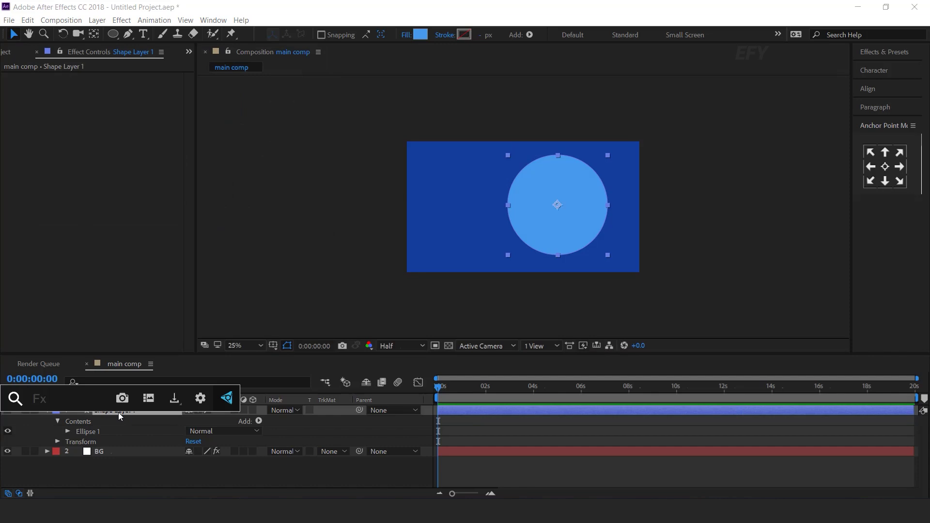
{"action": "type", "text": "fa"}
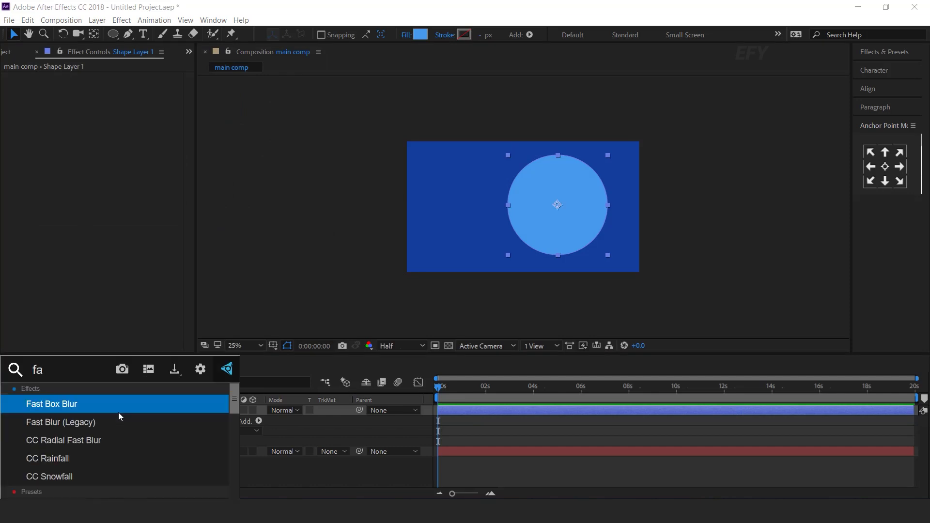
{"action": "key", "text": "Down"}
{"action": "key", "text": "Return"}
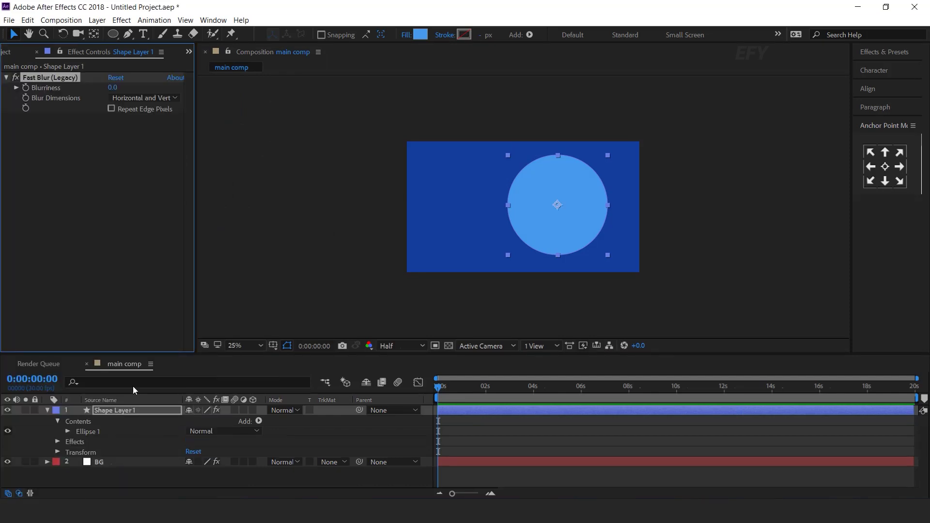
{"action": "left_click_drag", "start_coordinate": [112, 88], "coordinate": [354, 88]}
{"action": "left_click_drag", "start_coordinate": [558, 205], "coordinate": [562, 204]}
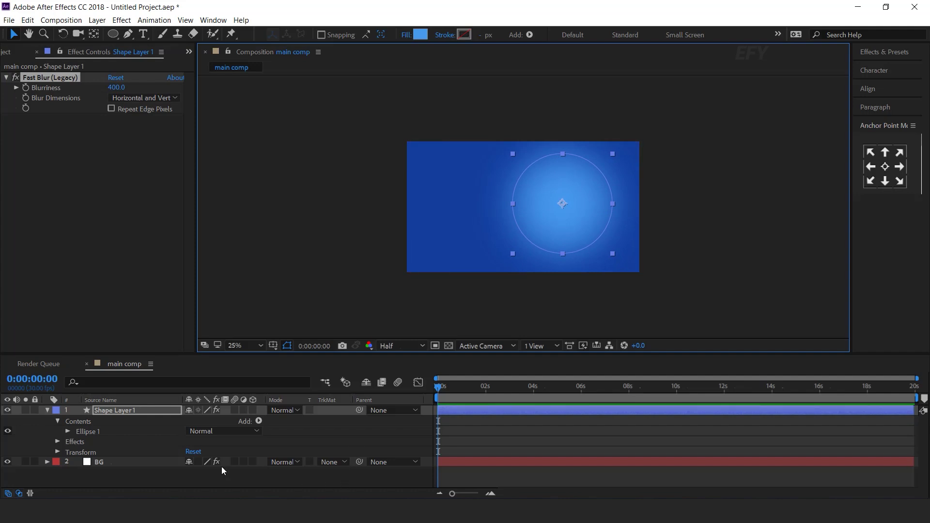
{"action": "left_click", "coordinate": [46, 410]}
{"action": "left_click", "coordinate": [153, 439]}
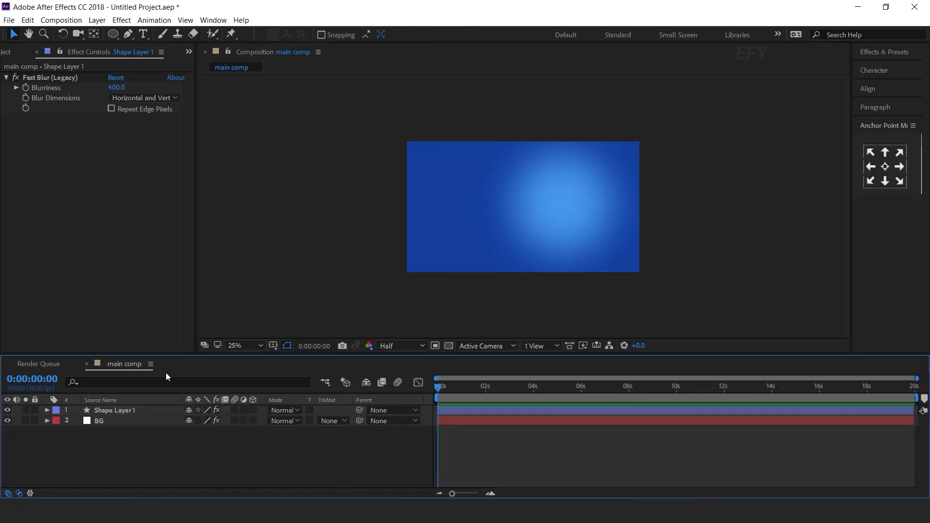
- Create a new 1920 x 1080 composition named "line" at 30 fps, 20 seconds long
{"action": "left_click", "coordinate": [16, 52]}
{"action": "left_click", "coordinate": [35, 349]}
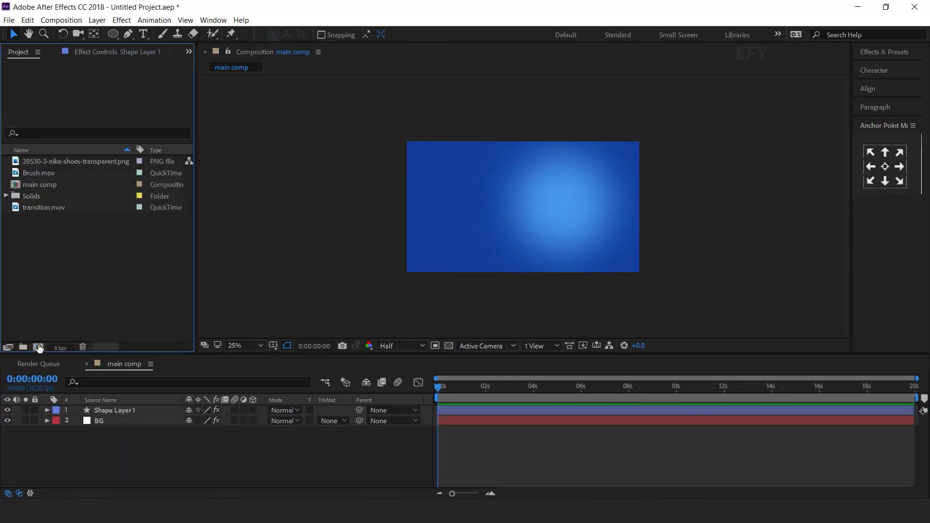
{"action": "type", "text": "line"}
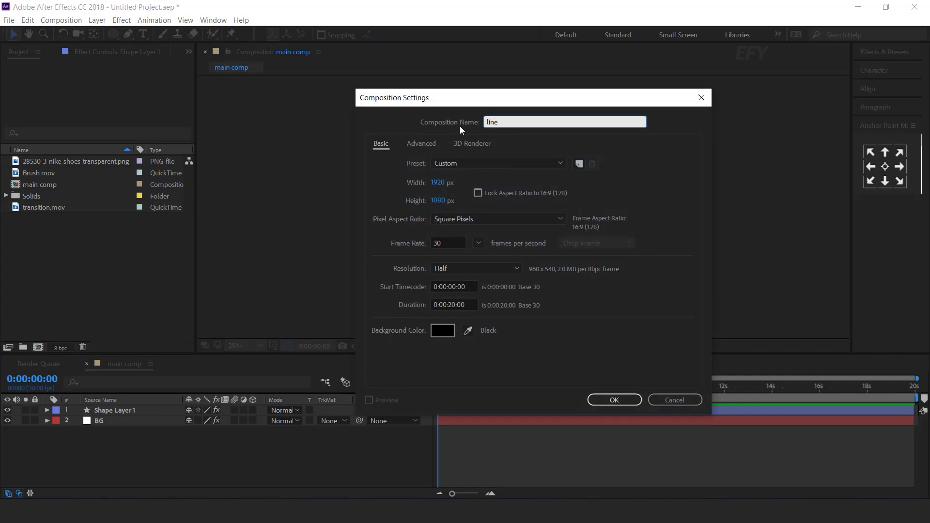
{"action": "key", "text": "Return"}
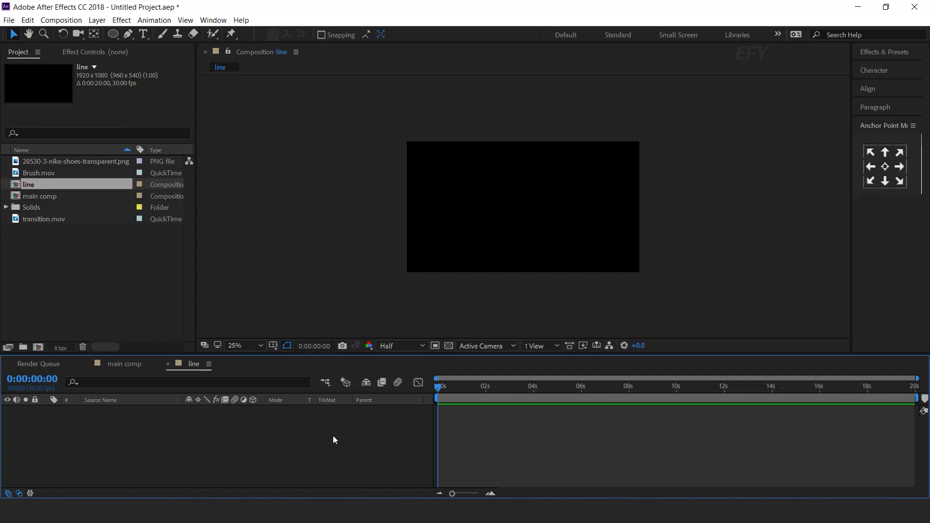
- Add a white solid of 3000 x 3000 px to the line composition
{"action": "key", "text": "ctrl+y"}
{"action": "key", "text": "Tab"}
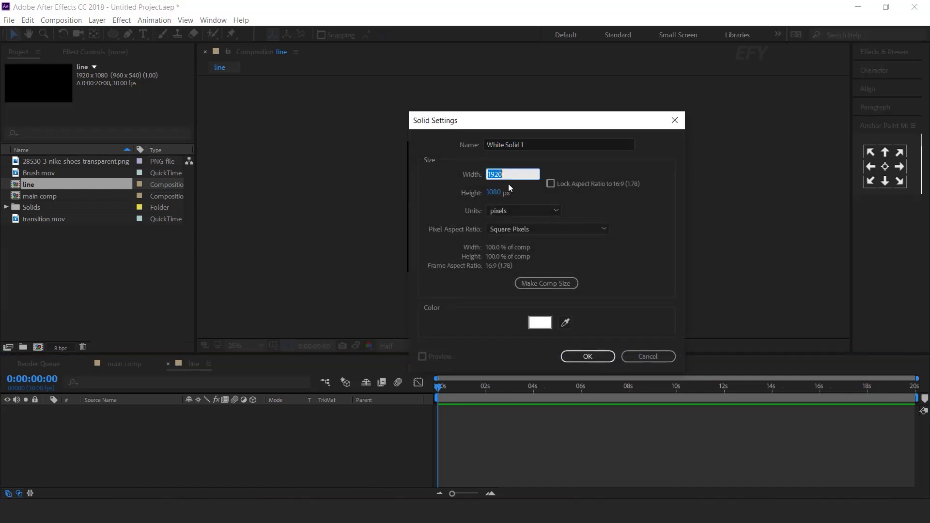
{"action": "type", "text": "3000"}
{"action": "key", "text": "Tab"}
{"action": "type", "text": "3000"}
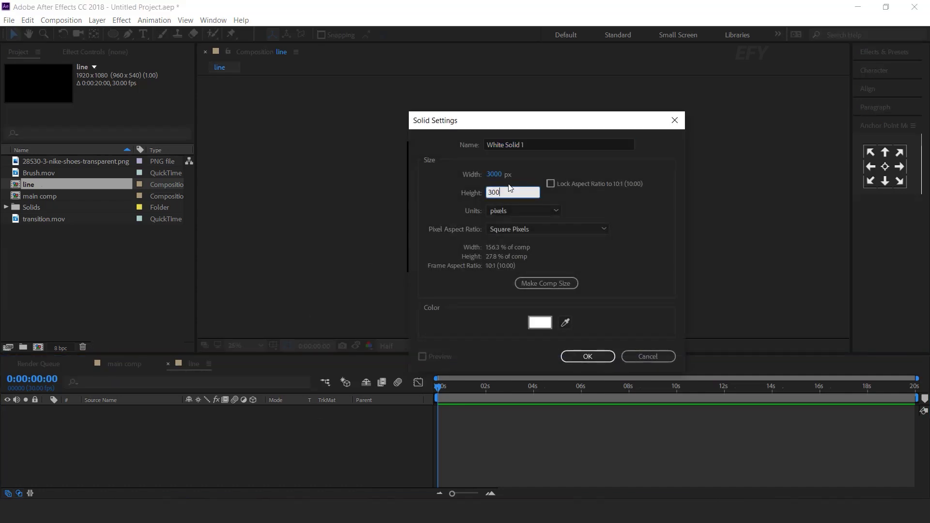
{"action": "key", "text": "Tab"}
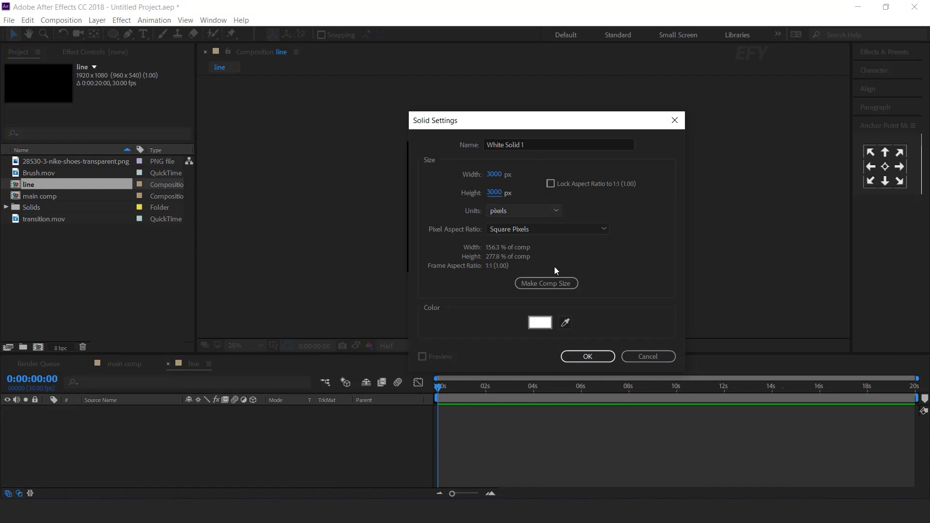
{"action": "left_click", "coordinate": [588, 356]}
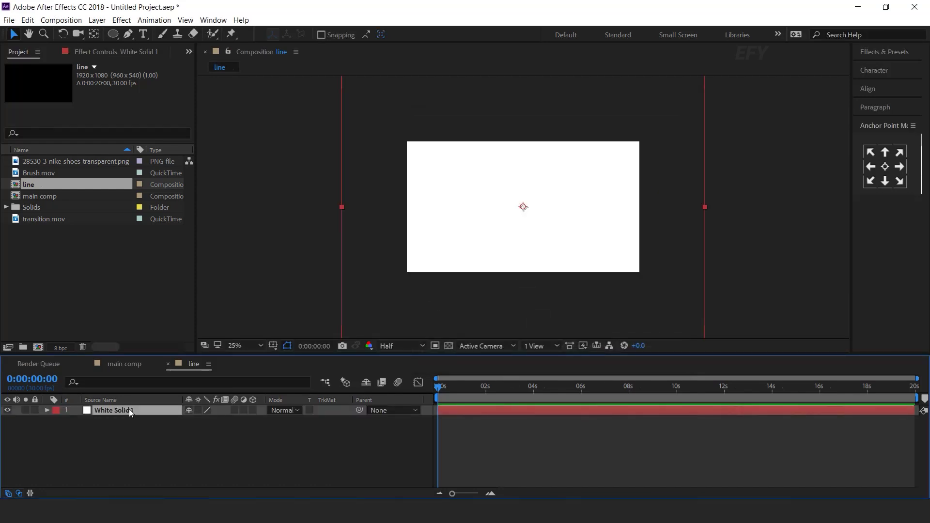
- Apply the Fractal Noise effect to the white solid
{"action": "key", "text": "ctrl+space"}
{"action": "type", "text": "fra"}
{"action": "key", "text": "Down"}
{"action": "key", "text": "Return"}
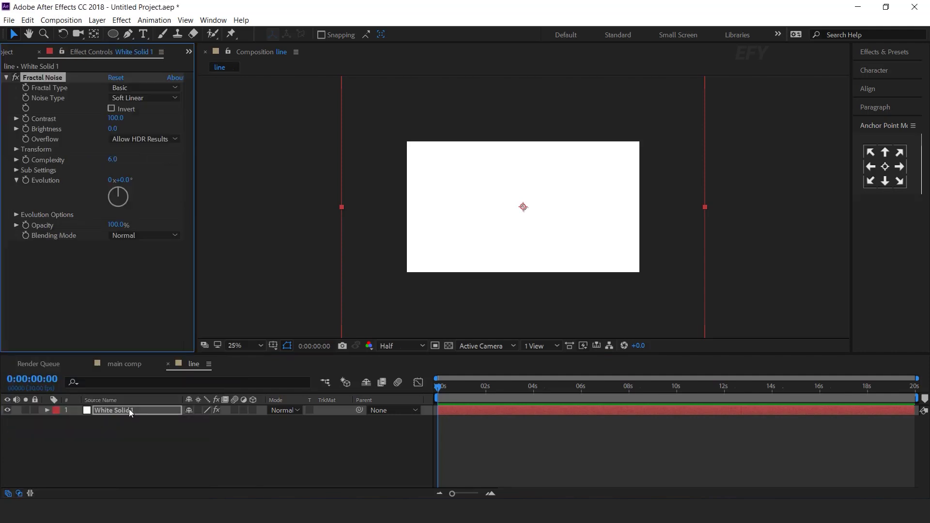
- Set the Fractal Noise contrast to 400 and brightness to -100
{"action": "left_click", "coordinate": [113, 119]}
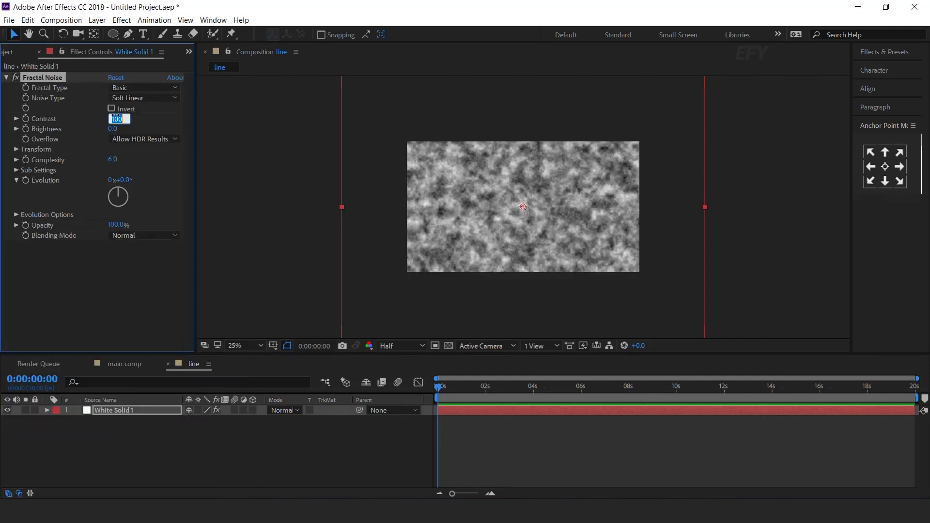
{"action": "type", "text": "400"}
{"action": "key", "text": "Return"}
{"action": "left_click", "coordinate": [115, 128]}
{"action": "type", "text": "-100"}
{"action": "key", "text": "Return"}
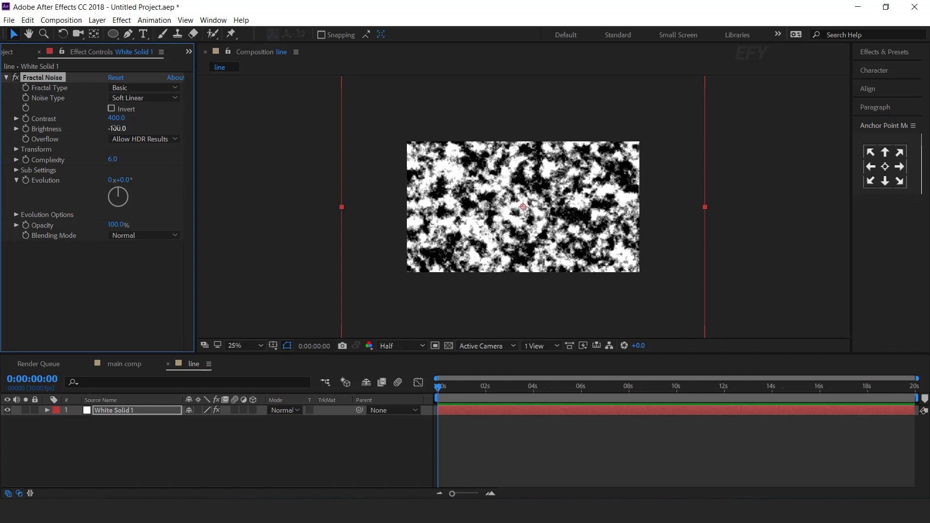
- Turn off uniform scaling in the Fractal Noise transform and set scale width to 20 and scale height to 3000
{"action": "left_click", "coordinate": [16, 150]}
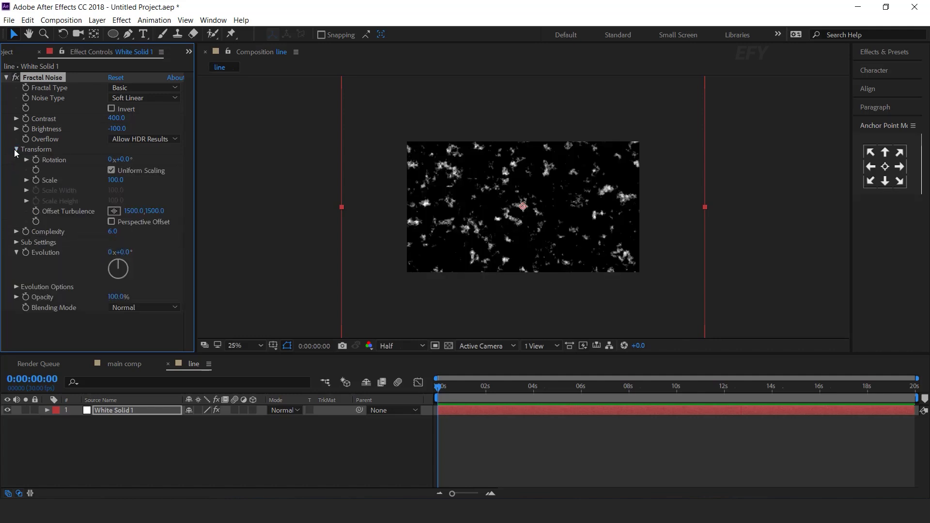
{"action": "left_click", "coordinate": [111, 170]}
{"action": "left_click", "coordinate": [114, 191]}
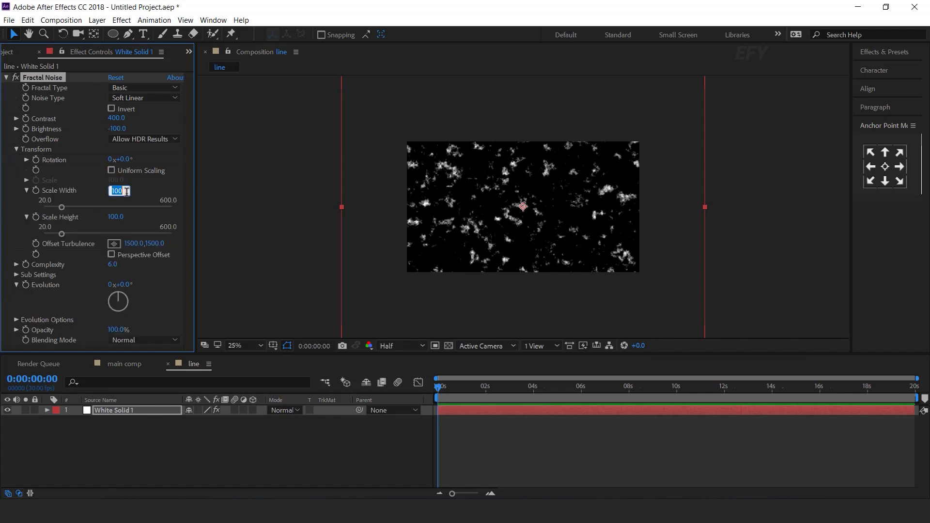
{"action": "type", "text": "20"}
{"action": "key", "text": "Return"}
{"action": "left_click", "coordinate": [116, 217]}
{"action": "type", "text": "3000"}
{"action": "key", "text": "Return"}
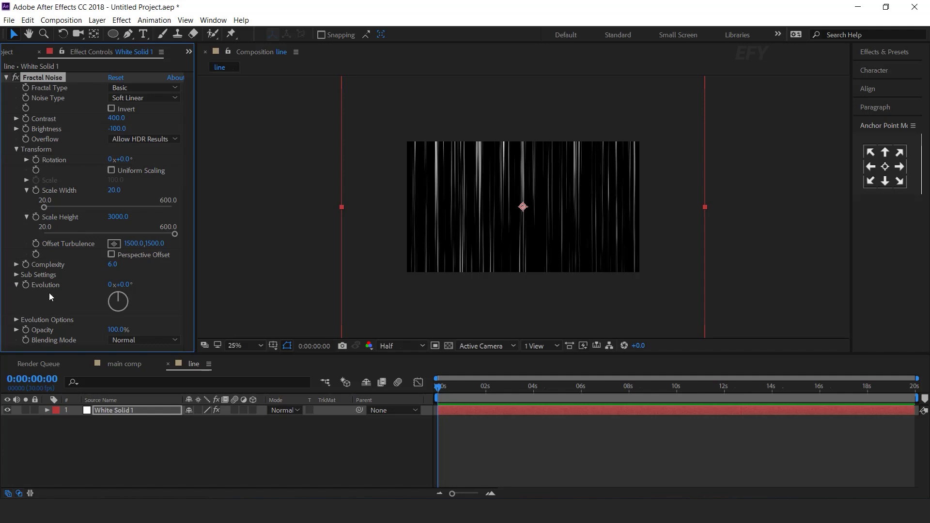
- Add the expression time*800 to the Fractal Noise Evolution and preview the animated lines, then collapse the layer's properties
{"action": "left_click", "coordinate": [25, 285], "text": "alt"}
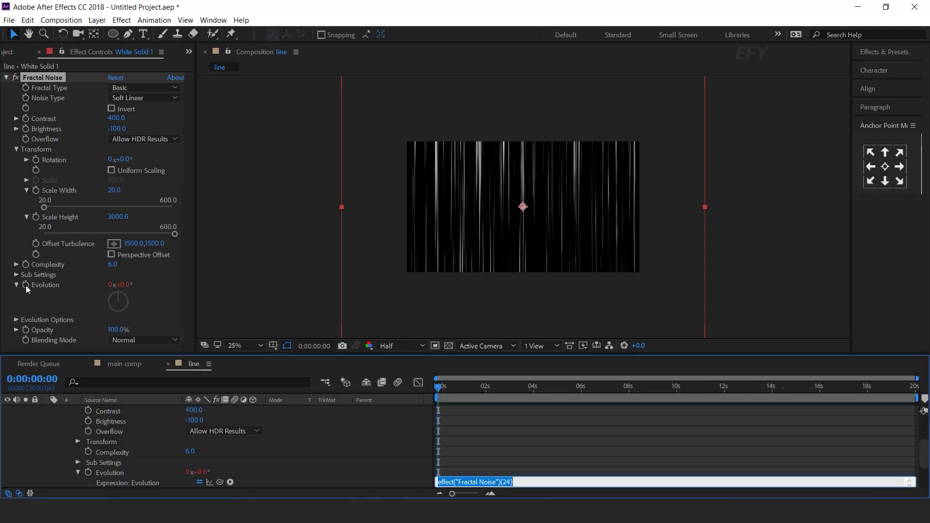
{"action": "type", "text": "time"}
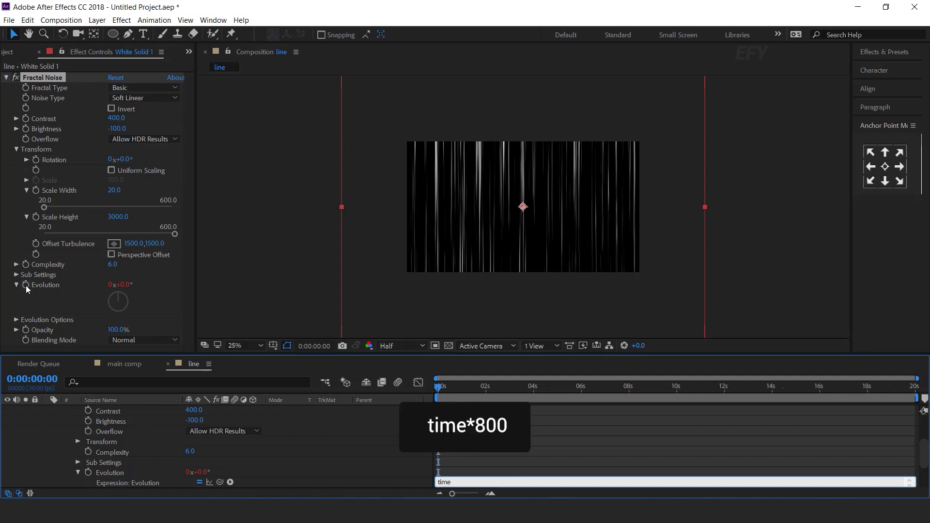
{"action": "type", "text": "*800"}
{"action": "key", "text": "KP_Enter"}
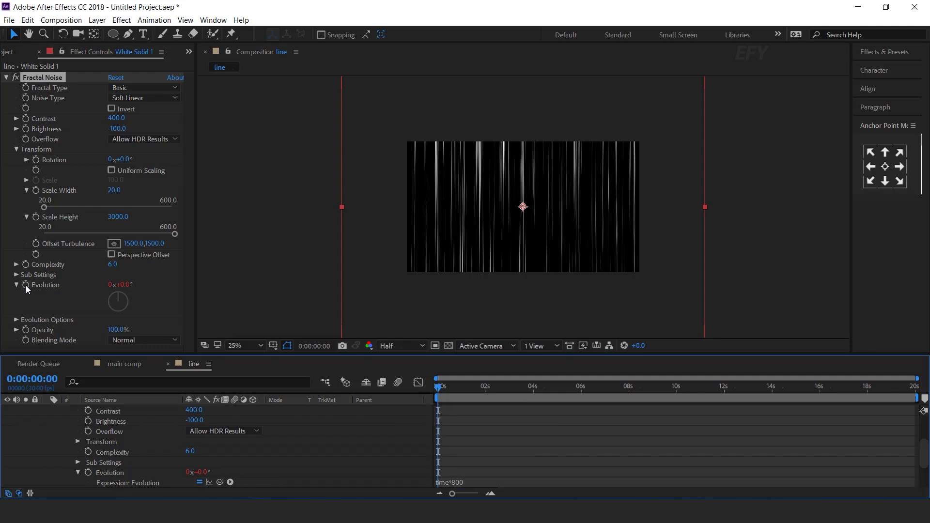
{"action": "key", "text": "space"}
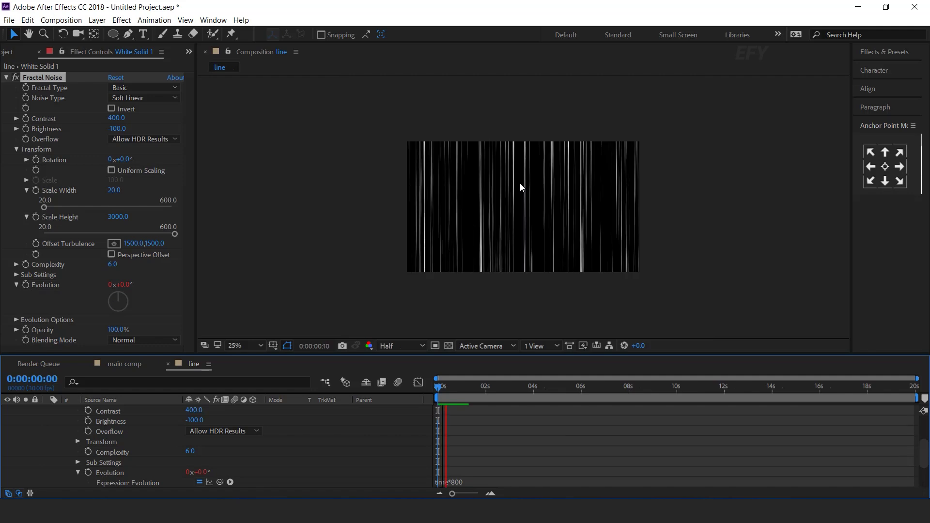
{"action": "left_click", "coordinate": [492, 386]}
{"action": "left_click", "coordinate": [504, 387]}
{"action": "scroll", "coordinate": [52, 434], "scroll_direction": "up", "scroll_amount": 3}
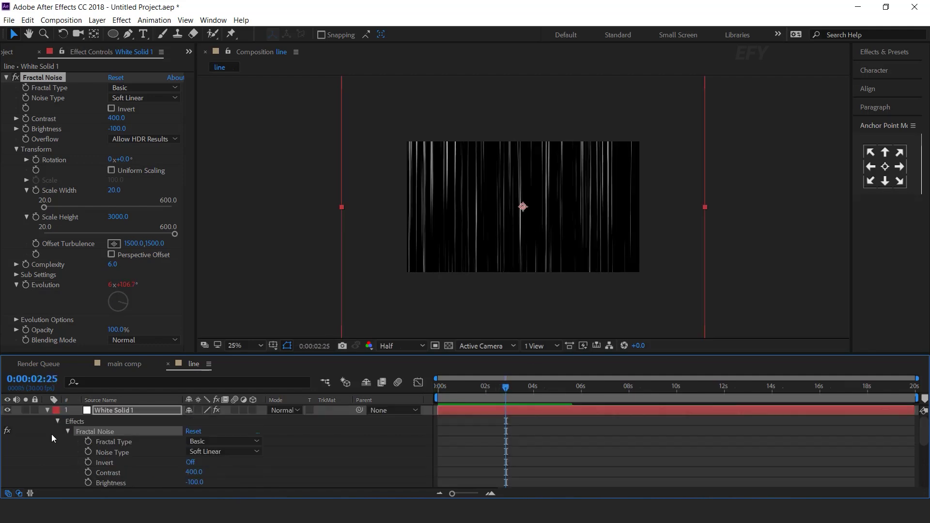
{"action": "left_click", "coordinate": [48, 410]}
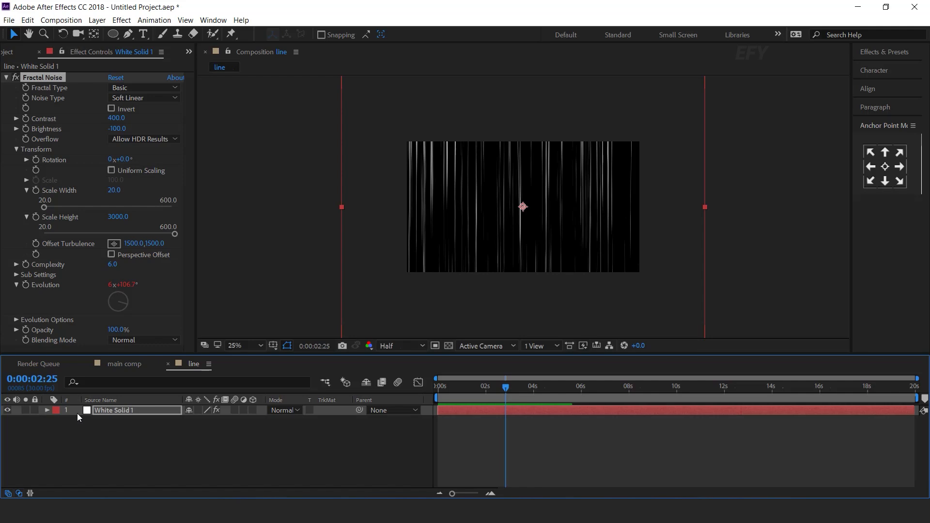
- Apply Polar Coordinates to the white solid, using Rect to Polar conversion and 100% interpolation
{"action": "left_click", "coordinate": [143, 412]}
{"action": "key", "text": "ctrl+space"}
{"action": "type", "text": "po"}
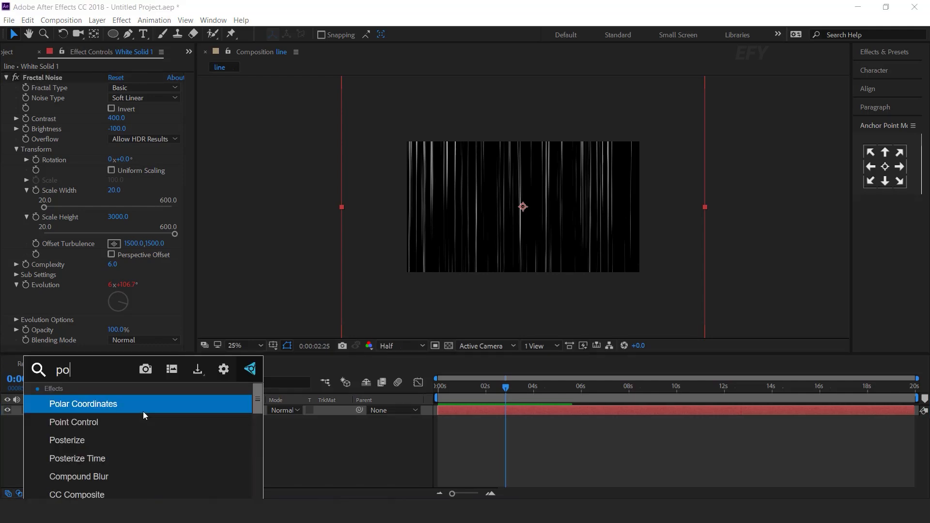
{"action": "key", "text": "Return"}
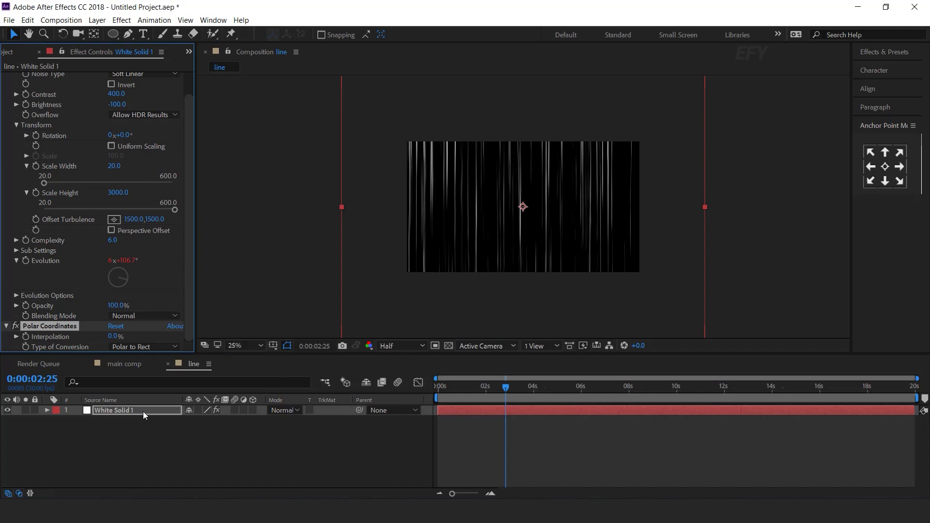
{"action": "left_click", "coordinate": [144, 346]}
{"action": "left_click", "coordinate": [146, 359]}
{"action": "left_click_drag", "start_coordinate": [112, 336], "coordinate": [295, 333]}
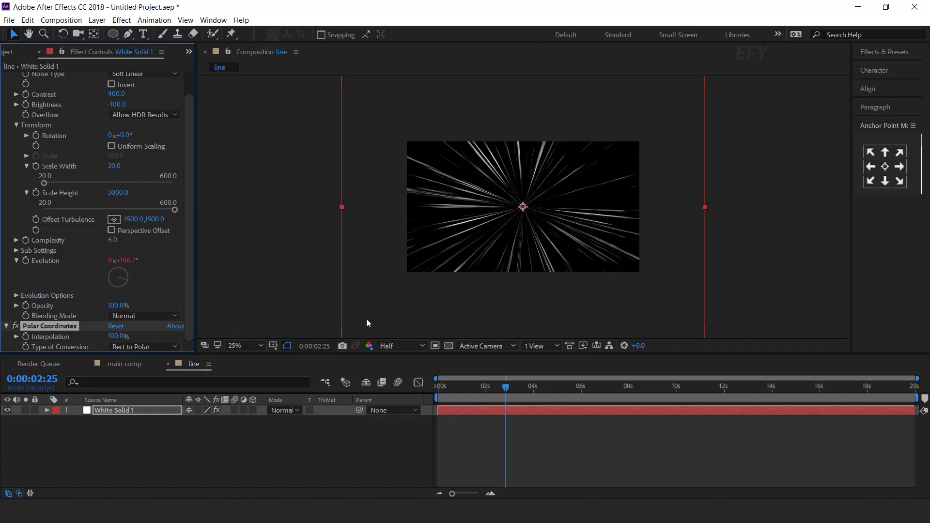
- Move the white solid so the burst's centre sits right of the frame's centre, and preview it from the start
{"action": "left_click_drag", "start_coordinate": [523, 208], "coordinate": [562, 209]}
{"action": "left_click_drag", "start_coordinate": [471, 389], "coordinate": [437, 386]}
{"action": "key", "text": "space"}
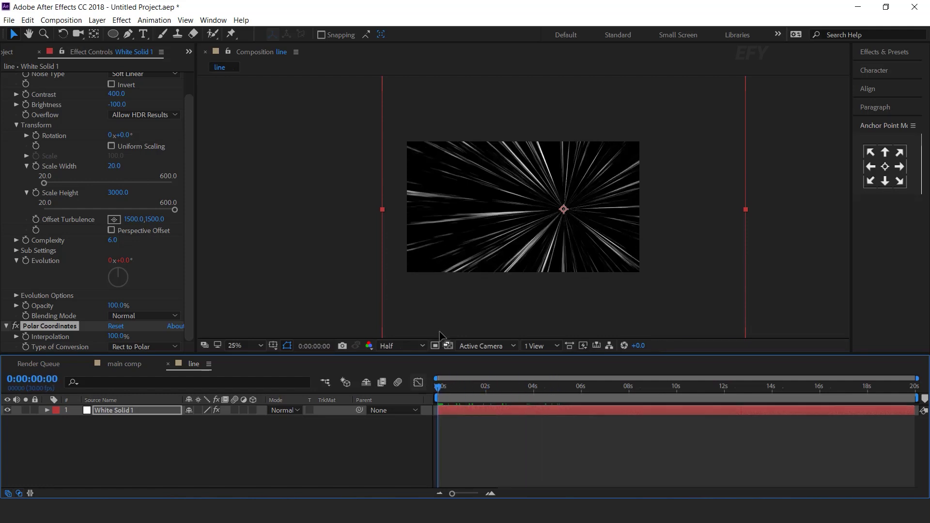
{"action": "left_click", "coordinate": [483, 411]}
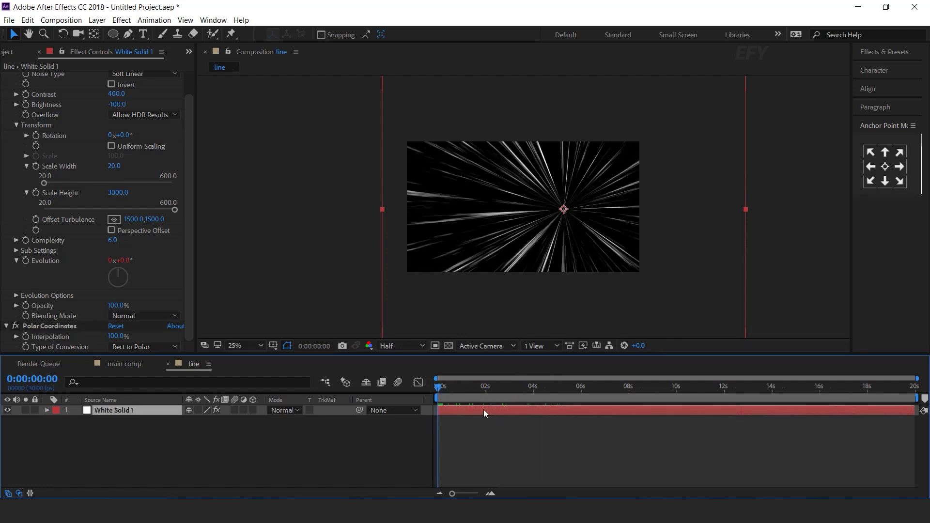
- Animate the white solid's Scale from 0% at the start to 100% at frame 20
{"action": "key", "text": "s"}
{"action": "key", "text": "equal"}
{"action": "key", "text": "equal"}
{"action": "left_click_drag", "start_coordinate": [439, 389], "coordinate": [414, 390]}
{"action": "left_click", "coordinate": [78, 421]}
{"action": "left_click", "coordinate": [222, 420]}
{"action": "type", "text": "0"}
{"action": "key", "text": "Return"}
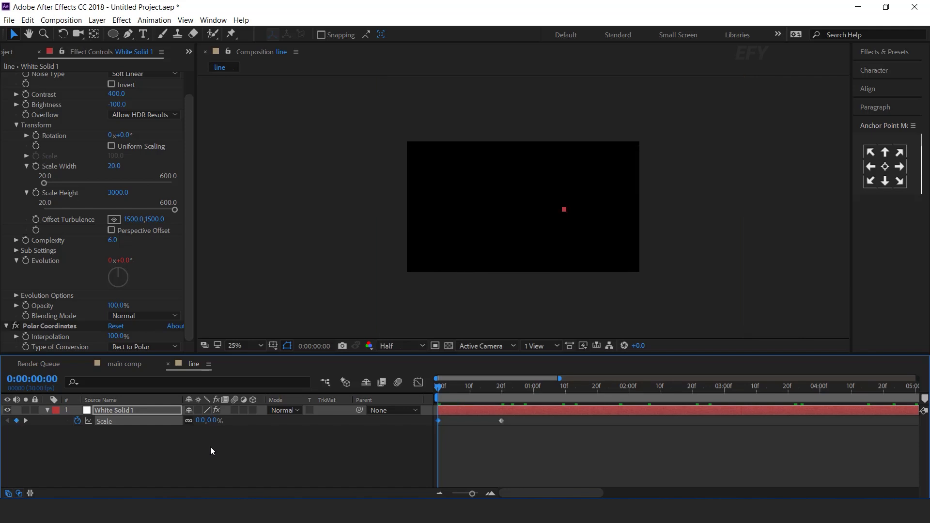
- Apply Easy Ease to both Scale keyframes of the white solid
{"action": "left_click_drag", "start_coordinate": [518, 419], "coordinate": [433, 429]}
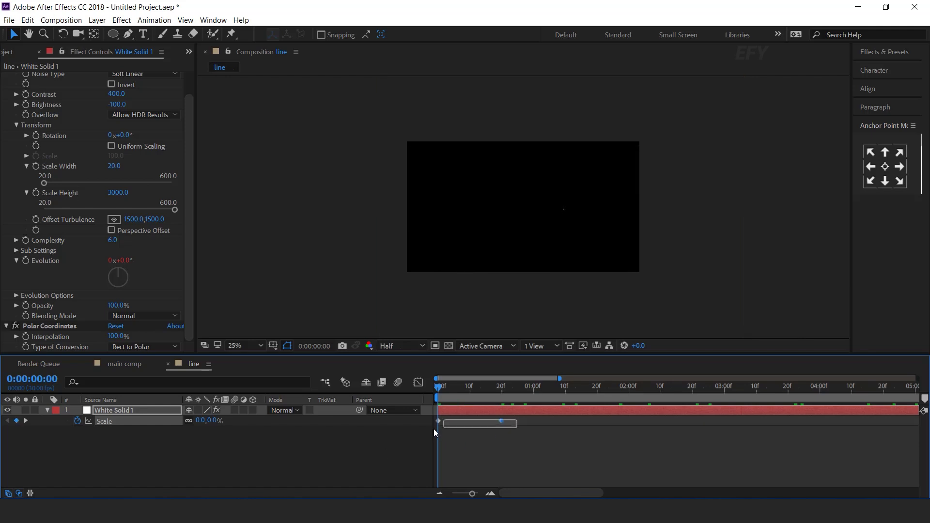
{"action": "right_click", "coordinate": [502, 421]}
{"action": "mouse_move", "coordinate": [526, 412]}
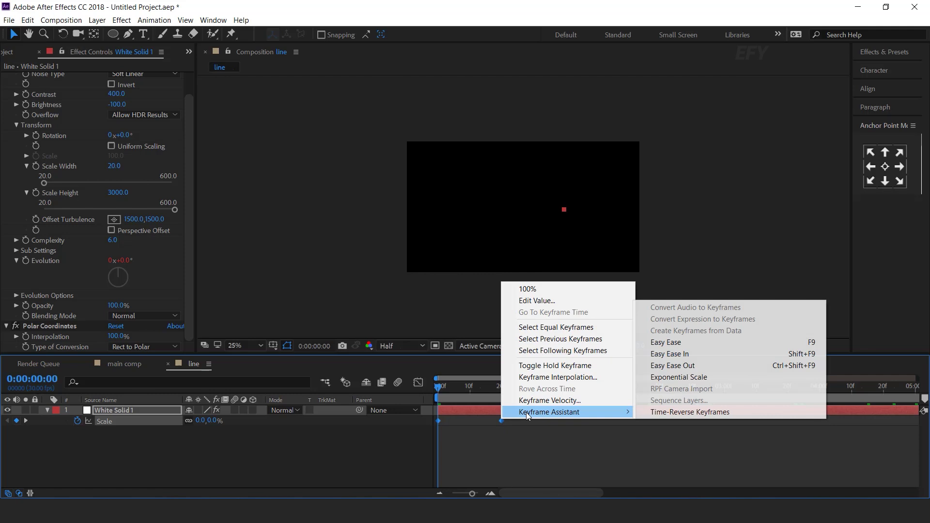
{"action": "left_click", "coordinate": [668, 342]}
- Reshape the Scale speed graph with 100% influence on the last keyframe so the burst slows out, and preview it
{"action": "left_click", "coordinate": [419, 383]}
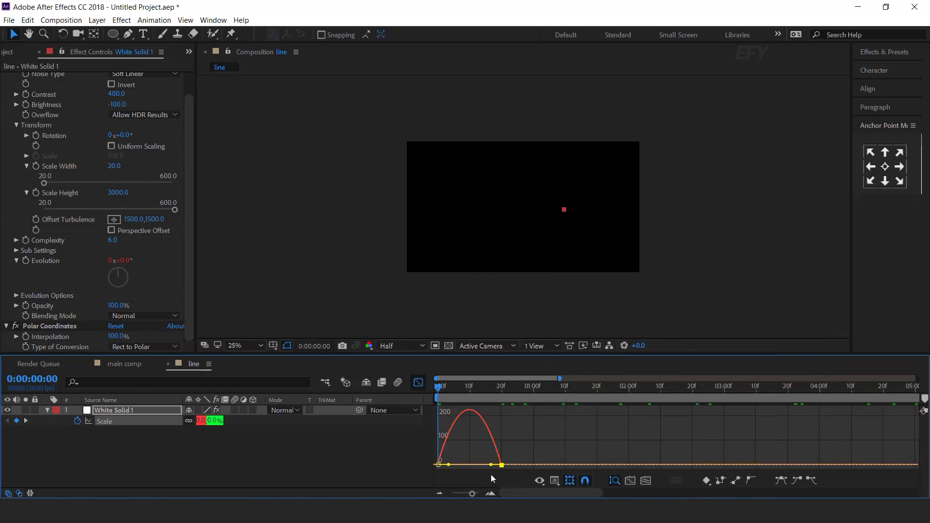
{"action": "left_click_drag", "start_coordinate": [491, 467], "coordinate": [455, 464]}
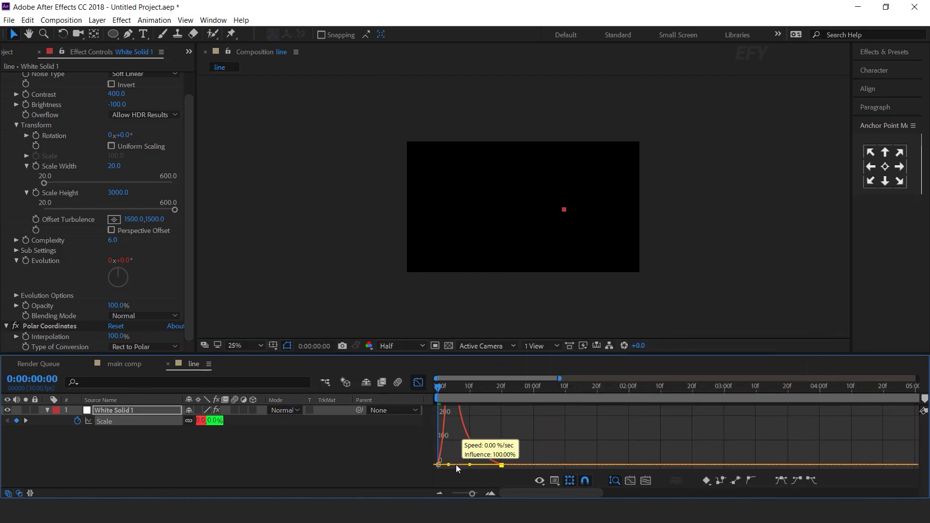
{"action": "left_click", "coordinate": [419, 382]}
{"action": "key", "text": "space"}
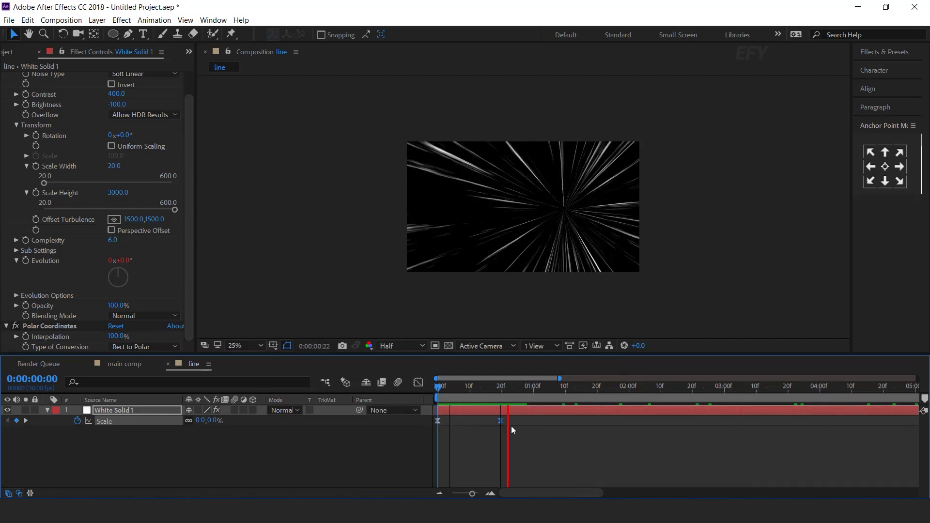
{"action": "left_click_drag", "start_coordinate": [455, 390], "coordinate": [481, 391]}
{"action": "left_click", "coordinate": [345, 460]}
- Add the line composition to main comp as the topmost layer
{"action": "left_click", "coordinate": [119, 364]}
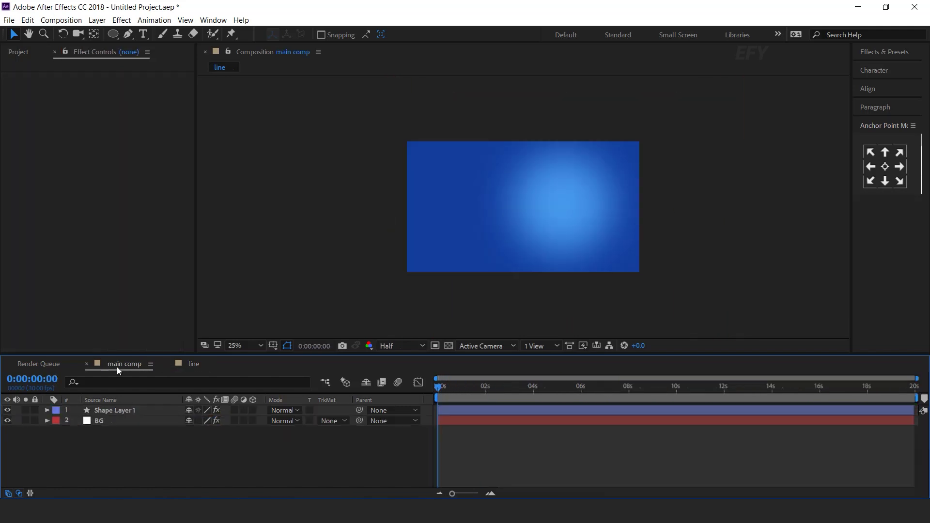
{"action": "left_click", "coordinate": [18, 54]}
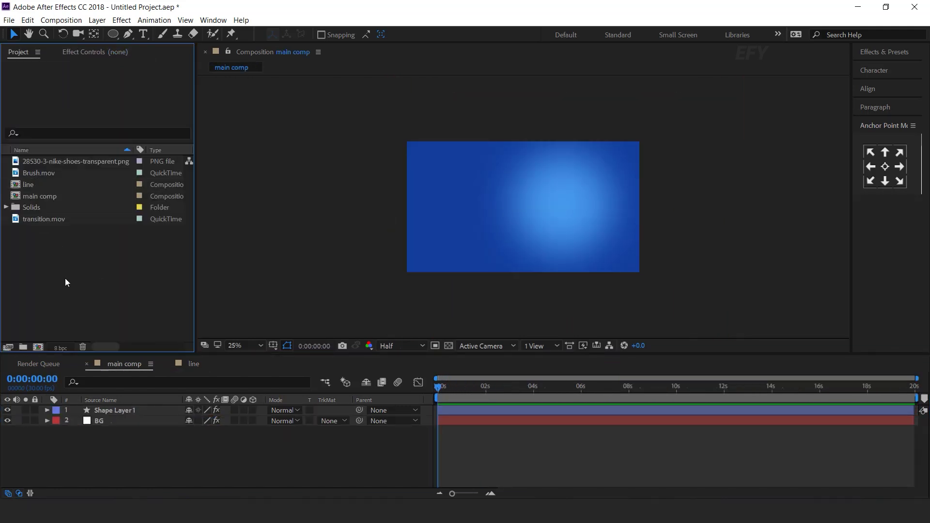
{"action": "left_click", "coordinate": [17, 186]}
{"action": "left_click_drag", "start_coordinate": [27, 188], "coordinate": [126, 406]}
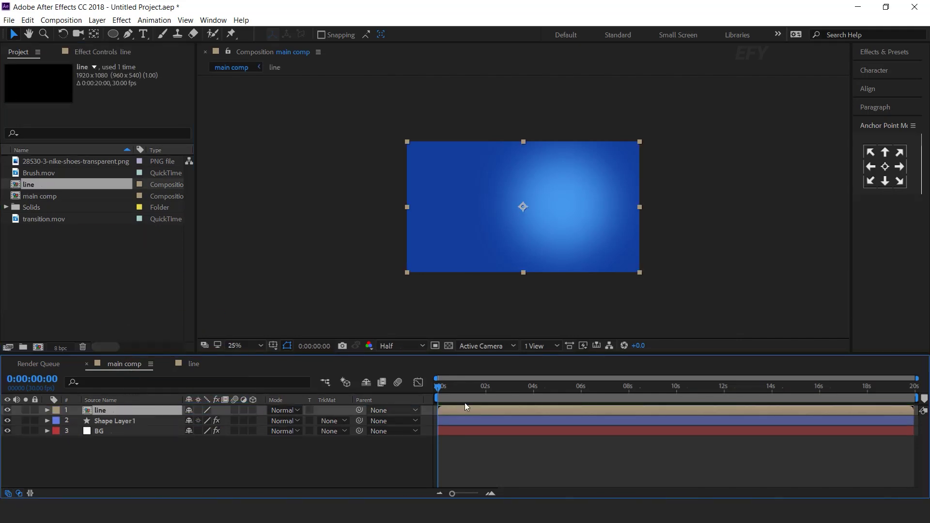
- Set the line layer's blending mode to Screen and preview the speed lines over the blue background
{"action": "left_click_drag", "start_coordinate": [446, 391], "coordinate": [472, 390]}
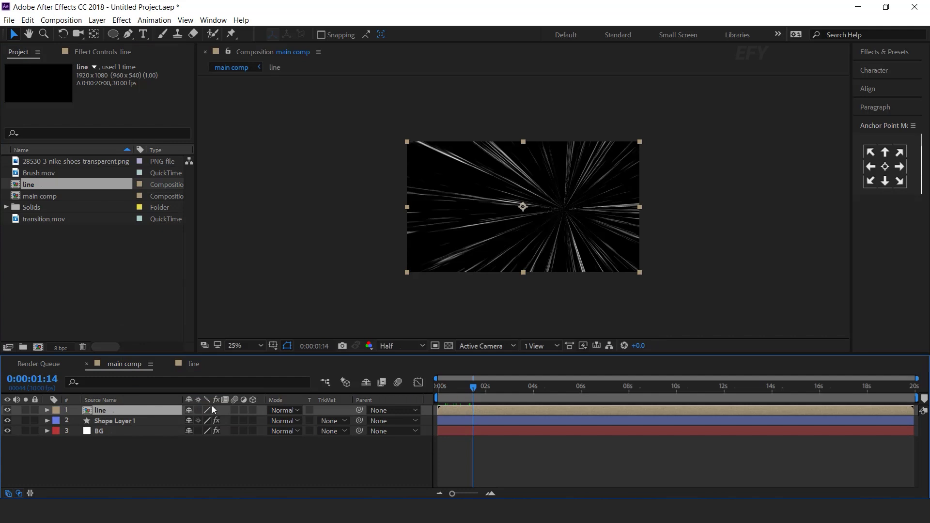
{"action": "left_click", "coordinate": [283, 410]}
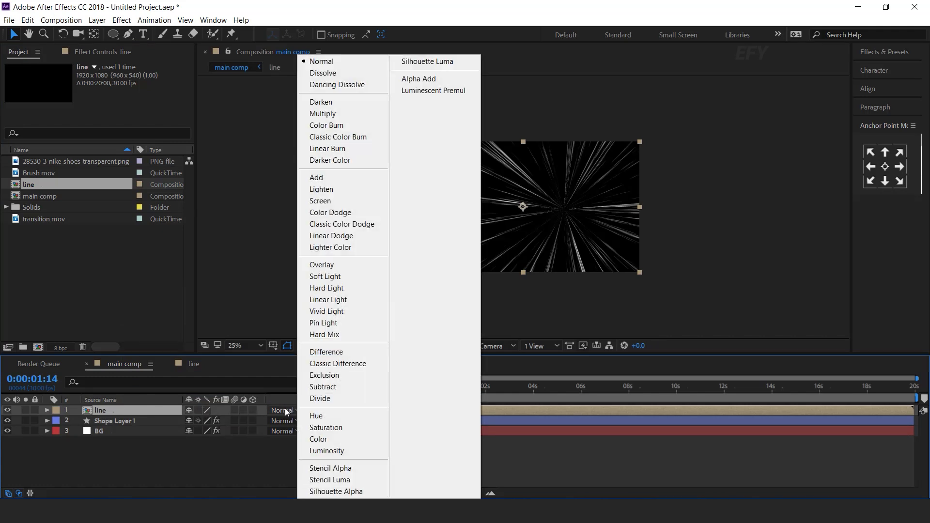
{"action": "left_click", "coordinate": [329, 201]}
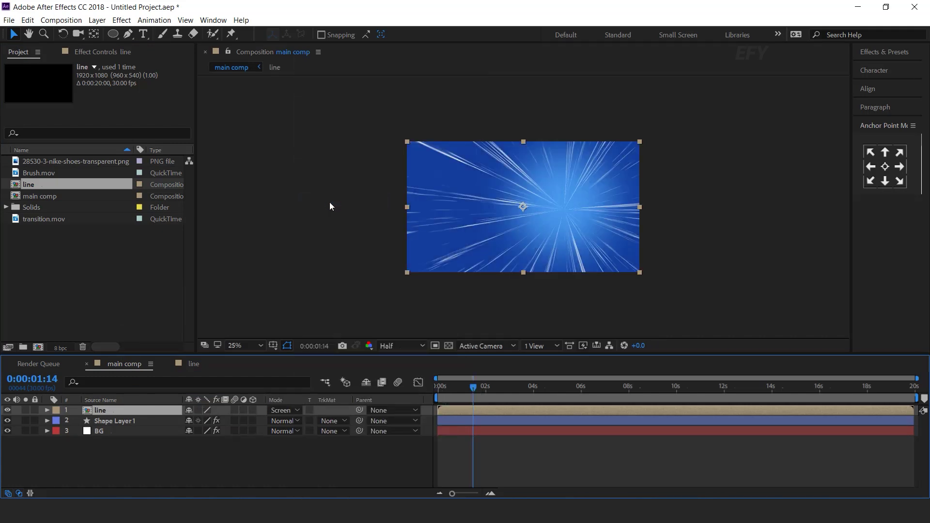
{"action": "left_click_drag", "start_coordinate": [464, 390], "coordinate": [416, 399]}
{"action": "key", "text": "space"}
{"action": "left_click", "coordinate": [469, 390]}
- Lower the line layer's opacity to 30%, preview from the start, and collapse the layer's properties
{"action": "key", "text": "t"}
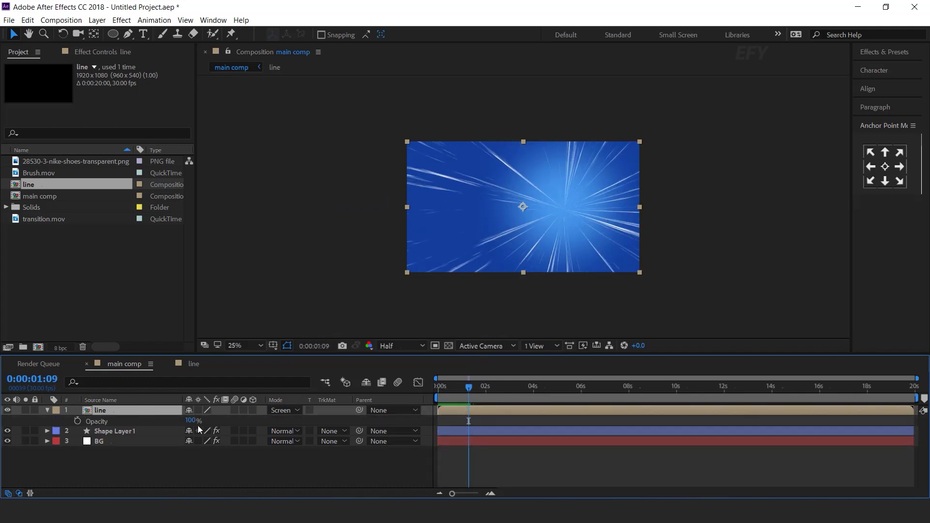
{"action": "left_click", "coordinate": [194, 421]}
{"action": "type", "text": "30"}
{"action": "key", "text": "Return"}
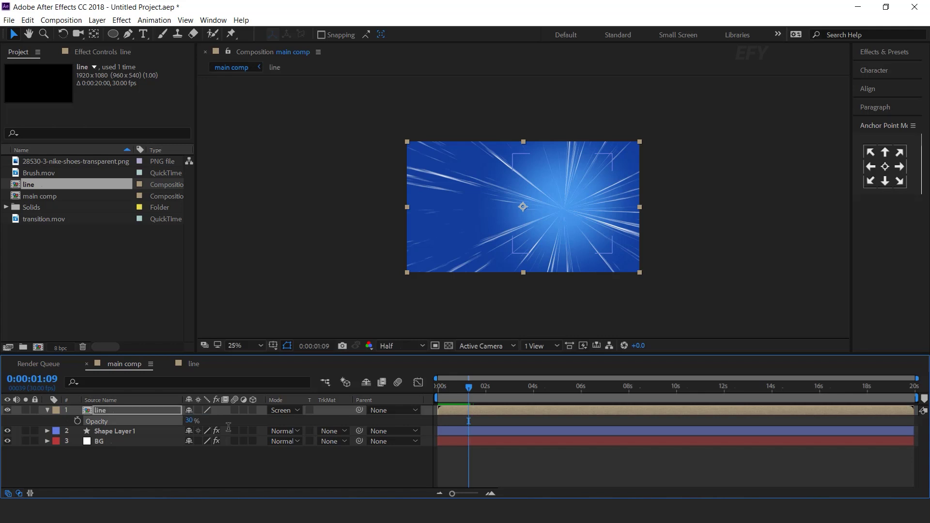
{"action": "left_click", "coordinate": [307, 464]}
{"action": "left_click_drag", "start_coordinate": [515, 386], "coordinate": [432, 397]}
{"action": "key", "text": "space"}
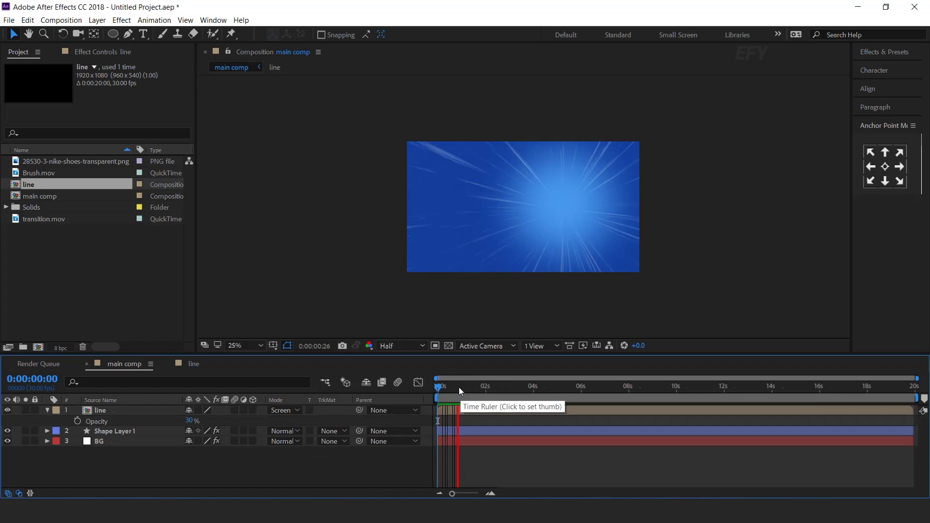
{"action": "left_click", "coordinate": [47, 411]}
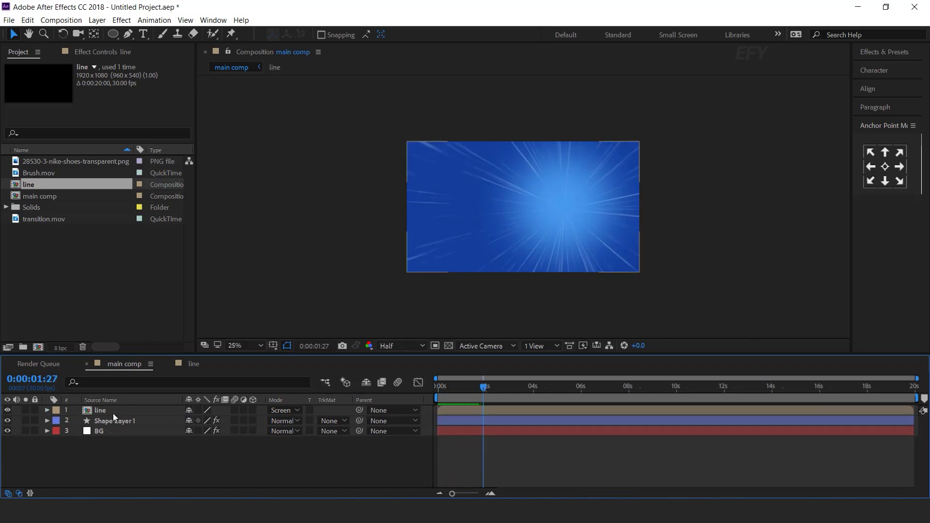
- Draw a circular mask over the glow's centre on the line layer and invert it
{"action": "left_click", "coordinate": [111, 411]}
{"action": "left_click", "coordinate": [112, 36]}
{"action": "left_click_drag", "start_coordinate": [562, 207], "coordinate": [596, 237]}
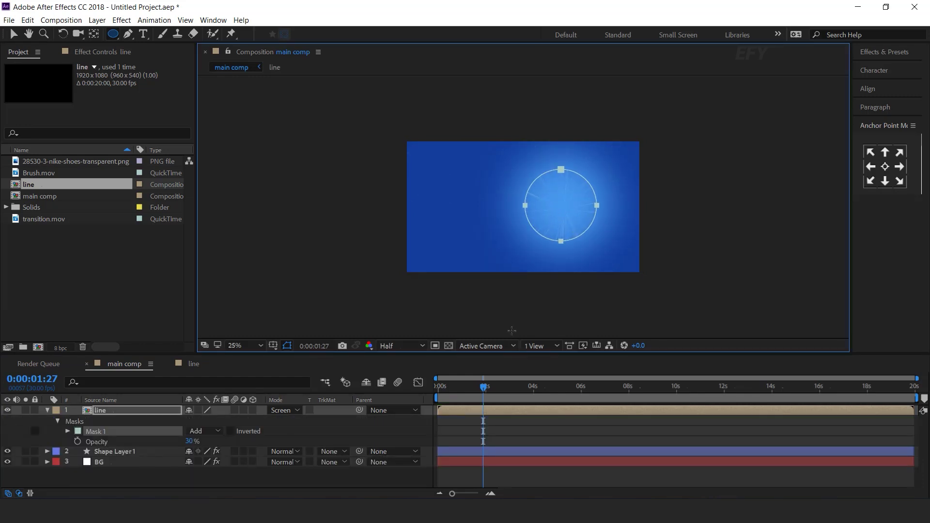
{"action": "left_click", "coordinate": [231, 431]}
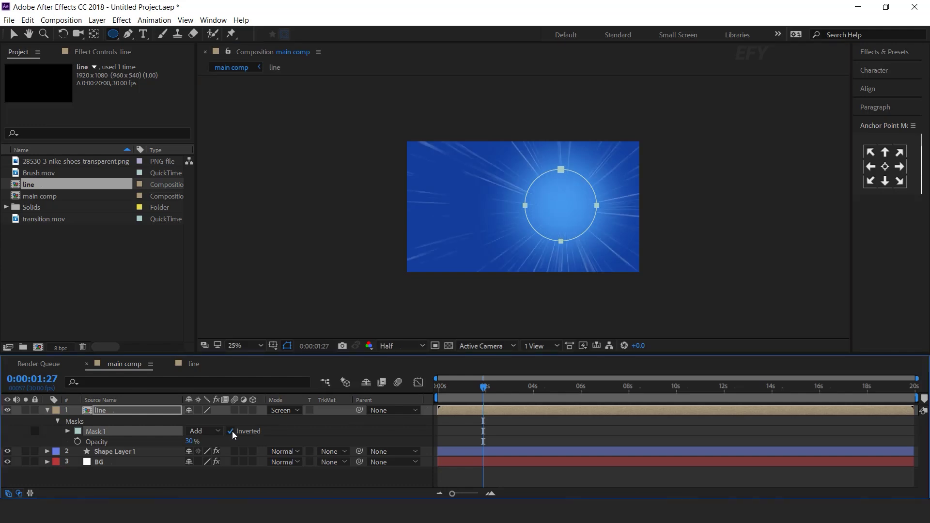
- Feather the line layer's mask by about 293 pixels, collapse the layer, and preview from the start
{"action": "left_click", "coordinate": [68, 430]}
{"action": "left_click_drag", "start_coordinate": [206, 450], "coordinate": [389, 451]}
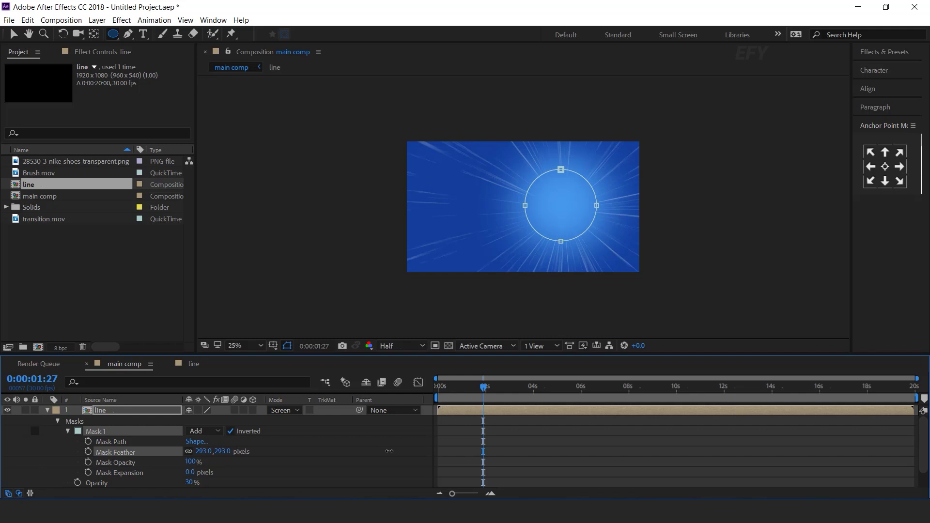
{"action": "key", "text": "v"}
{"action": "left_click", "coordinate": [47, 410]}
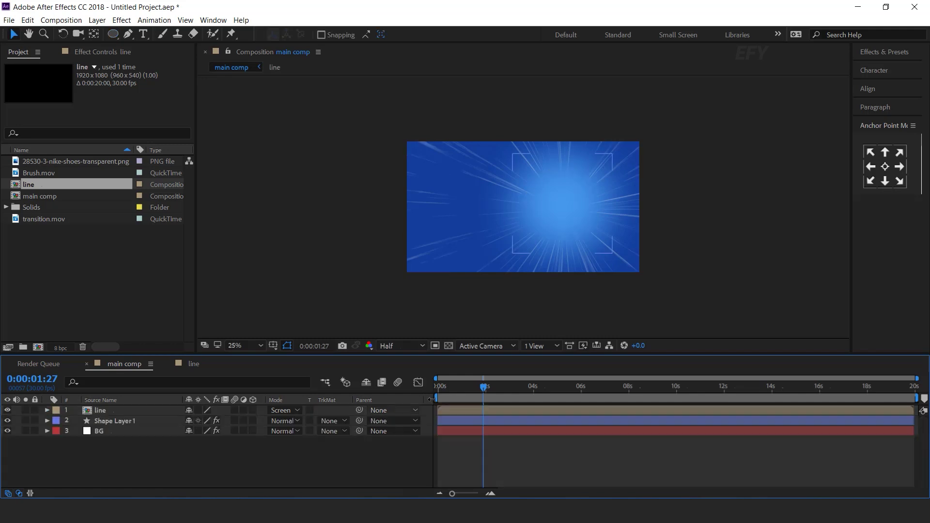
{"action": "key", "text": "Home"}
{"action": "key", "text": "space"}
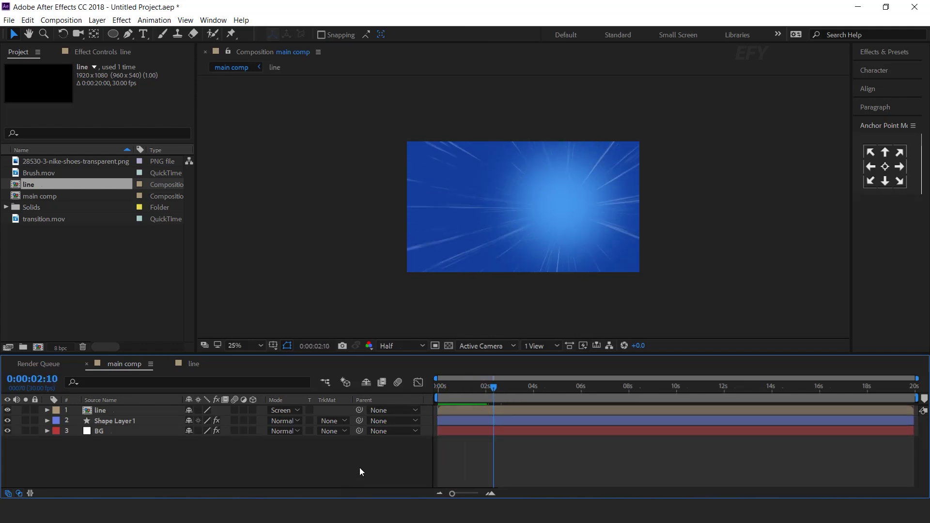
- Create a new 700 x 700 px composition named plus
{"action": "left_click", "coordinate": [45, 330]}
{"action": "left_click", "coordinate": [38, 347]}
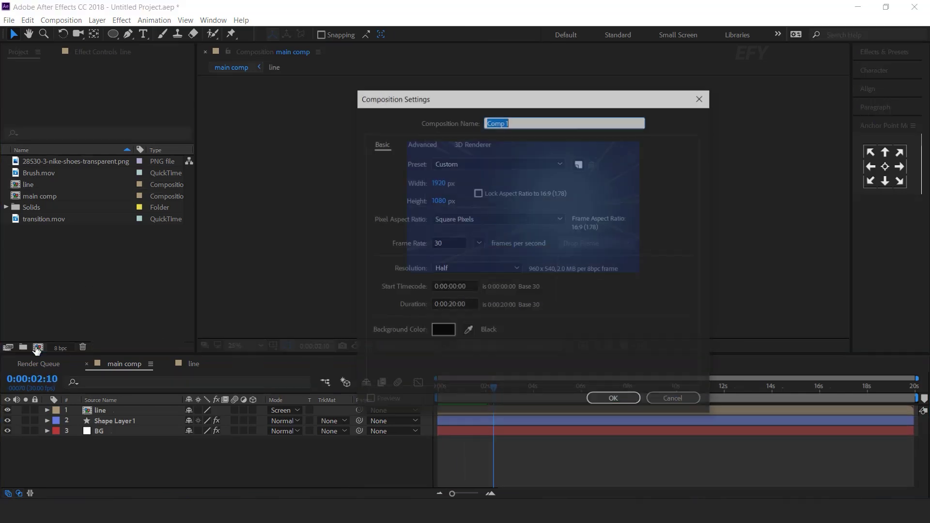
{"action": "left_click", "coordinate": [441, 182]}
{"action": "type", "text": "700"}
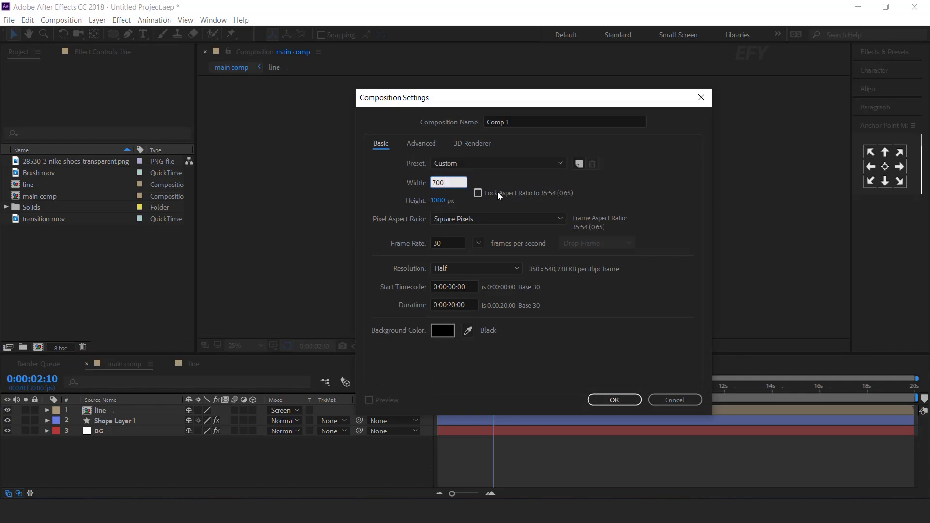
{"action": "key", "text": "Tab"}
{"action": "type", "text": "700"}
{"action": "left_click", "coordinate": [527, 118]}
{"action": "type", "text": "plus"}
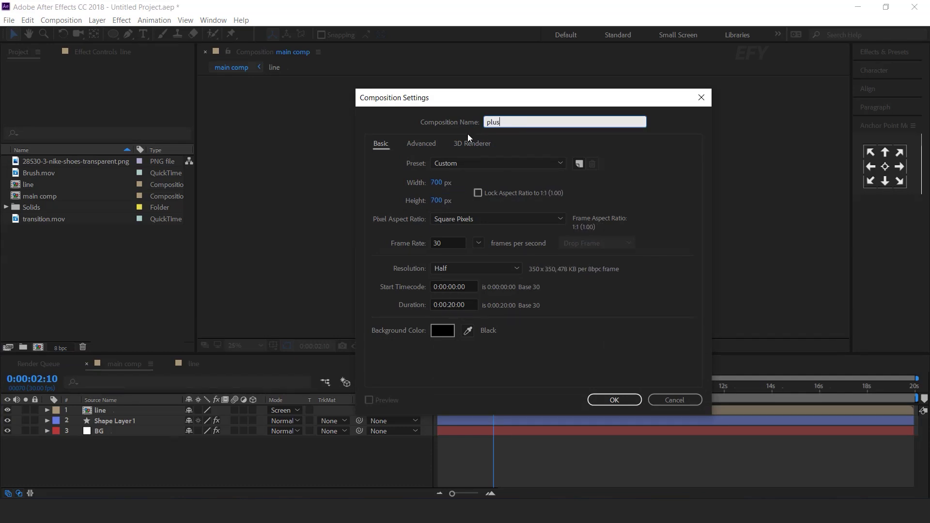
{"action": "key", "text": "Return"}
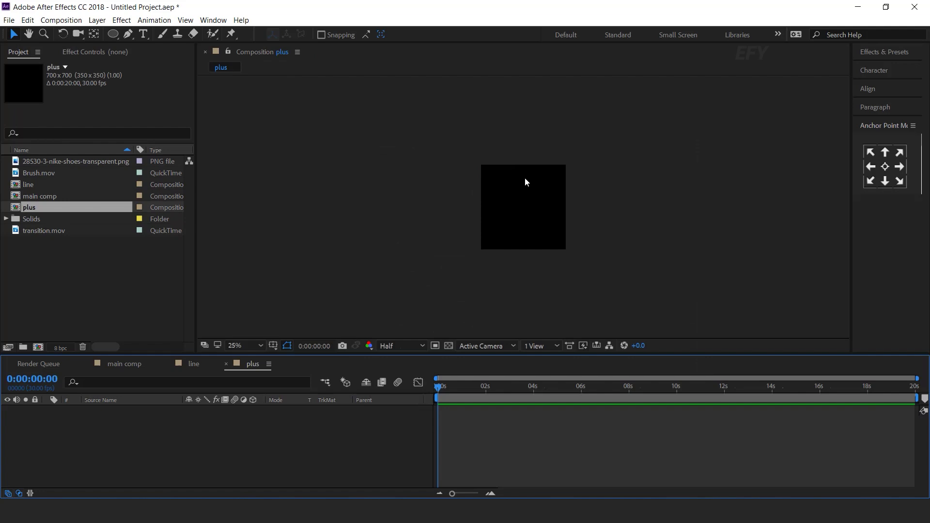
- Add a yellow + text layer in the middle of the plus composition and centre its anchor point
{"action": "scroll", "coordinate": [548, 208], "scroll_direction": "up", "scroll_amount": 2}
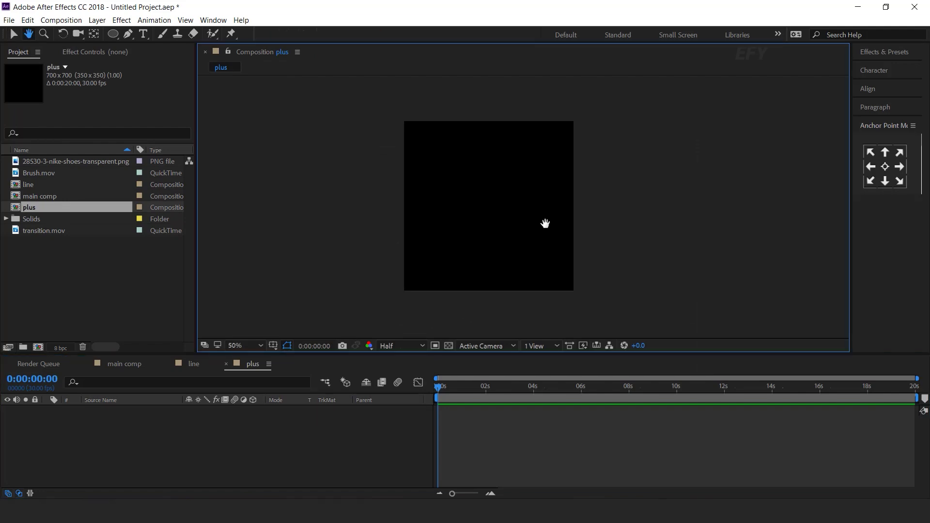
{"action": "left_click", "coordinate": [143, 34]}
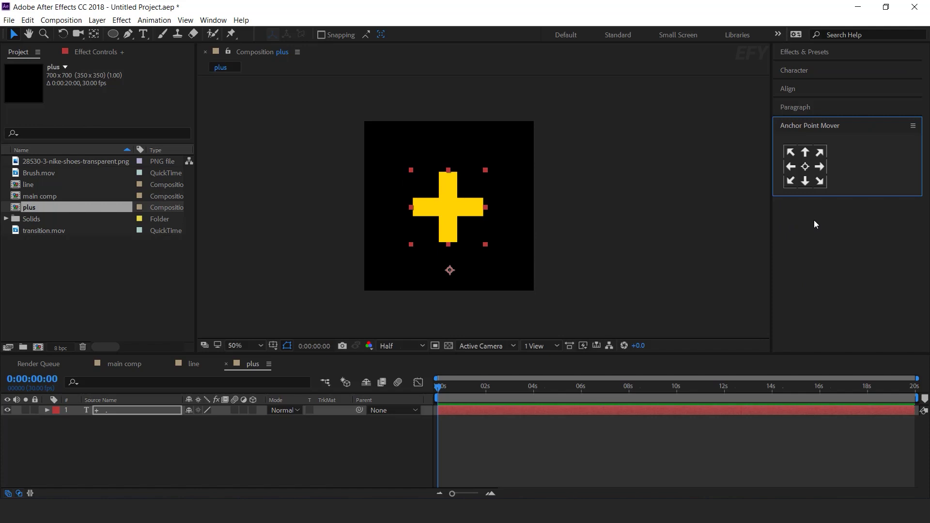
{"action": "left_click", "coordinate": [806, 167]}
- Rotate the + text layer to 44° so it reads as an X
{"action": "left_click", "coordinate": [475, 204]}
{"action": "key", "text": "r"}
{"action": "left_click_drag", "start_coordinate": [206, 425], "coordinate": [224, 419]}
{"action": "left_click", "coordinate": [242, 448]}
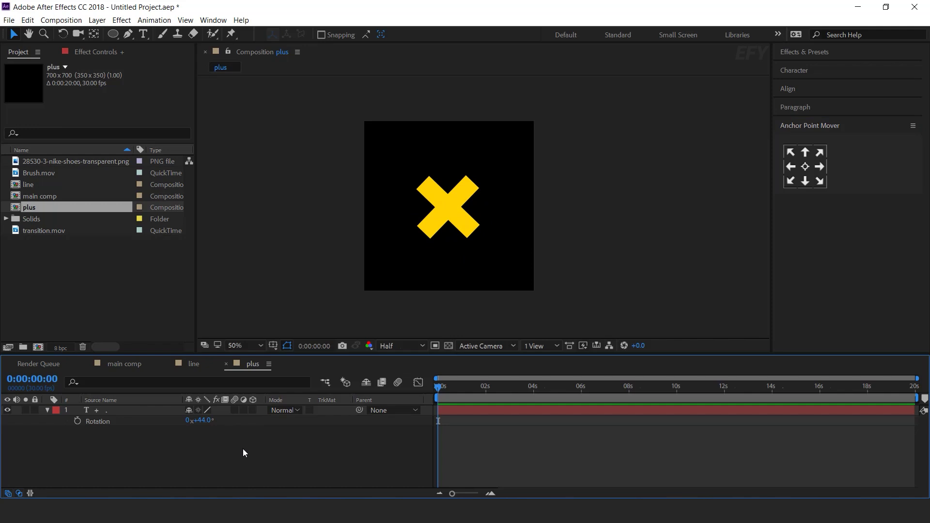
- Animate the + text layer's Scale from 0% at the start to 100% at frame 25
{"action": "key", "text": "equal"}
{"action": "key", "text": "equal"}
{"action": "key", "text": "equal"}
{"action": "left_click_drag", "start_coordinate": [465, 386], "coordinate": [597, 388]}
{"action": "key", "text": "ctrl+a"}
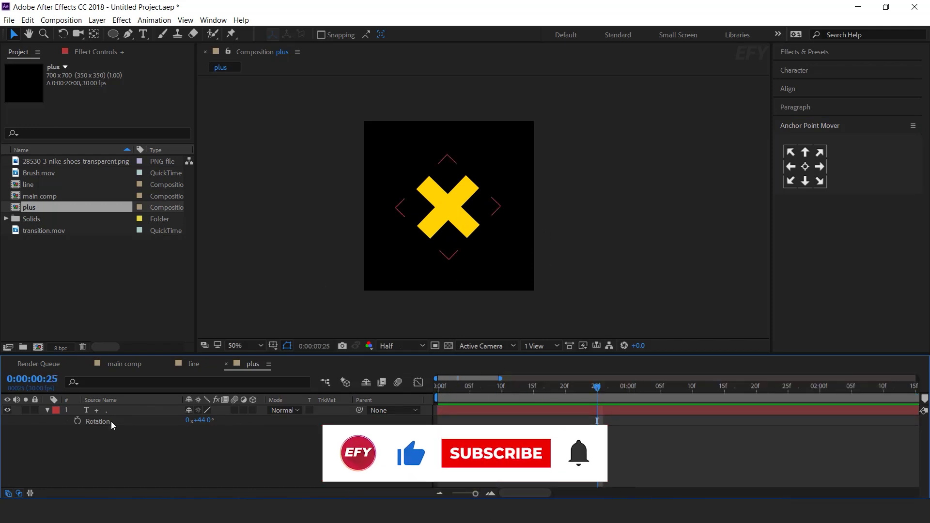
{"action": "key", "text": "s"}
{"action": "left_click", "coordinate": [77, 421]}
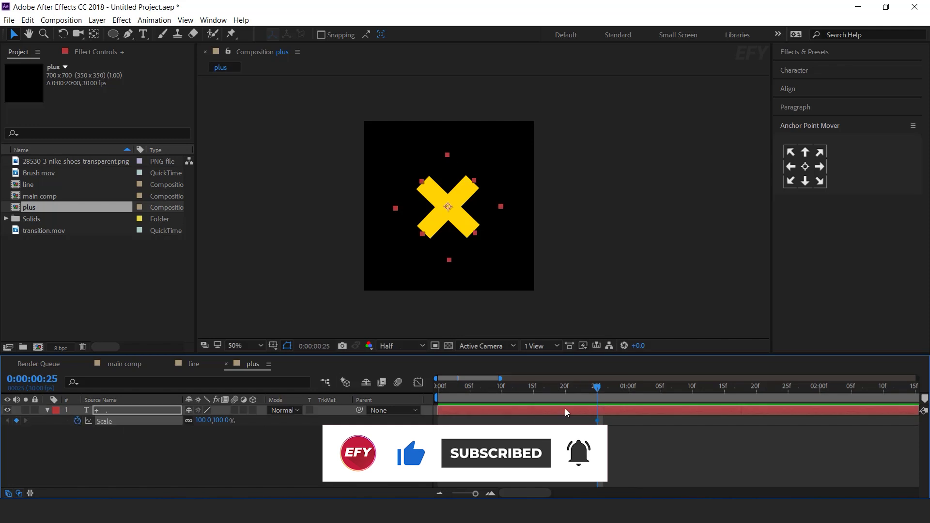
{"action": "key", "text": "Home"}
{"action": "left_click", "coordinate": [222, 421]}
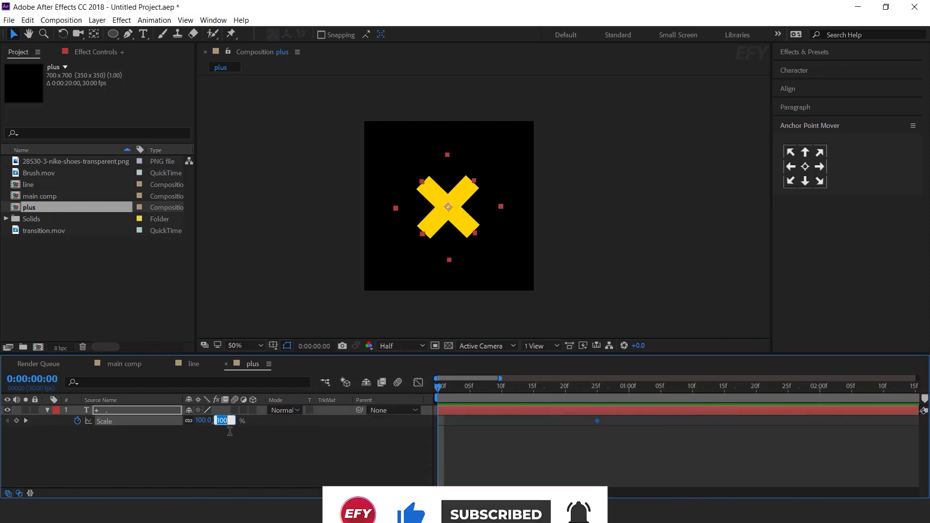
{"action": "type", "text": "0"}
{"action": "key", "text": "Return"}
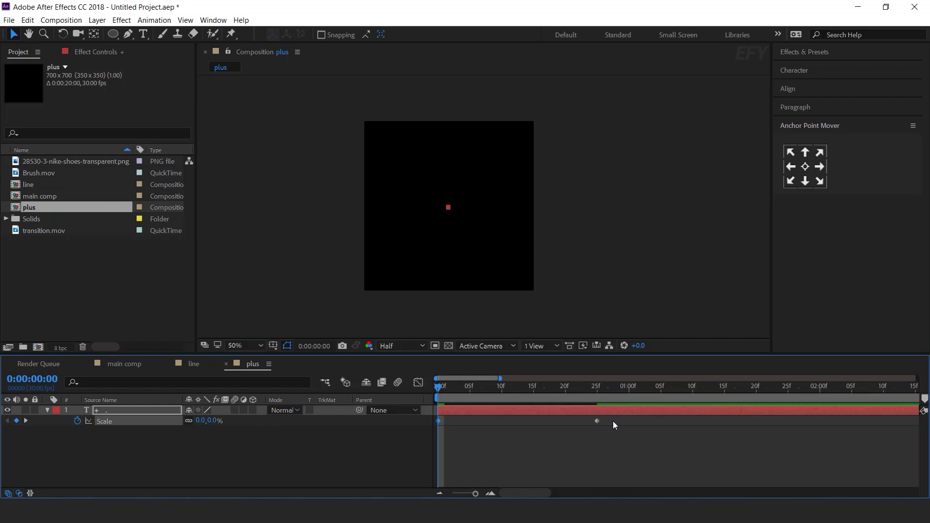
- Apply Easy Ease to the + layer's Scale keyframes and reshape the speed graph to peak early and slow toward the last keyframe
{"action": "right_click", "coordinate": [596, 420]}
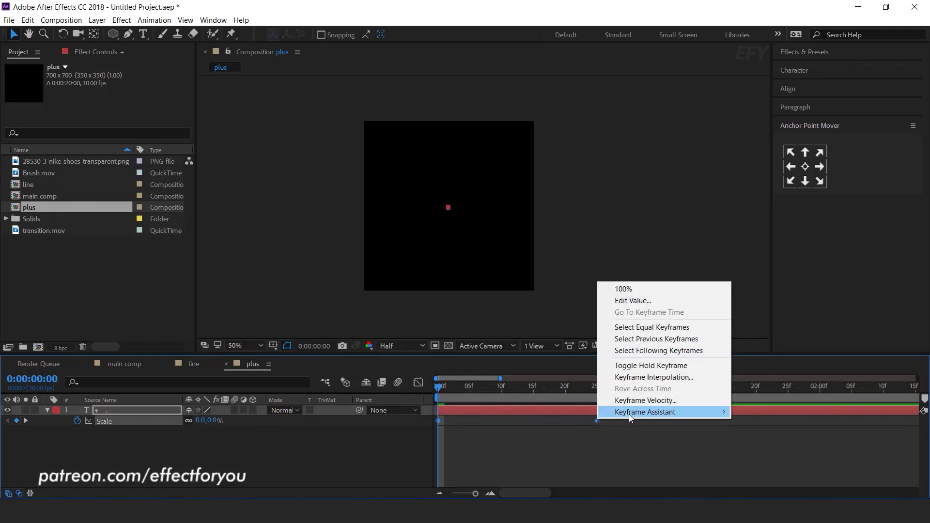
{"action": "mouse_move", "coordinate": [628, 414]}
{"action": "left_click", "coordinate": [788, 339]}
{"action": "left_click", "coordinate": [418, 382]}
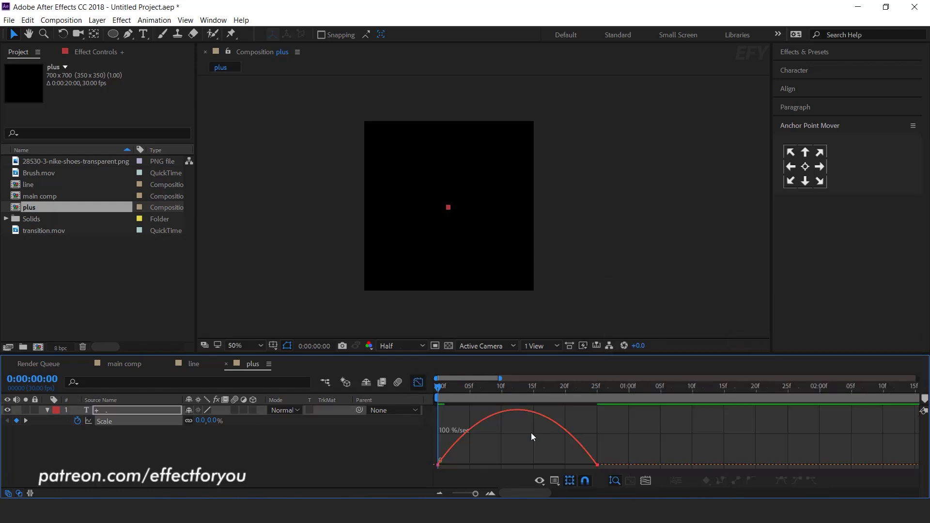
{"action": "left_click_drag", "start_coordinate": [625, 440], "coordinate": [474, 464]}
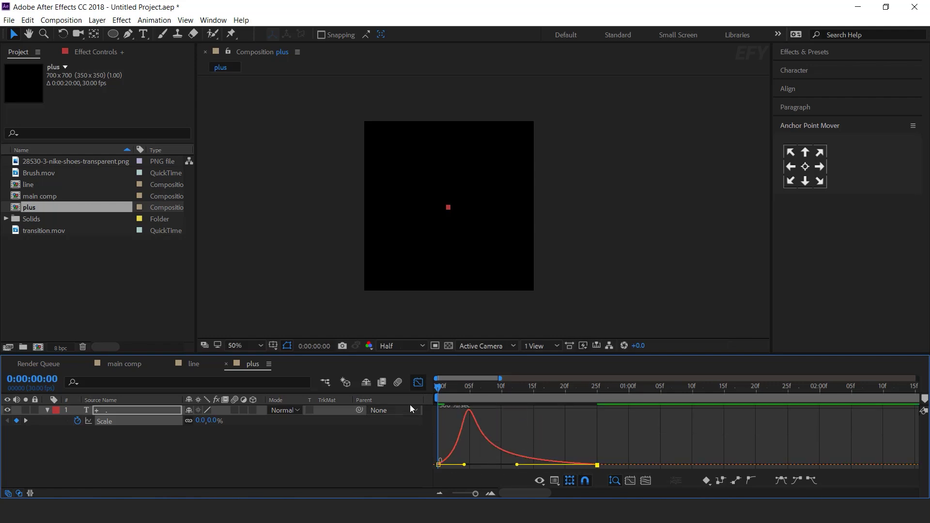
- Move the + layer's last Scale keyframe to frame 20 and preview the faster pop-in
{"action": "left_click", "coordinate": [418, 382]}
{"action": "key", "text": "space"}
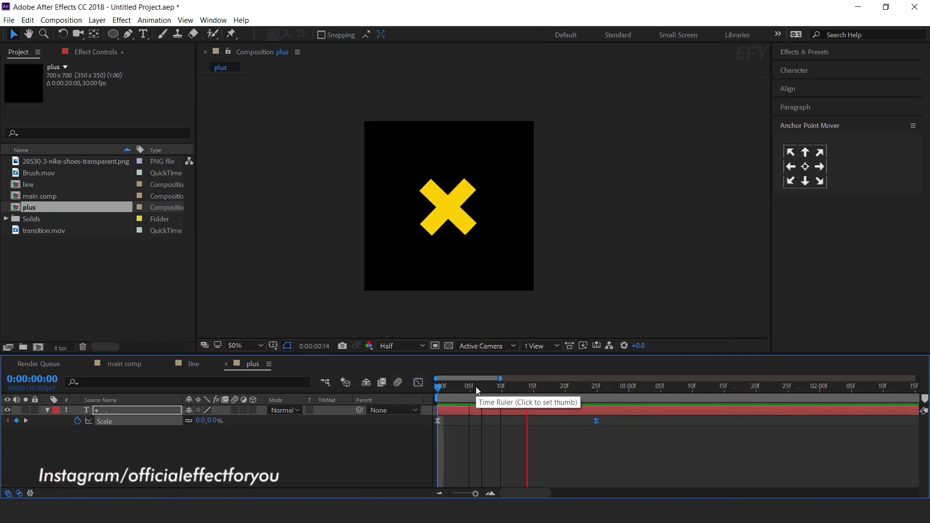
{"action": "left_click", "coordinate": [565, 387]}
{"action": "left_click_drag", "start_coordinate": [596, 420], "coordinate": [562, 422]}
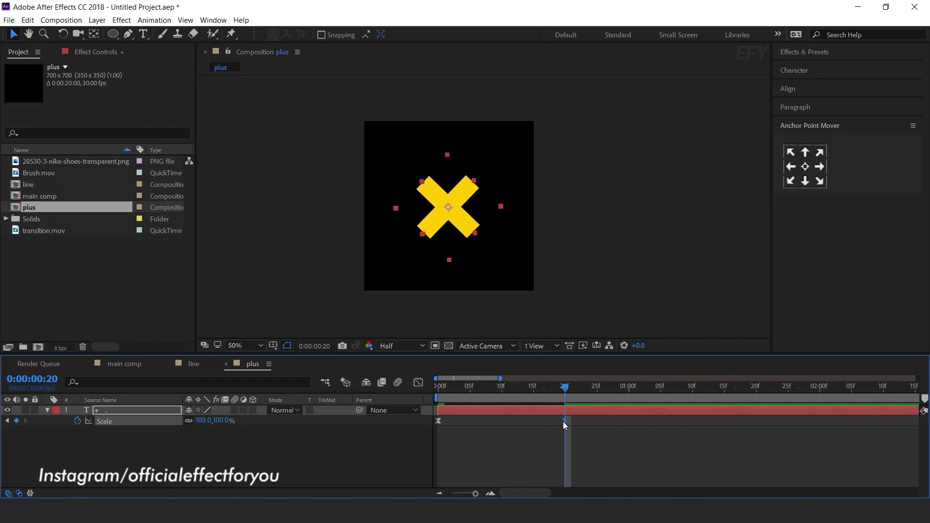
{"action": "key", "text": "space"}
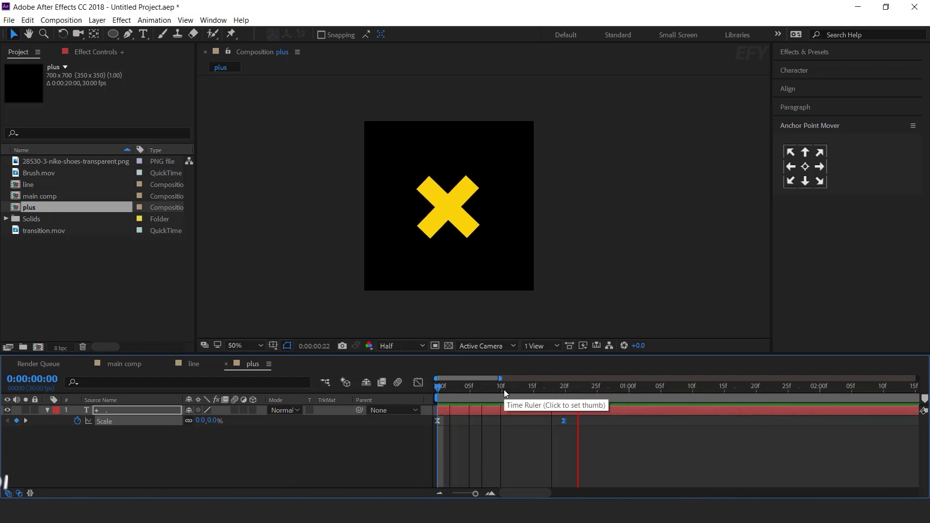
{"action": "left_click_drag", "start_coordinate": [553, 387], "coordinate": [414, 387]}
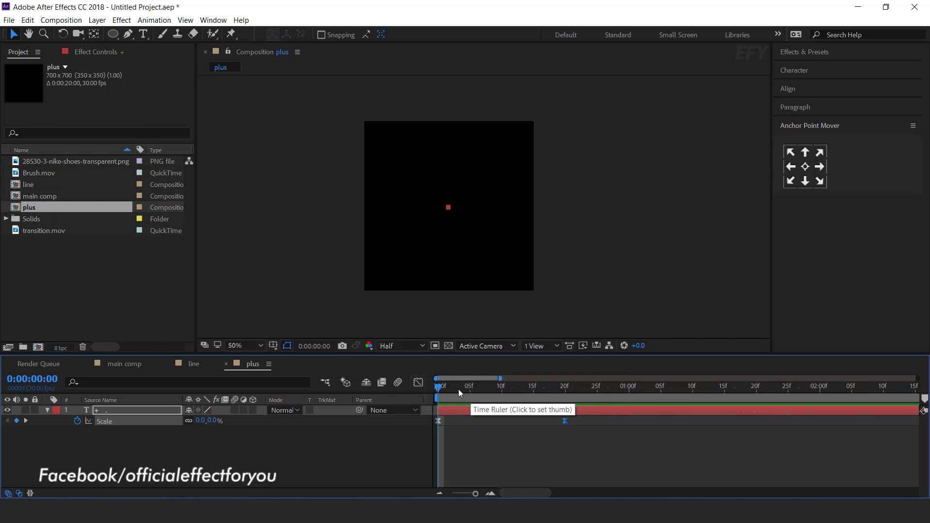
- Animate the + layer's Opacity from 0% at the first frame to 100% at frame 4
{"action": "key", "text": "t"}
{"action": "left_click", "coordinate": [78, 420]}
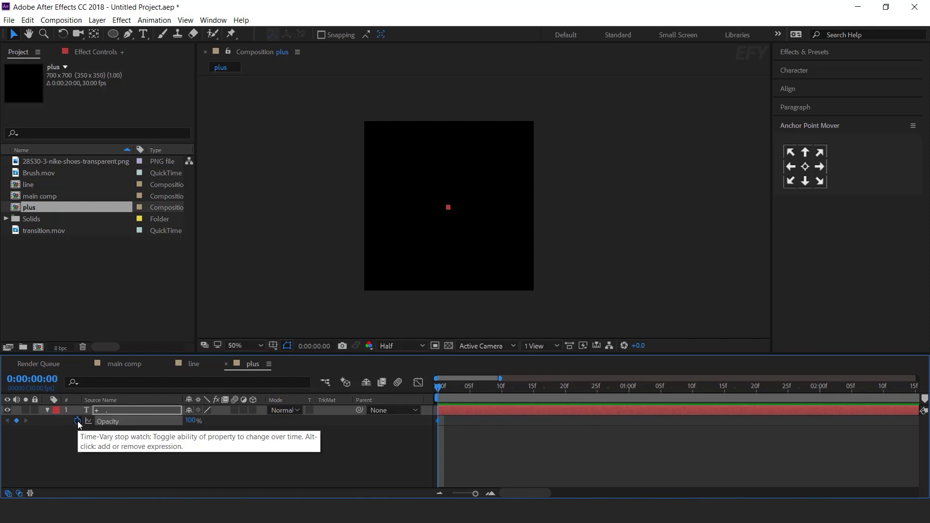
{"action": "left_click", "coordinate": [193, 421]}
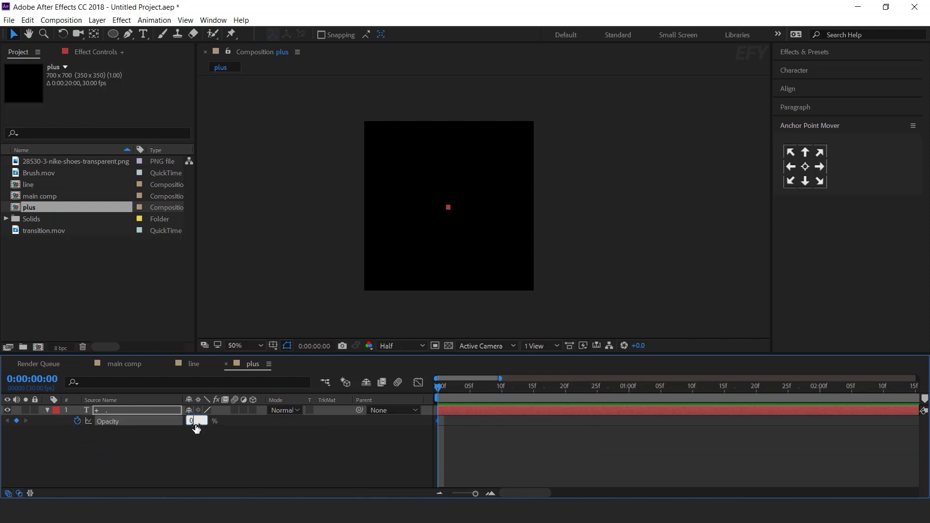
{"action": "left_click", "coordinate": [491, 493]}
{"action": "left_click_drag", "start_coordinate": [441, 384], "coordinate": [490, 389]}
{"action": "left_click_drag", "start_coordinate": [189, 422], "coordinate": [252, 422]}
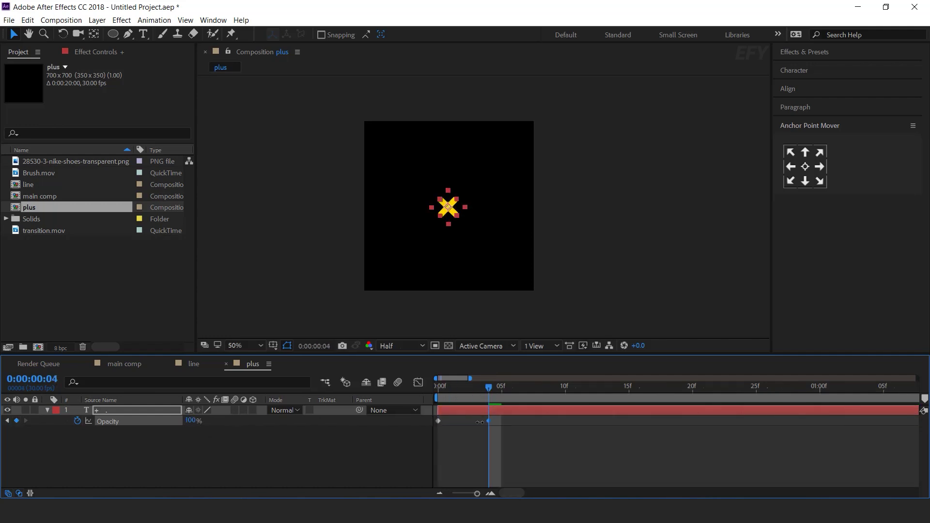
- Continue the Opacity flicker with a reduced value at frame 9, 100% at frame 14, 37% at frame 20 and 100% at frame 25
{"action": "left_click_drag", "start_coordinate": [490, 385], "coordinate": [552, 384]}
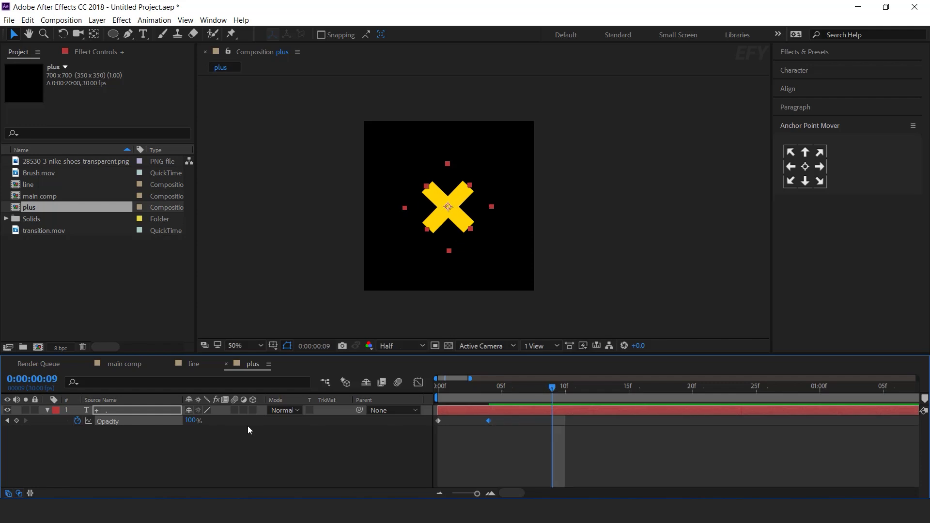
{"action": "left_click_drag", "start_coordinate": [191, 421], "coordinate": [155, 423]}
{"action": "left_click_drag", "start_coordinate": [556, 389], "coordinate": [616, 388]}
{"action": "left_click_drag", "start_coordinate": [189, 421], "coordinate": [228, 421]}
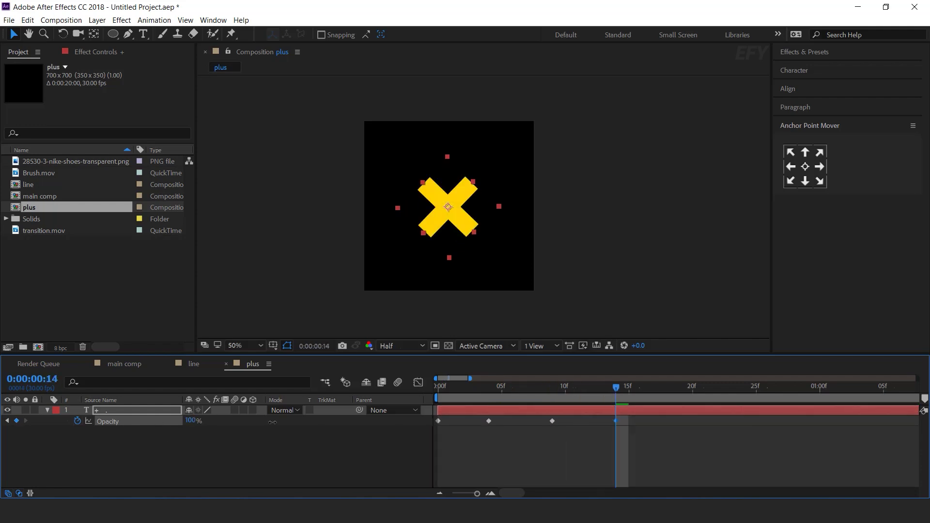
{"action": "left_click_drag", "start_coordinate": [638, 390], "coordinate": [692, 388]}
{"action": "left_click_drag", "start_coordinate": [201, 420], "coordinate": [170, 421]}
{"action": "left_click_drag", "start_coordinate": [691, 387], "coordinate": [755, 387]}
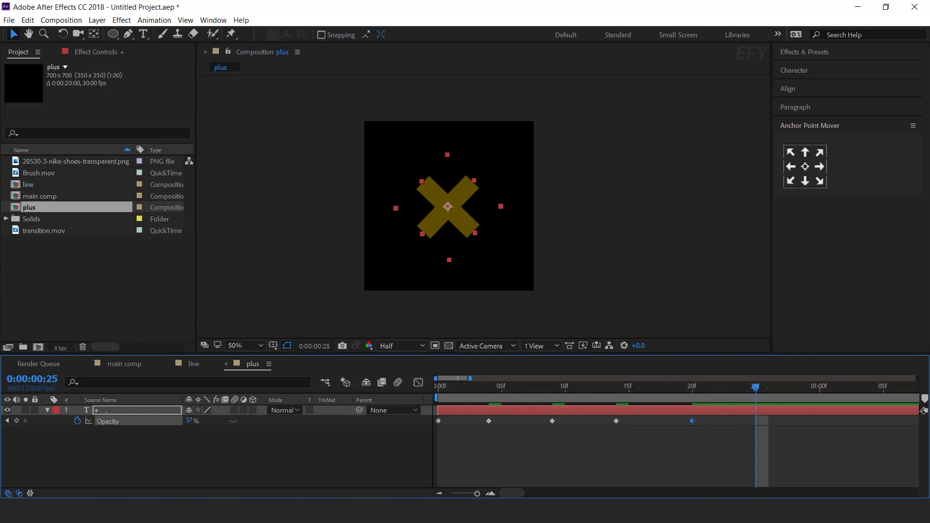
{"action": "left_click_drag", "start_coordinate": [234, 422], "coordinate": [600, 425]}
- Convert all of the + layer's Opacity keyframes to hold keyframes
{"action": "key", "text": "minus"}
{"action": "key", "text": "minus"}
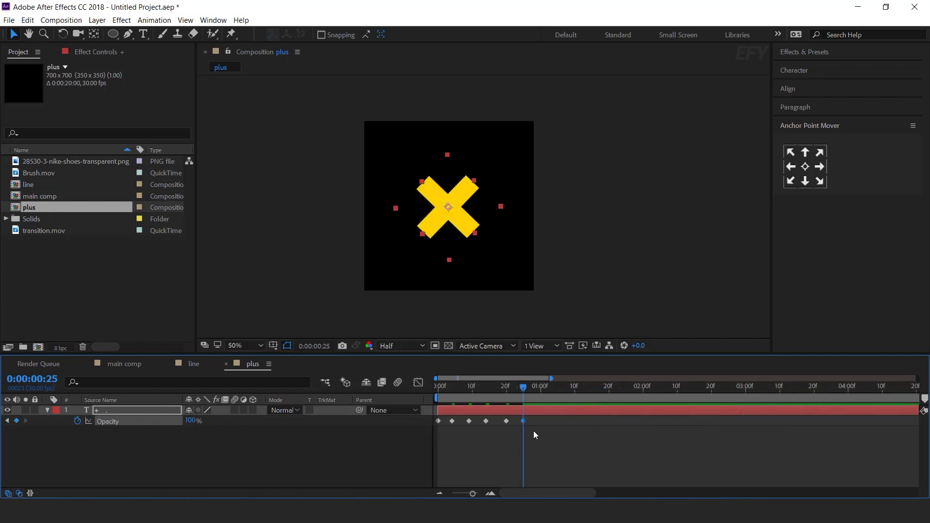
{"action": "left_click_drag", "start_coordinate": [536, 421], "coordinate": [408, 435]}
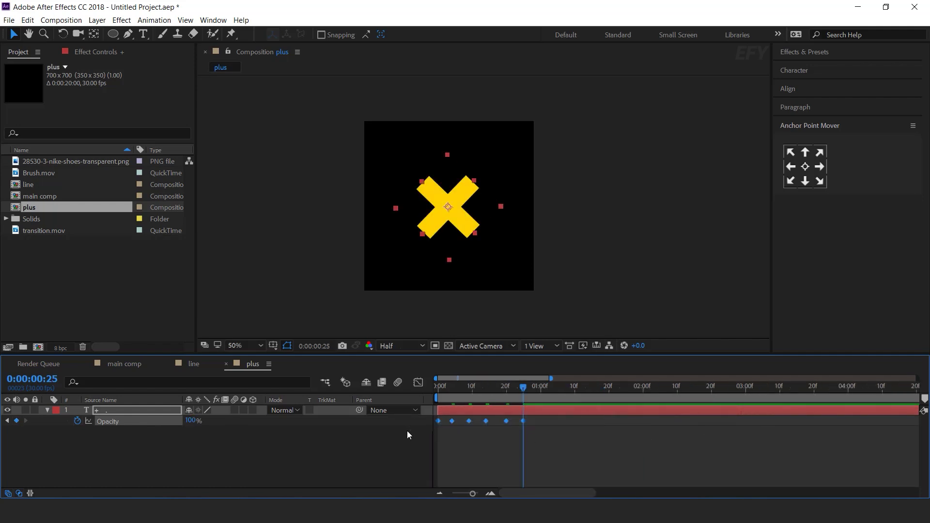
{"action": "right_click", "coordinate": [523, 421]}
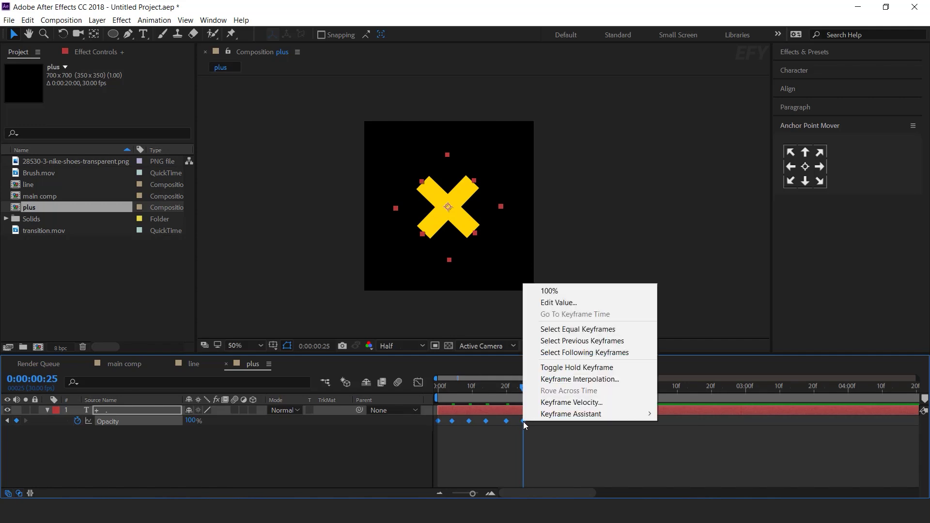
{"action": "left_click", "coordinate": [628, 368]}
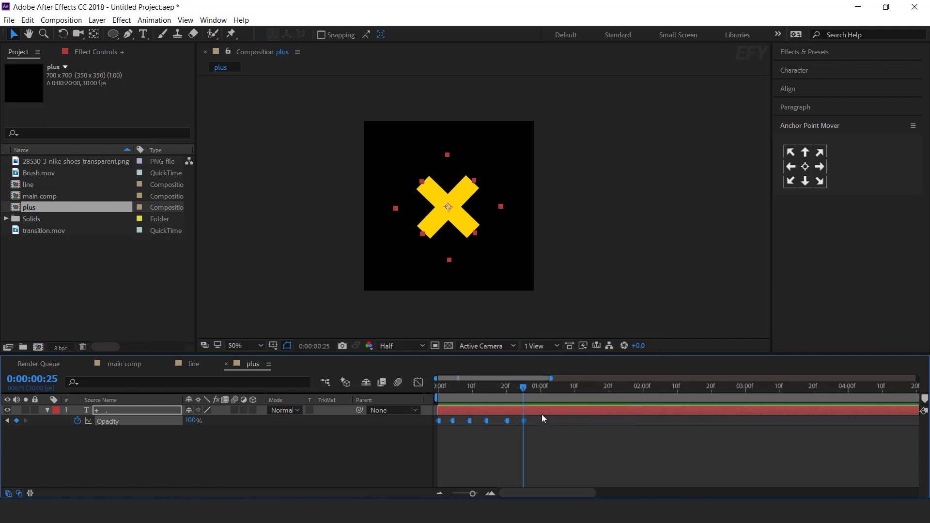
- Show Scale alongside Opacity and tighten the hold keyframes to about every three frames, adding more so the flicker ends at frame 20
{"action": "key", "text": "shift+s"}
{"action": "key", "text": "Home"}
{"action": "key", "text": "space"}
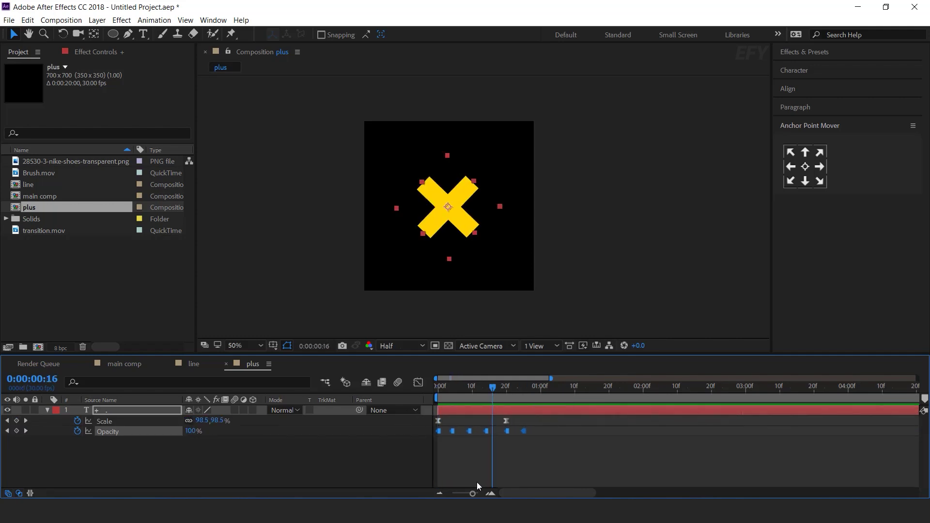
{"action": "left_click", "coordinate": [490, 493]}
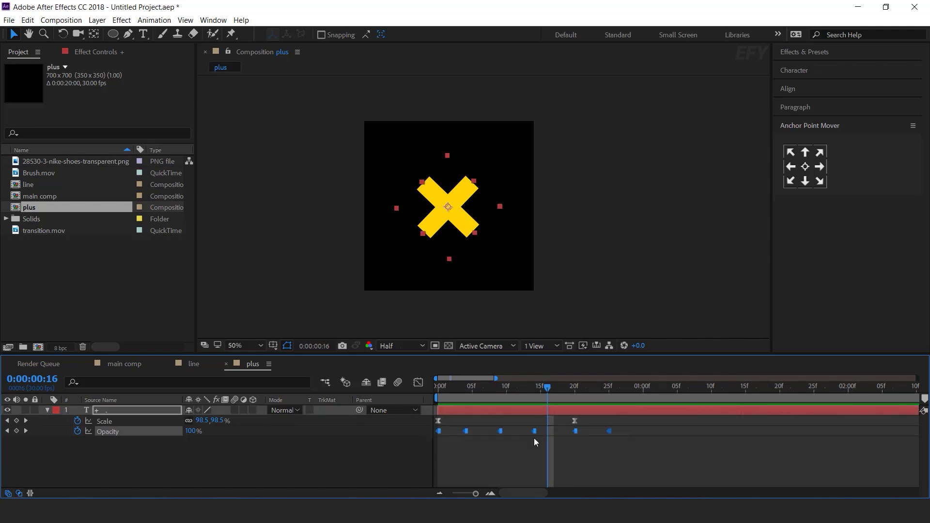
{"action": "left_click_drag", "start_coordinate": [609, 431], "coordinate": [590, 431]}
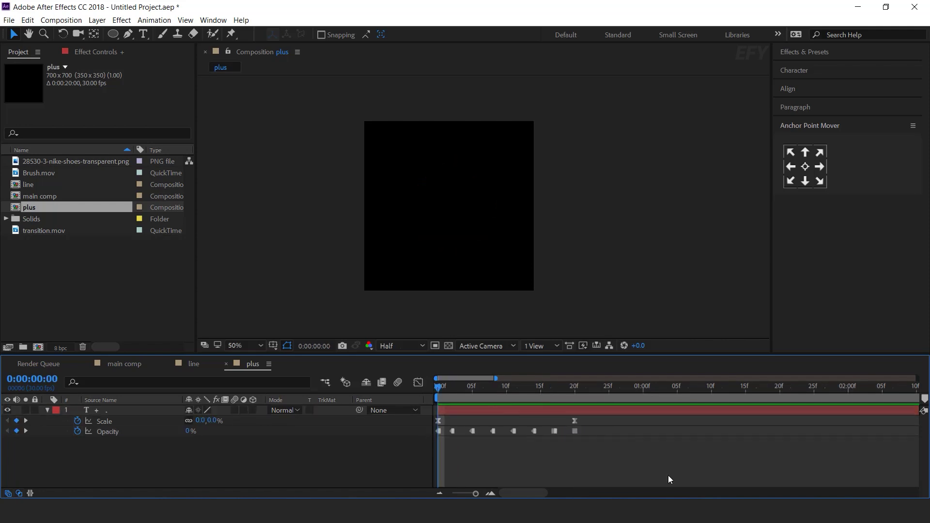
{"action": "key", "text": "space"}
{"action": "left_click", "coordinate": [574, 387]}
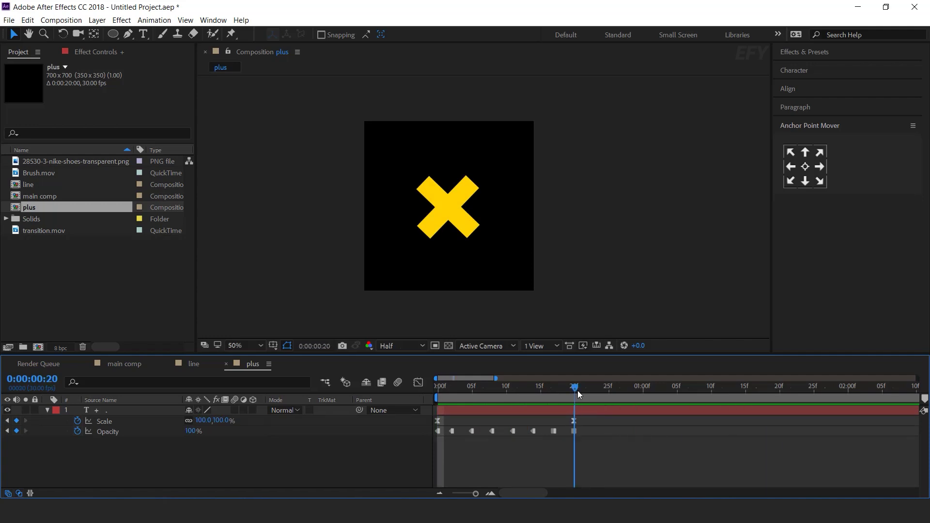
- Duplicate the + text layer and give the copy no fill and a black 5 px stroke
{"action": "left_click", "coordinate": [46, 410]}
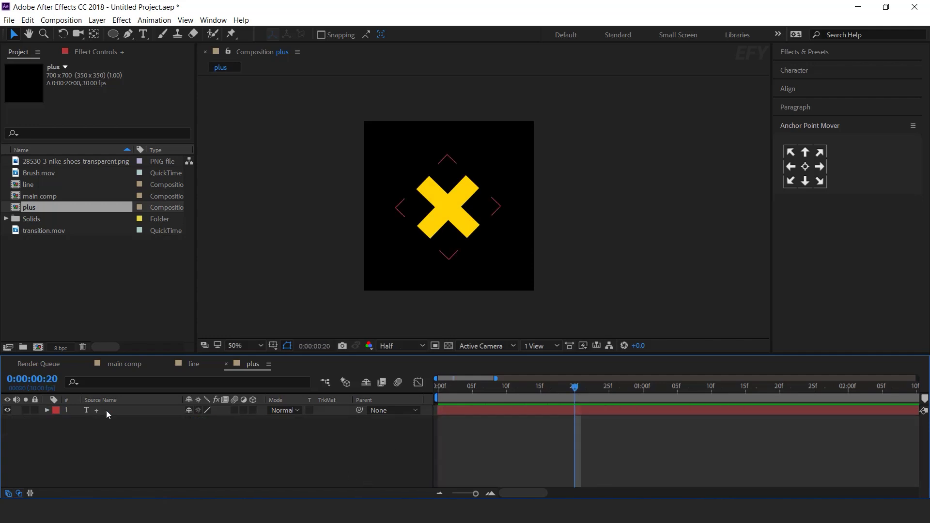
{"action": "left_click", "coordinate": [106, 410]}
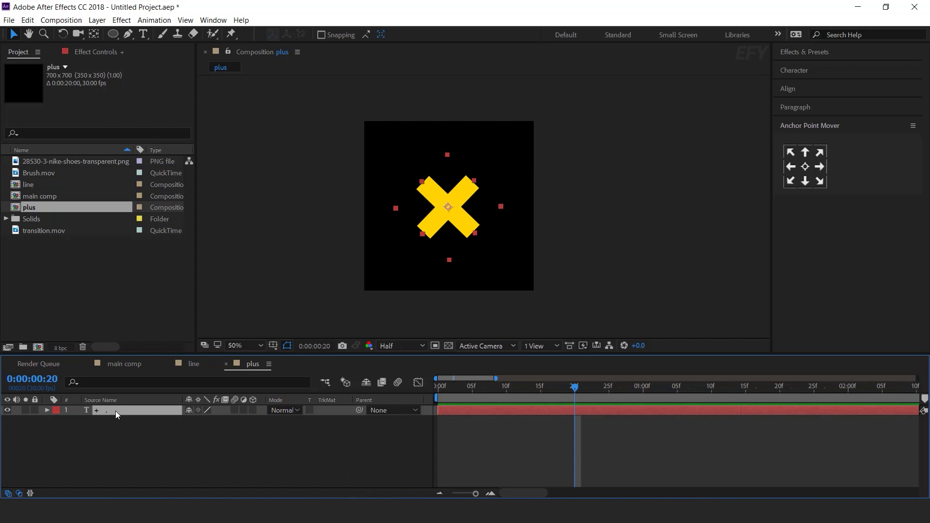
{"action": "key", "text": "ctrl+d"}
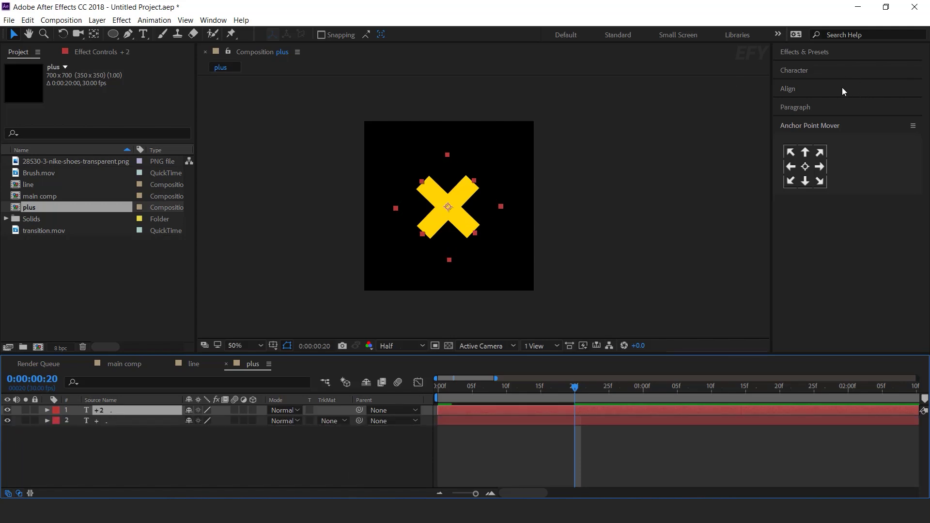
{"action": "left_click", "coordinate": [803, 70]}
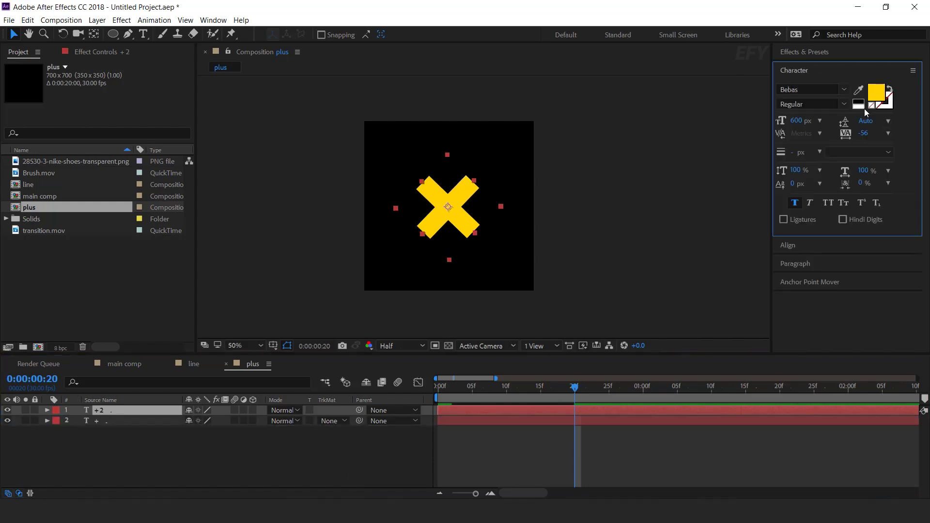
{"action": "left_click", "coordinate": [888, 105]}
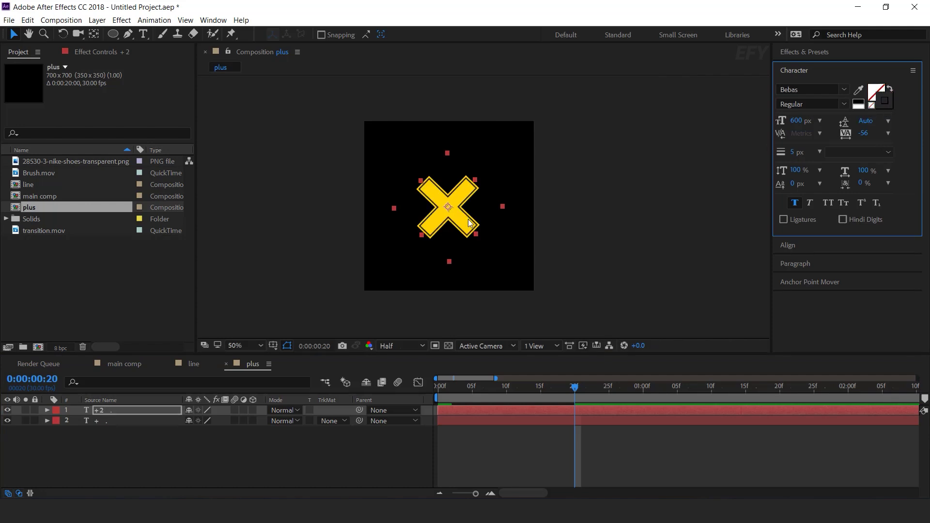
{"action": "left_click", "coordinate": [347, 451]}
- Offset the outlined copy slightly up and to the right of the yellow shape, with the transparency grid turned on
{"action": "scroll", "coordinate": [416, 210], "scroll_direction": "up", "scroll_amount": 2}
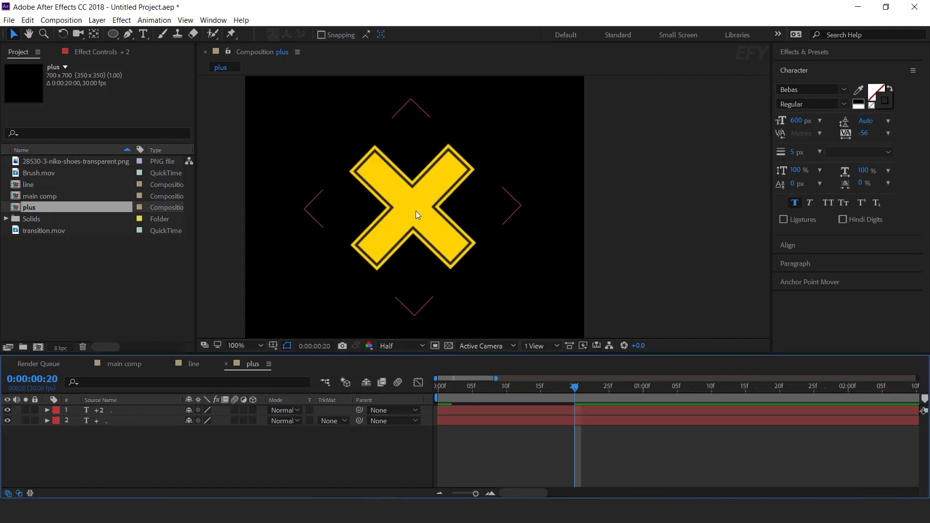
{"action": "left_click_drag", "start_coordinate": [401, 210], "coordinate": [405, 204]}
{"action": "key", "text": "Right"}
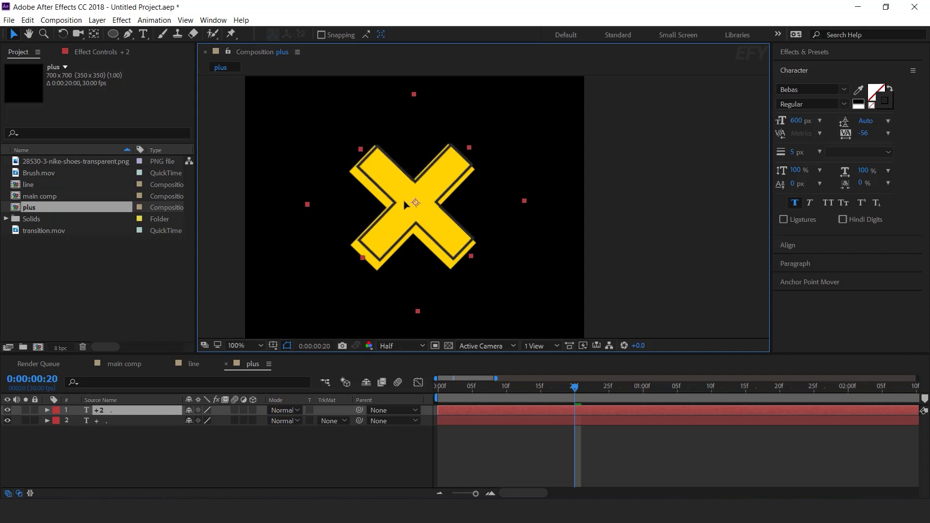
{"action": "left_click", "coordinate": [449, 345]}
{"action": "left_click_drag", "start_coordinate": [414, 207], "coordinate": [416, 209]}
{"action": "left_click", "coordinate": [683, 249]}
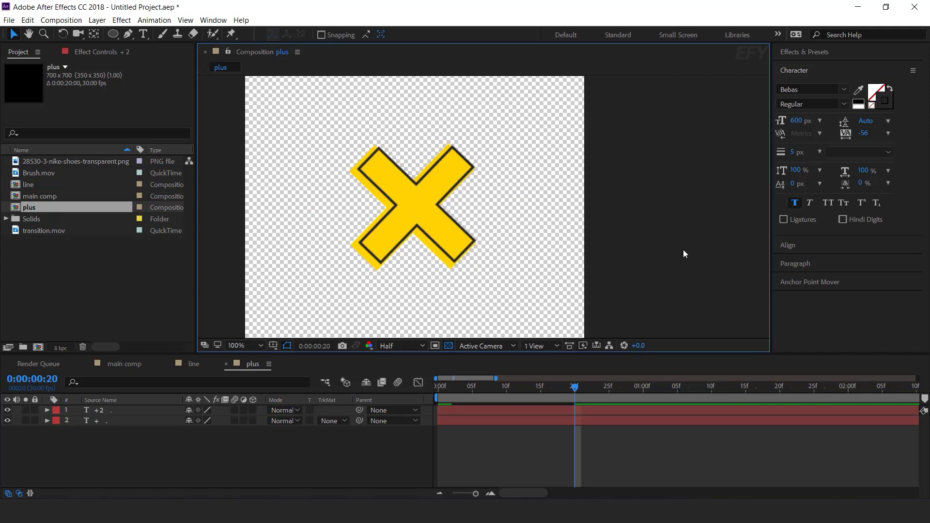
- Delay the outlined copy so it starts at frame 5 and preview the staggered animation
{"action": "key", "text": "comma"}
{"action": "key", "text": "comma"}
{"action": "left_click_drag", "start_coordinate": [448, 410], "coordinate": [413, 396]}
{"action": "key", "text": "space"}
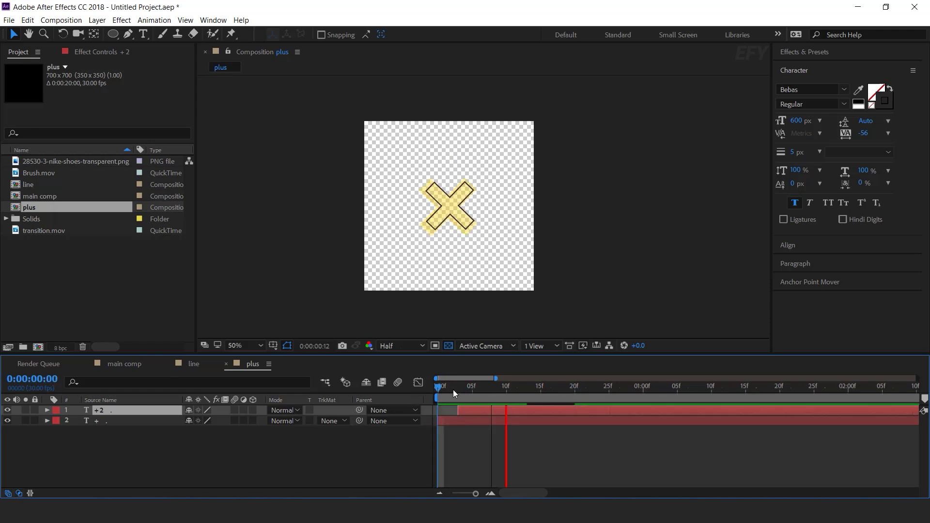
{"action": "left_click", "coordinate": [453, 390]}
{"action": "left_click_drag", "start_coordinate": [497, 411], "coordinate": [505, 413]}
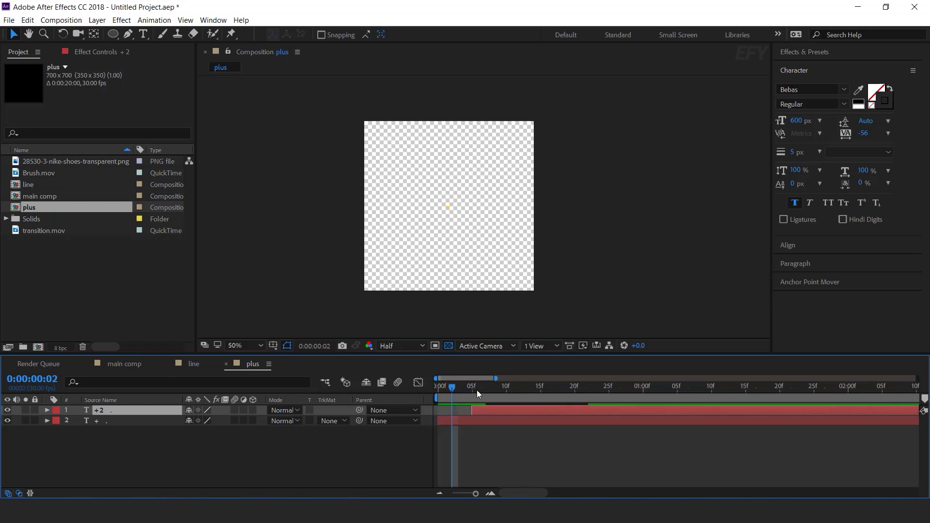
{"action": "left_click_drag", "start_coordinate": [453, 390], "coordinate": [435, 392]}
{"action": "key", "text": "space"}
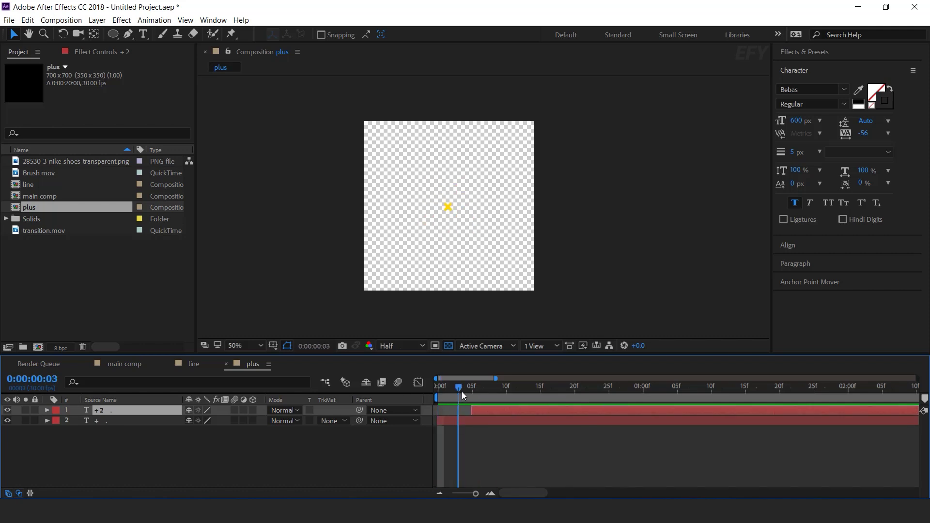
- Add the plus composition to main comp, scale it to 116% and place it to the right of the glow
{"action": "left_click", "coordinate": [131, 364]}
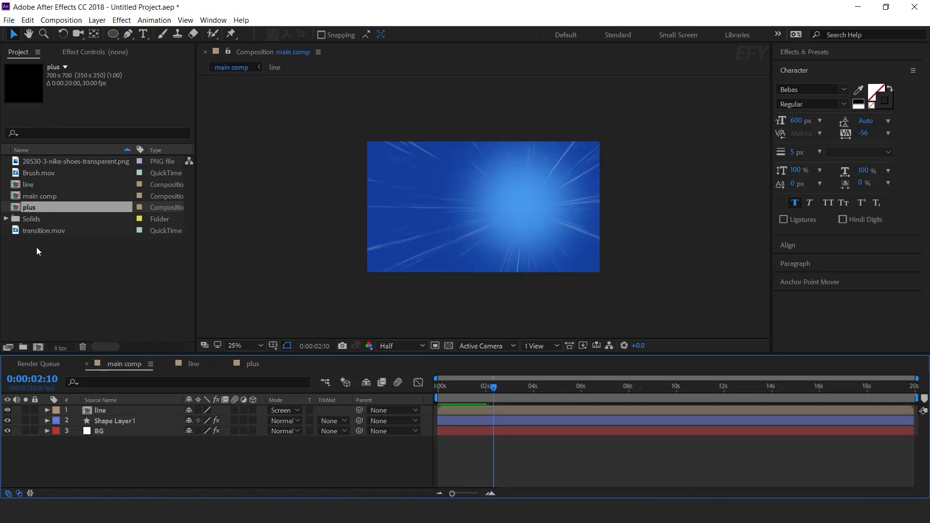
{"action": "left_click_drag", "start_coordinate": [28, 208], "coordinate": [114, 412]}
{"action": "key", "text": "s"}
{"action": "left_click_drag", "start_coordinate": [213, 420], "coordinate": [249, 420]}
{"action": "left_click_drag", "start_coordinate": [482, 209], "coordinate": [570, 195]}
{"action": "scroll", "coordinate": [559, 209], "scroll_direction": "up", "scroll_amount": 2}
{"action": "left_click_drag", "start_coordinate": [224, 424], "coordinate": [198, 426]}
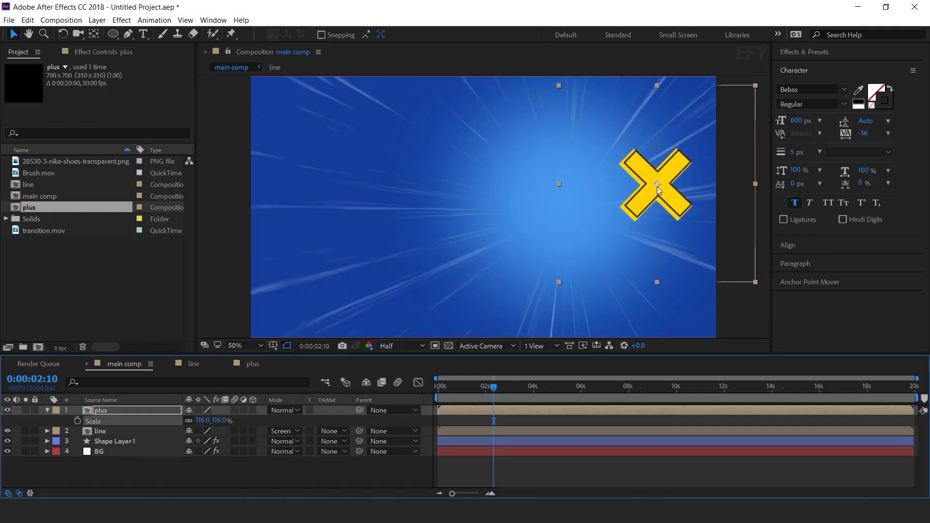
- Duplicate the plus layer, scale the copy to 81% and place it partly cut off by the frame's top edge
{"action": "left_click", "coordinate": [136, 410]}
{"action": "key", "text": "ctrl+d"}
{"action": "scroll", "coordinate": [611, 203], "scroll_direction": "down", "scroll_amount": 2}
{"action": "left_click_drag", "start_coordinate": [611, 204], "coordinate": [551, 157]}
{"action": "key", "text": "s"}
{"action": "left_click_drag", "start_coordinate": [218, 421], "coordinate": [194, 423]}
{"action": "scroll", "coordinate": [519, 181], "scroll_direction": "up", "scroll_amount": 2}
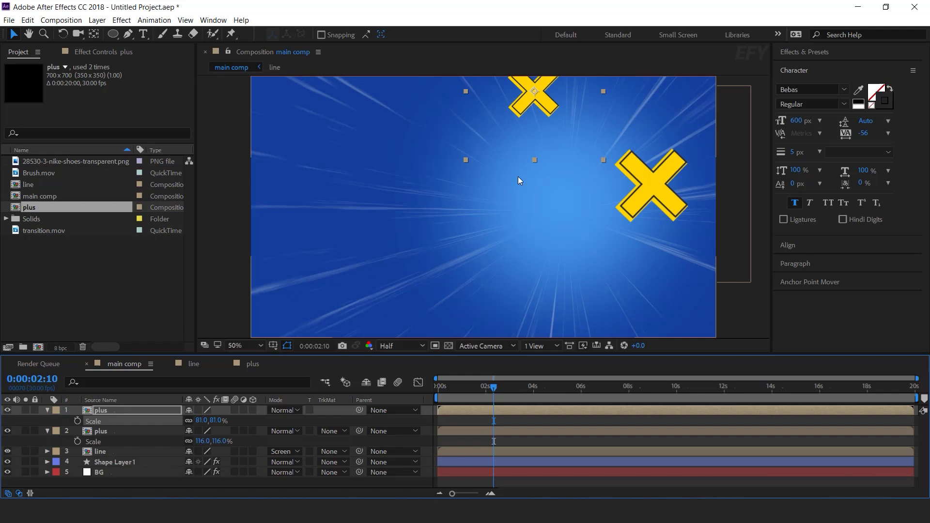
{"action": "key", "text": "space"}
{"action": "mouse_move", "coordinate": [542, 115]}
{"action": "left_mouse_down"}
{"action": "mouse_move", "coordinate": [541, 158]}
{"action": "mouse_move", "coordinate": [531, 125]}
{"action": "left_mouse_up"}
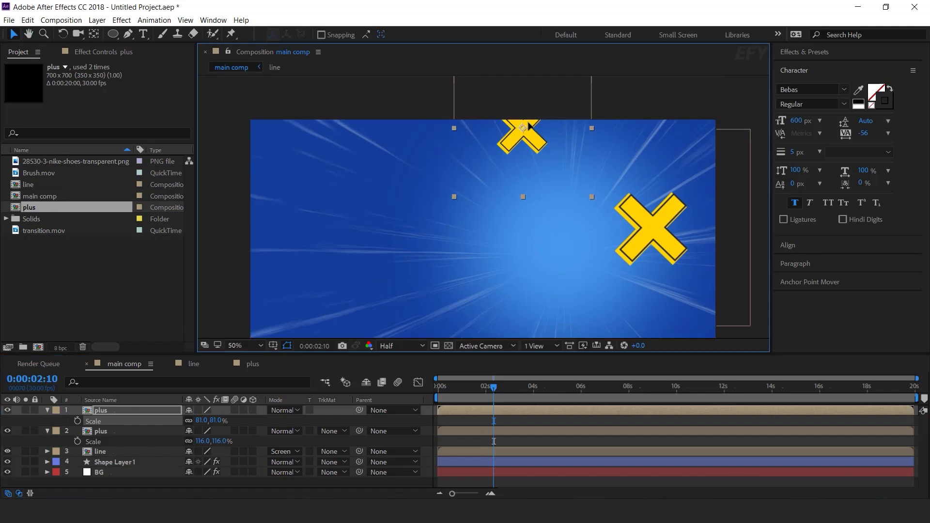
- Duplicate the 81% plus layer, scale the copy to 50% and place it at the frame's bottom edge
{"action": "left_click", "coordinate": [98, 415]}
{"action": "key", "text": "ctrl+d"}
{"action": "scroll", "coordinate": [501, 292], "scroll_direction": "down", "scroll_amount": 1}
{"action": "left_click_drag", "start_coordinate": [513, 193], "coordinate": [486, 279]}
{"action": "key", "text": "s"}
{"action": "left_click_drag", "start_coordinate": [219, 421], "coordinate": [206, 420]}
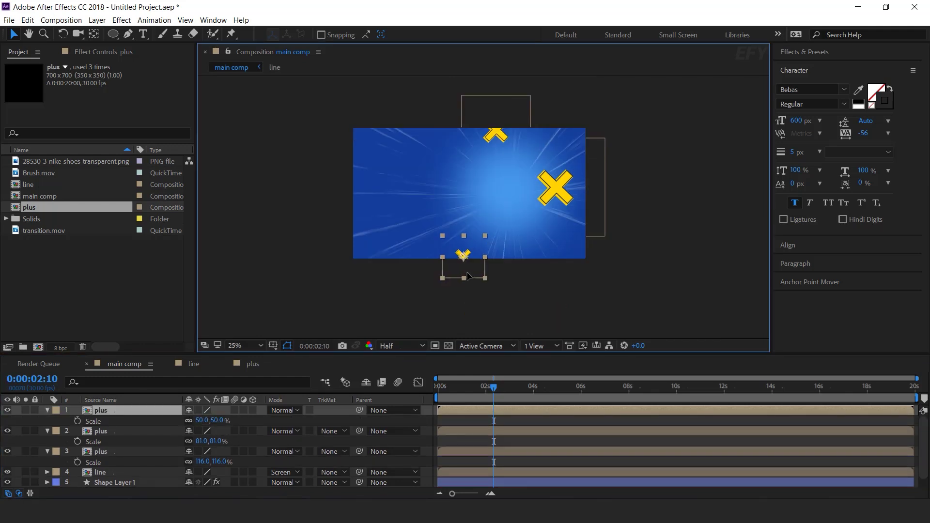
{"action": "left_click_drag", "start_coordinate": [462, 255], "coordinate": [463, 255]}
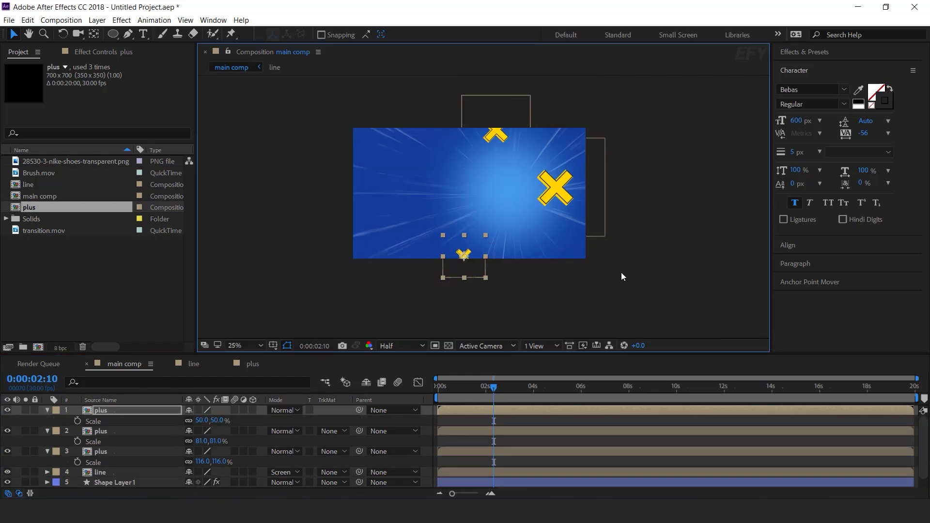
- Collapse the displayed scale properties of all three plus layers
{"action": "left_click", "coordinate": [622, 277]}
{"action": "left_click", "coordinate": [47, 432]}
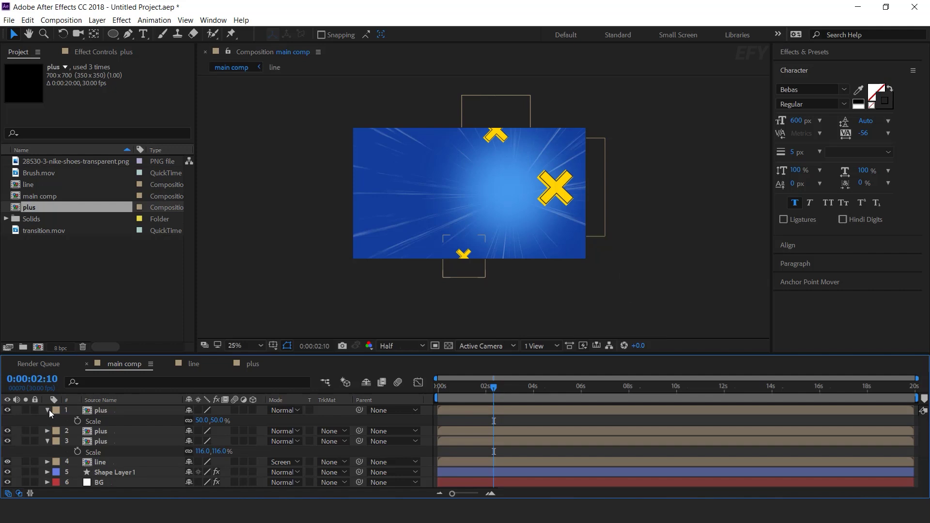
{"action": "left_click", "coordinate": [48, 410]}
{"action": "left_click", "coordinate": [48, 431]}
- Stagger the start times of the three plus layers by a few frames each and preview their appearance
{"action": "left_click", "coordinate": [490, 494]}
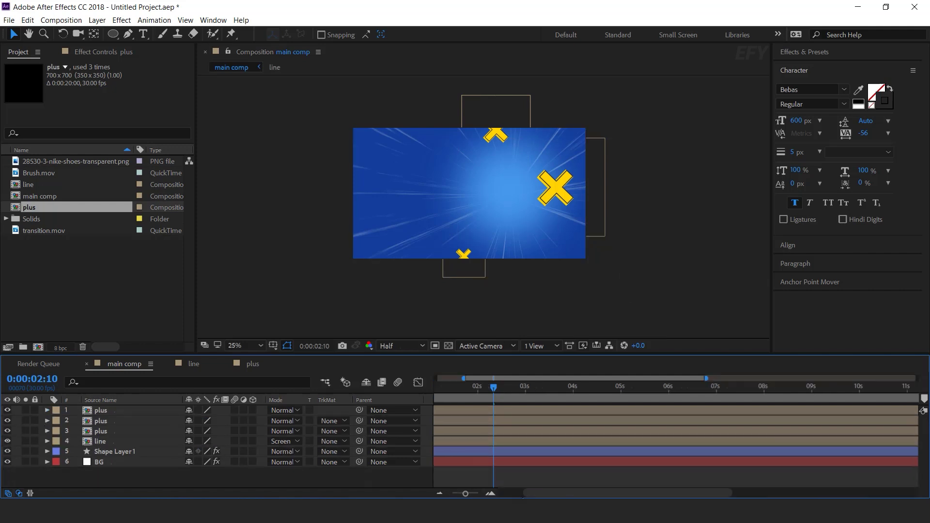
{"action": "left_click", "coordinate": [454, 385]}
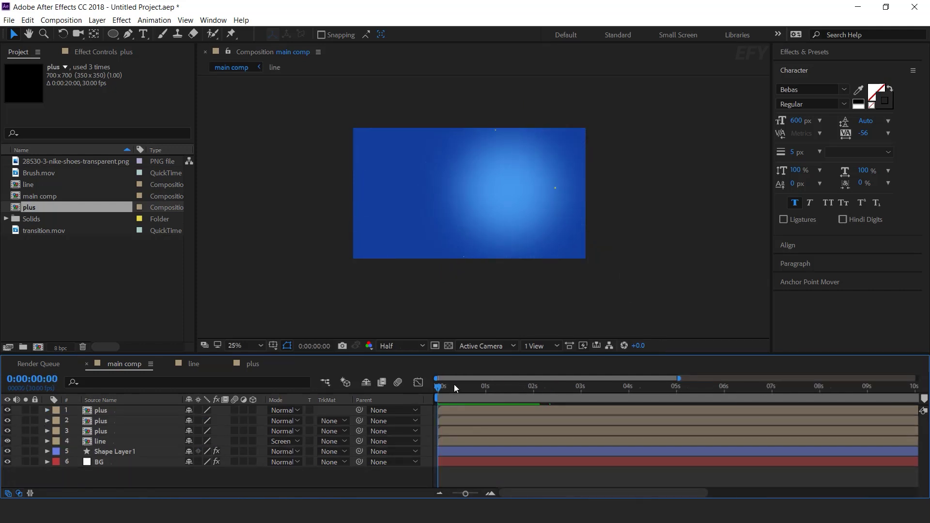
{"action": "left_click", "coordinate": [472, 386]}
{"action": "left_click", "coordinate": [464, 431]}
{"action": "left_click", "coordinate": [464, 421], "text": "ctrl"}
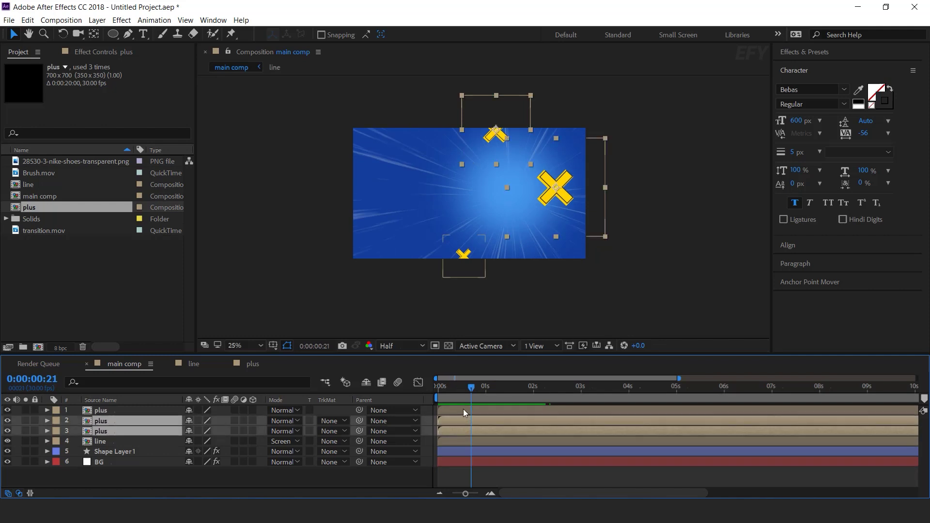
{"action": "left_click", "coordinate": [463, 410], "text": "ctrl"}
{"action": "left_click_drag", "start_coordinate": [479, 426], "coordinate": [513, 411]}
{"action": "left_click", "coordinate": [457, 420]}
{"action": "left_click", "coordinate": [451, 385]}
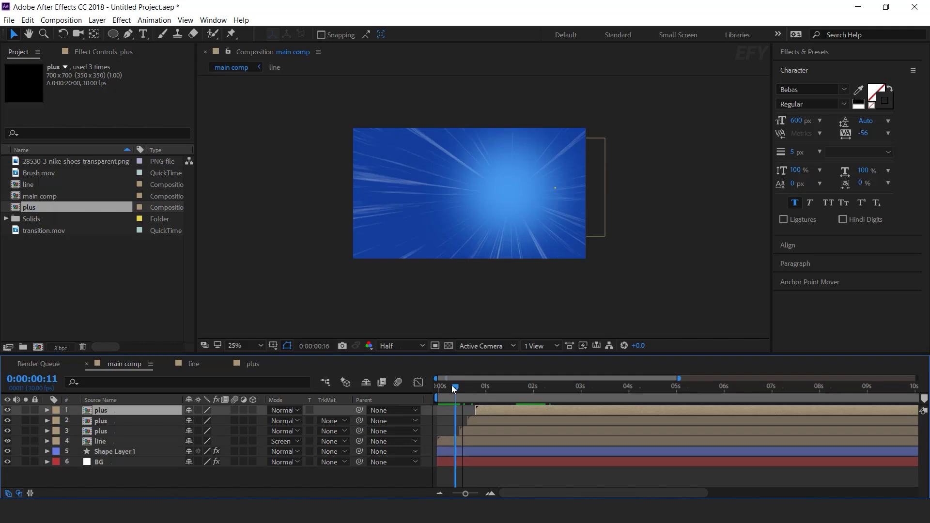
{"action": "left_click_drag", "start_coordinate": [458, 391], "coordinate": [530, 391]}
{"action": "left_click", "coordinate": [409, 481]}
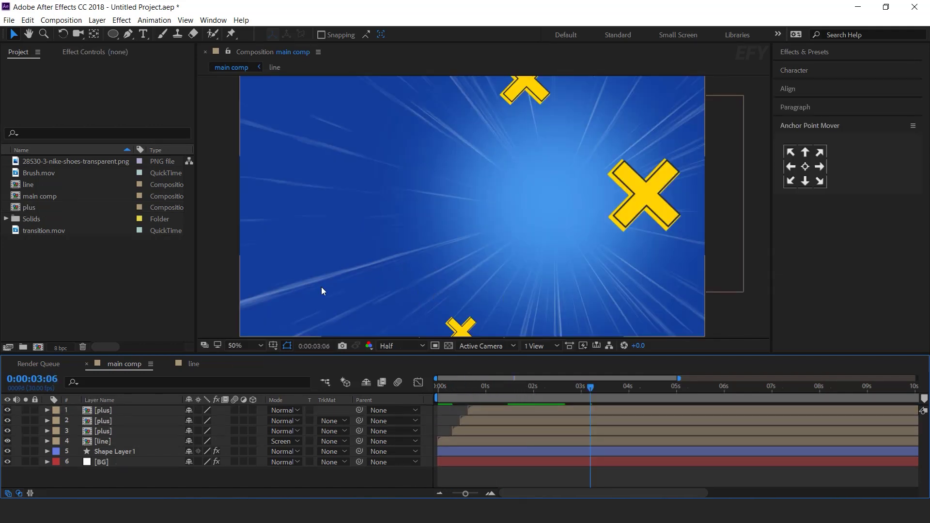
- Create a new 1200 x 1200 px composition named placeholder 1
{"action": "left_click", "coordinate": [117, 321]}
{"action": "left_click", "coordinate": [38, 347]}
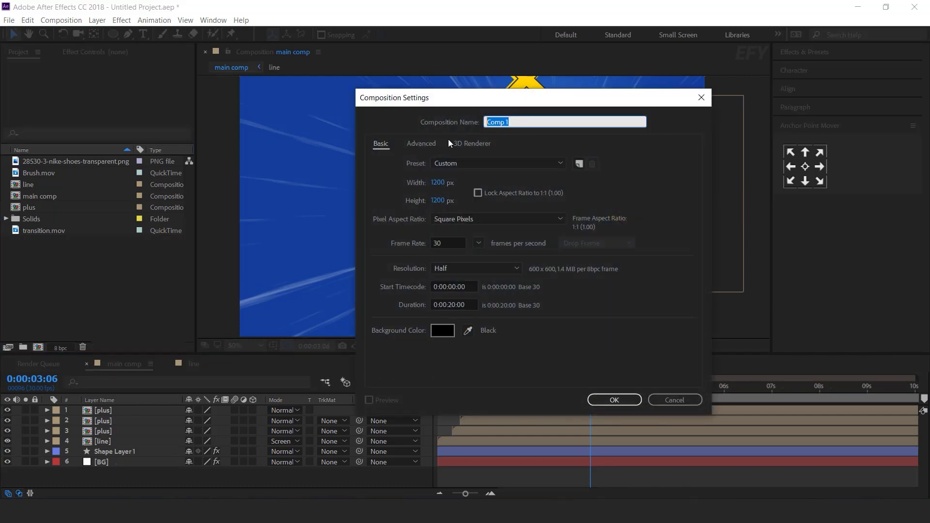
{"action": "type", "text": "placeholder 1"}
{"action": "key", "text": "Return"}
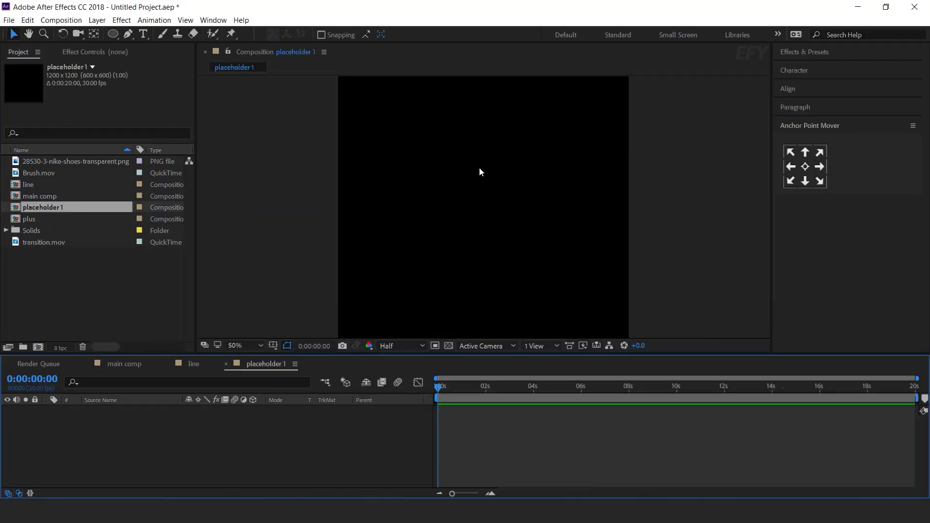
- Add the Nike shoes PNG to placeholder 1 and scale it to 68%
{"action": "left_click", "coordinate": [43, 164]}
{"action": "left_click_drag", "start_coordinate": [220, 430], "coordinate": [225, 455]}
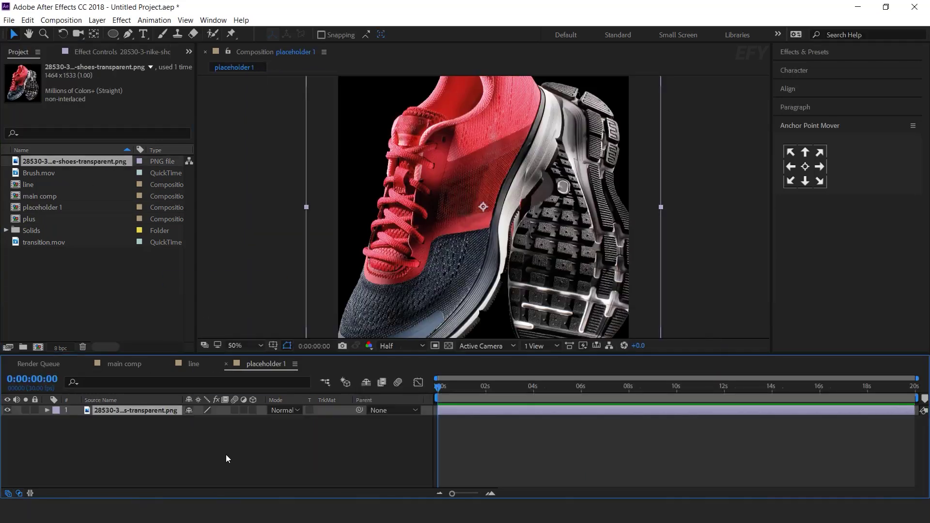
{"action": "left_click_drag", "start_coordinate": [223, 420], "coordinate": [207, 420]}
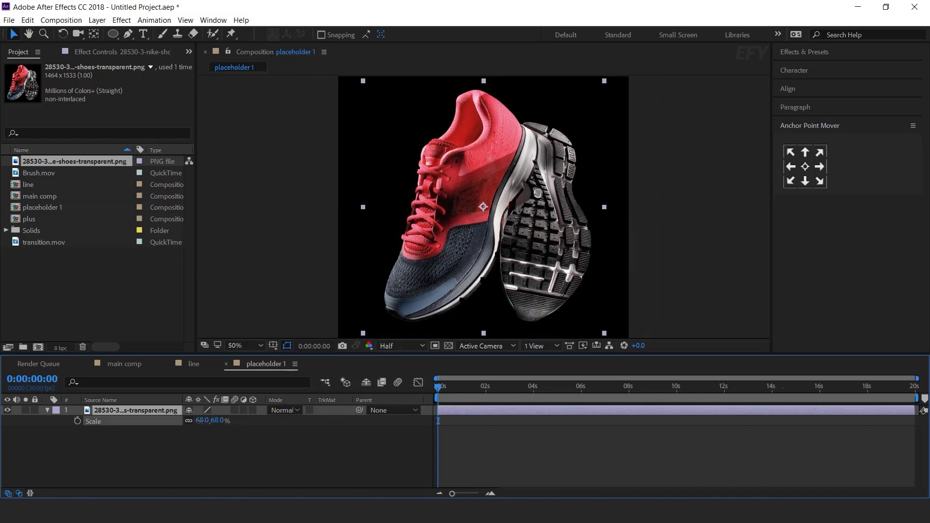
{"action": "scroll", "coordinate": [620, 178], "scroll_direction": "down", "scroll_amount": 1}
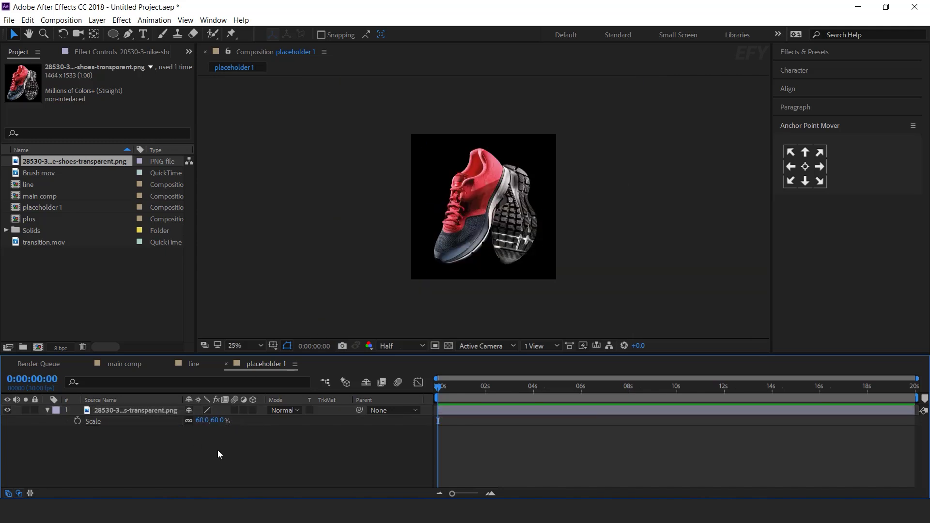
- Create a new composition named brush with a size of 1920 x 1080 px
{"action": "left_click", "coordinate": [225, 364]}
{"action": "left_click", "coordinate": [117, 306]}
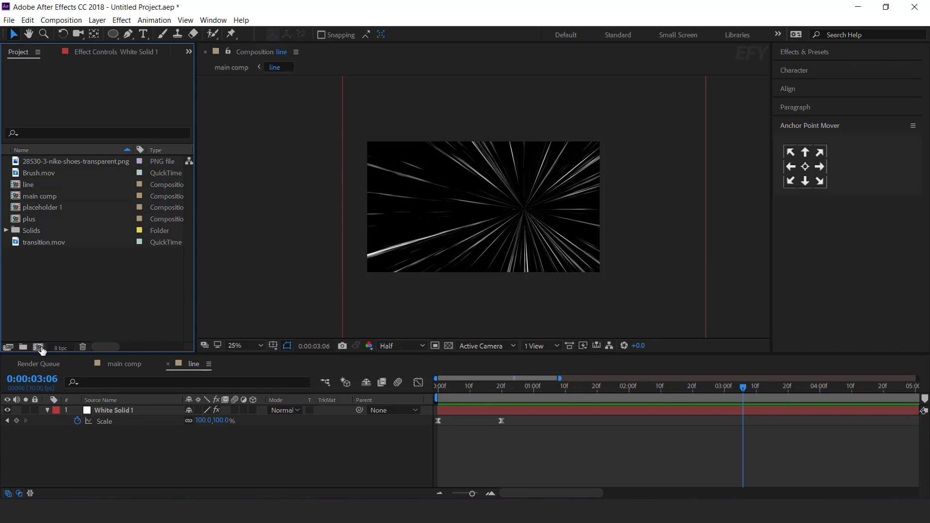
{"action": "left_click", "coordinate": [37, 346]}
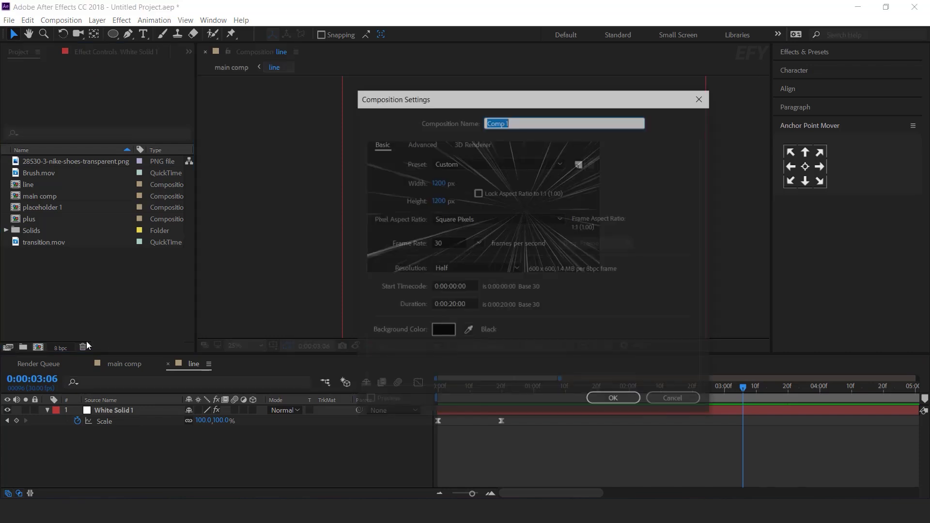
{"action": "left_click", "coordinate": [437, 183]}
{"action": "type", "text": "1920"}
{"action": "key", "text": "Tab"}
{"action": "type", "text": "1080"}
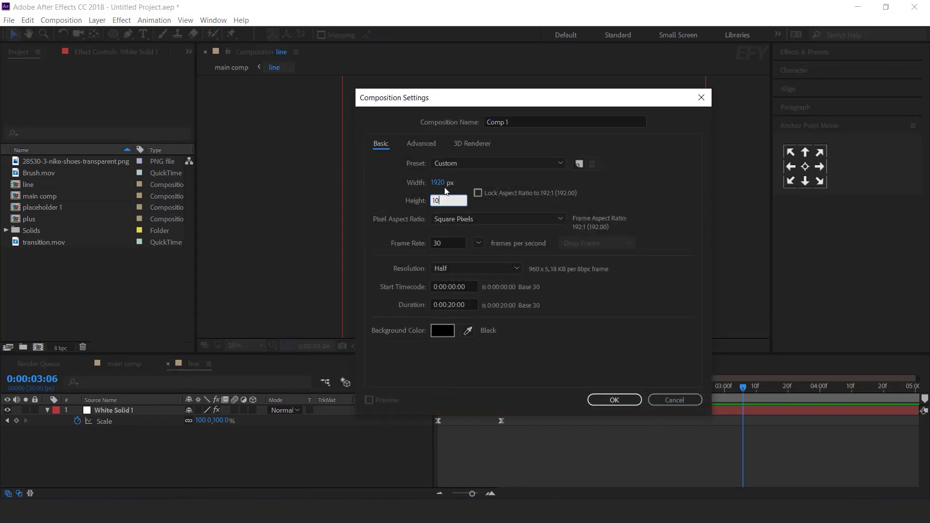
{"action": "left_click", "coordinate": [487, 122]}
{"action": "type", "text": "brush"}
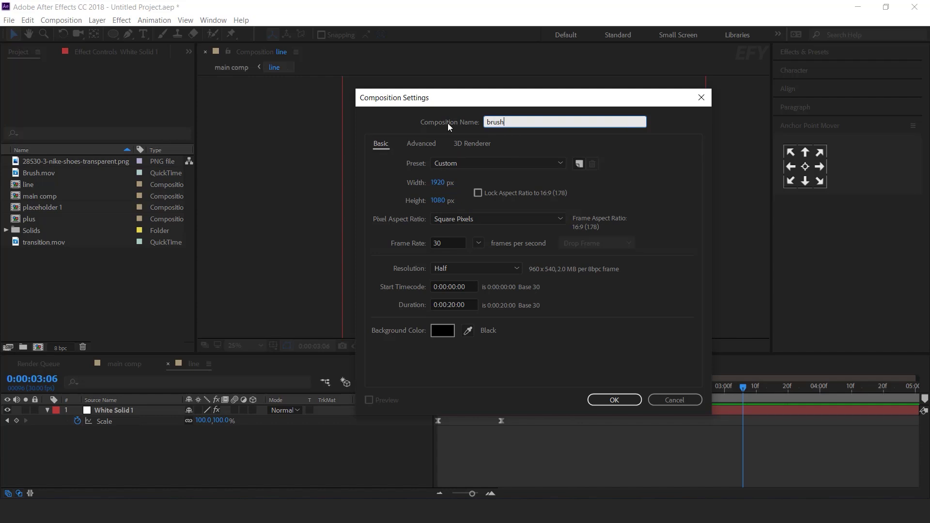
{"action": "key", "text": "Return"}
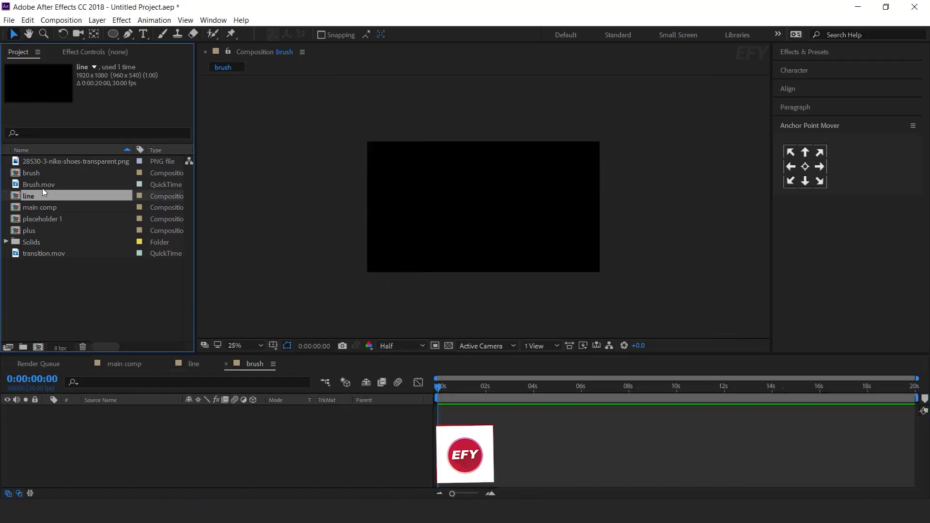
- Add Brush.mov to the brush composition and scrub through its animation
{"action": "left_click", "coordinate": [42, 183]}
{"action": "left_click_drag", "start_coordinate": [42, 183], "coordinate": [228, 460]}
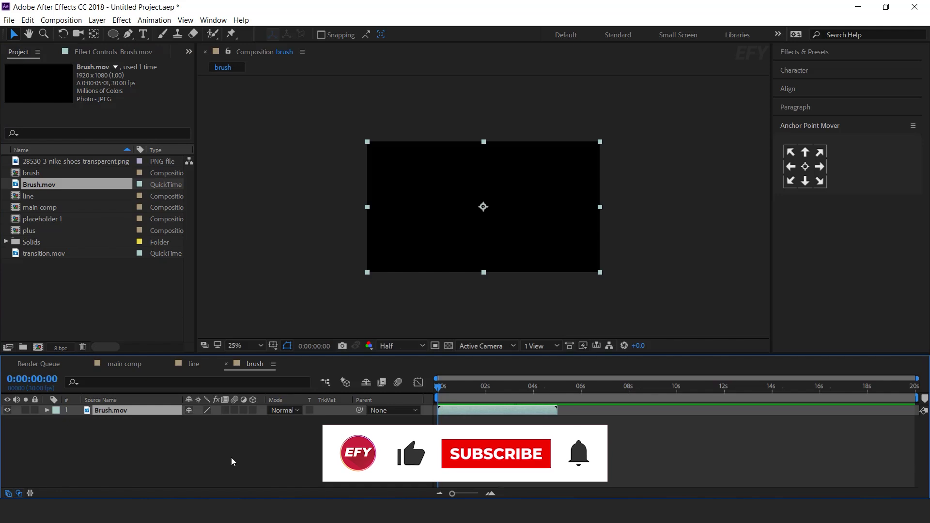
{"action": "mouse_move", "coordinate": [465, 385]}
{"action": "left_mouse_down"}
{"action": "mouse_move", "coordinate": [481, 386]}
{"action": "mouse_move", "coordinate": [452, 391]}
{"action": "left_mouse_up"}
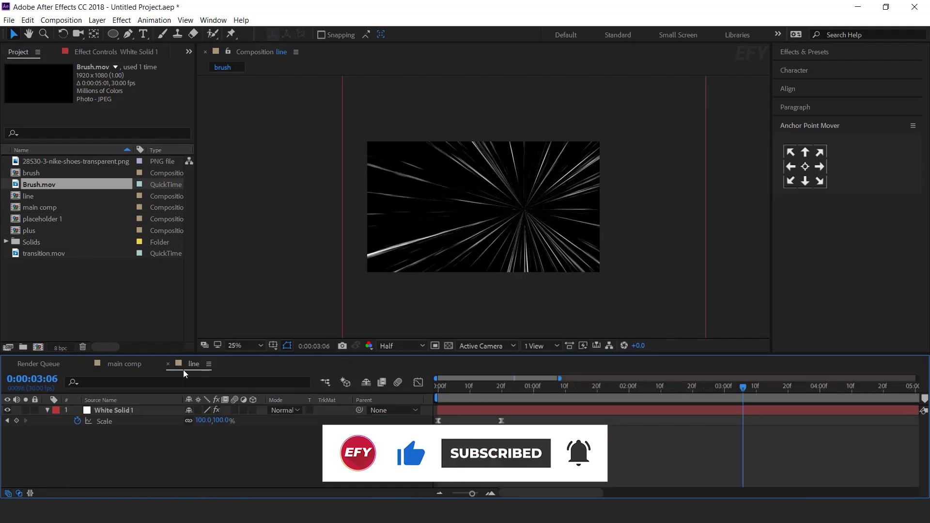
- Create a new composition named media1 with a size of 1200 x 1200 px
{"action": "left_click", "coordinate": [97, 316]}
{"action": "left_click", "coordinate": [38, 347]}
{"action": "left_click", "coordinate": [444, 191]}
{"action": "left_click", "coordinate": [439, 185]}
{"action": "type", "text": "1200"}
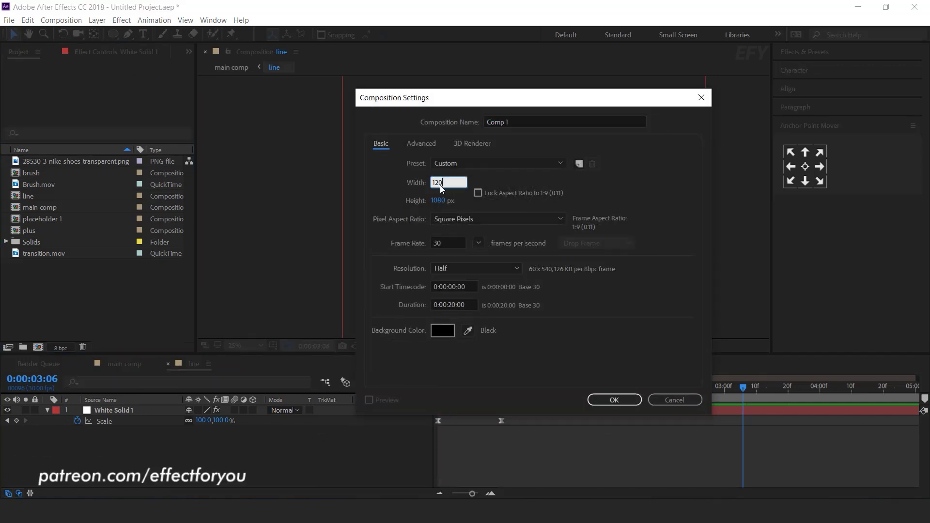
{"action": "key", "text": "Tab"}
{"action": "type", "text": "1200"}
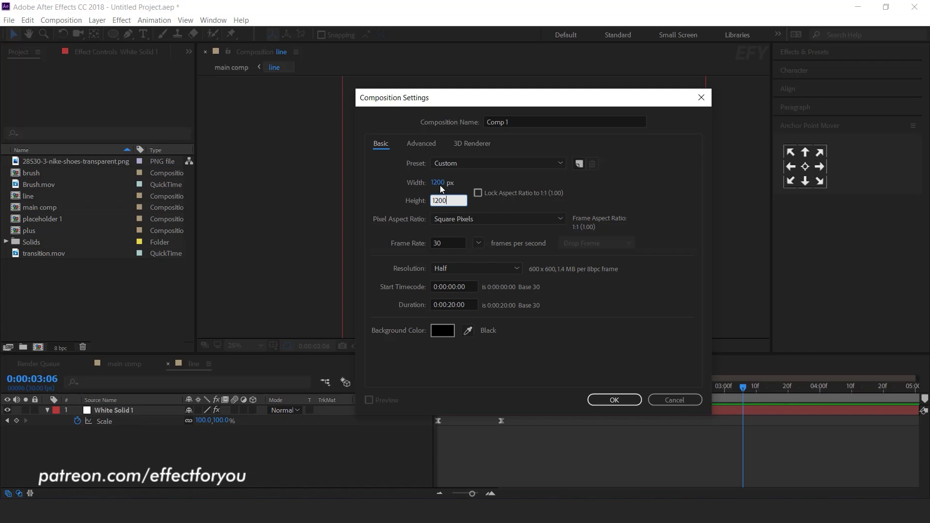
{"action": "left_click", "coordinate": [511, 118]}
{"action": "type", "text": "media1"}
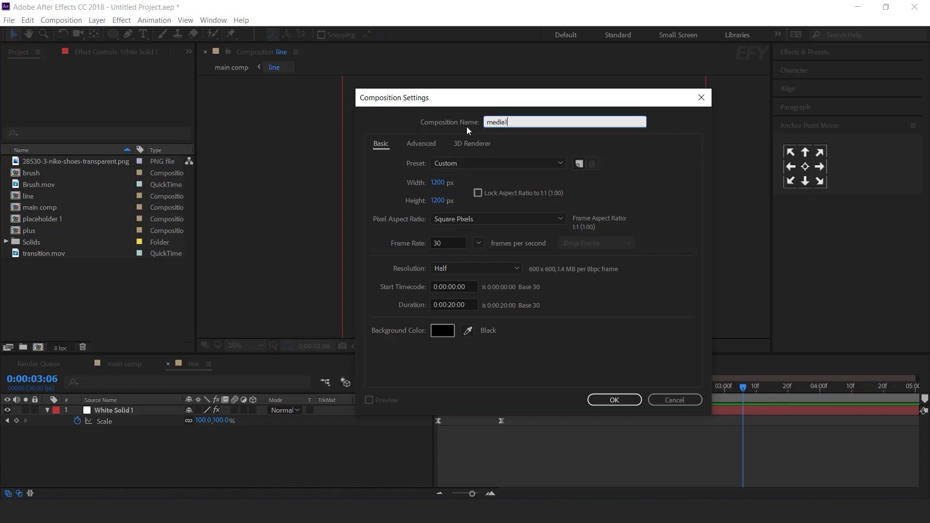
{"action": "key", "text": "Return"}
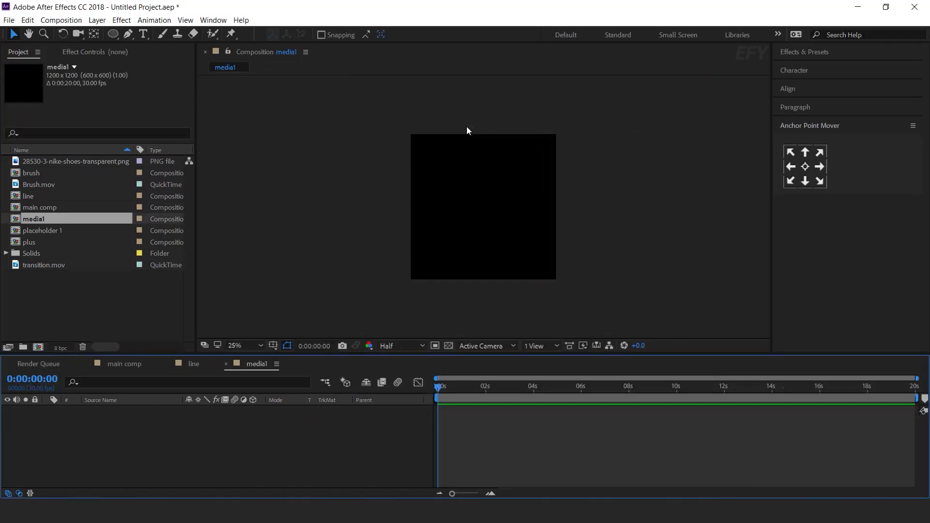
- Add the placeholder 1 and brush compositions to media1 and move to a frame where the brush stroke shows
{"action": "left_click_drag", "start_coordinate": [47, 230], "coordinate": [133, 421]}
{"action": "left_click", "coordinate": [41, 174]}
{"action": "mouse_move", "coordinate": [13, 175]}
{"action": "left_mouse_down"}
{"action": "mouse_move", "coordinate": [135, 412]}
{"action": "mouse_move", "coordinate": [125, 424]}
{"action": "left_mouse_up"}
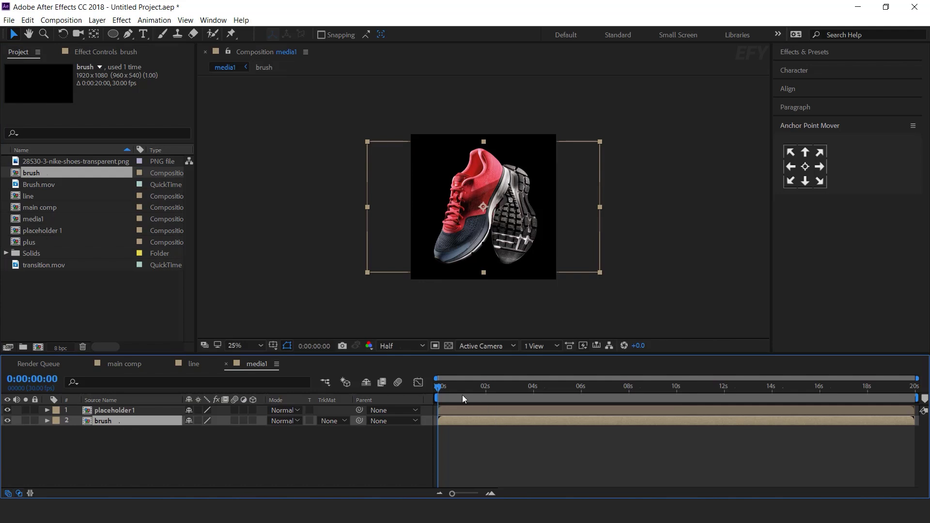
{"action": "left_click", "coordinate": [457, 387]}
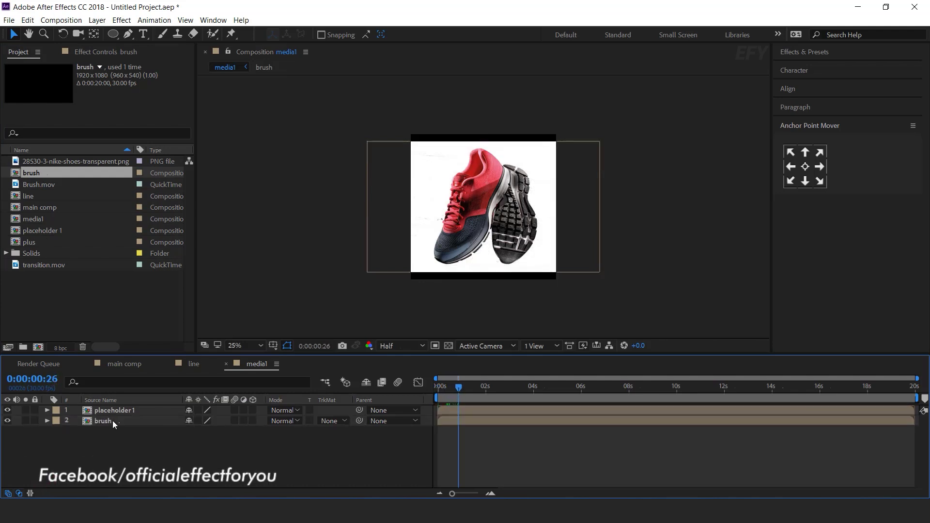
- Move placeholder 1 below brush, set its track matte to luma using the brush layer, and preview the reveal
{"action": "left_click", "coordinate": [110, 412]}
{"action": "left_click_drag", "start_coordinate": [109, 411], "coordinate": [111, 425]}
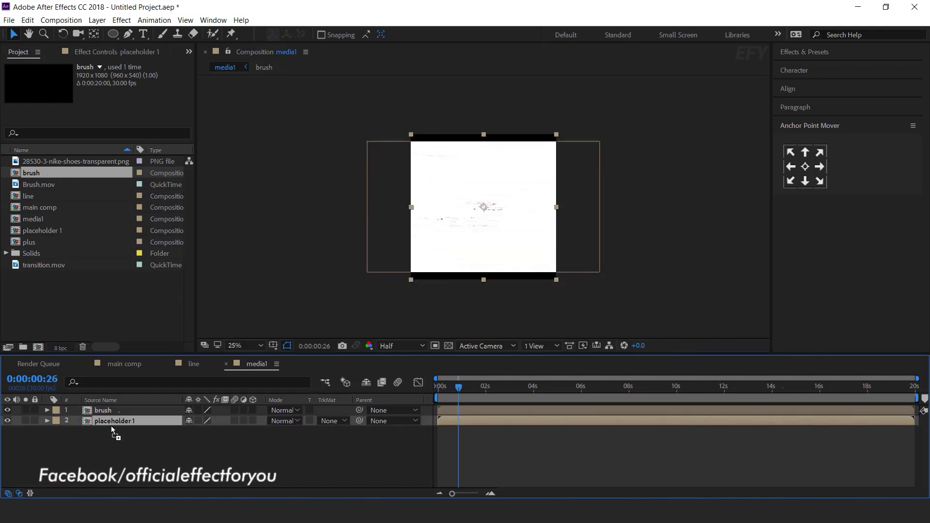
{"action": "left_click", "coordinate": [316, 421]}
{"action": "left_click", "coordinate": [348, 471]}
{"action": "left_click_drag", "start_coordinate": [444, 385], "coordinate": [467, 390]}
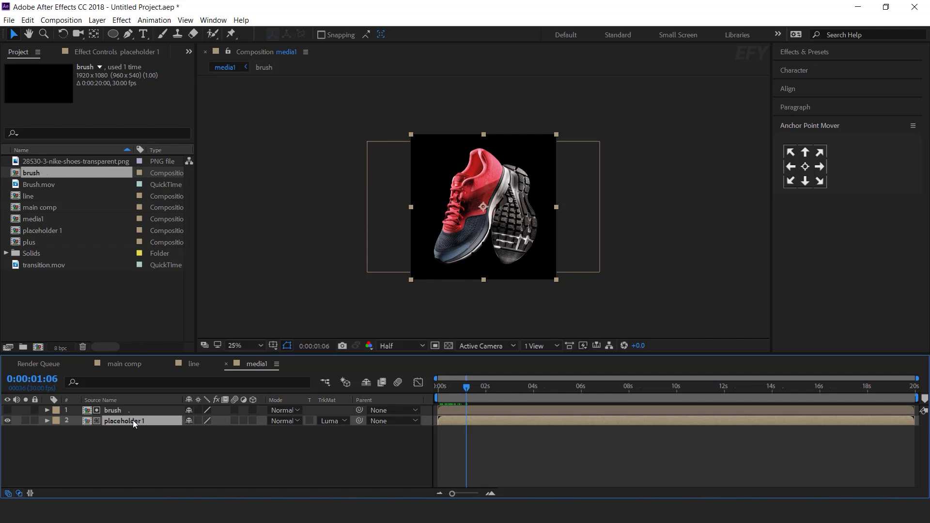
- Apply the Tint effect to the placeholder 1 layer to make the shoe black and white
{"action": "key", "text": "ctrl+space"}
{"action": "type", "text": "tin"}
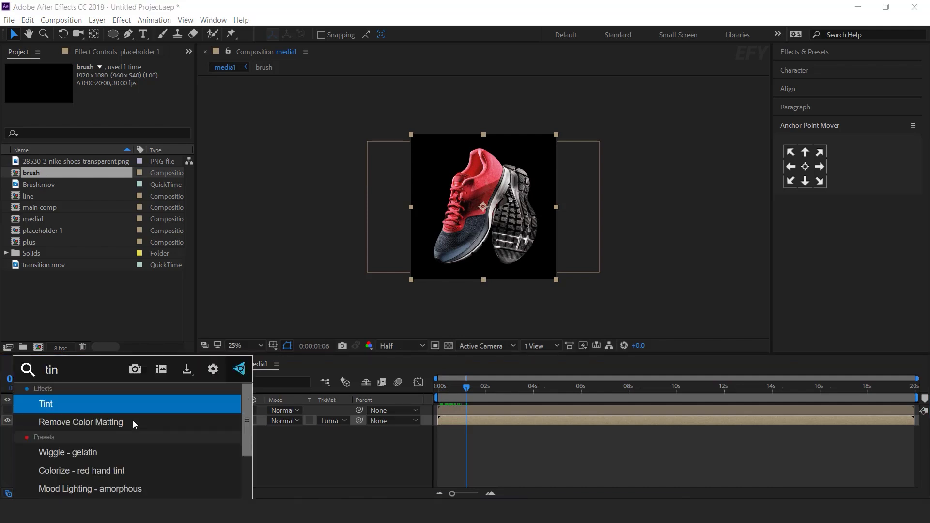
{"action": "key", "text": "Return"}
- Apply Unsharp Mask to the placeholder 1 layer with an amount of 70 and a radius of 5
{"action": "key", "text": "ctrl+space"}
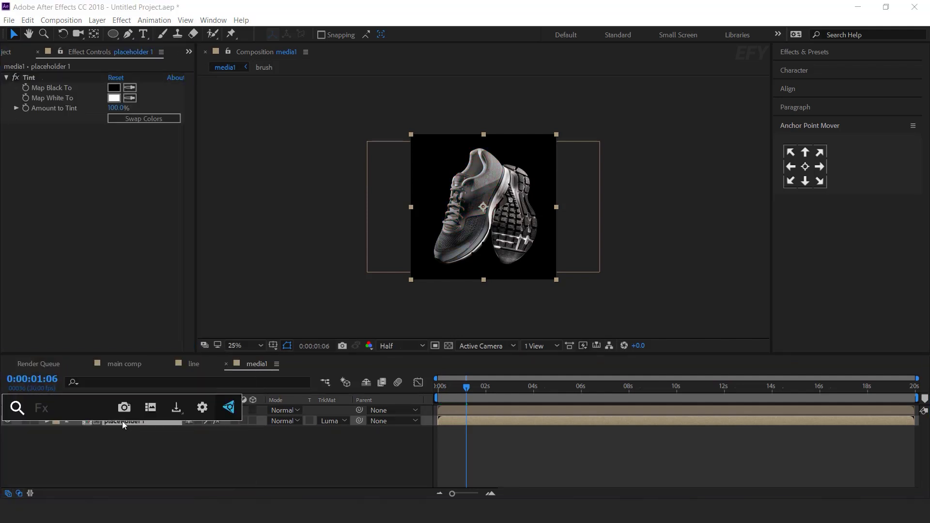
{"action": "type", "text": "un"}
{"action": "key", "text": "Return"}
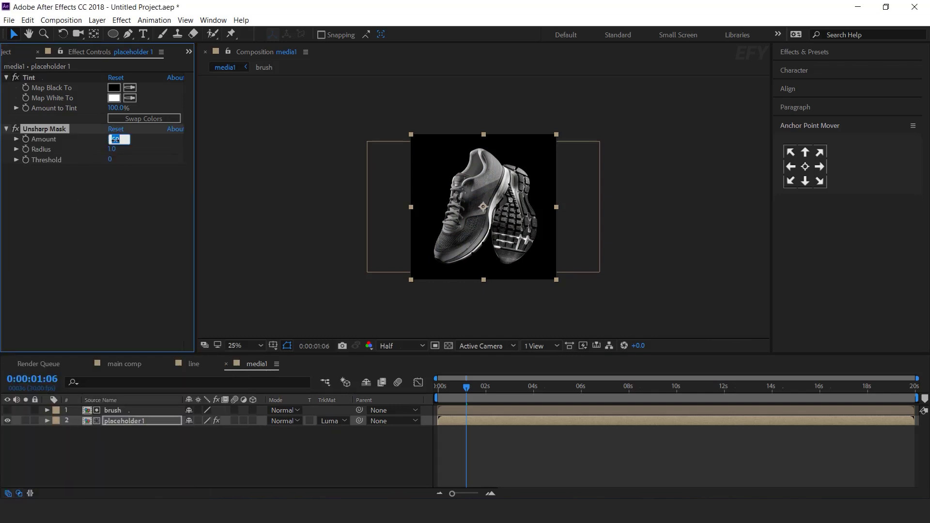
{"action": "key", "text": "Return"}
{"action": "left_click", "coordinate": [112, 150]}
{"action": "type", "text": "5"}
{"action": "key", "text": "Return"}
{"action": "left_click", "coordinate": [364, 445]}
- Duplicate the brush and placeholder 1 layers together and shift the copies to start about half a second in
{"action": "left_click", "coordinate": [490, 494]}
{"action": "left_click_drag", "start_coordinate": [525, 494], "coordinate": [502, 494]}
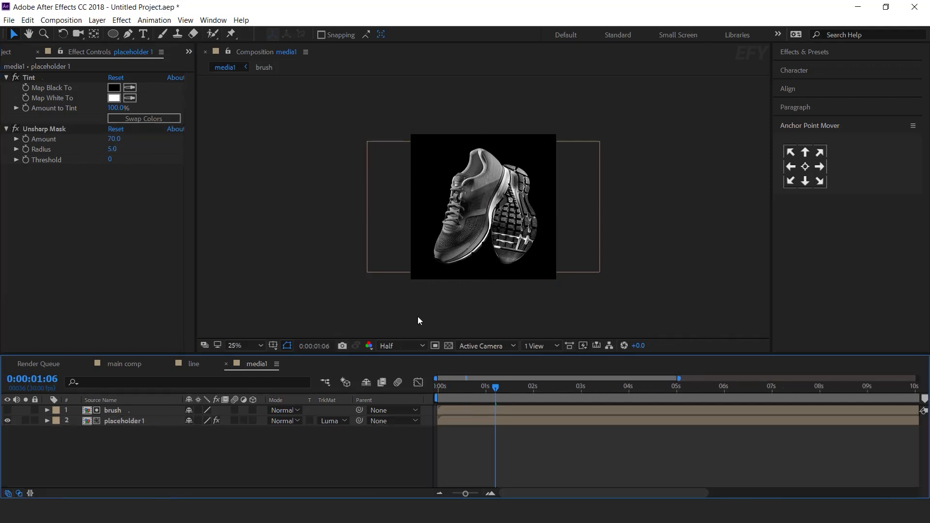
{"action": "scroll", "coordinate": [439, 217], "scroll_direction": "up", "scroll_amount": 2}
{"action": "left_click_drag", "start_coordinate": [89, 434], "coordinate": [123, 413]}
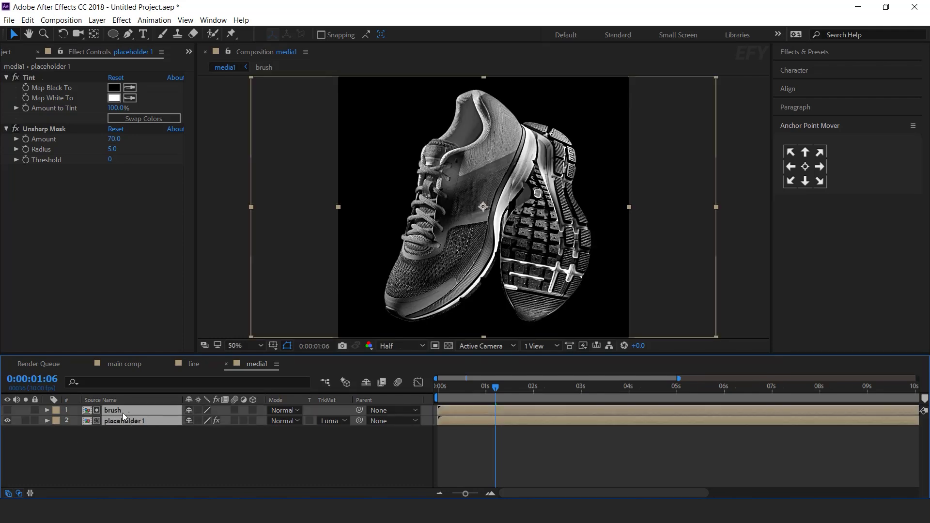
{"action": "key", "text": "ctrl+d"}
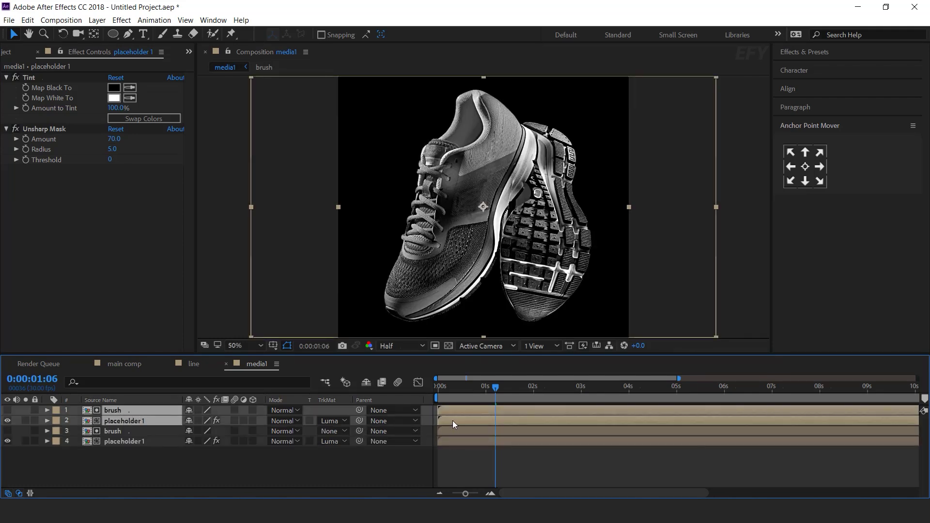
{"action": "left_click", "coordinate": [149, 467]}
- Remove the Tint effect from the upper placeholder 1 copy and preview the grayscale-to-color brush reveal
{"action": "left_click", "coordinate": [133, 421]}
{"action": "left_click", "coordinate": [28, 78]}
{"action": "key", "text": "Delete"}
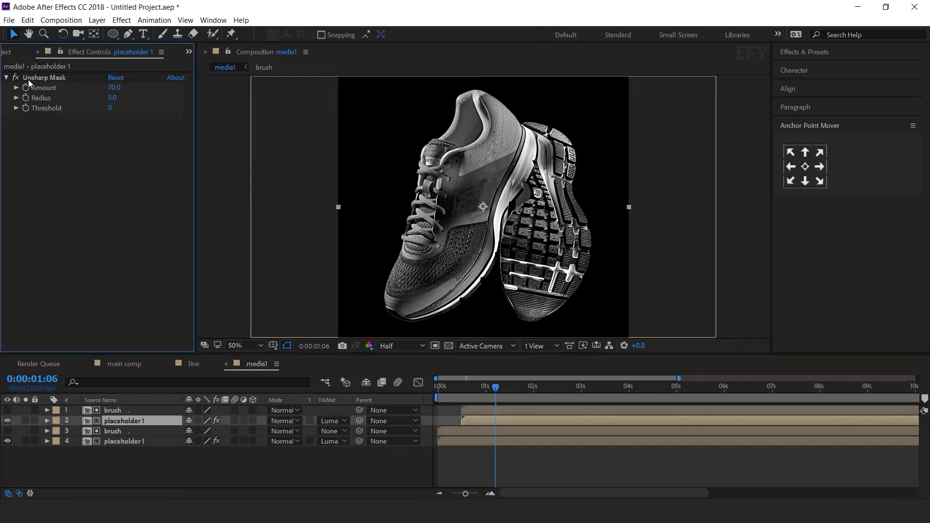
{"action": "key", "text": "space"}
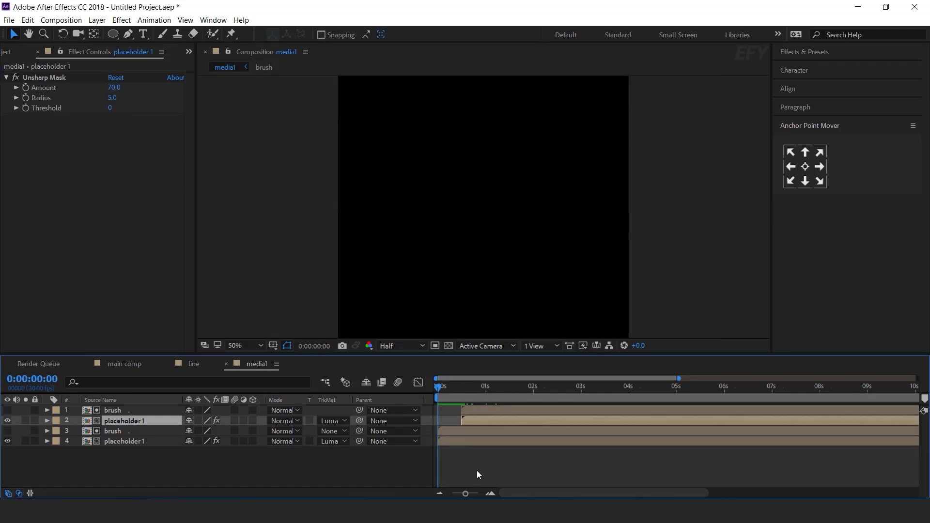
{"action": "left_click_drag", "start_coordinate": [469, 391], "coordinate": [502, 394]}
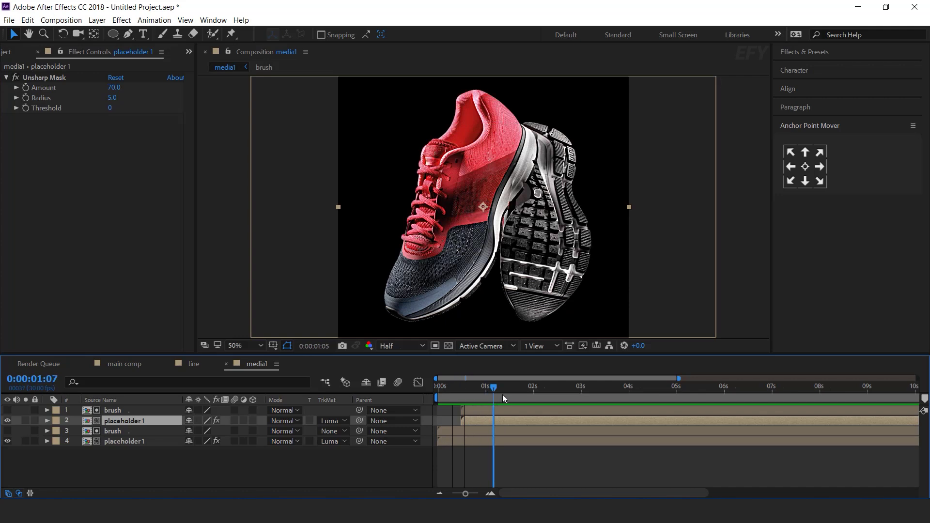
- Add the media1 composition as the uppermost layer of main comp and move the shoe right of the frame's centre
{"action": "left_click", "coordinate": [385, 476]}
{"action": "left_click", "coordinate": [143, 368]}
{"action": "left_click", "coordinate": [17, 52]}
{"action": "left_click_drag", "start_coordinate": [43, 219], "coordinate": [133, 409]}
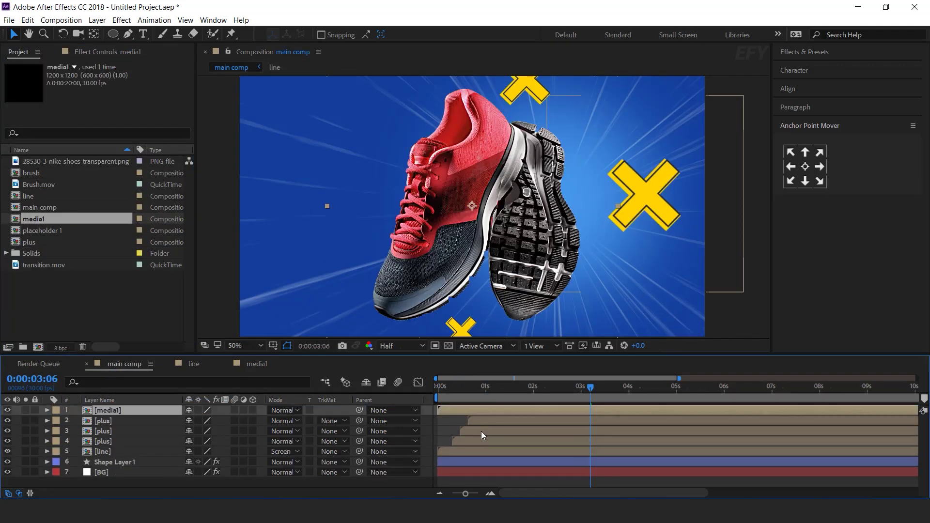
{"action": "left_click_drag", "start_coordinate": [466, 207], "coordinate": [543, 199]}
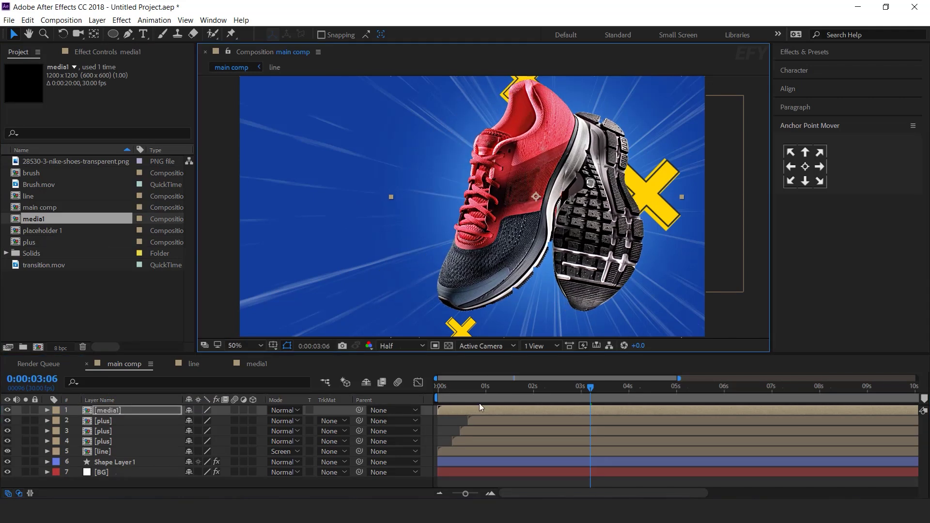
- Add the expression posterizeTime(5);wiggle(4,4); to the media1 layer's position and copy it
{"action": "left_click", "coordinate": [517, 389]}
{"action": "left_click", "coordinate": [141, 409]}
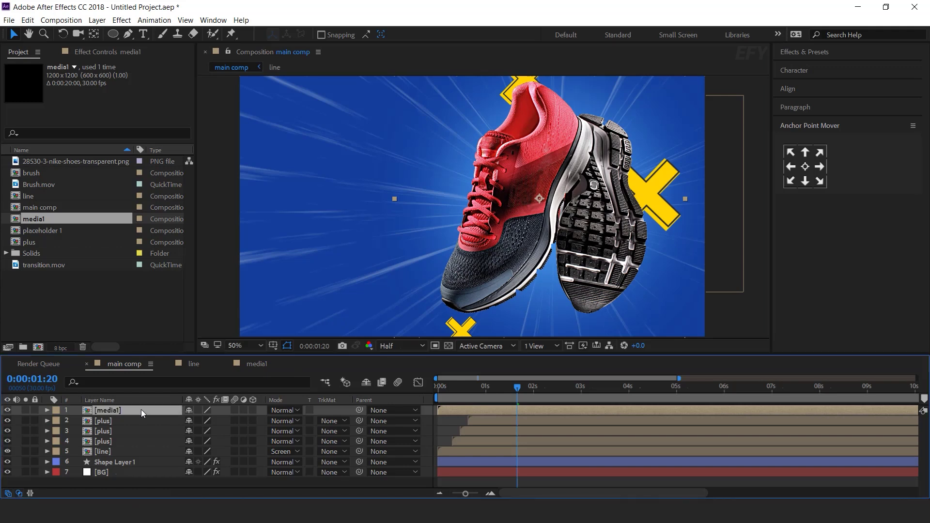
{"action": "key", "text": "p"}
{"action": "key", "text": "alt+shift+equal"}
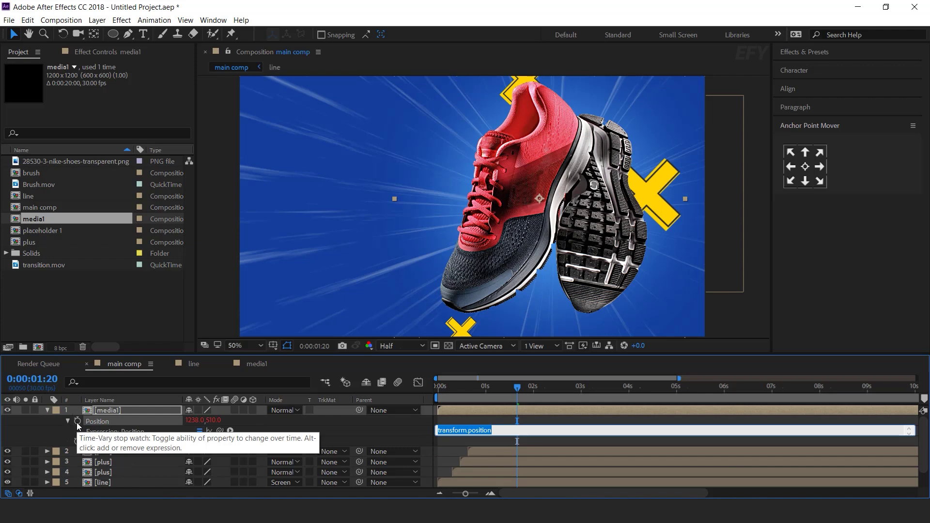
{"action": "type", "text": "posterizeTime(5);wiggle(4,4);"}
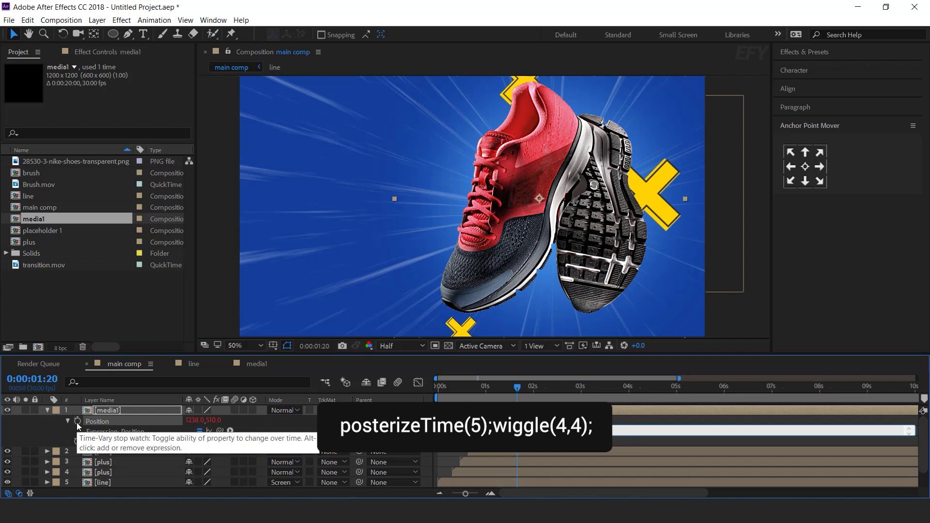
{"action": "key", "text": "ctrl+a"}
{"action": "key", "text": "ctrl+c"}
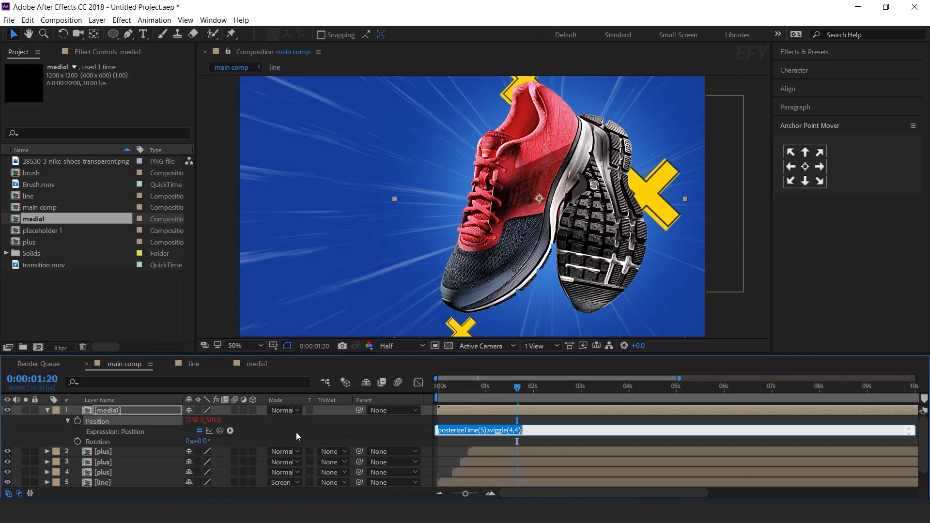
{"action": "left_click", "coordinate": [472, 410]}
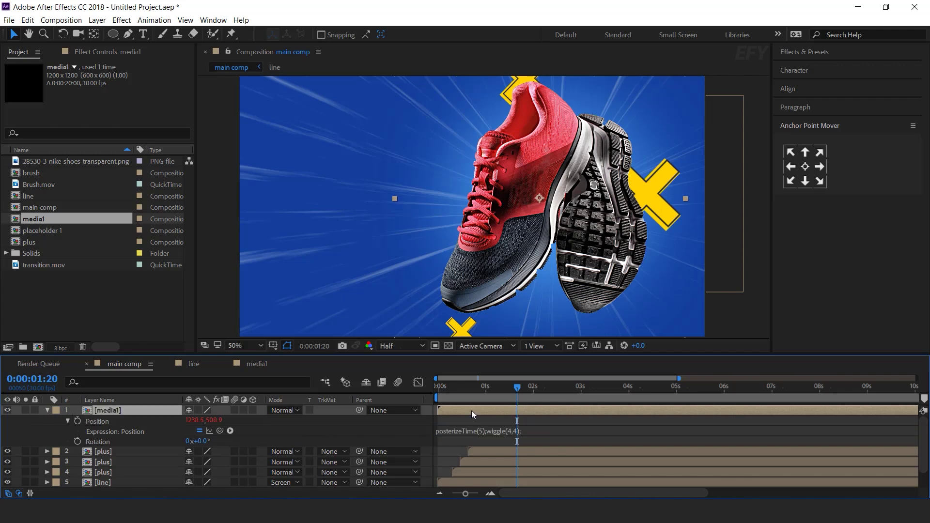
- Give the media1 layer's rotation the expression posterizeTime(5);wiggle(2,4); and preview the animation from the start
{"action": "left_click", "coordinate": [77, 441], "text": "alt"}
{"action": "key", "text": "ctrl+v"}
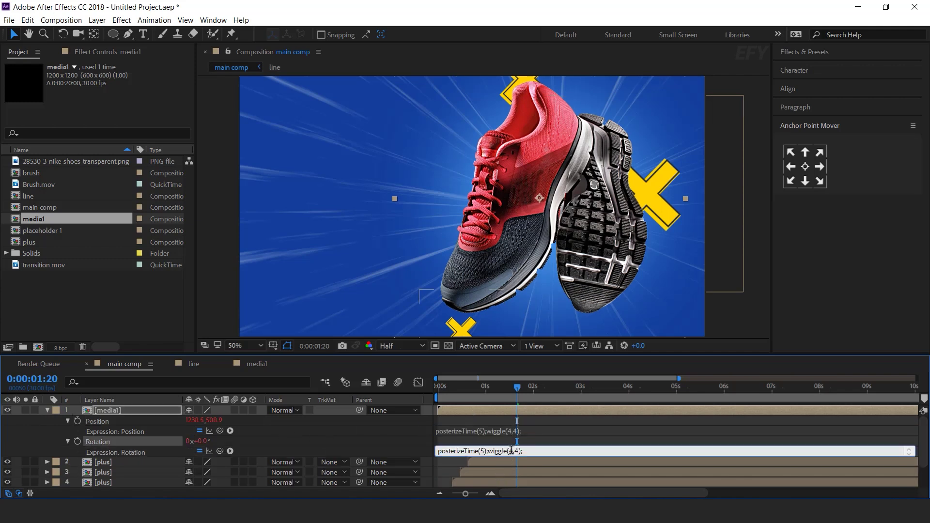
{"action": "type", "text": "2"}
{"action": "left_click", "coordinate": [527, 457]}
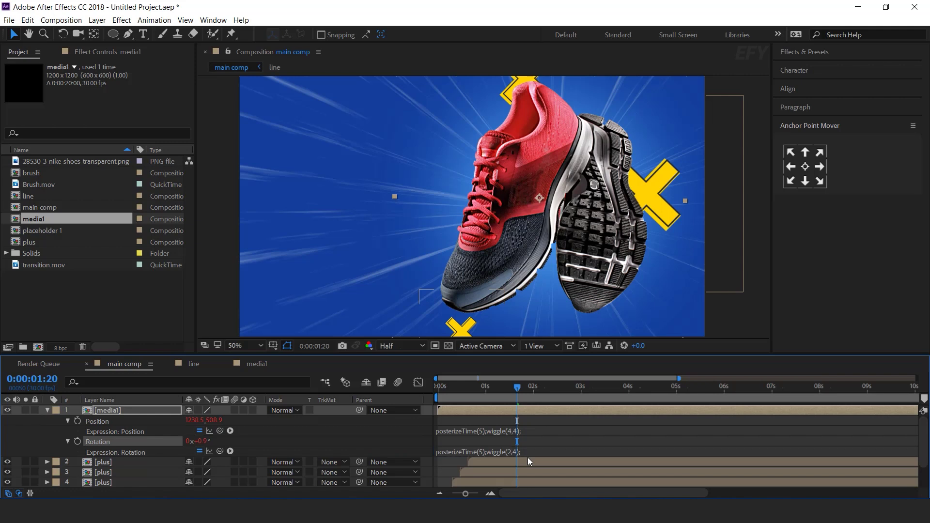
{"action": "left_click", "coordinate": [441, 397]}
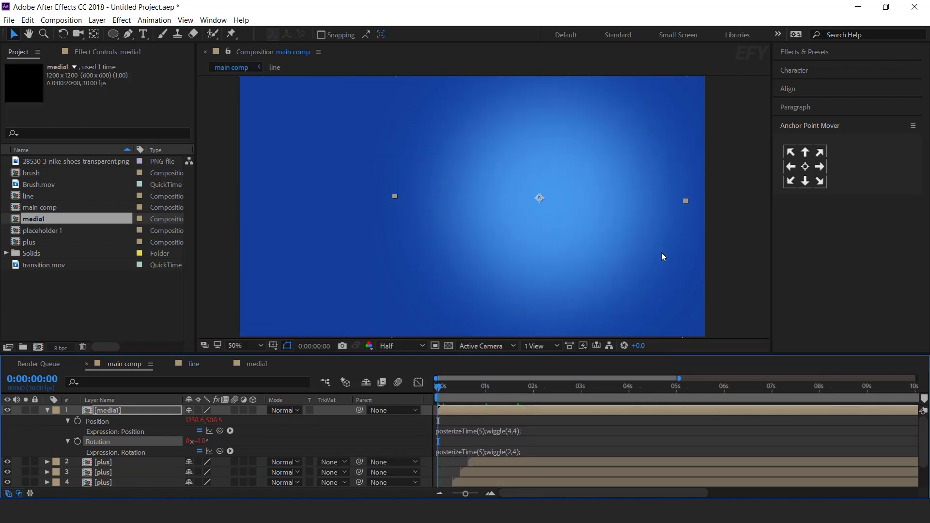
{"action": "key", "text": "space"}
{"action": "key", "text": "comma"}
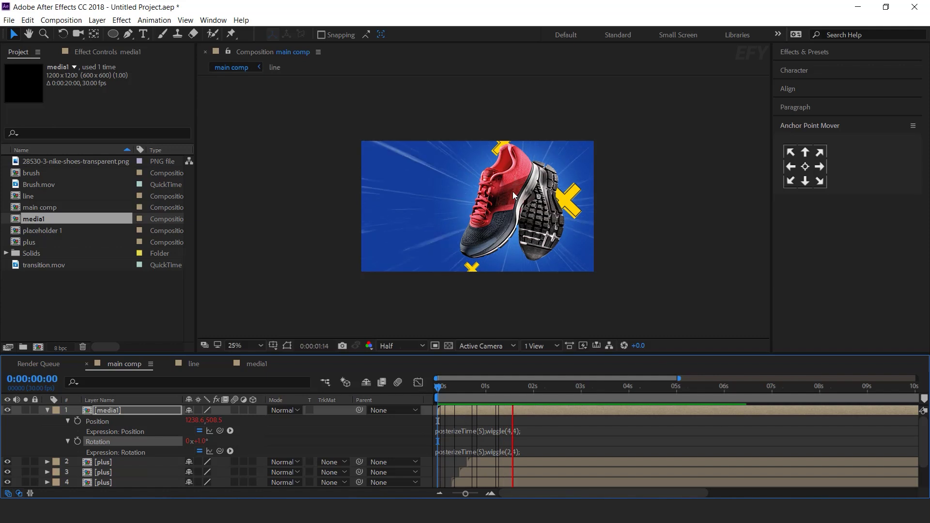
- Retime the media1 layer to start about a third of a second in and shift the plus layers earlier within the first half second
{"action": "left_click_drag", "start_coordinate": [551, 391], "coordinate": [459, 411]}
{"action": "left_click", "coordinate": [47, 410]}
{"action": "key", "text": "space"}
{"action": "left_click", "coordinate": [444, 391]}
{"action": "left_click", "coordinate": [498, 421]}
{"action": "left_click", "coordinate": [499, 439], "text": "shift"}
{"action": "left_click_drag", "start_coordinate": [499, 439], "coordinate": [473, 391]}
{"action": "left_click", "coordinate": [480, 485]}
{"action": "key", "text": "space"}
{"action": "left_click", "coordinate": [435, 421]}
{"action": "left_click_drag", "start_coordinate": [634, 225], "coordinate": [646, 230]}
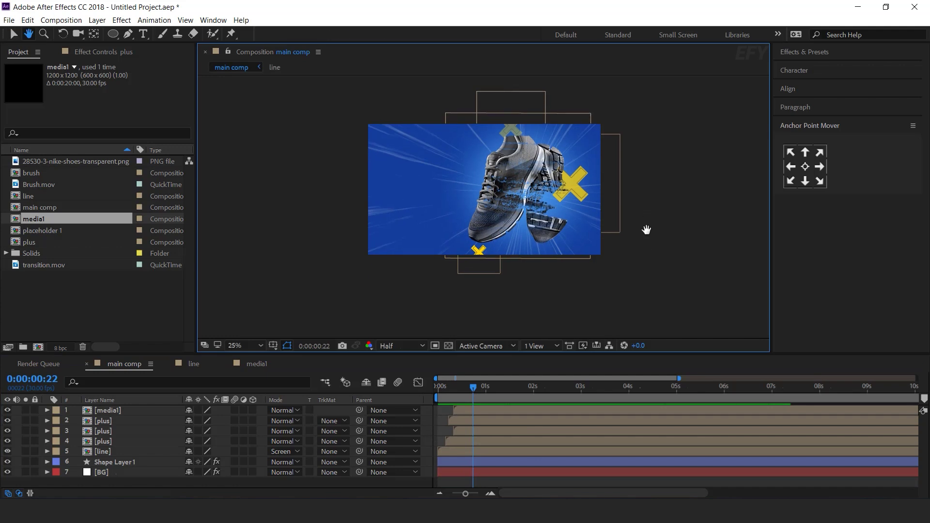
- Draw a thin, flat black ellipse directly beneath the shoes as their ground shadow
{"action": "key", "text": "period"}
{"action": "left_click", "coordinate": [88, 322]}
{"action": "left_click_drag", "start_coordinate": [526, 391], "coordinate": [557, 389]}
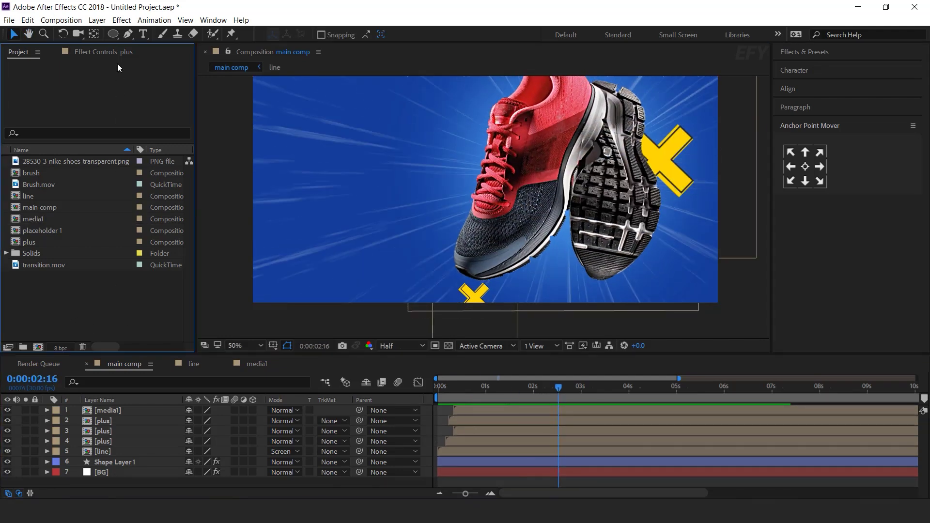
{"action": "left_click", "coordinate": [113, 33]}
{"action": "left_click_drag", "start_coordinate": [450, 273], "coordinate": [643, 286]}
- Apply Fast Blur (Legacy) to the shadow ellipse with a blurriness of 75
{"action": "key", "text": "ctrl+space"}
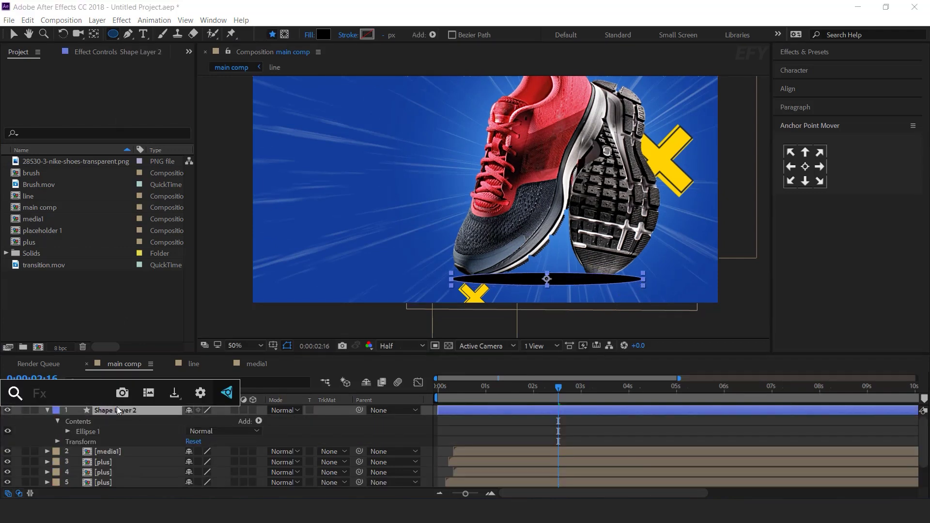
{"action": "type", "text": "fast"}
{"action": "key", "text": "Down"}
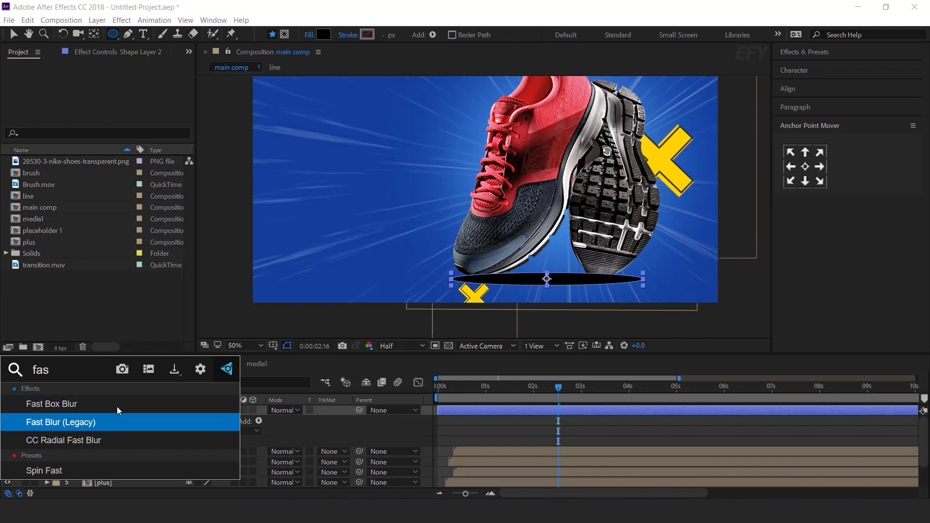
{"action": "key", "text": "Return"}
{"action": "key", "text": "v"}
{"action": "left_click_drag", "start_coordinate": [114, 88], "coordinate": [162, 92]}
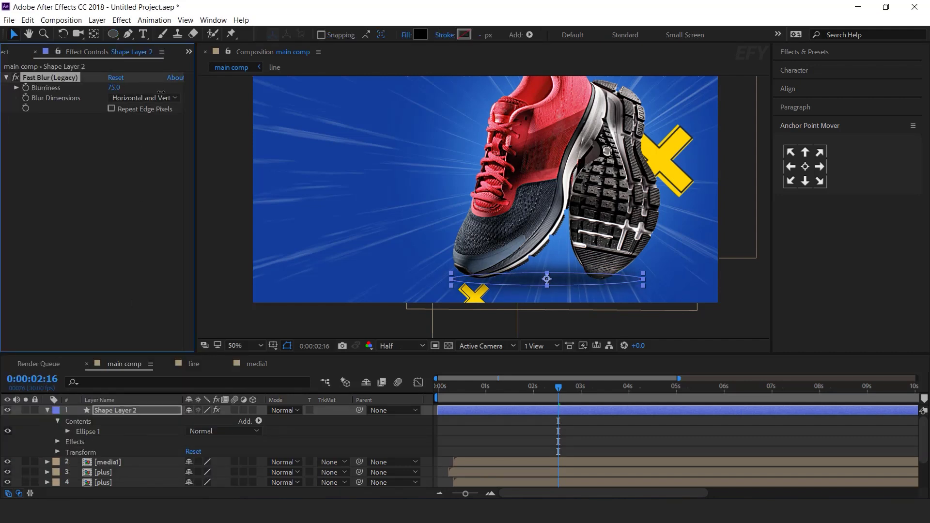
- Set the opacity of the shadow ellipse layer to 40%
{"action": "left_click", "coordinate": [132, 412]}
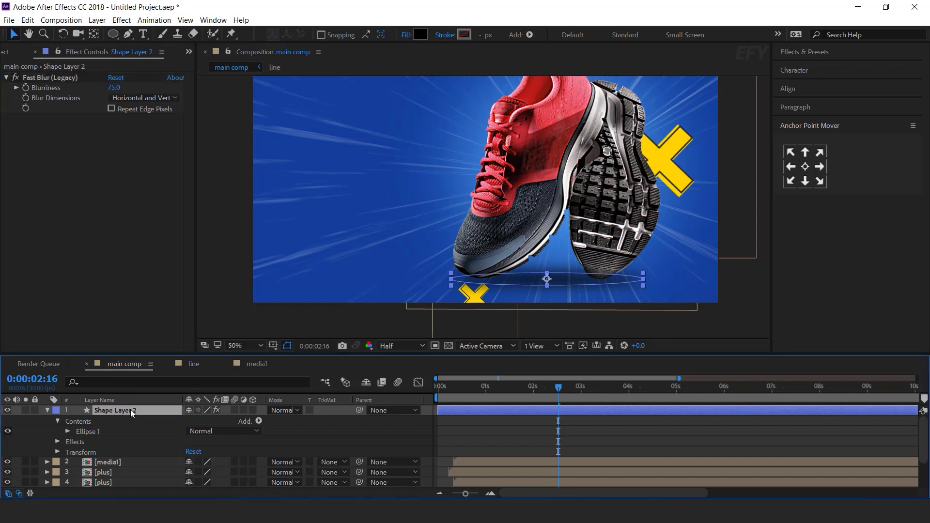
{"action": "key", "text": "t"}
{"action": "left_click", "coordinate": [190, 420]}
{"action": "type", "text": "4"}
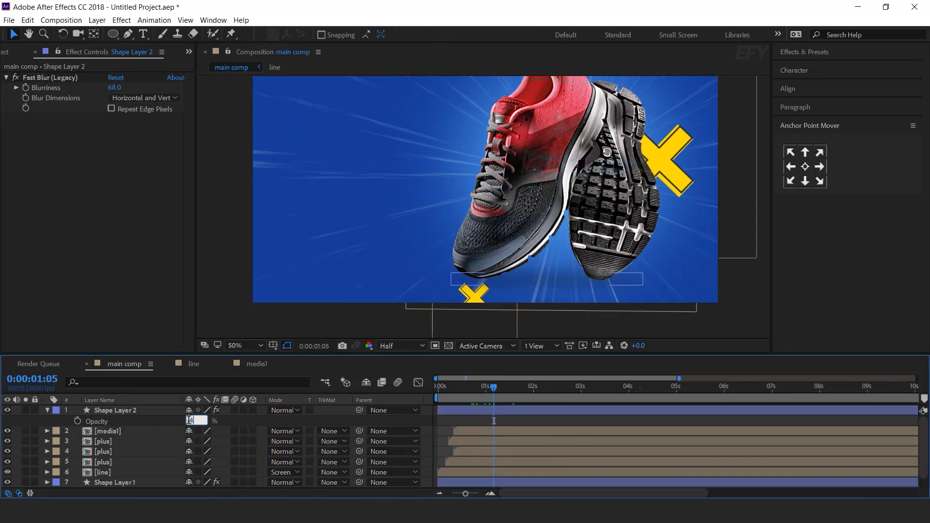
{"action": "type", "text": "0"}
{"action": "key", "text": "Return"}
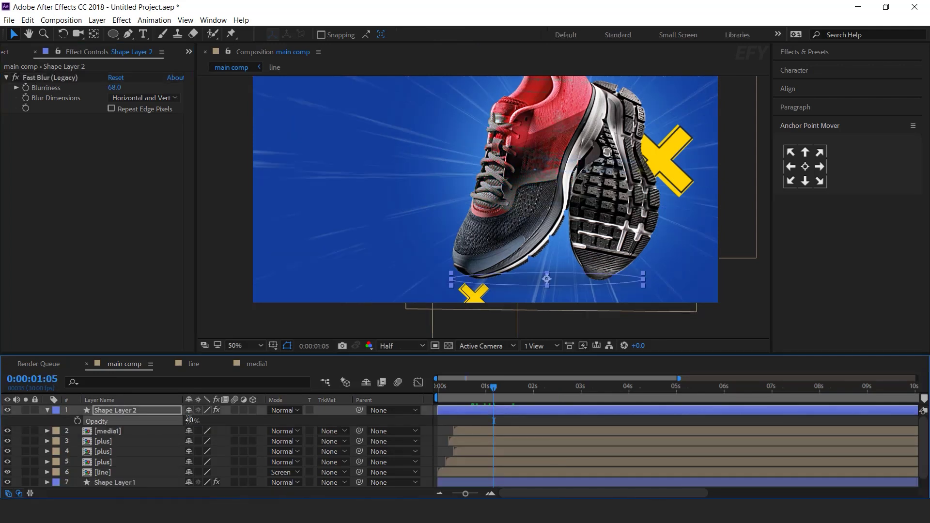
{"action": "left_click", "coordinate": [431, 417]}
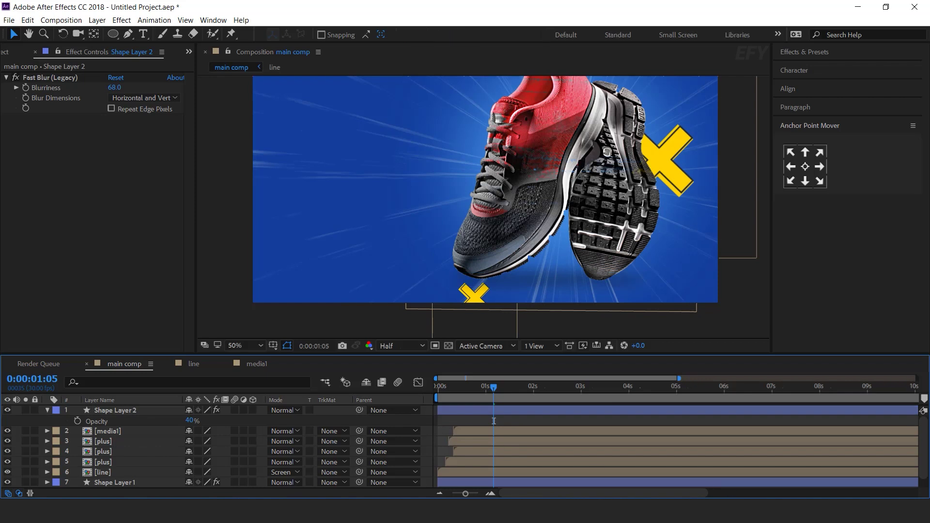
- Keyframe the shadow ellipse's opacity from 0% at the first frame to 40% at 0:00:00:24
{"action": "left_click_drag", "start_coordinate": [443, 385], "coordinate": [399, 389]}
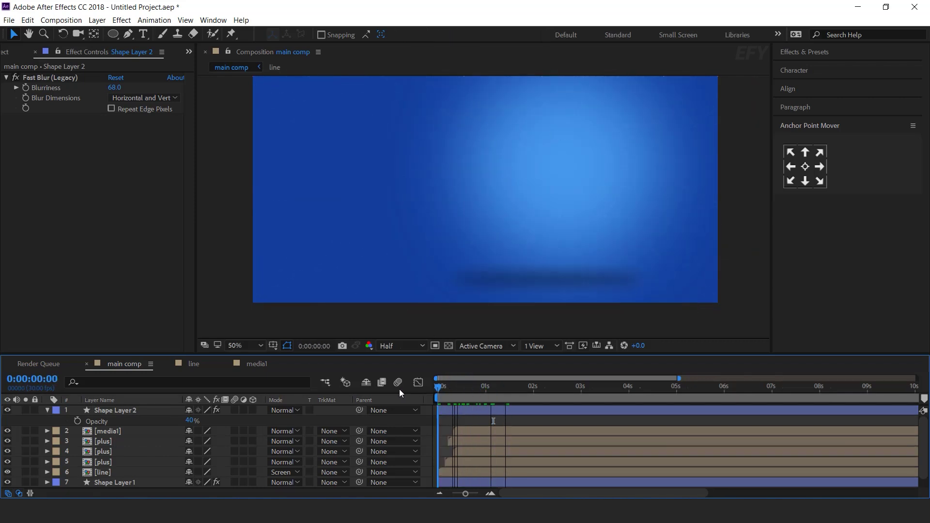
{"action": "left_click", "coordinate": [78, 421]}
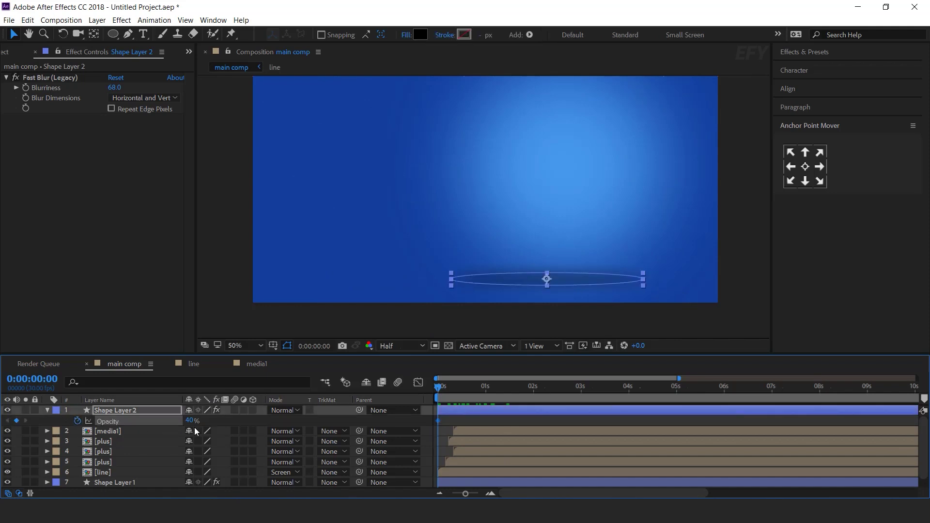
{"action": "left_click_drag", "start_coordinate": [445, 385], "coordinate": [476, 388]}
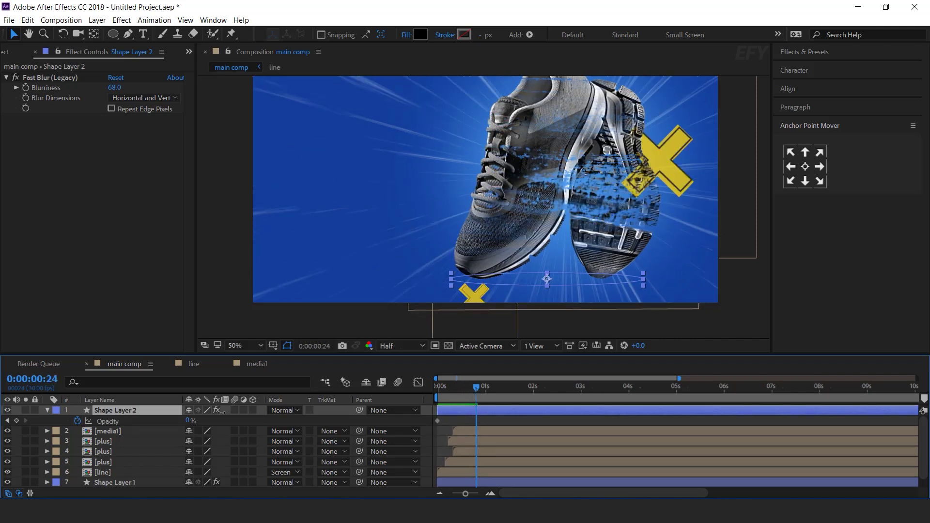
{"action": "left_click", "coordinate": [190, 421]}
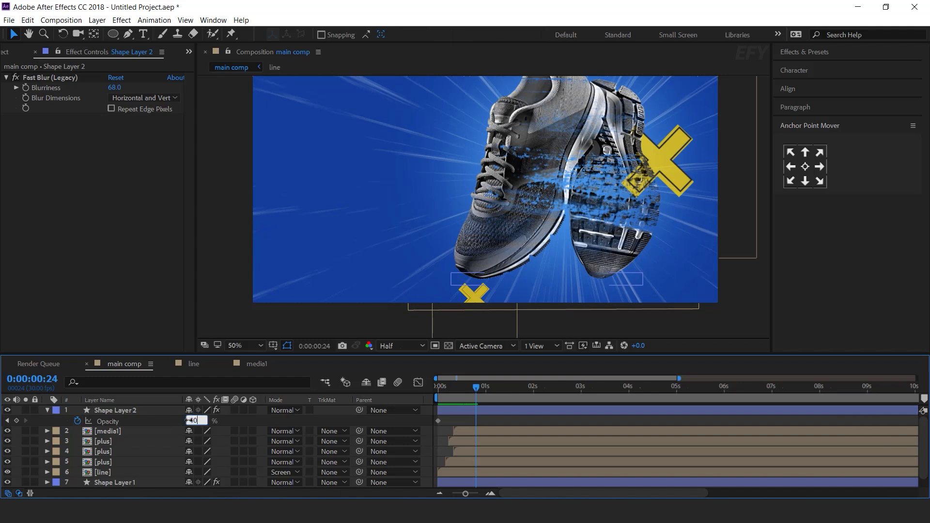
{"action": "type", "text": "40"}
{"action": "key", "text": "Return"}
- Start the shadow layer together with media1, move its second opacity keyframe to about one second, and preview the fade
{"action": "left_click_drag", "start_coordinate": [437, 391], "coordinate": [501, 411]}
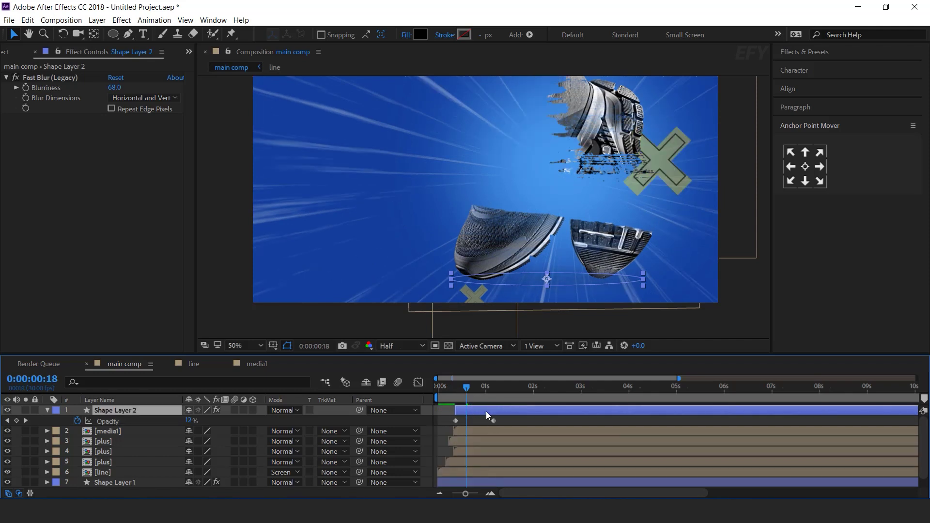
{"action": "key", "text": "space"}
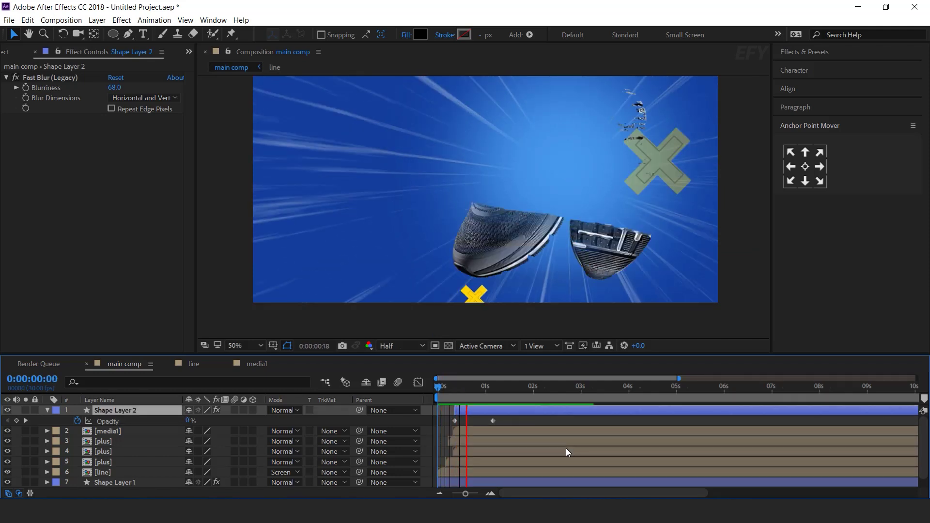
{"action": "left_click_drag", "start_coordinate": [477, 391], "coordinate": [485, 417]}
{"action": "key", "text": "space"}
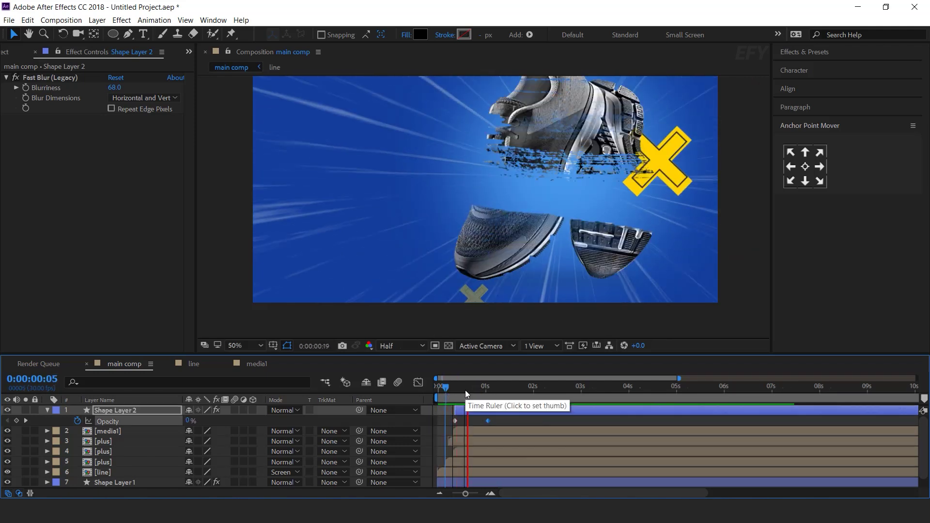
{"action": "left_click_drag", "start_coordinate": [475, 387], "coordinate": [516, 408]}
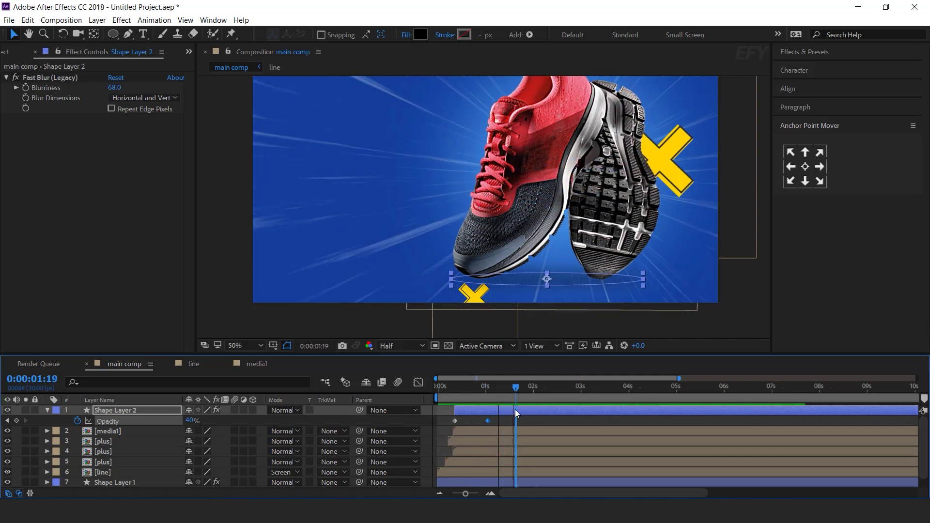
- Collapse Shape Layer 2 and place it below the media1 layer so the shadow sits behind the shoes
{"action": "left_click", "coordinate": [426, 427]}
{"action": "left_click", "coordinate": [47, 411]}
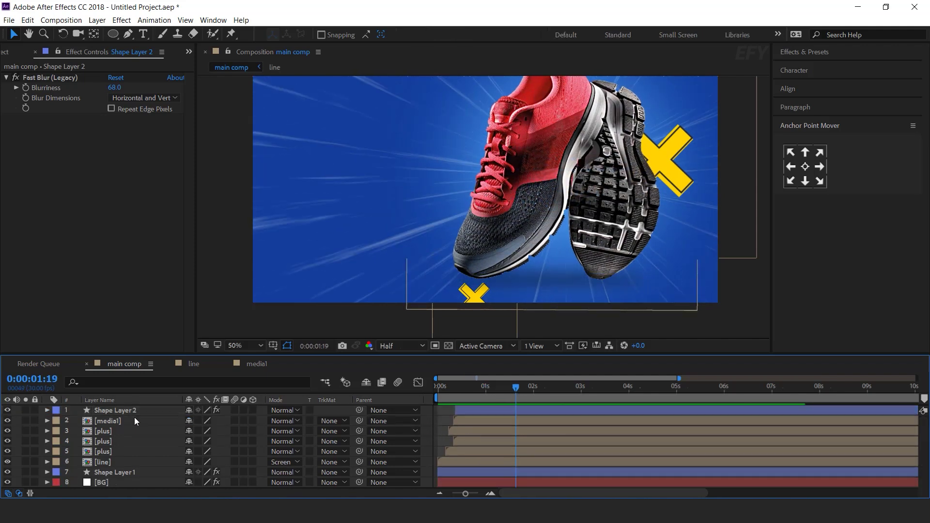
{"action": "left_click_drag", "start_coordinate": [130, 413], "coordinate": [122, 426]}
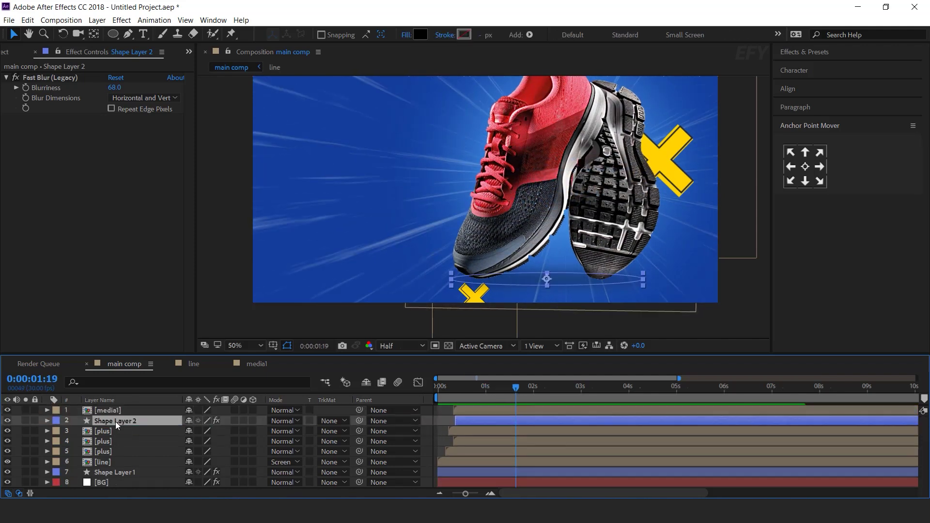
{"action": "left_click", "coordinate": [426, 423]}
{"action": "scroll", "coordinate": [649, 229], "scroll_direction": "down", "scroll_amount": 2}
{"action": "key", "text": "space"}
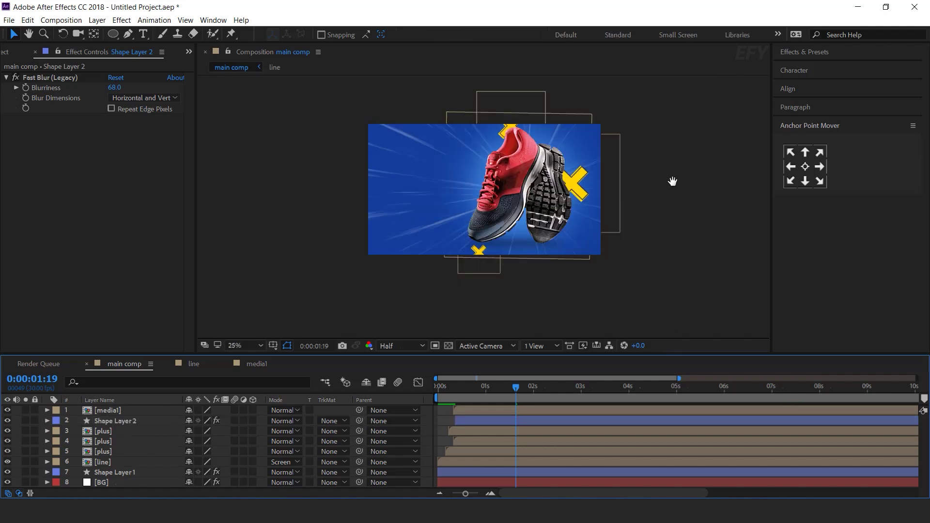
- Draw a small black triangle with the Polygon tool on the empty blue area left of the shoes
{"action": "left_click_drag", "start_coordinate": [677, 191], "coordinate": [688, 223]}
{"action": "left_click", "coordinate": [168, 261]}
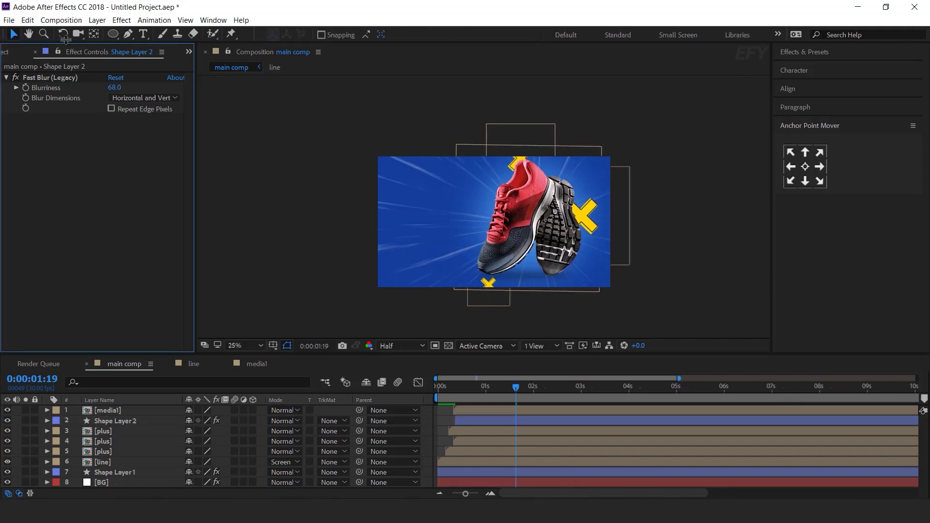
{"action": "left_click", "coordinate": [115, 34]}
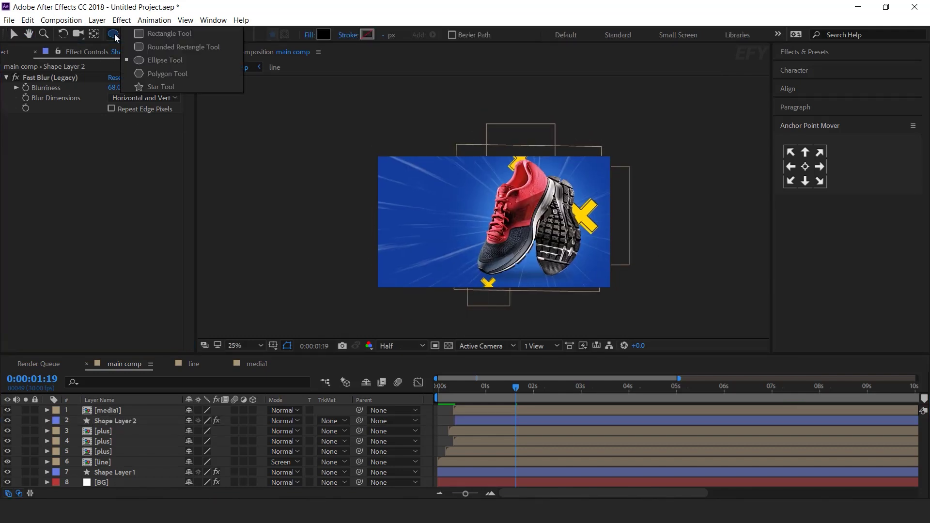
{"action": "left_click", "coordinate": [164, 74]}
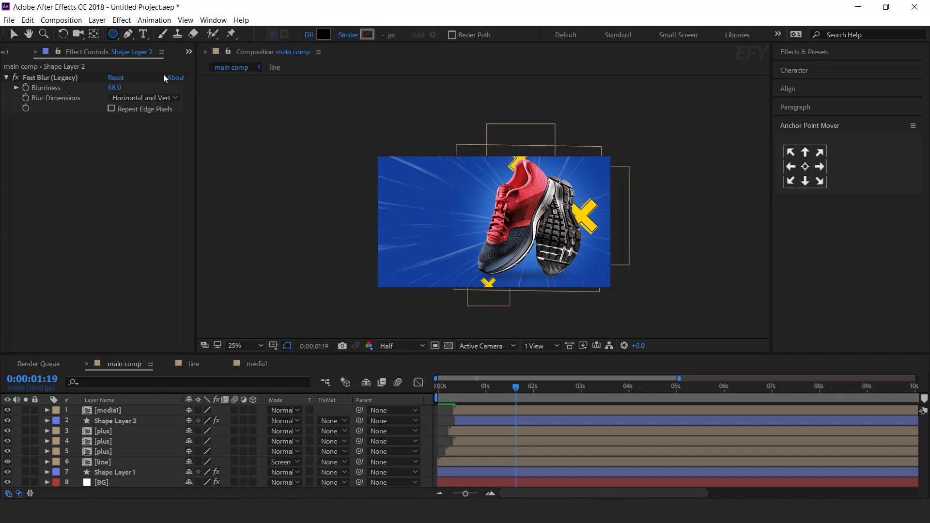
{"action": "left_click_drag", "start_coordinate": [416, 226], "coordinate": [426, 233]}
{"action": "scroll", "coordinate": [433, 225], "scroll_direction": "up", "scroll_amount": 1}
{"action": "left_click", "coordinate": [294, 289]}
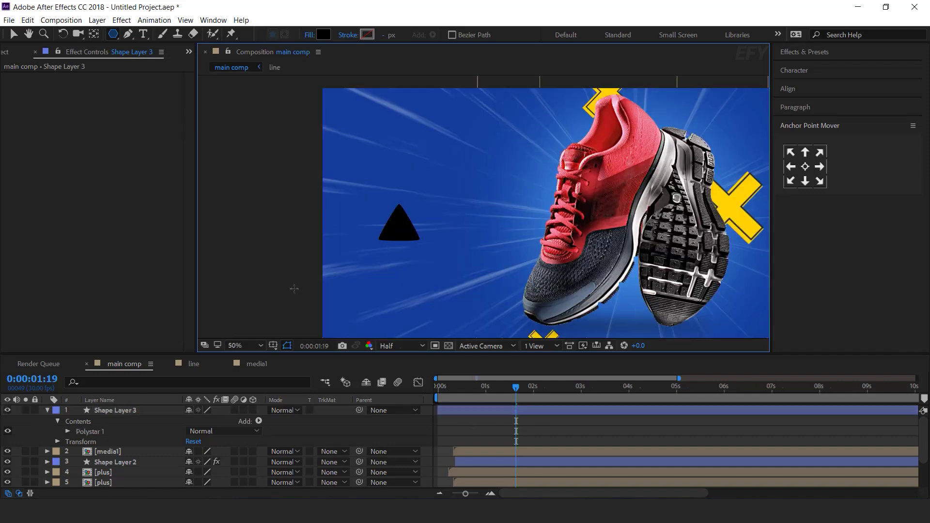
- Remove the outer roundness from the triangle's polystar path to give it sharp corners, and collapse its layer
{"action": "left_click", "coordinate": [68, 432]}
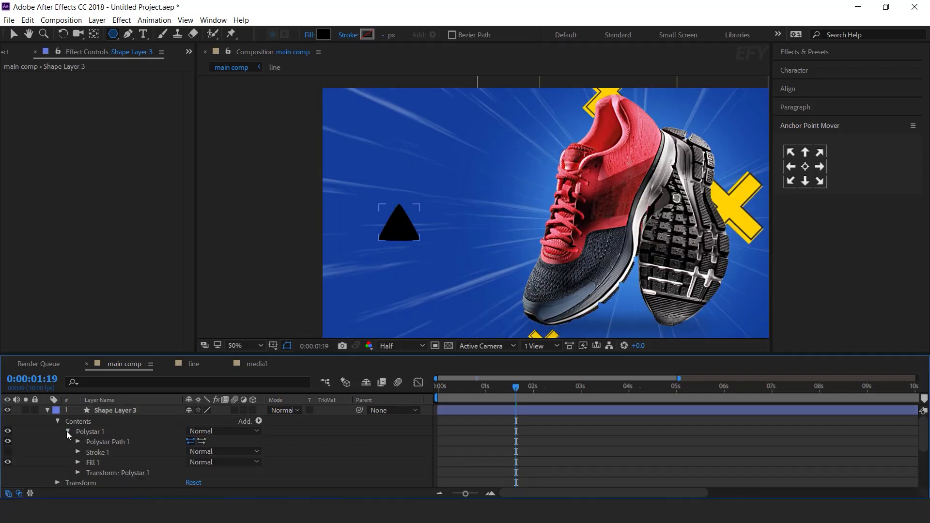
{"action": "left_click", "coordinate": [78, 441]}
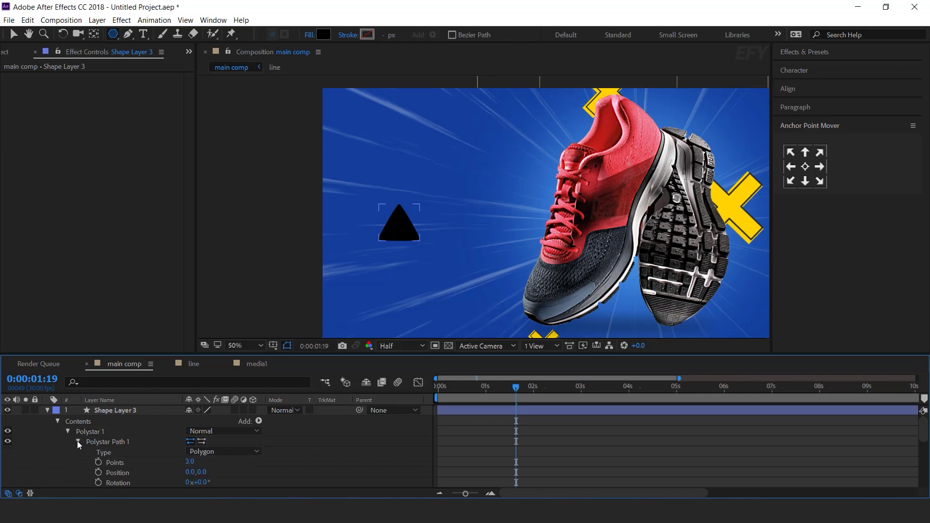
{"action": "scroll", "coordinate": [168, 455], "scroll_direction": "down", "scroll_amount": 3}
{"action": "left_click", "coordinate": [191, 452]}
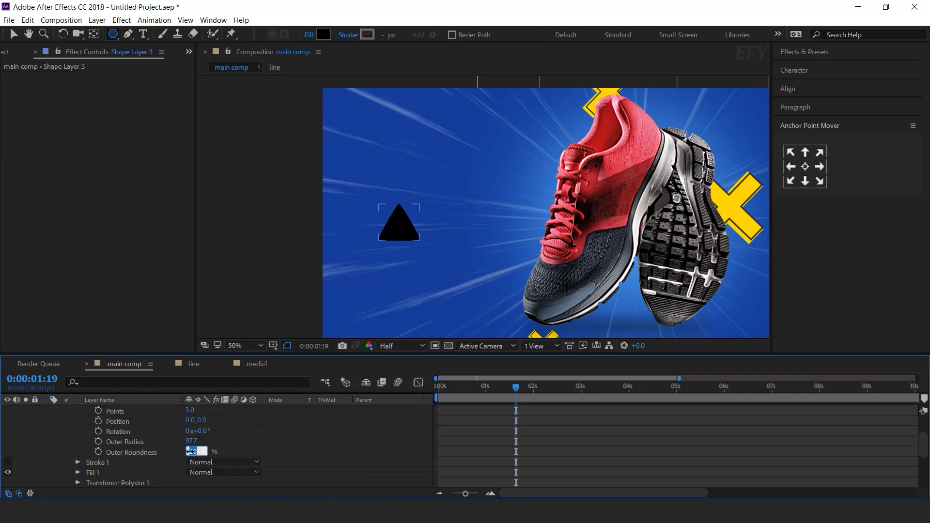
{"action": "key", "text": "Return"}
{"action": "left_click", "coordinate": [329, 437]}
{"action": "scroll", "coordinate": [329, 443], "scroll_direction": "up", "scroll_amount": 3}
{"action": "left_click", "coordinate": [47, 410]}
- Set the fill of the Shape Layer 3 triangle to None and its stroke width to 60 px
{"action": "left_click", "coordinate": [115, 410]}
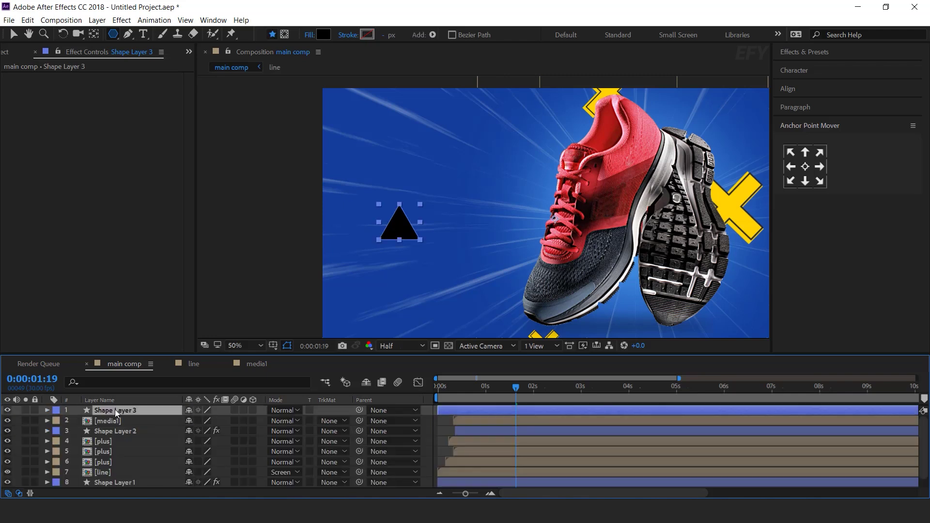
{"action": "left_click", "coordinate": [307, 36]}
{"action": "left_click", "coordinate": [146, 83]}
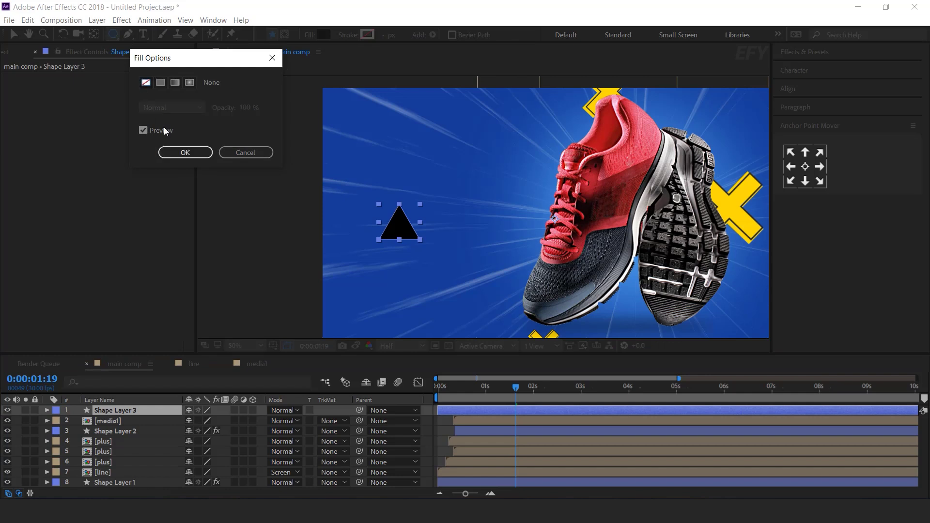
{"action": "left_click", "coordinate": [183, 152]}
{"action": "left_click_drag", "start_coordinate": [385, 35], "coordinate": [405, 35]}
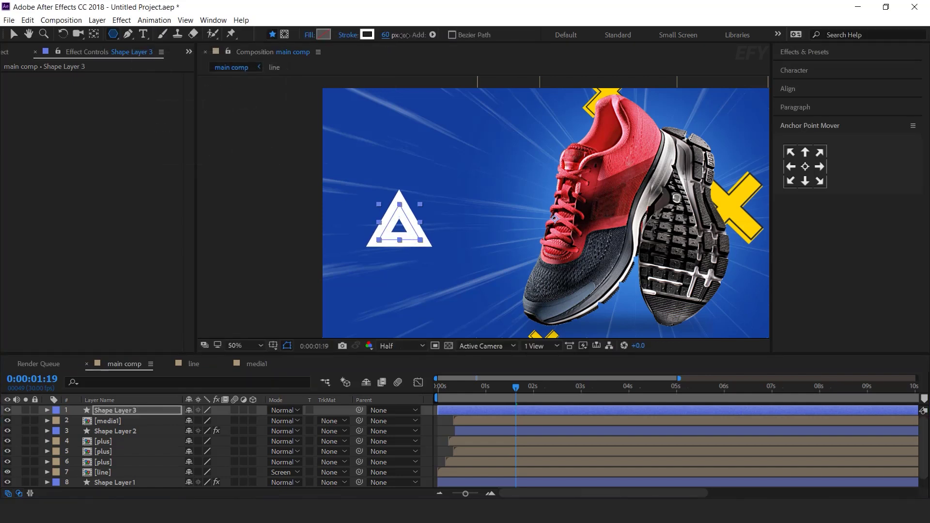
- Change the triangle's stroke colour to light blue 29B3EF
{"action": "key", "text": "v"}
{"action": "left_click", "coordinate": [464, 34]}
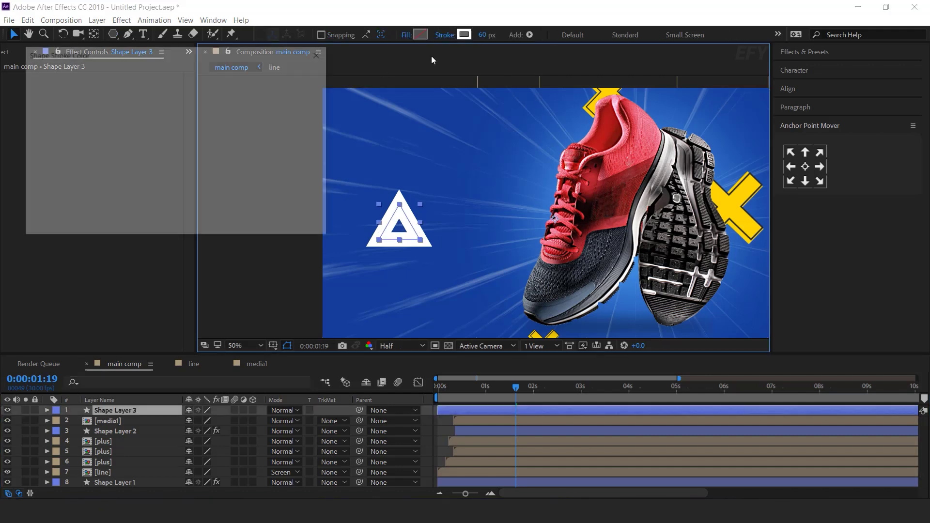
{"action": "left_click", "coordinate": [203, 143]}
{"action": "left_click", "coordinate": [160, 83]}
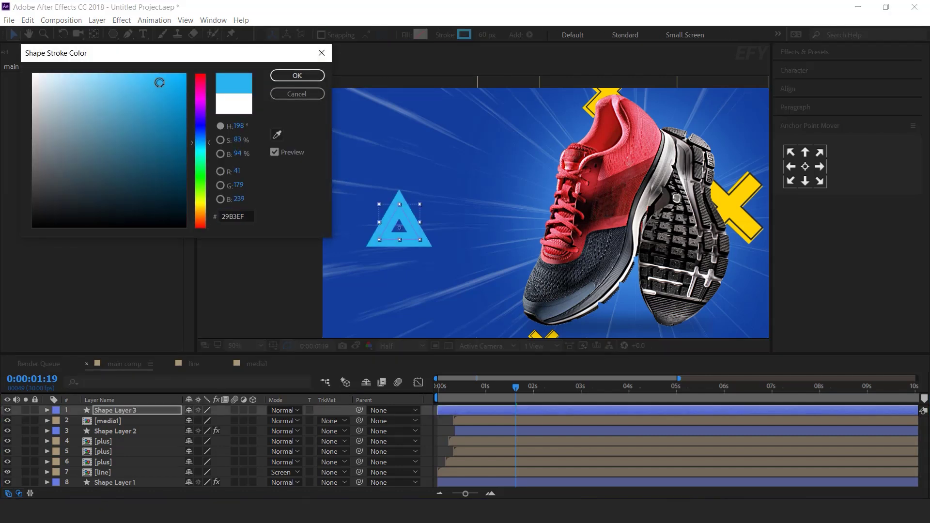
{"action": "left_click", "coordinate": [299, 76]}
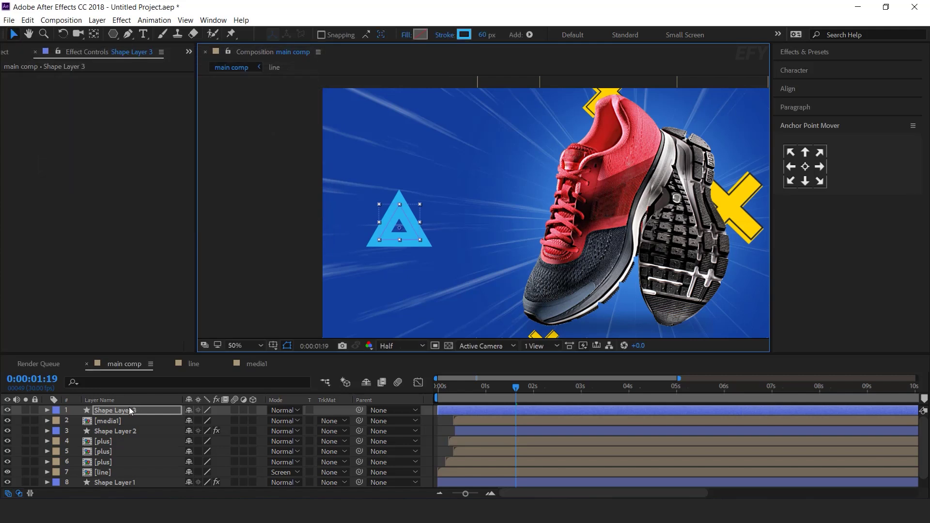
- Center the anchor point of Shape Layer 3 and keyframe its scale at 0% on the first frame
{"action": "left_click", "coordinate": [129, 410]}
{"action": "left_click", "coordinate": [804, 167]}
{"action": "left_click_drag", "start_coordinate": [503, 389], "coordinate": [272, 396]}
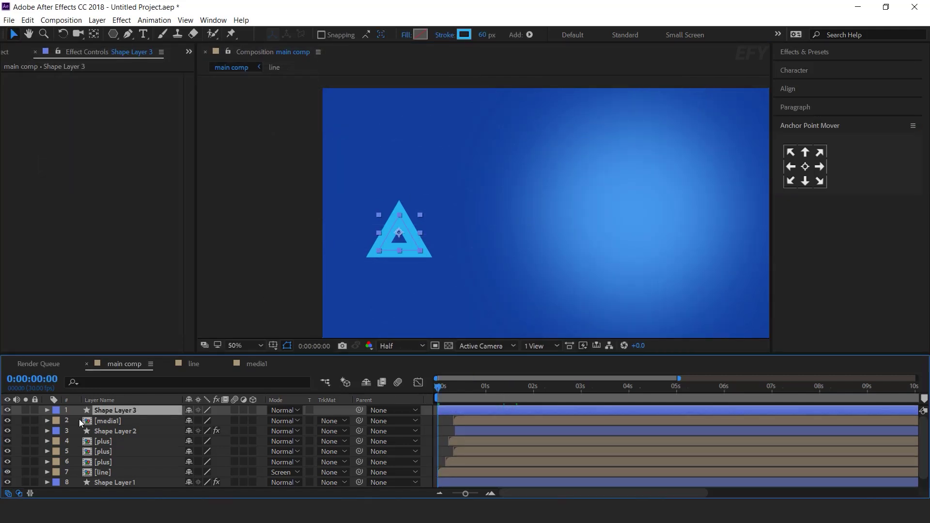
{"action": "key", "text": "s"}
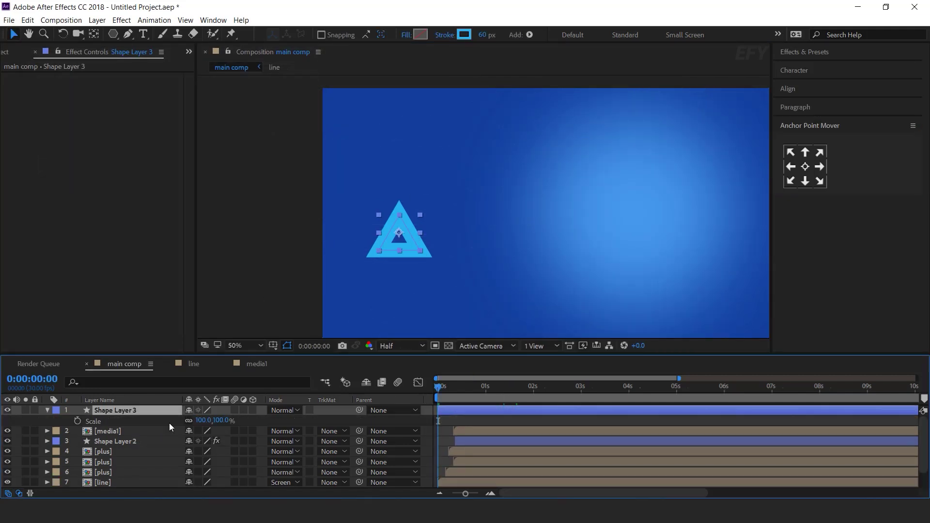
{"action": "left_click", "coordinate": [76, 421]}
{"action": "left_click", "coordinate": [221, 421]}
{"action": "type", "text": "0"}
{"action": "key", "text": "Return"}
{"action": "key", "text": "="}
- Keyframe the triangle's scale at 100% at 0:00:00:20 and return to the start to preview the growth
{"action": "left_click_drag", "start_coordinate": [487, 391], "coordinate": [502, 392]}
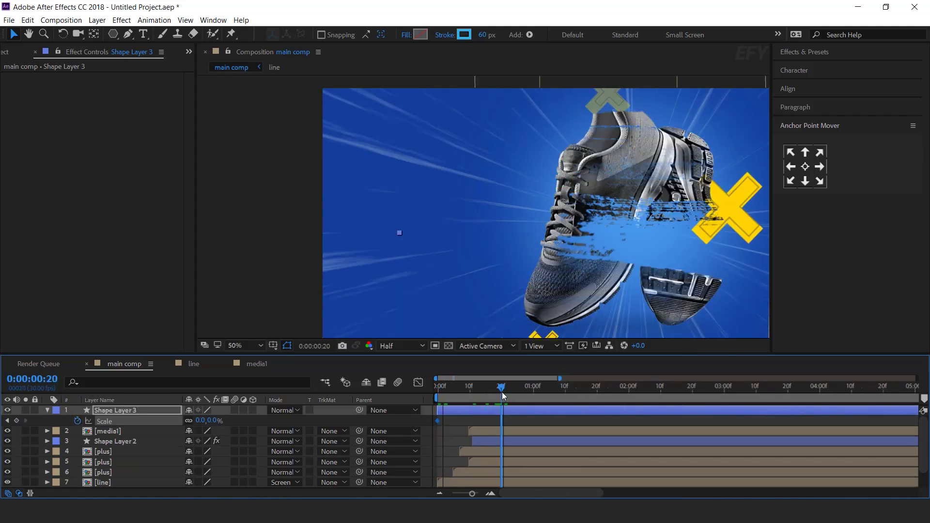
{"action": "left_click", "coordinate": [212, 420]}
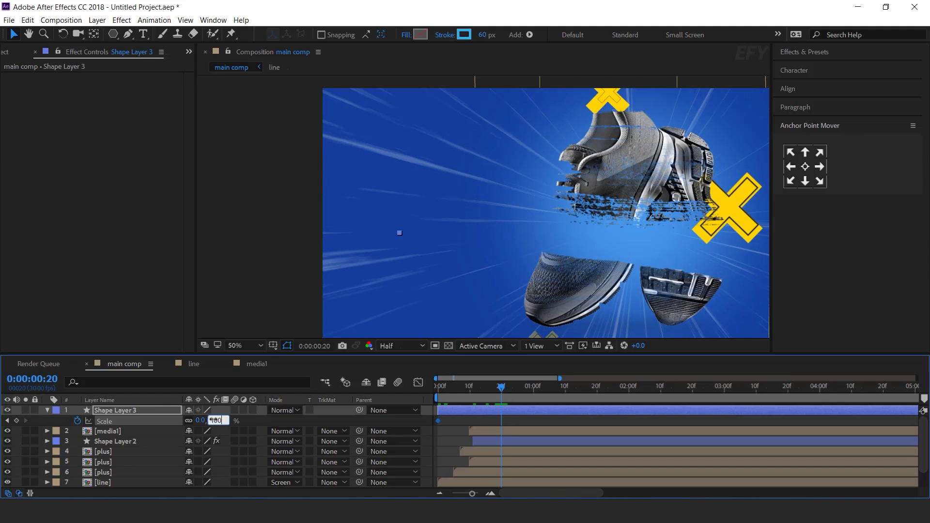
{"action": "key", "text": "Return"}
{"action": "key", "text": "Home"}
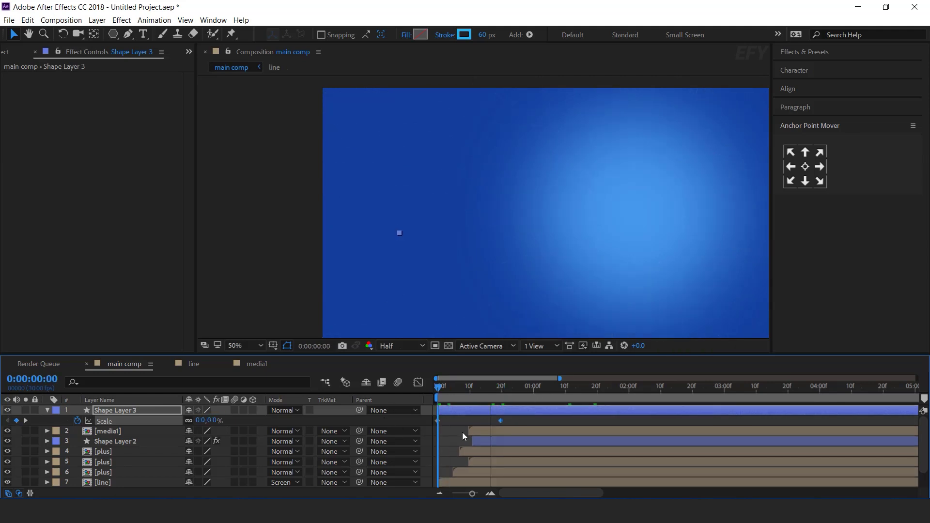
- Apply Easy Ease to the triangle's scale keyframes, reshape the curve for a fast start and slow finish, and preview it
{"action": "right_click", "coordinate": [501, 420]}
{"action": "mouse_move", "coordinate": [536, 415]}
{"action": "left_click", "coordinate": [673, 367]}
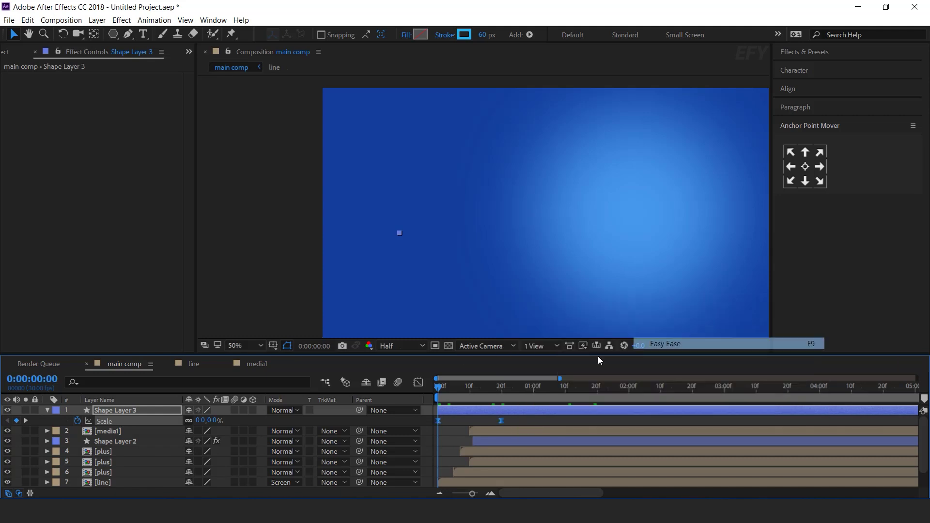
{"action": "left_click", "coordinate": [418, 382]}
{"action": "left_click_drag", "start_coordinate": [500, 465], "coordinate": [458, 464]}
{"action": "left_click", "coordinate": [419, 382]}
{"action": "key", "text": "space"}
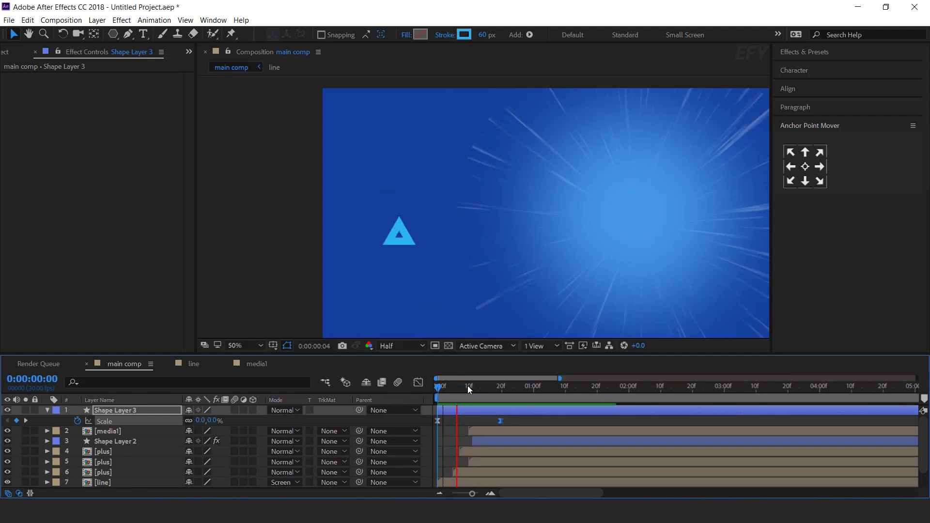
- Add the expression time*30 to the rotation of Shape Layer 3 and preview the spinning triangle
{"action": "left_click_drag", "start_coordinate": [467, 386], "coordinate": [498, 385]}
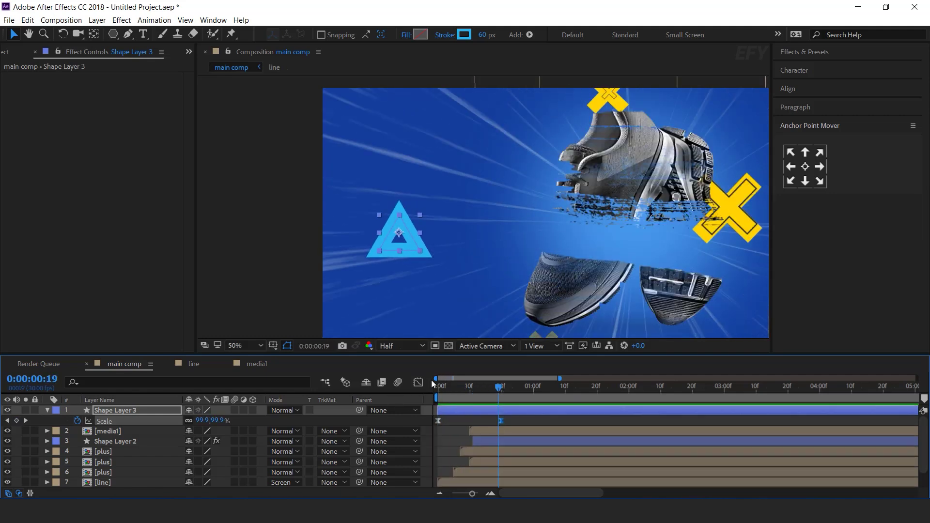
{"action": "left_click", "coordinate": [152, 410]}
{"action": "key", "text": "r"}
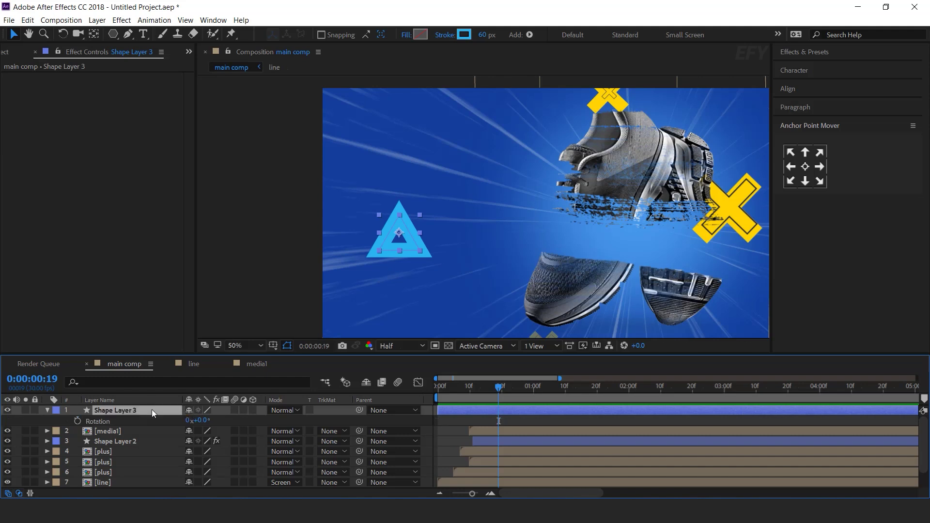
{"action": "left_click", "coordinate": [80, 420], "text": "alt"}
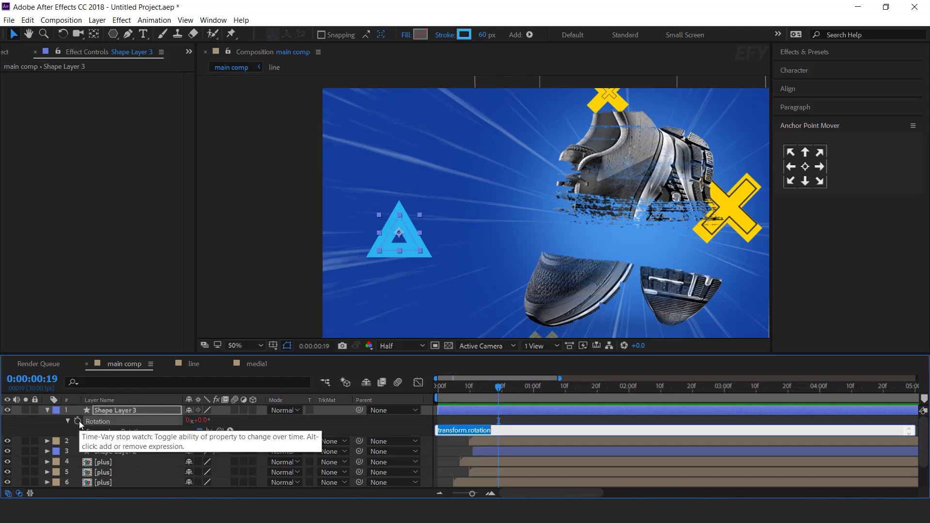
{"action": "type", "text": "time*30"}
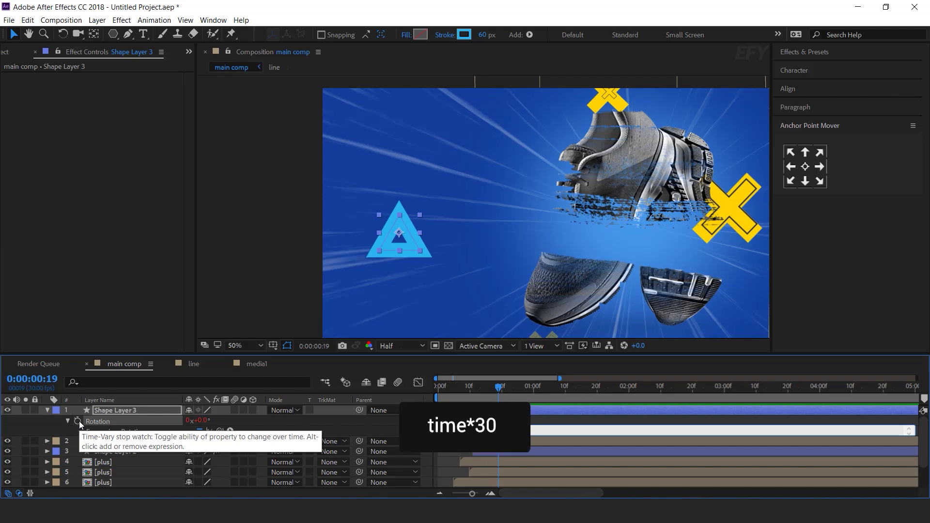
{"action": "key", "text": "KP_Enter"}
{"action": "key", "text": "space"}
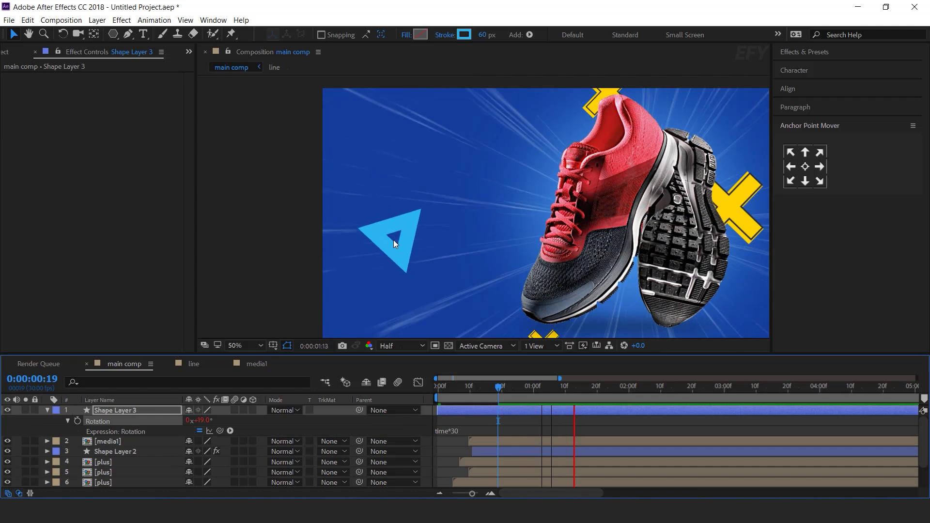
{"action": "left_click_drag", "start_coordinate": [454, 389], "coordinate": [502, 389]}
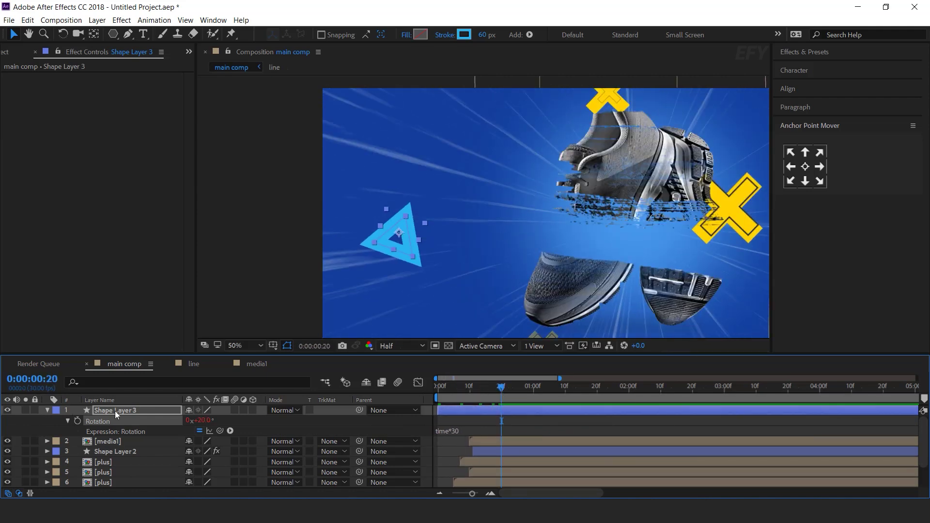
- Move the triangle to the lower-left corner of the composition, start its layer at about frame 7, and preview it
{"action": "left_click", "coordinate": [47, 410]}
{"action": "scroll", "coordinate": [442, 254], "scroll_direction": "down", "scroll_amount": 2}
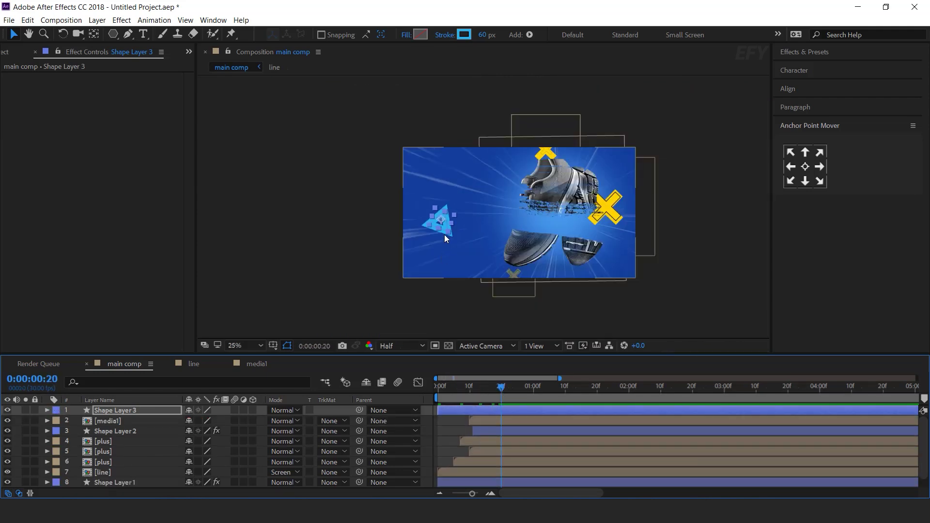
{"action": "left_click", "coordinate": [432, 266]}
{"action": "left_click_drag", "start_coordinate": [465, 409], "coordinate": [404, 401]}
{"action": "key", "text": "space"}
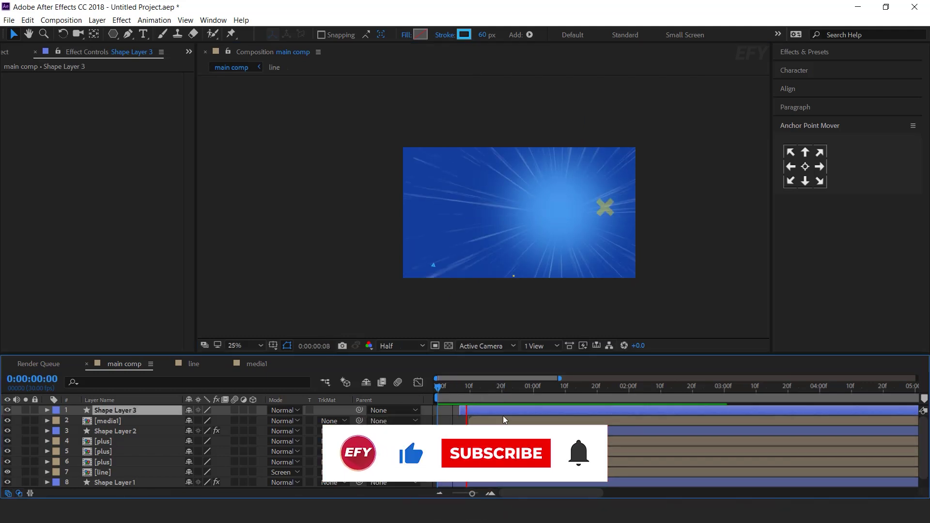
- Duplicate the triangle layer at 0:00:00:25 and place the copy in the upper-right corner of the composition
{"action": "left_click_drag", "start_coordinate": [467, 388], "coordinate": [517, 387]}
{"action": "key", "text": "ctrl+d"}
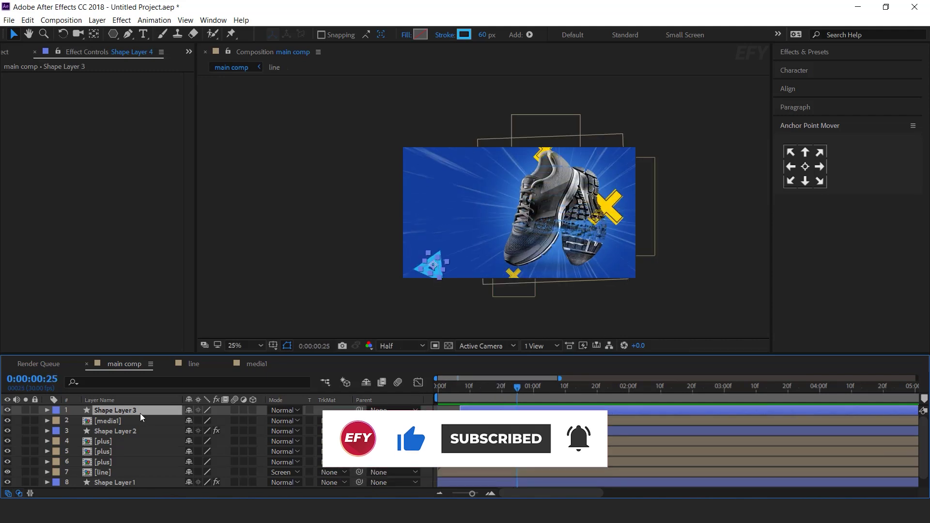
{"action": "left_click_drag", "start_coordinate": [603, 179], "coordinate": [619, 161]}
{"action": "key", "text": "Return"}
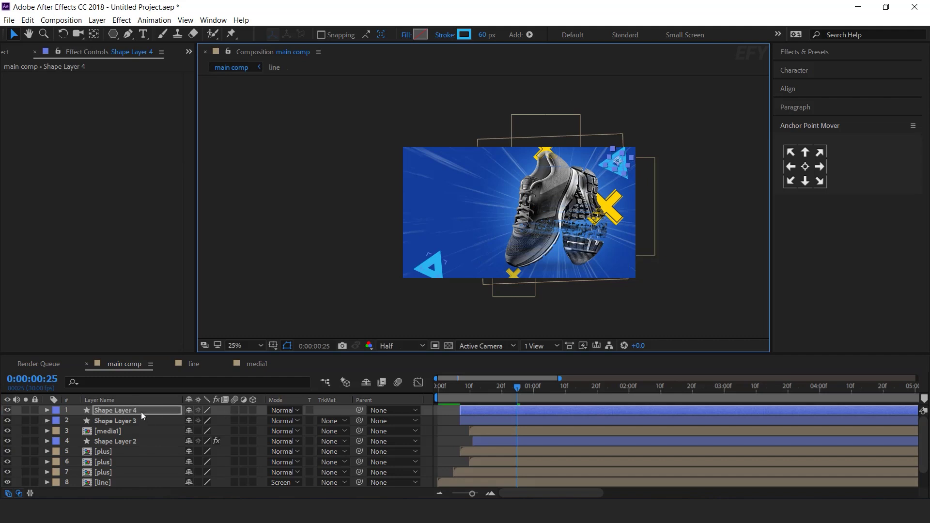
- Set the second scale keyframe of Shape Layer 4 at 0:00:00:27 to 90%
{"action": "left_click", "coordinate": [140, 409]}
{"action": "key", "text": "u"}
{"action": "left_click", "coordinate": [25, 421]}
{"action": "key", "text": "Return"}
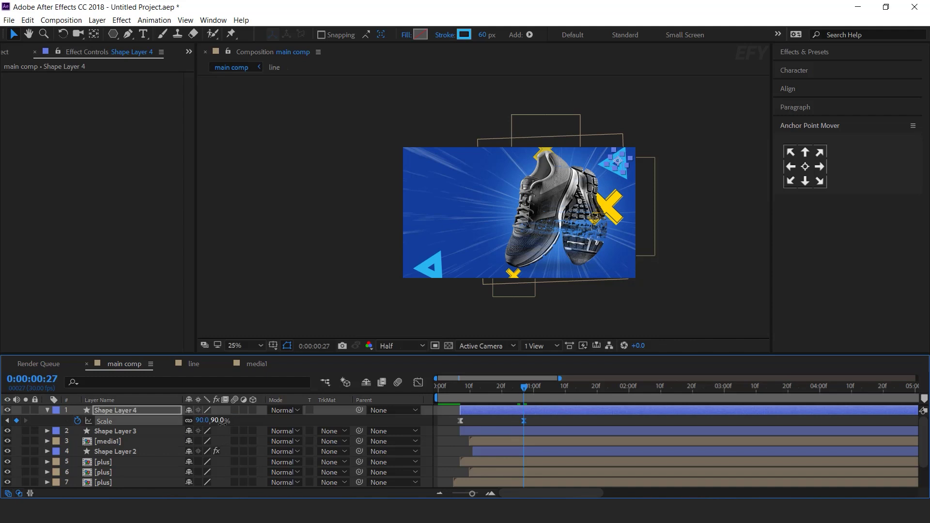
- Reverse the spin of Shape Layer 4 by changing its rotation expression to time*-30
{"action": "left_click", "coordinate": [490, 411]}
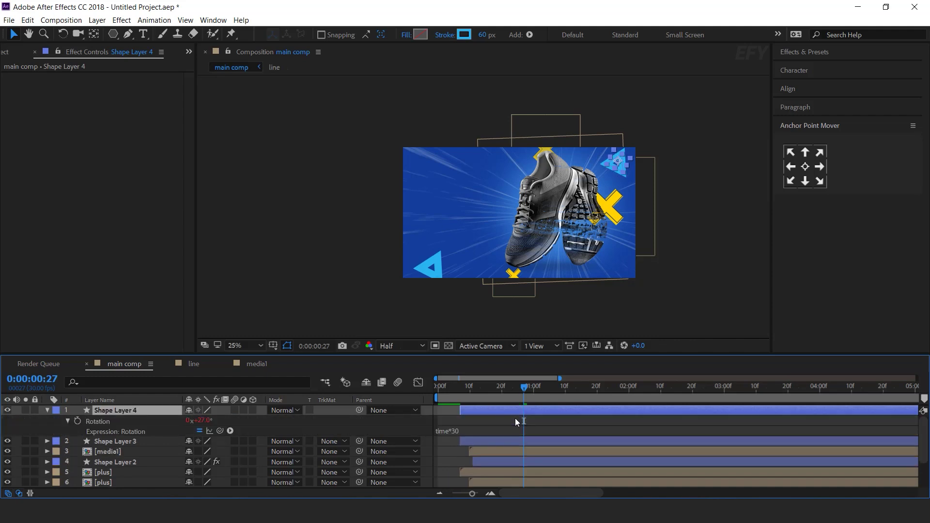
{"action": "left_click", "coordinate": [449, 432]}
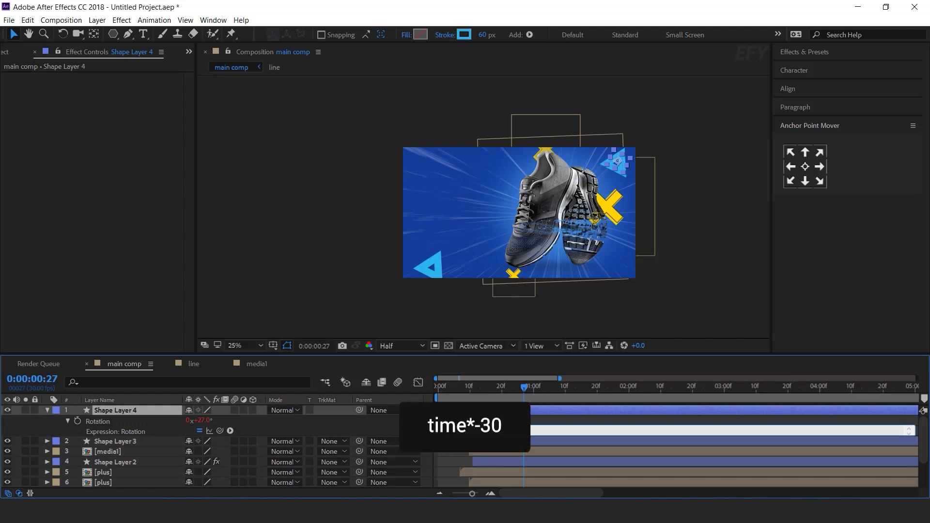
{"action": "type", "text": "-30"}
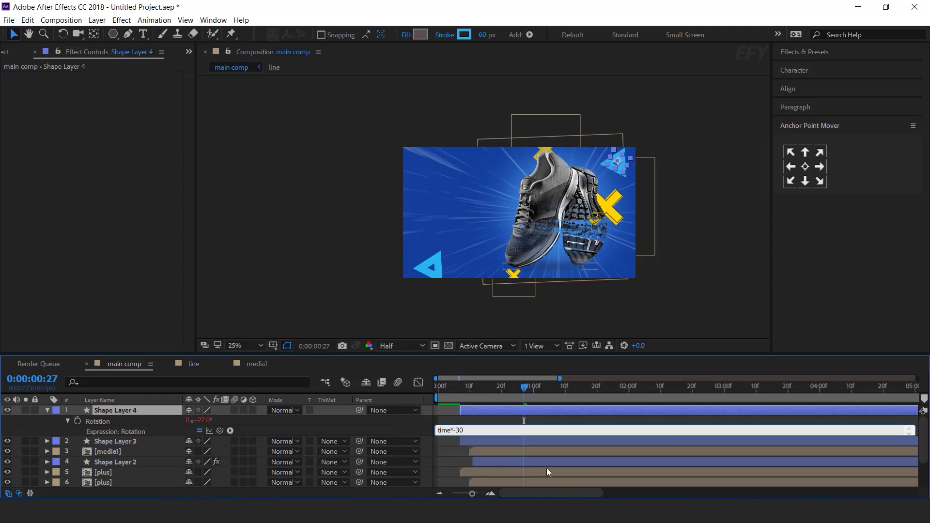
{"action": "key", "text": "KP_Enter"}
- Stagger the triangles by starting Shape Layer 4 at about frame 4 and Shape Layer 3 at about frame 9, and preview
{"action": "key", "text": "space"}
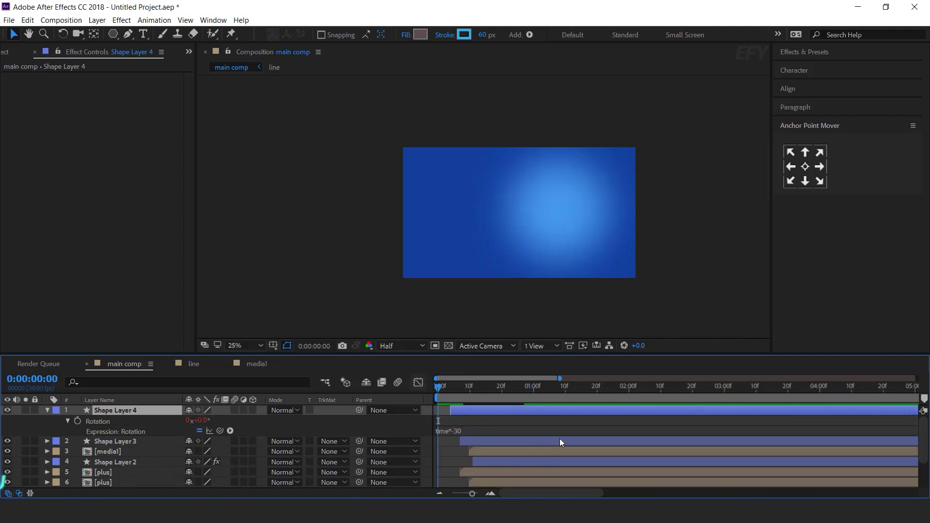
{"action": "left_click", "coordinate": [474, 443]}
{"action": "left_click", "coordinate": [443, 387]}
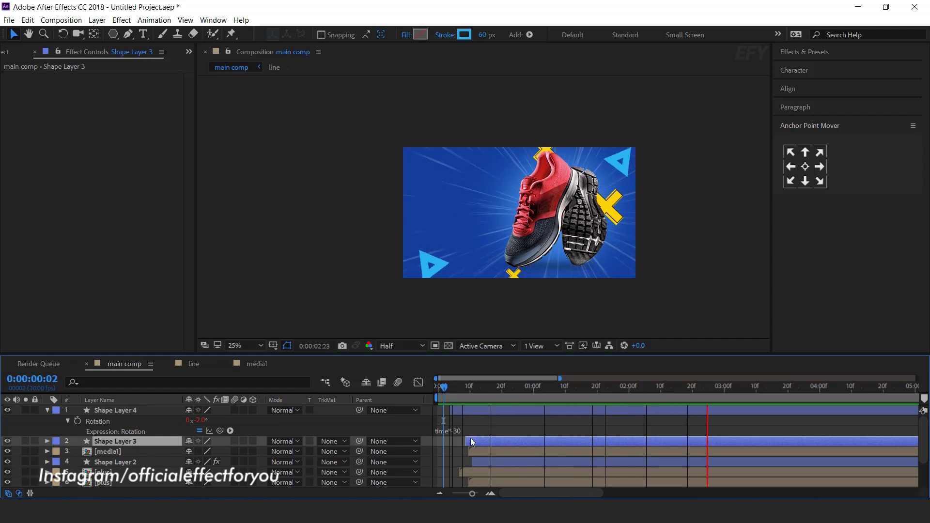
{"action": "left_click_drag", "start_coordinate": [458, 391], "coordinate": [578, 391]}
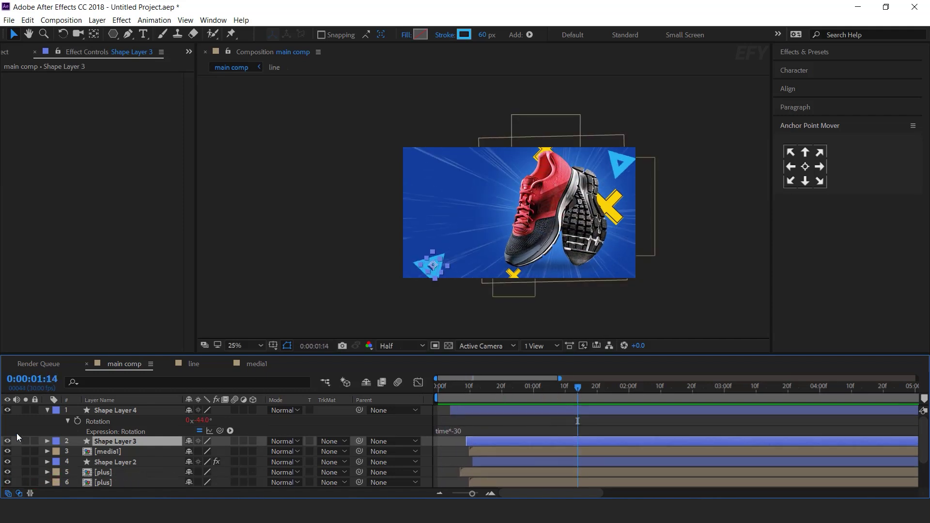
- Collapse Shape Layer 4, deselect all layers, and show the list of project items
{"action": "left_click", "coordinate": [47, 410]}
{"action": "left_click", "coordinate": [425, 423]}
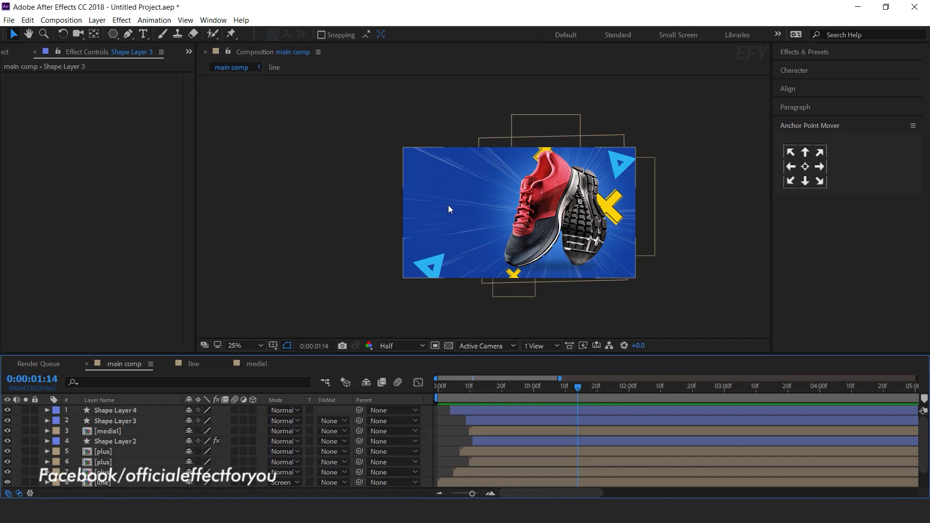
{"action": "left_click", "coordinate": [4, 52]}
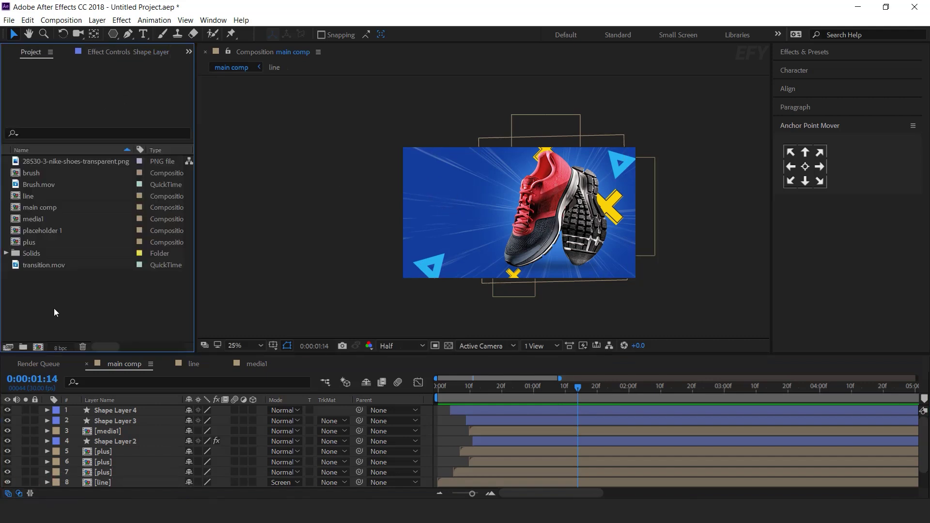
- Create a new 1920 x 1080 composition named "text 1" at 30 frames per second
{"action": "left_click", "coordinate": [38, 347]}
{"action": "left_click", "coordinate": [437, 183]}
{"action": "type", "text": "1920"}
{"action": "key", "text": "Tab"}
{"action": "type", "text": "1080"}
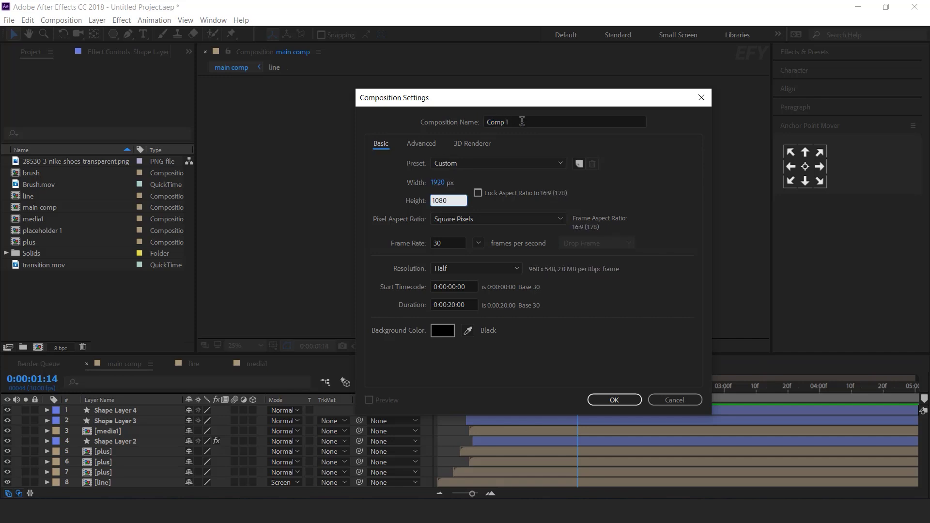
{"action": "key", "text": "Tab"}
{"action": "type", "text": "text 1"}
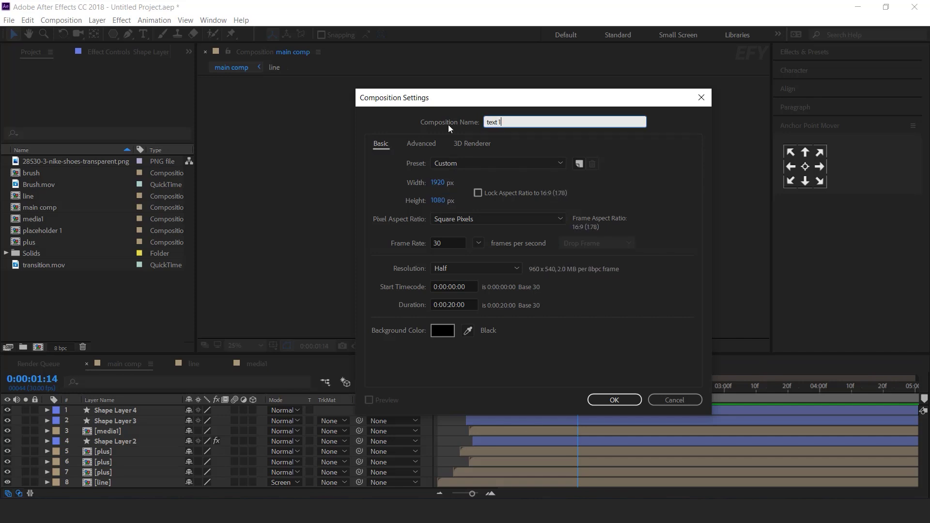
{"action": "key", "text": "Return"}
- Add the yellow title text "Fashion" in Bebas at 216 px and nudge it slightly to the right
{"action": "left_click", "coordinate": [144, 34]}
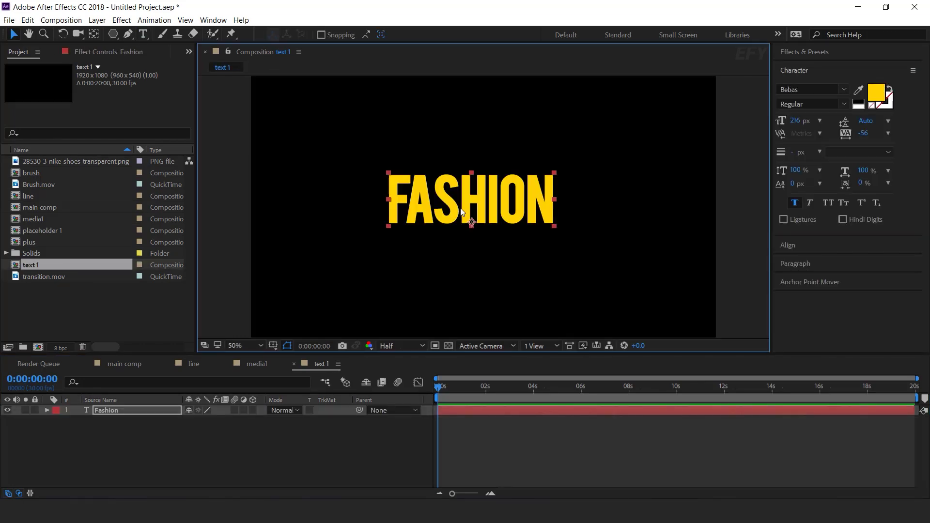
{"action": "left_click_drag", "start_coordinate": [471, 202], "coordinate": [476, 202]}
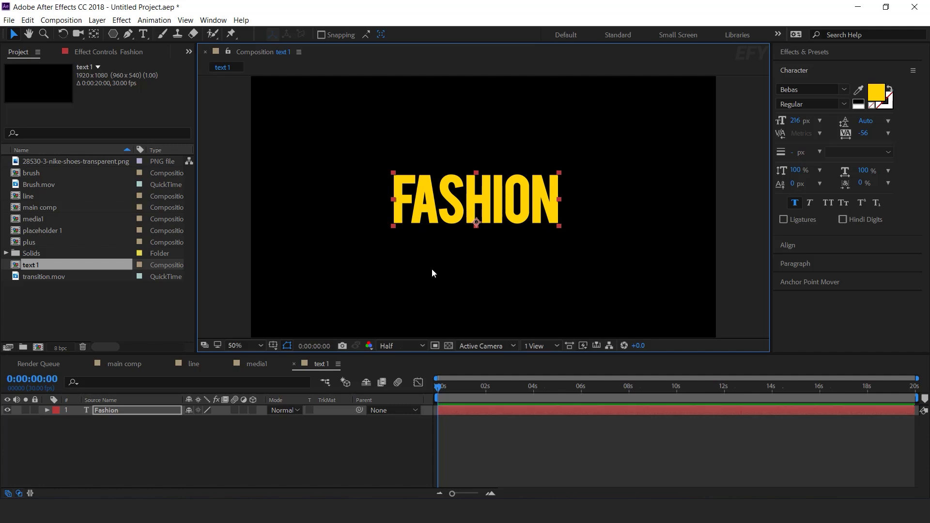
- Add a text animator with Position and Opacity properties to the Fashion layer
{"action": "left_click", "coordinate": [123, 410]}
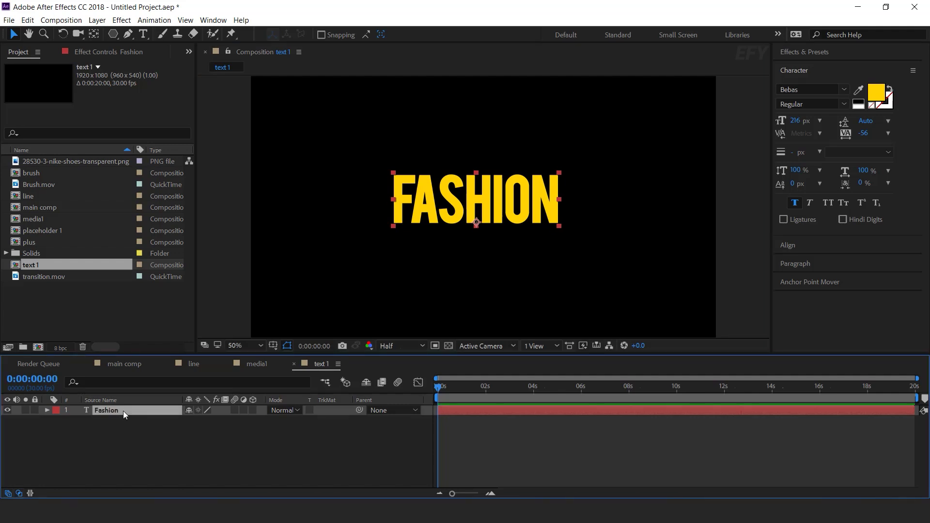
{"action": "left_click", "coordinate": [48, 410]}
{"action": "left_click", "coordinate": [258, 420]}
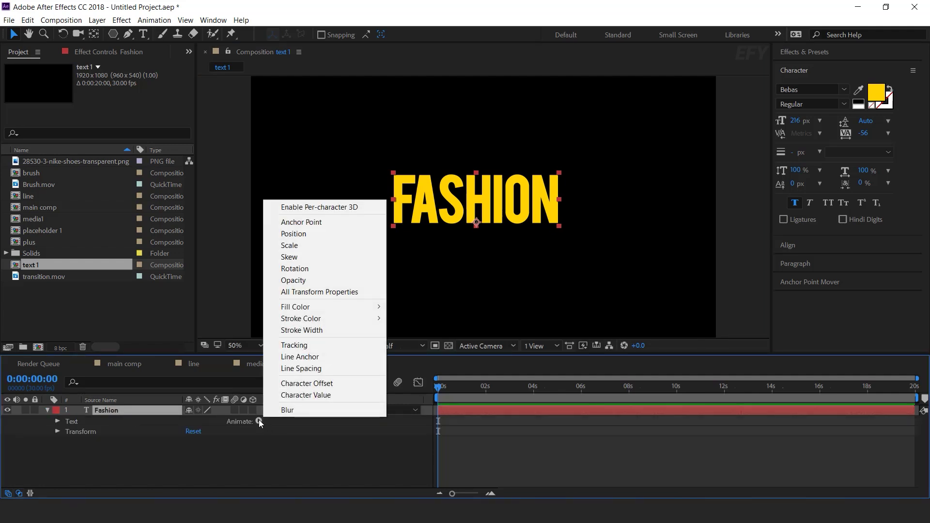
{"action": "left_click", "coordinate": [293, 234]}
{"action": "left_click", "coordinate": [258, 422]}
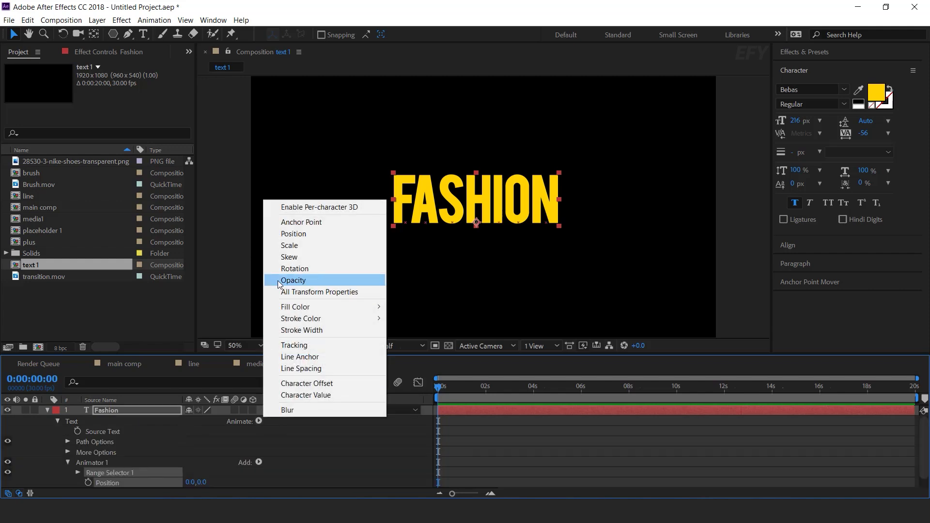
{"action": "left_click", "coordinate": [293, 280]}
- Set the Fashion animator's position to -300, 0 and its opacity to 0%
{"action": "scroll", "coordinate": [315, 436], "scroll_direction": "down", "scroll_amount": 1}
{"action": "left_click_drag", "start_coordinate": [191, 463], "coordinate": [86, 462]}
{"action": "left_click", "coordinate": [192, 463]}
{"action": "type", "text": "-200"}
{"action": "key", "text": "Return"}
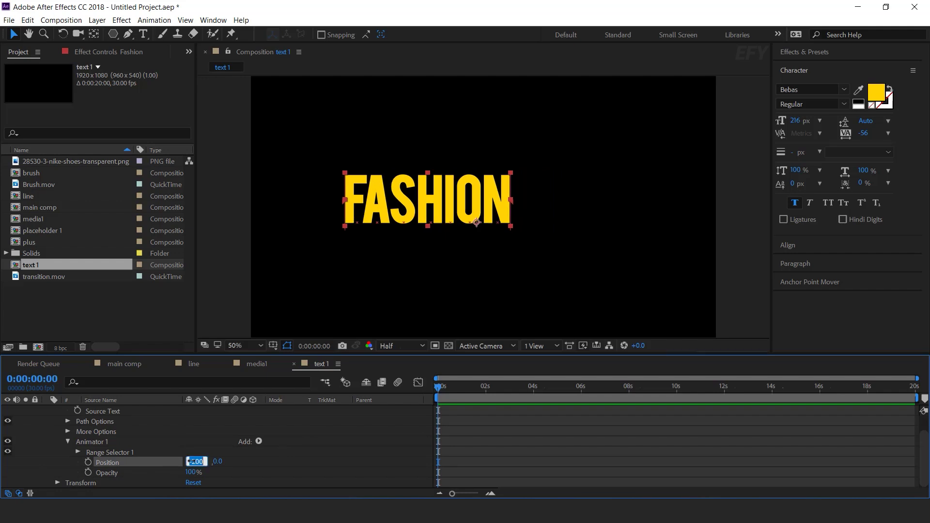
{"action": "type", "text": "0"}
{"action": "key", "text": "Return"}
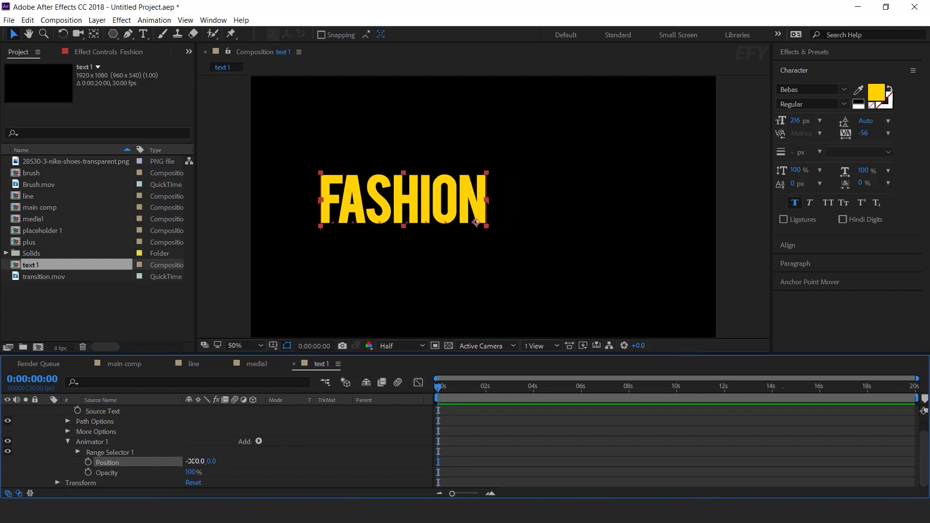
{"action": "left_click", "coordinate": [190, 473]}
{"action": "key", "text": "Return"}
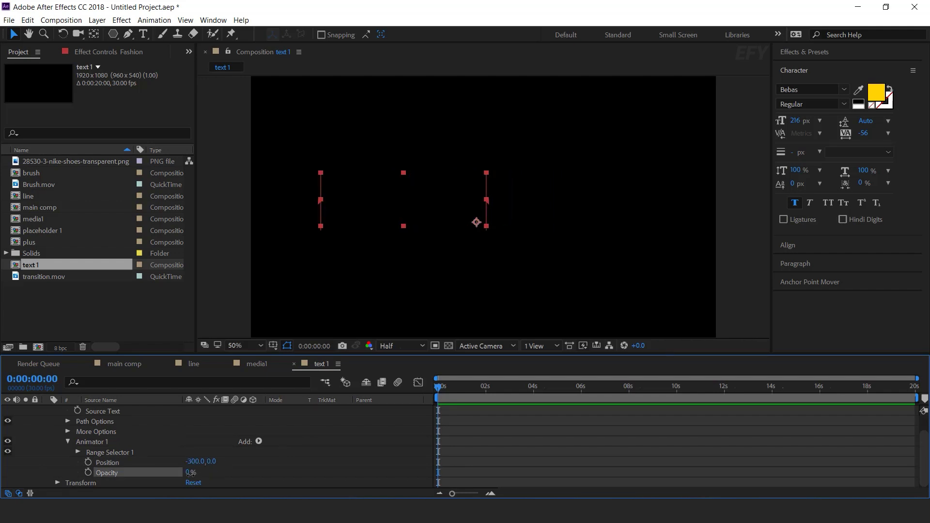
- Add an Expression selector to Animator 1 of the Fashion layer
{"action": "left_click", "coordinate": [96, 443]}
{"action": "left_click", "coordinate": [259, 441]}
{"action": "mouse_move", "coordinate": [311, 458]}
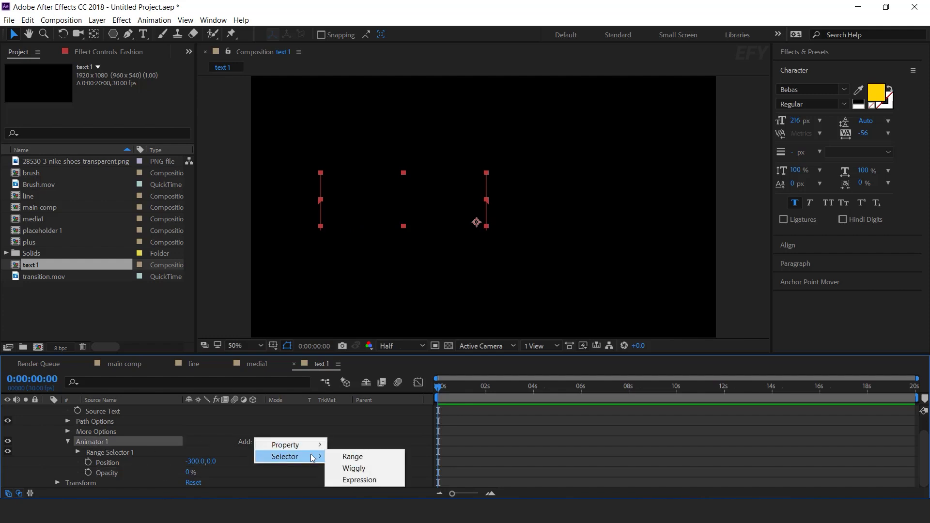
{"action": "left_click", "coordinate": [359, 480]}
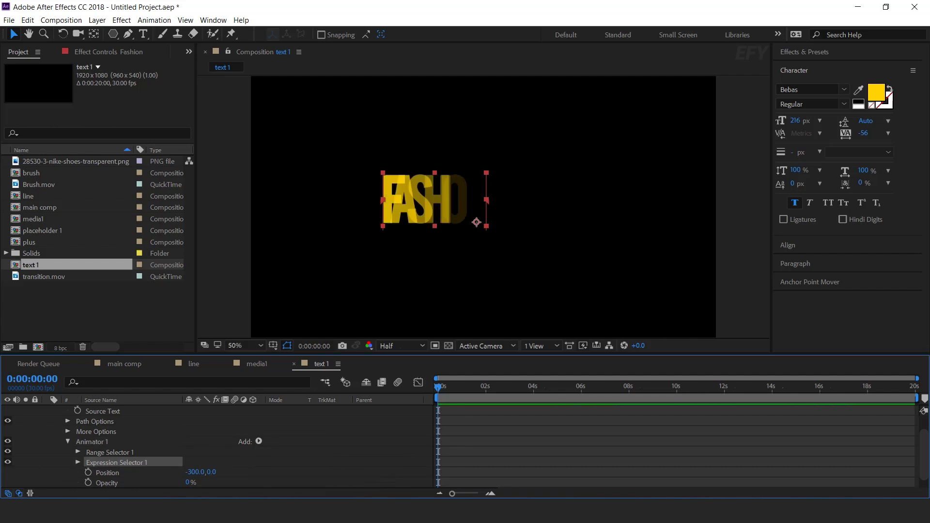
- Switch to Notepad, copy the whole script from delay script.txt, and return to After Effects
{"action": "key", "text": "alt+Tab"}
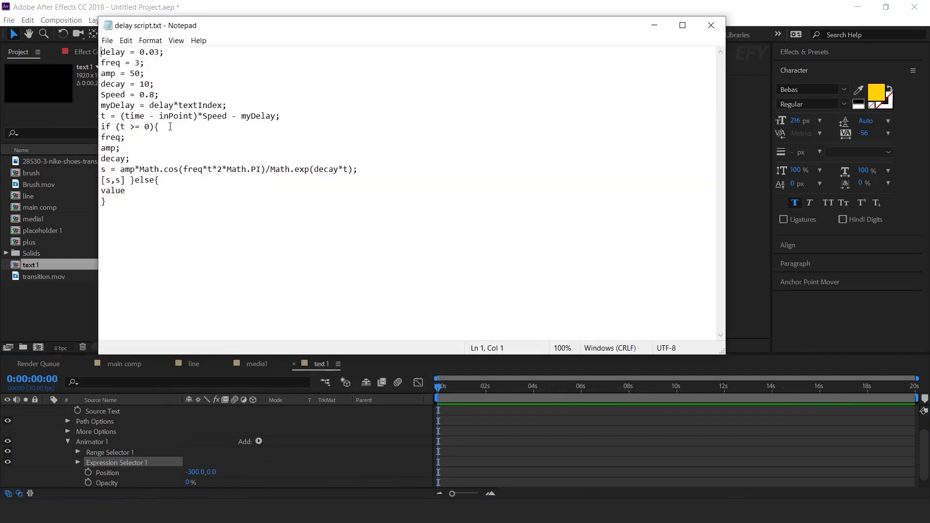
{"action": "key", "text": "ctrl+a"}
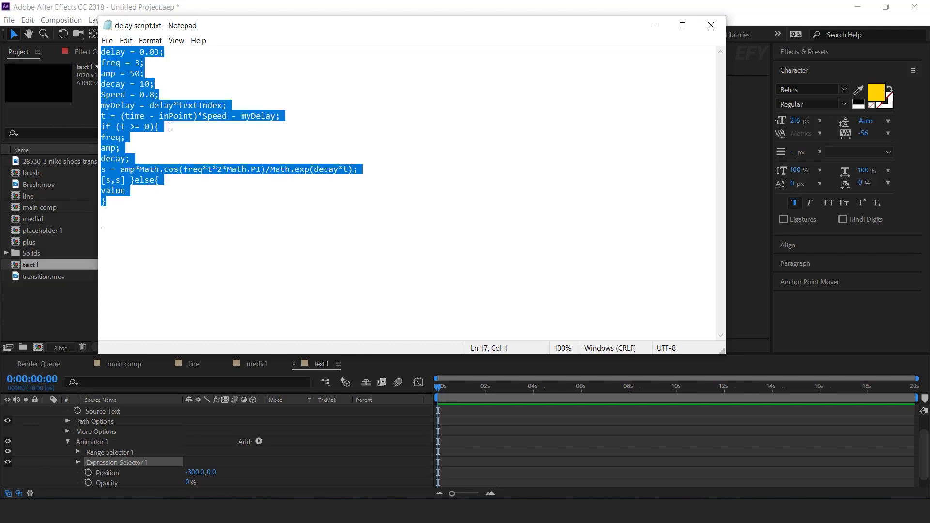
{"action": "left_click", "coordinate": [654, 24]}
- Apply the copied delay script as an expression on the Amount property of Expression Selector 1
{"action": "left_click", "coordinate": [78, 462]}
{"action": "scroll", "coordinate": [88, 463], "scroll_direction": "down", "scroll_amount": 1}
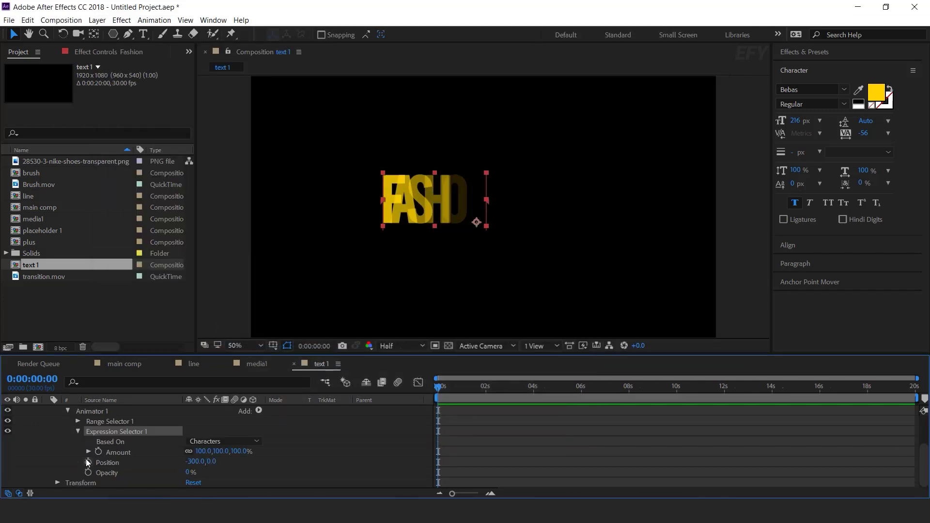
{"action": "left_click", "coordinate": [47, 450]}
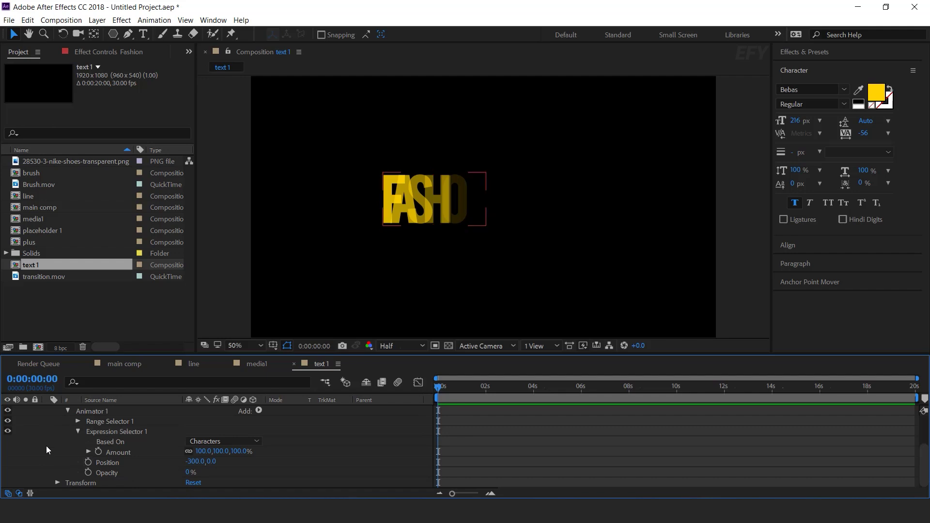
{"action": "left_click", "coordinate": [98, 452], "text": "alt"}
{"action": "key", "text": "ctrl+v"}
{"action": "left_click", "coordinate": [528, 428]}
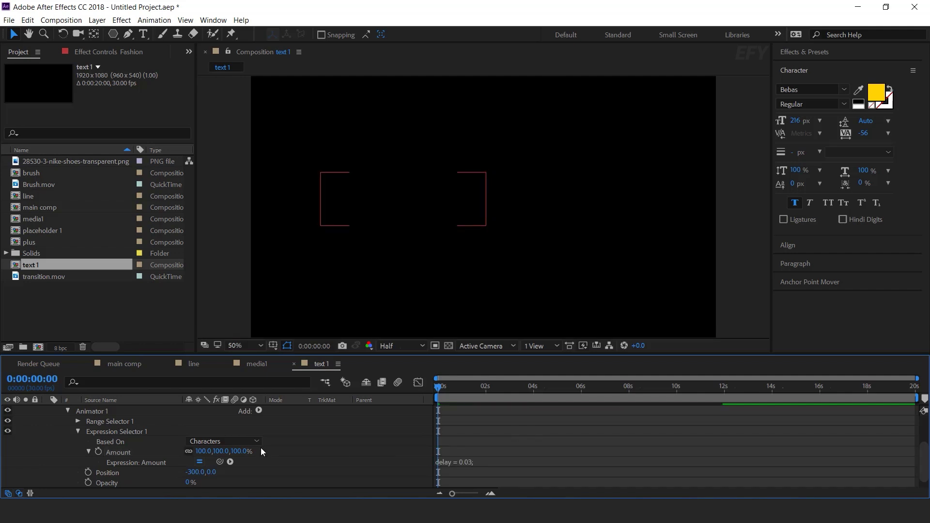
- Base Expression Selector 1 on Words, preview the text animation, and go to about 0:00:01:27
{"action": "left_click", "coordinate": [126, 441]}
{"action": "left_click", "coordinate": [213, 442]}
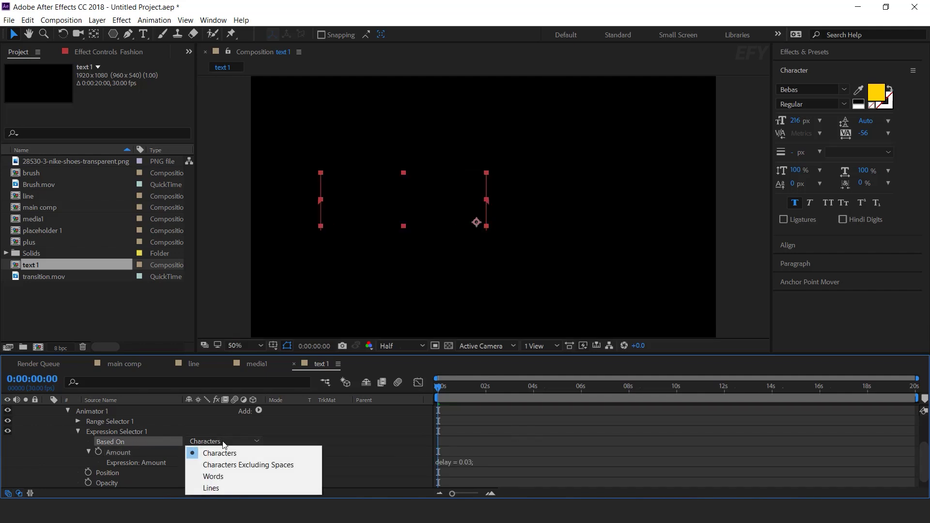
{"action": "left_click", "coordinate": [225, 477]}
{"action": "key", "text": "space"}
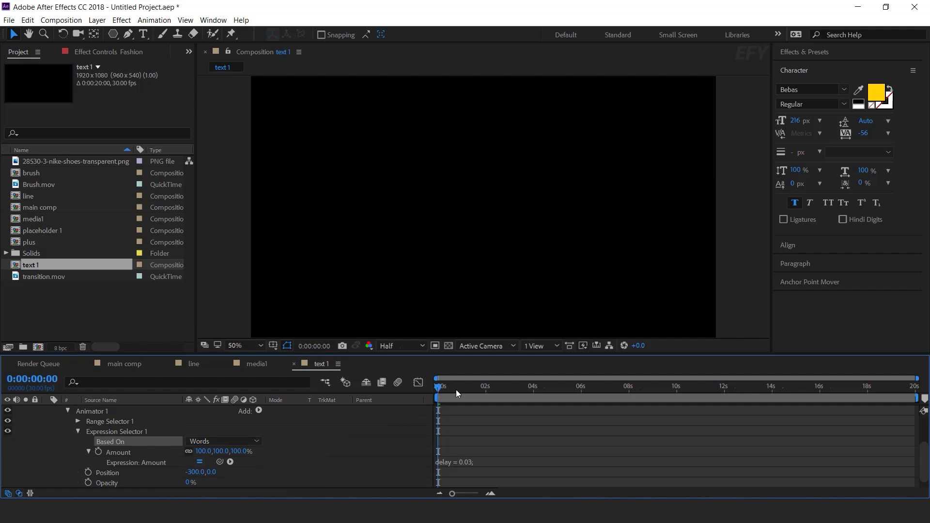
{"action": "left_click", "coordinate": [487, 392]}
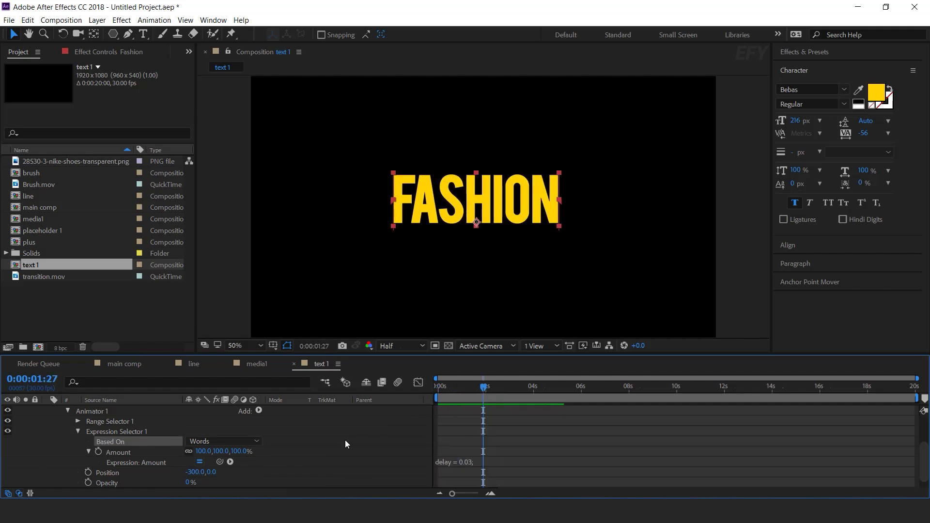
- Duplicate the Fashion text layer and place the copy directly below the original word
{"action": "scroll", "coordinate": [353, 439], "scroll_direction": "up", "scroll_amount": 3}
{"action": "left_click", "coordinate": [106, 411]}
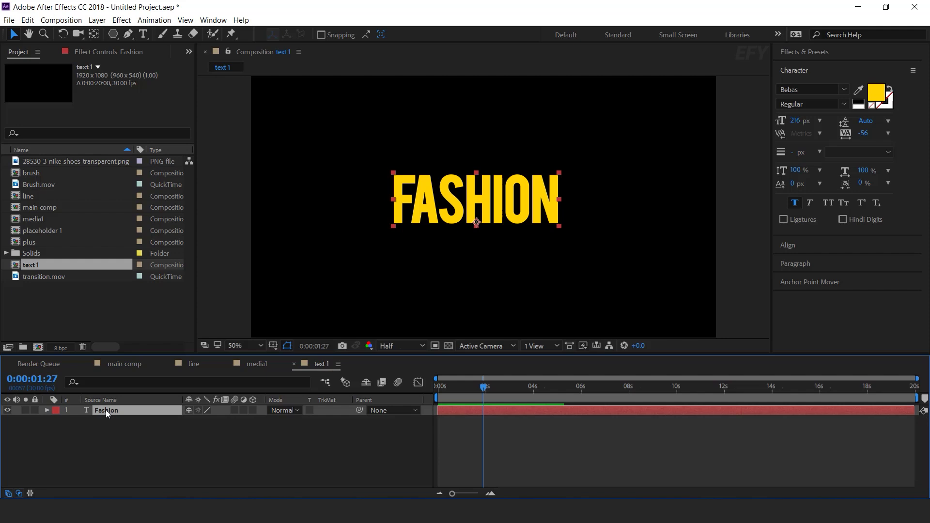
{"action": "key", "text": "ctrl+d"}
{"action": "left_click_drag", "start_coordinate": [414, 213], "coordinate": [414, 271]}
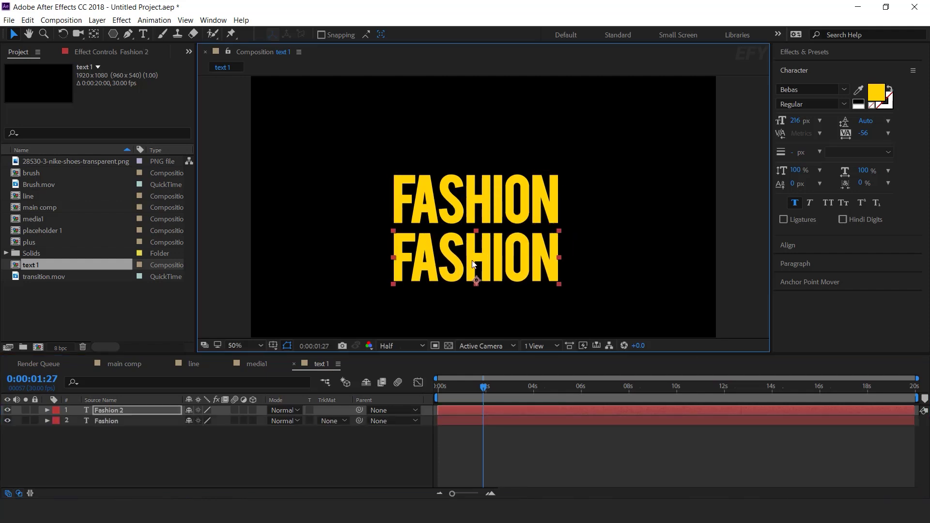
- Replace the lower copy's text with "show" and change its fill color to white
{"action": "double_click", "coordinate": [472, 260]}
{"action": "type", "text": "show"}
{"action": "left_click", "coordinate": [507, 428]}
{"action": "left_click", "coordinate": [502, 420]}
{"action": "left_click", "coordinate": [495, 409]}
{"action": "left_click", "coordinate": [876, 91]}
{"action": "left_click", "coordinate": [34, 75]}
{"action": "left_click", "coordinate": [288, 76]}
- Align SHOW under the right end of FASHION and start its layer at about frame 3
{"action": "key", "text": "v"}
{"action": "left_click_drag", "start_coordinate": [491, 256], "coordinate": [512, 256]}
{"action": "left_click", "coordinate": [476, 412]}
{"action": "key", "text": "Home"}
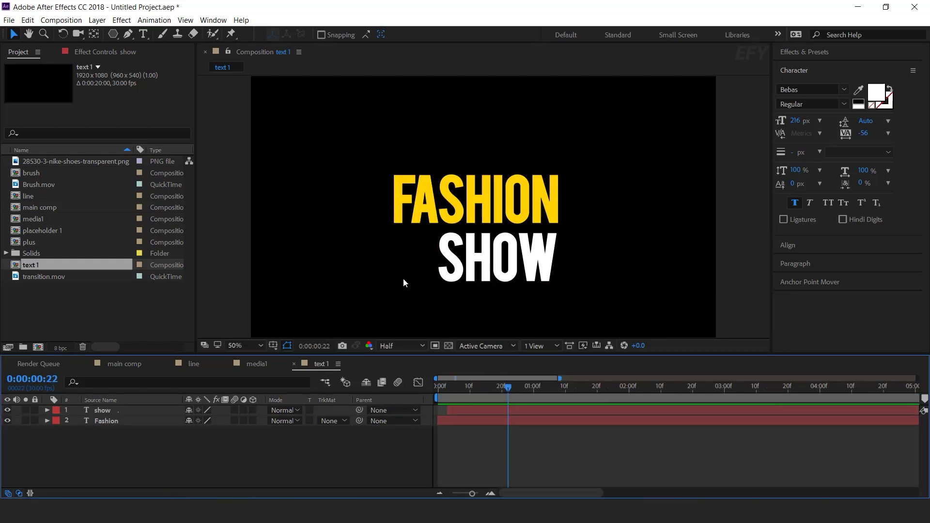
- Apply faux italic to both the show and Fashion text layers
{"action": "key", "text": "ctrl+a"}
{"action": "left_click", "coordinate": [809, 203]}
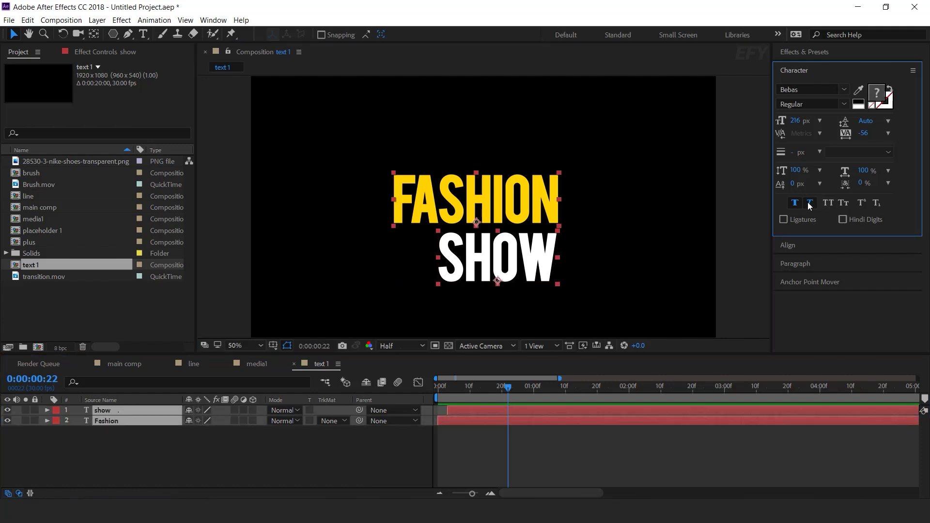
{"action": "left_click", "coordinate": [409, 461]}
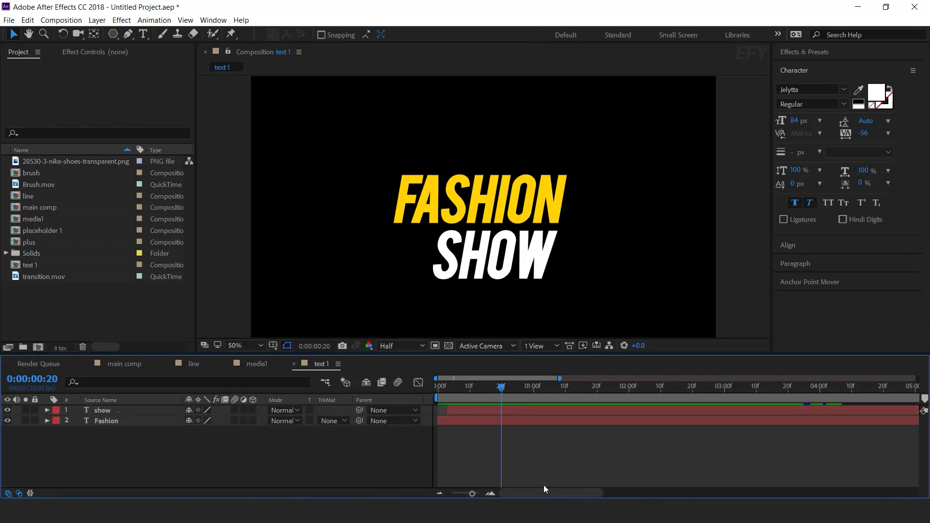
- Duplicate the Fashion layer as white "New Collection" text in Jelytta at 87 px and place it just above FASHION
{"action": "left_click", "coordinate": [476, 201]}
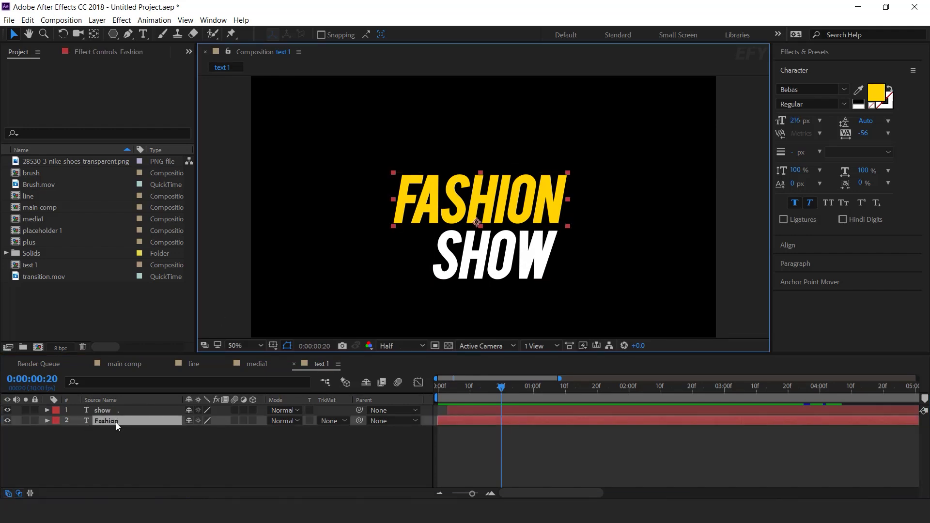
{"action": "key", "text": "ctrl+d"}
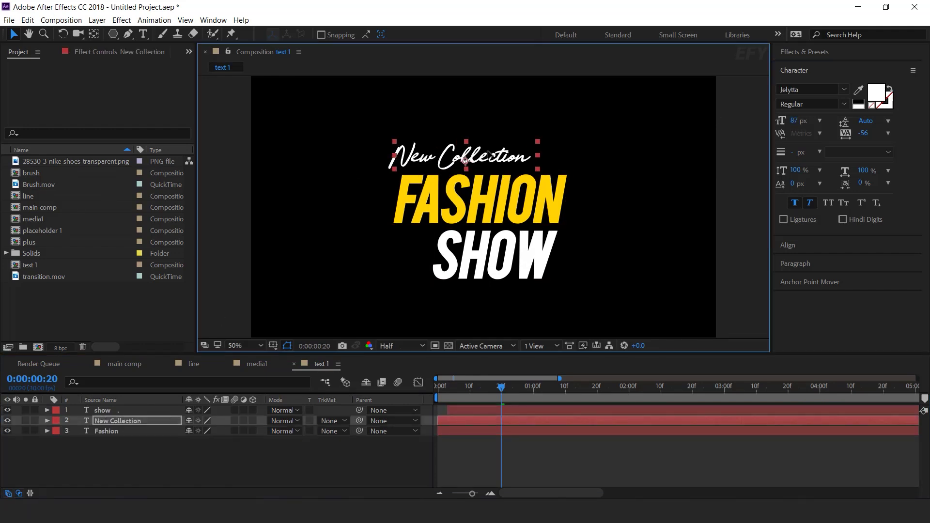
{"action": "left_click_drag", "start_coordinate": [489, 151], "coordinate": [487, 155]}
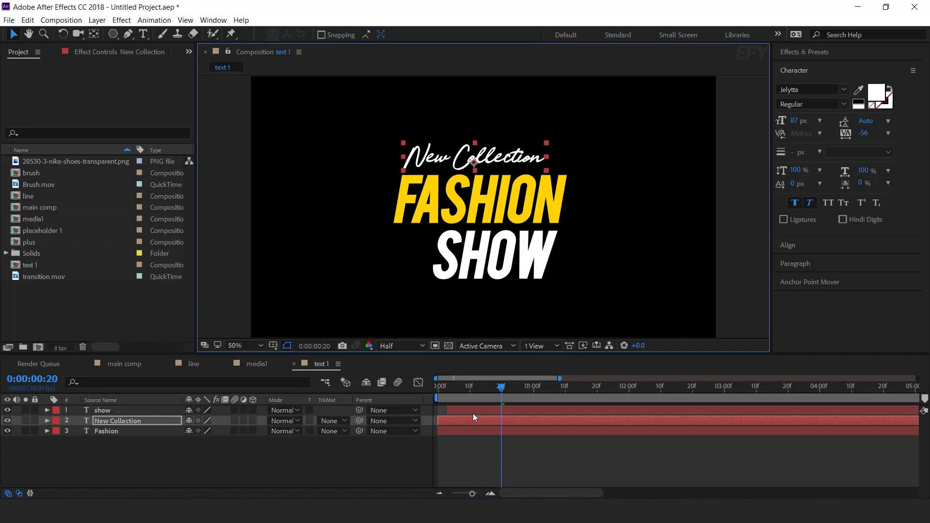
- Stagger the text by starting Fashion at about frame 2 and show at about frame 4, and preview
{"action": "left_click", "coordinate": [577, 454]}
{"action": "left_click_drag", "start_coordinate": [517, 429], "coordinate": [529, 411]}
{"action": "key", "text": "space"}
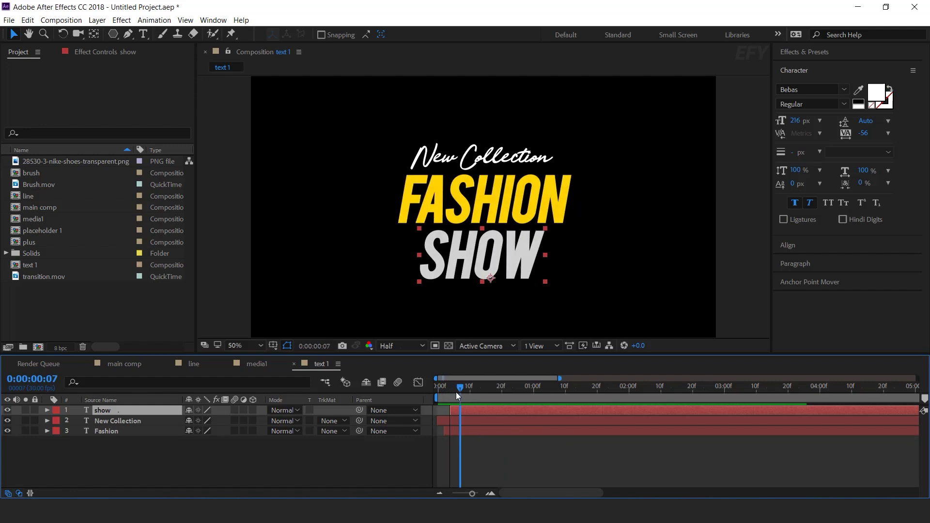
{"action": "key", "text": "space"}
- Add an opacity keyframe of 100% to the New Collection layer at 0:00:01:00
{"action": "left_click_drag", "start_coordinate": [464, 389], "coordinate": [533, 406]}
{"action": "left_click", "coordinate": [345, 451]}
{"action": "left_click", "coordinate": [446, 160]}
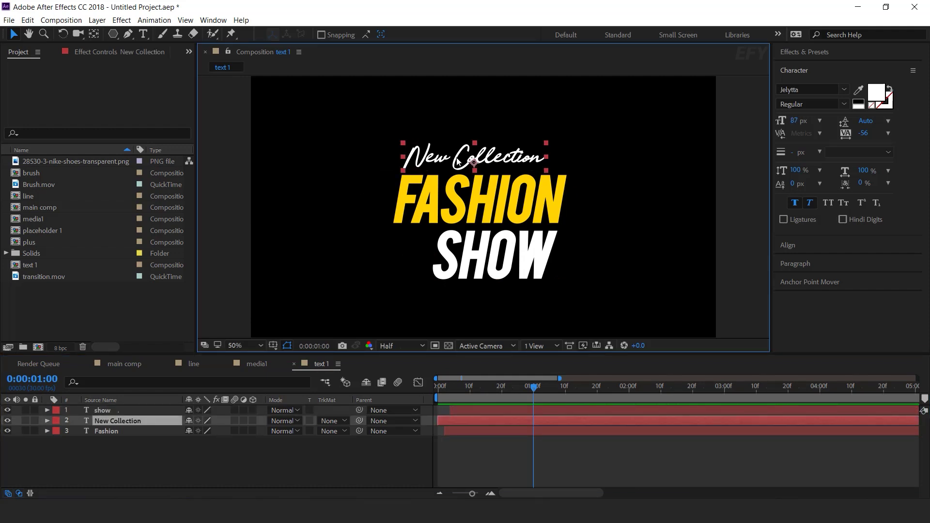
{"action": "key", "text": "t"}
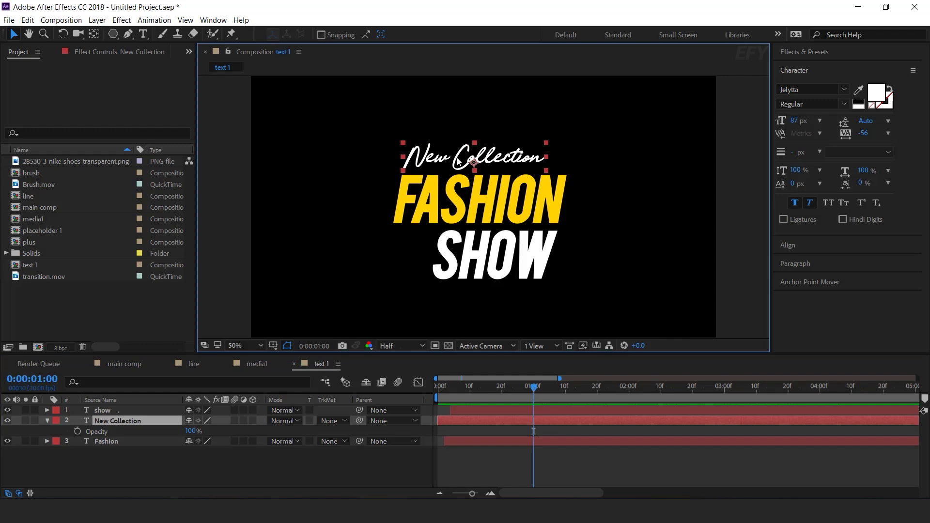
{"action": "left_click", "coordinate": [77, 431]}
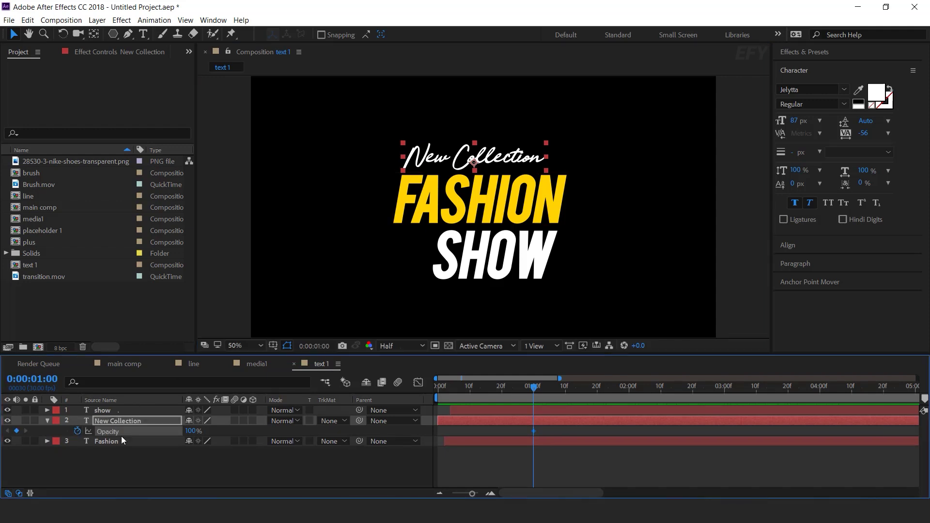
- Add New Collection opacity keyframes of 3% at 0:00:01:03 and 100% at 0:00:01:07, and go to 0:00:01:11
{"action": "mouse_move", "coordinate": [536, 385]}
{"action": "left_mouse_down"}
{"action": "mouse_move", "coordinate": [521, 387]}
{"action": "mouse_move", "coordinate": [545, 388]}
{"action": "left_mouse_up"}
{"action": "left_click", "coordinate": [490, 493]}
{"action": "left_click", "coordinate": [489, 494]}
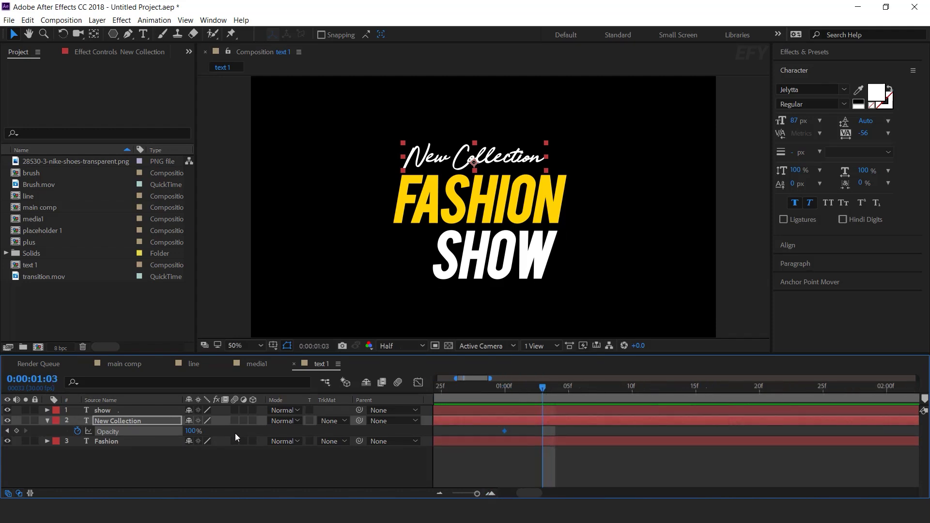
{"action": "left_click_drag", "start_coordinate": [161, 433], "coordinate": [132, 432]}
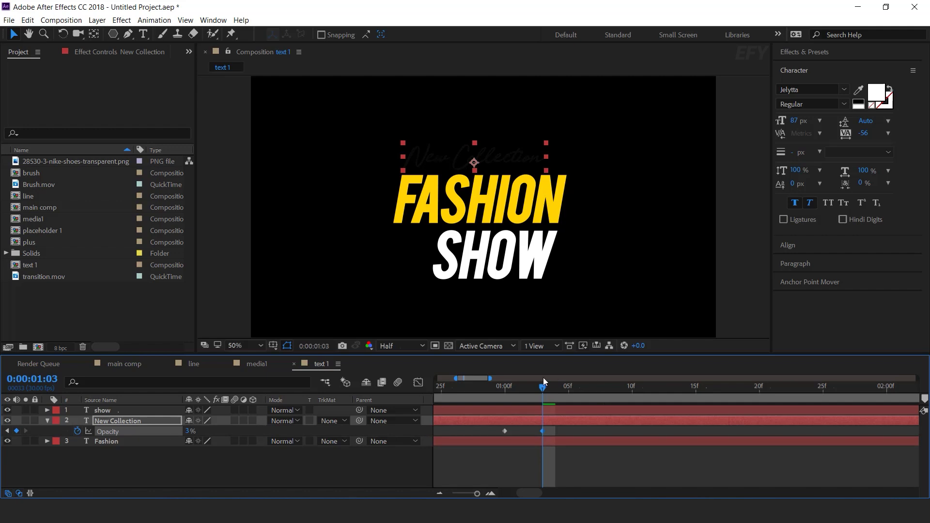
{"action": "left_click_drag", "start_coordinate": [544, 386], "coordinate": [593, 386]}
{"action": "left_click_drag", "start_coordinate": [189, 432], "coordinate": [644, 387]}
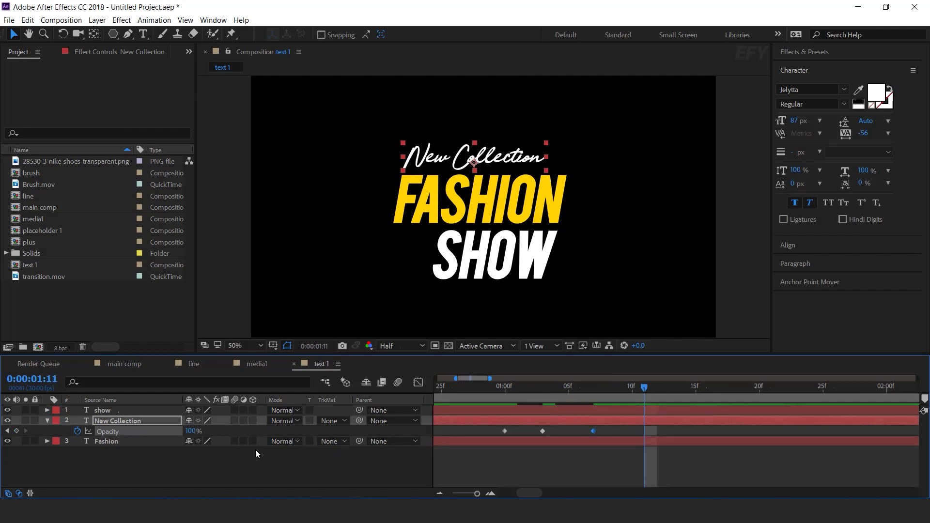
- Add a lowered New Collection opacity keyframe at 0:00:01:11 and a 100% keyframe at 0:00:01:15
{"action": "left_click_drag", "start_coordinate": [192, 431], "coordinate": [135, 434]}
{"action": "left_click_drag", "start_coordinate": [669, 386], "coordinate": [695, 387]}
{"action": "left_click_drag", "start_coordinate": [188, 433], "coordinate": [261, 433]}
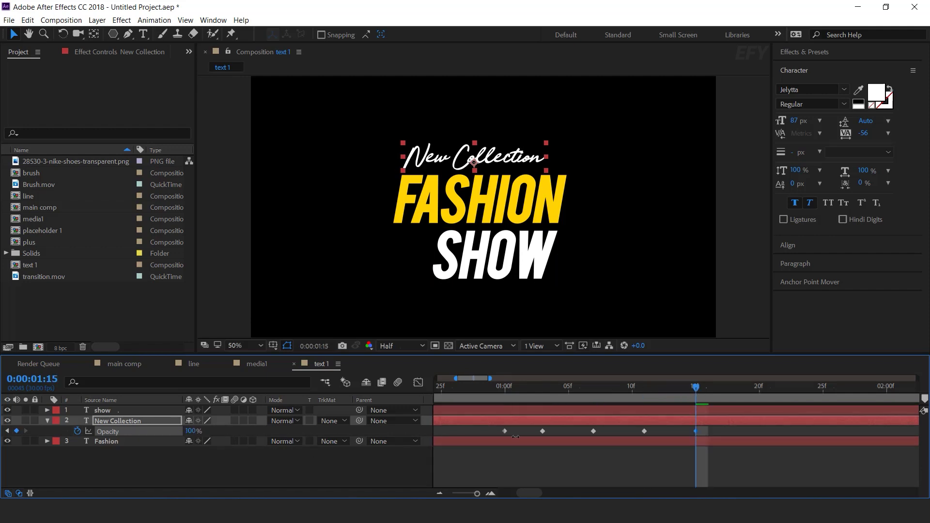
- Convert all five New Collection opacity keyframes to hold keyframes and preview the flicker
{"action": "left_click_drag", "start_coordinate": [713, 428], "coordinate": [495, 437]}
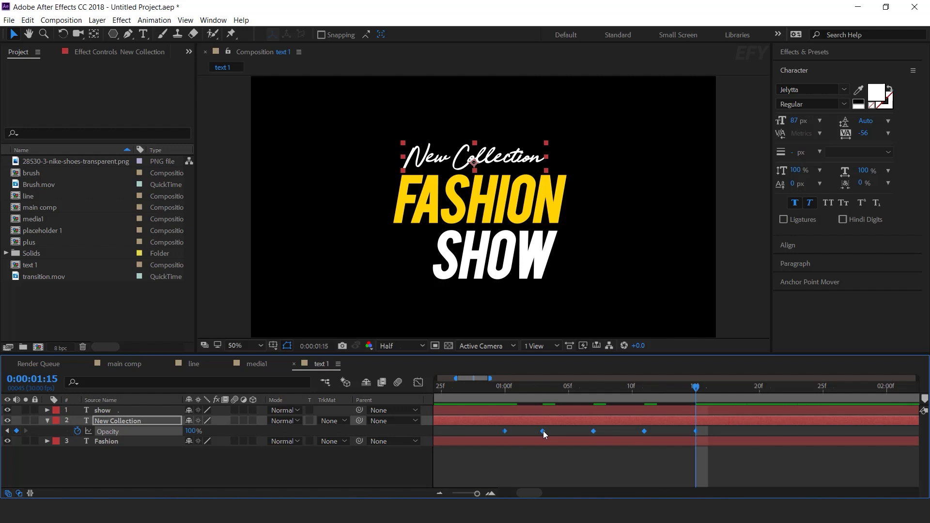
{"action": "right_click", "coordinate": [542, 431]}
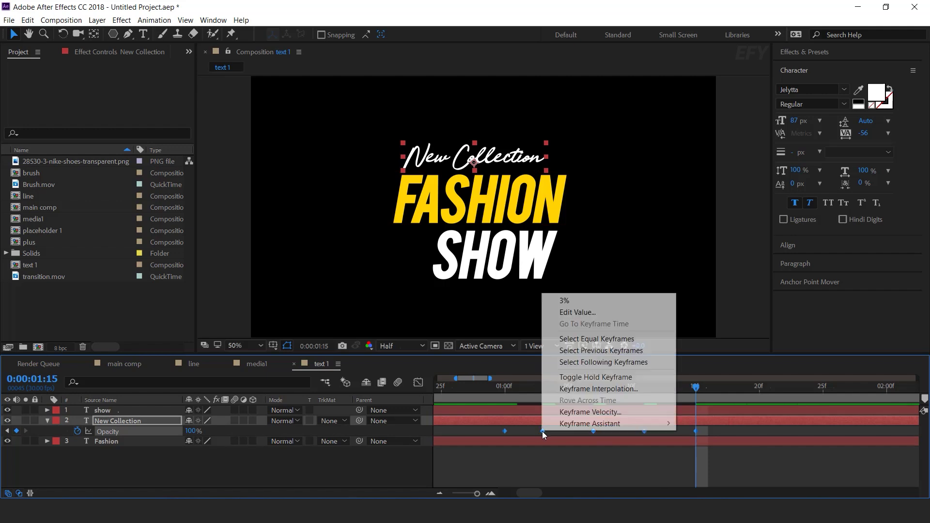
{"action": "left_click", "coordinate": [565, 377]}
{"action": "left_click", "coordinate": [466, 387]}
{"action": "left_click", "coordinate": [502, 389]}
{"action": "key", "text": "space"}
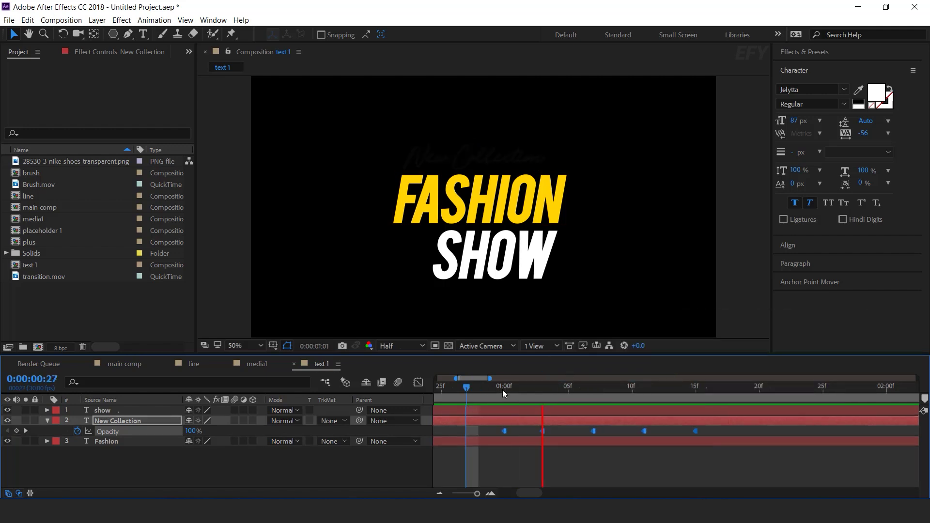
{"action": "key", "text": "space"}
- Tighten the New Collection opacity keyframes so the last sits at about 0:00:01:09, preview from the start, and collapse the layer
{"action": "left_click_drag", "start_coordinate": [731, 430], "coordinate": [498, 438]}
{"action": "left_click_drag", "start_coordinate": [678, 432], "coordinate": [654, 432]}
{"action": "left_click_drag", "start_coordinate": [684, 431], "coordinate": [561, 437]}
{"action": "left_click_drag", "start_coordinate": [577, 431], "coordinate": [568, 431]}
{"action": "left_click_drag", "start_coordinate": [681, 434], "coordinate": [620, 433]}
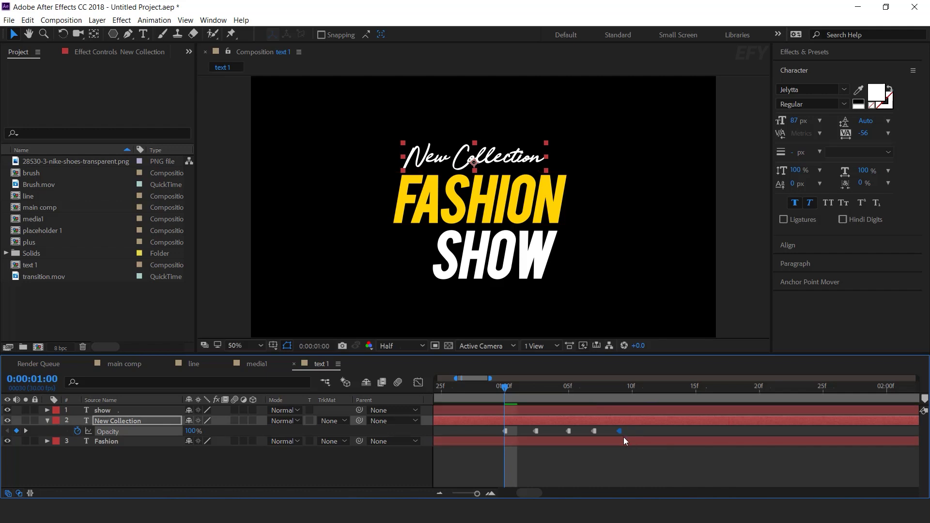
{"action": "scroll", "coordinate": [657, 463], "scroll_direction": "down", "scroll_amount": 4}
{"action": "key", "text": "space"}
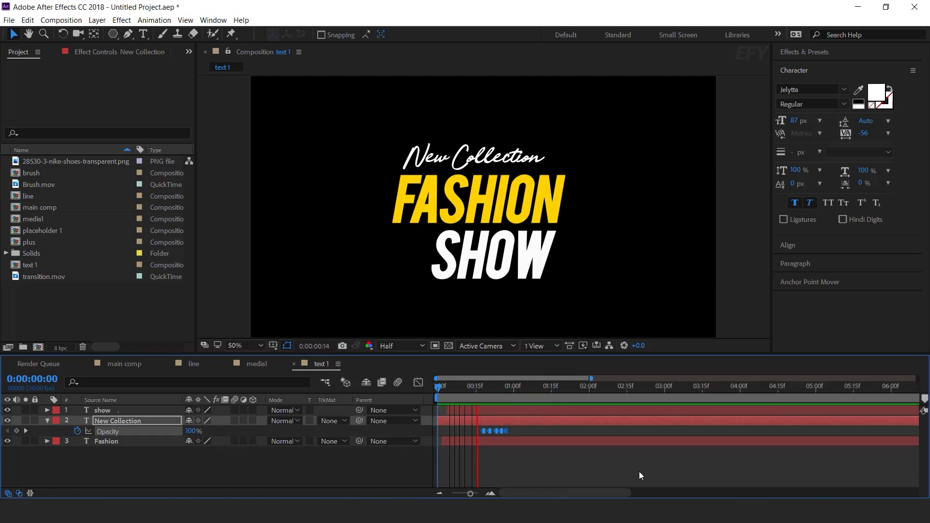
{"action": "left_click_drag", "start_coordinate": [484, 394], "coordinate": [548, 394]}
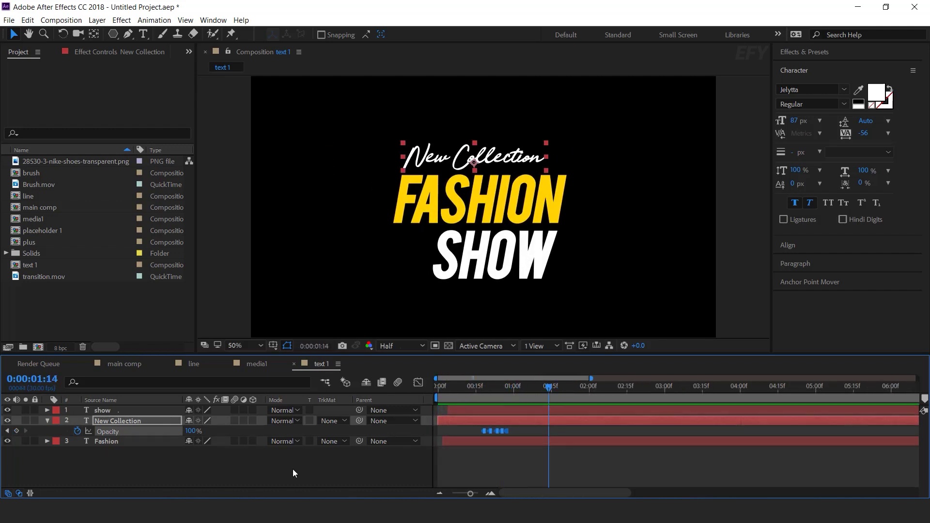
{"action": "left_click", "coordinate": [293, 469]}
{"action": "left_click", "coordinate": [47, 421]}
- Add the text 1 composition as the top layer of main comp and place it beside the shoe, over the empty blue area
{"action": "left_click", "coordinate": [112, 365]}
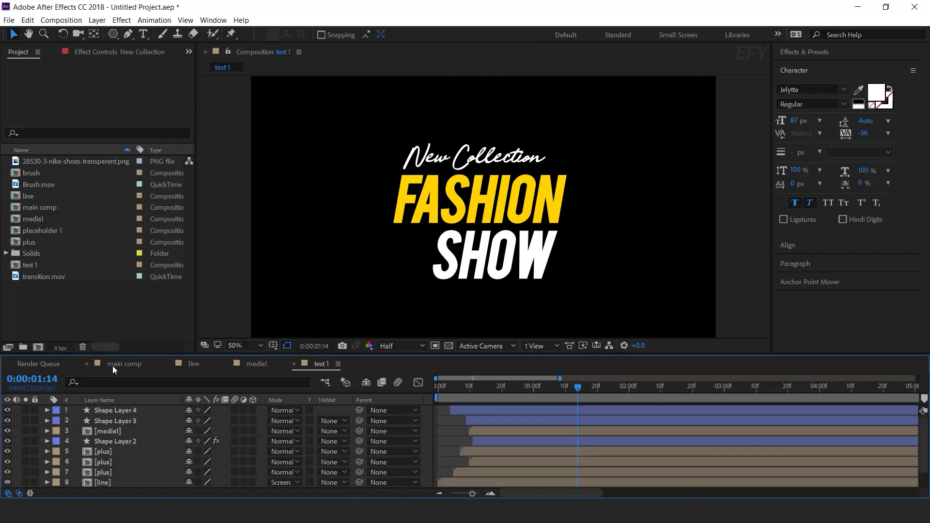
{"action": "left_click", "coordinate": [90, 304]}
{"action": "left_click_drag", "start_coordinate": [15, 266], "coordinate": [108, 411]}
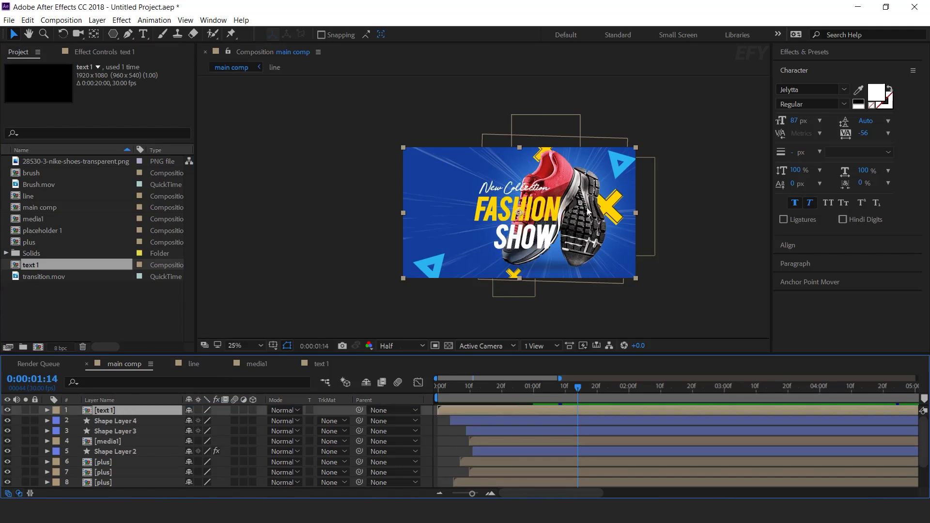
{"action": "left_click_drag", "start_coordinate": [518, 214], "coordinate": [431, 194]}
{"action": "key", "text": "period"}
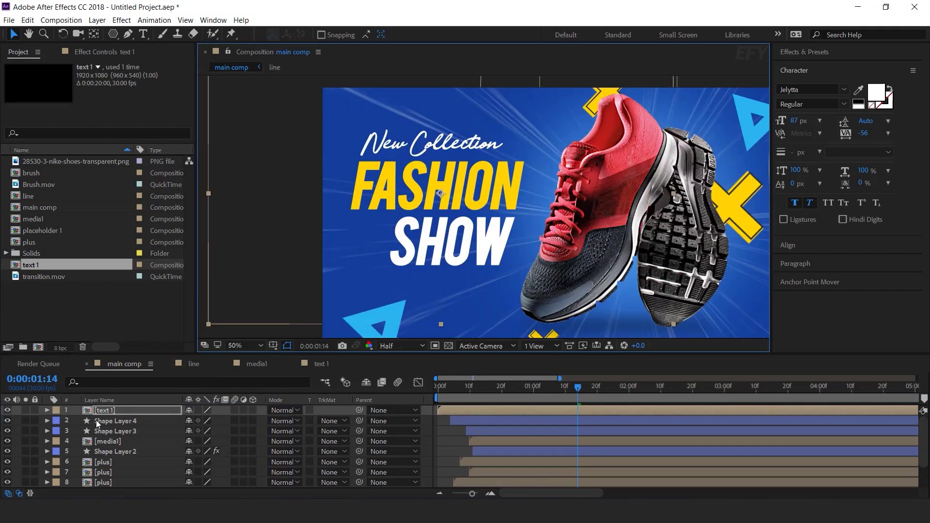
- Set the text 1 layer's rotation to -15° and shift the title slightly upward
{"action": "left_click", "coordinate": [124, 410]}
{"action": "key", "text": "r"}
{"action": "left_click", "coordinate": [199, 420]}
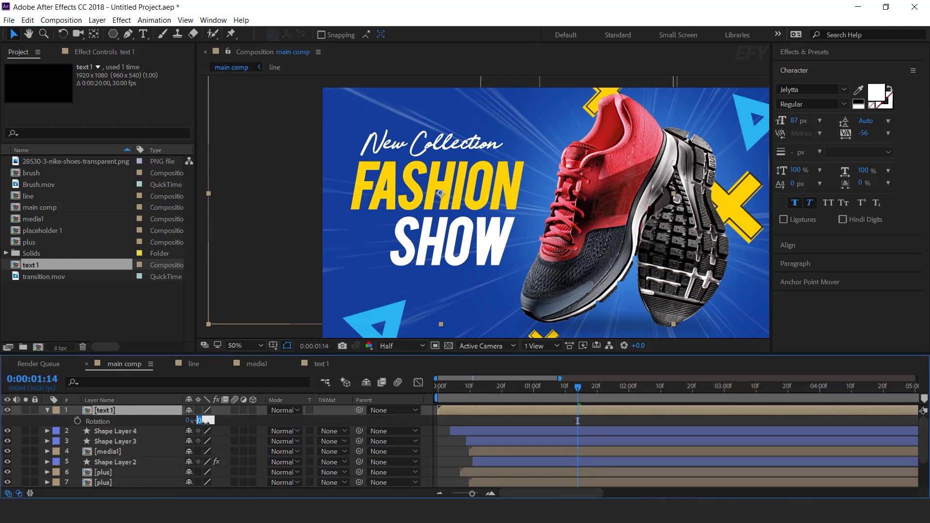
{"action": "type", "text": "-15"}
{"action": "key", "text": "Return"}
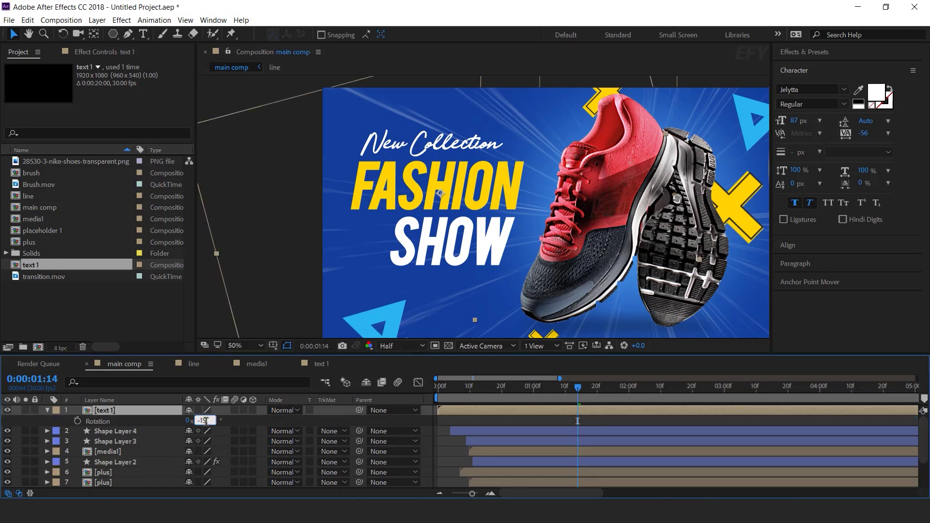
{"action": "left_click_drag", "start_coordinate": [430, 191], "coordinate": [425, 173]}
- Set the text 1 layer's scale to 90%
{"action": "key", "text": "s"}
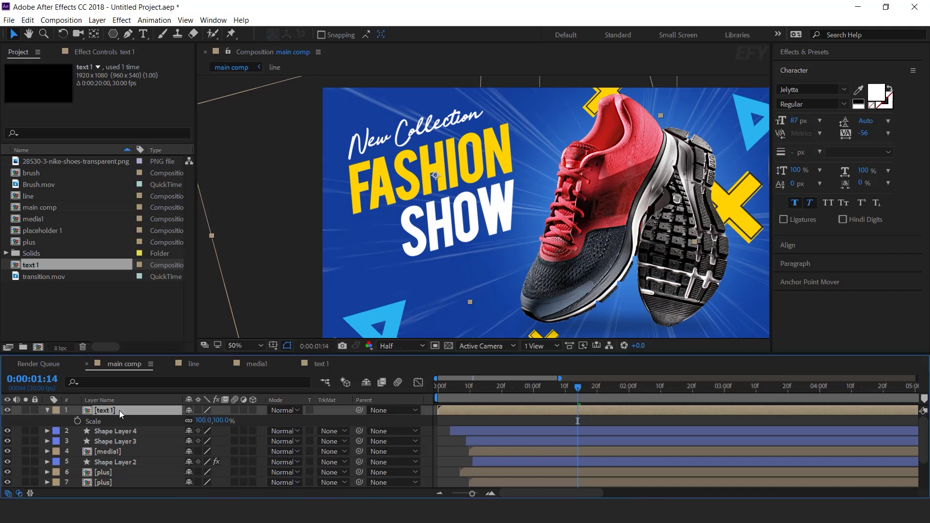
{"action": "left_click_drag", "start_coordinate": [219, 420], "coordinate": [218, 421]}
{"action": "left_click", "coordinate": [217, 421]}
{"action": "type", "text": "90"}
{"action": "key", "text": "Return"}
- Delay the text 1 layer to start at about frame 6, preview, and go to 0:00:01:00 with its properties collapsed
{"action": "scroll", "coordinate": [467, 172], "scroll_direction": "down", "scroll_amount": 2}
{"action": "left_click_drag", "start_coordinate": [464, 390], "coordinate": [458, 409]}
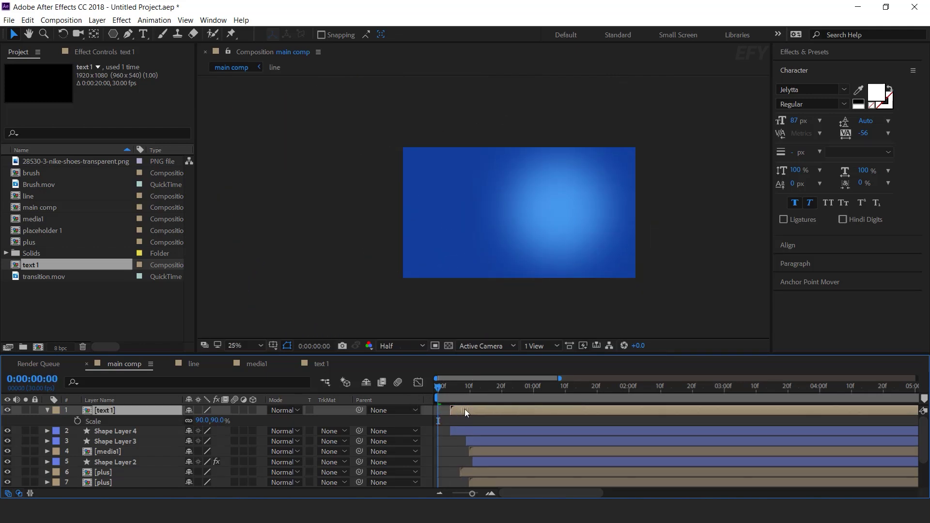
{"action": "key", "text": "space"}
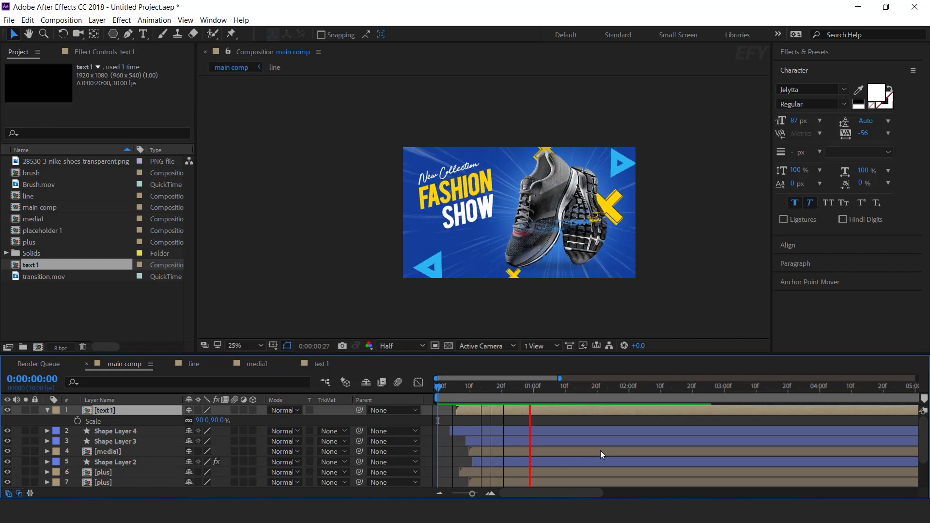
{"action": "key", "text": "space"}
{"action": "key", "text": "space"}
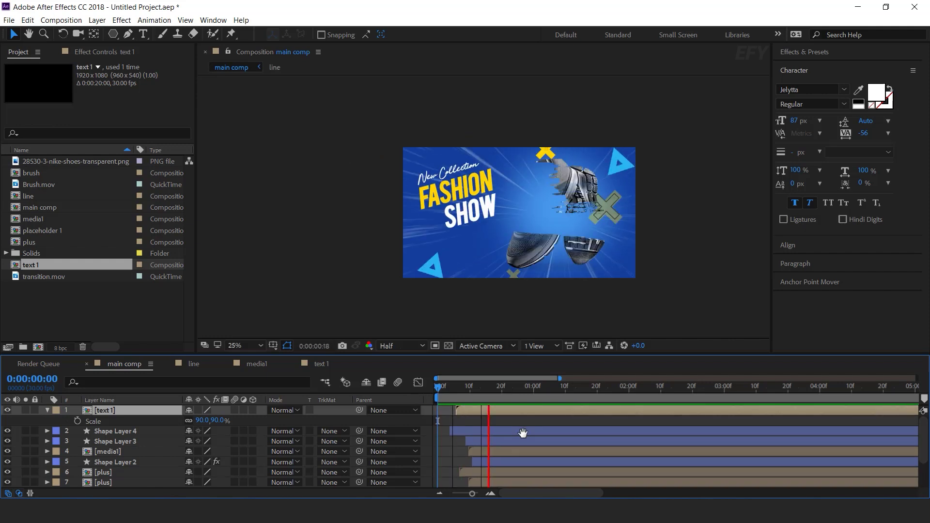
{"action": "left_click", "coordinate": [446, 387]}
{"action": "left_click_drag", "start_coordinate": [455, 388], "coordinate": [532, 387]}
{"action": "left_click", "coordinate": [47, 410]}
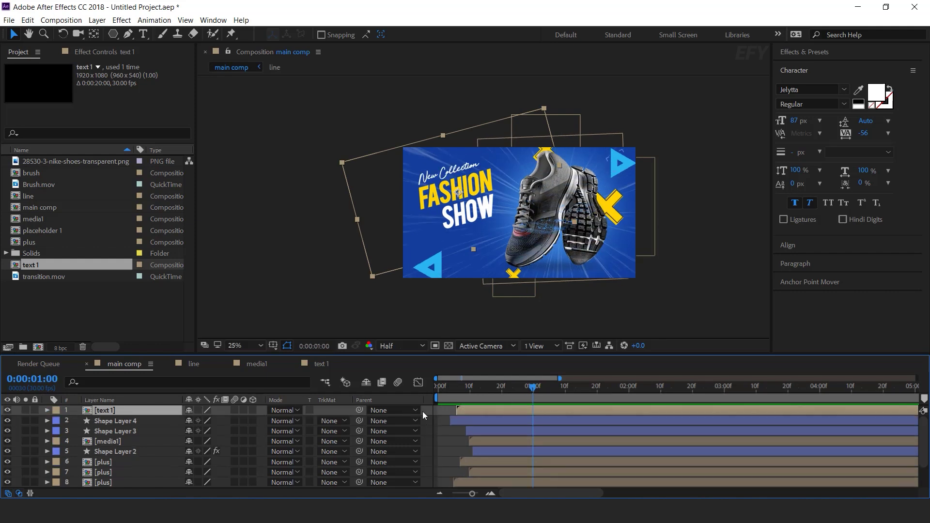
- Enable Collapse Transformations on the text 1 layer, preview, and nudge the title slightly upward at 0:00:01:12
{"action": "left_click", "coordinate": [422, 390]}
{"action": "scroll", "coordinate": [474, 256], "scroll_direction": "up", "scroll_amount": 1}
{"action": "key", "text": "space"}
{"action": "left_click_drag", "start_coordinate": [474, 256], "coordinate": [507, 231]}
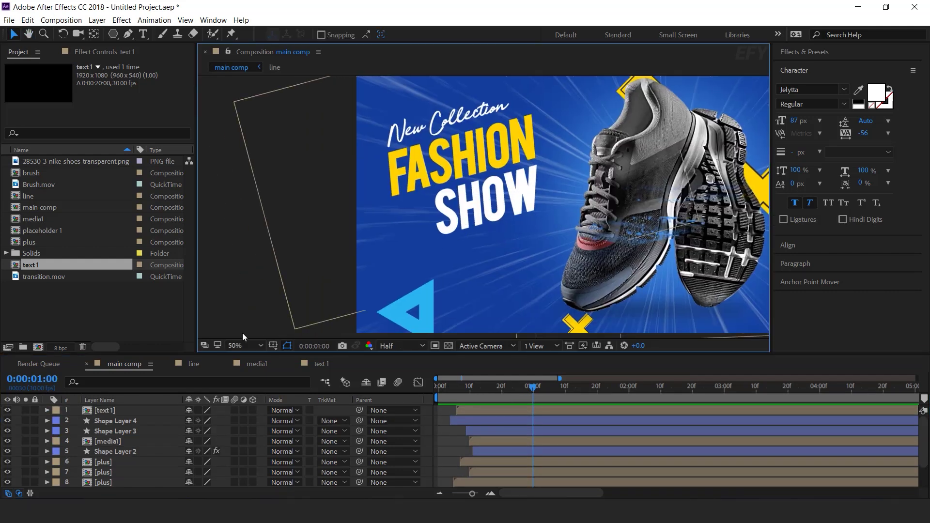
{"action": "left_click", "coordinate": [109, 410]}
{"action": "left_click", "coordinate": [199, 410]}
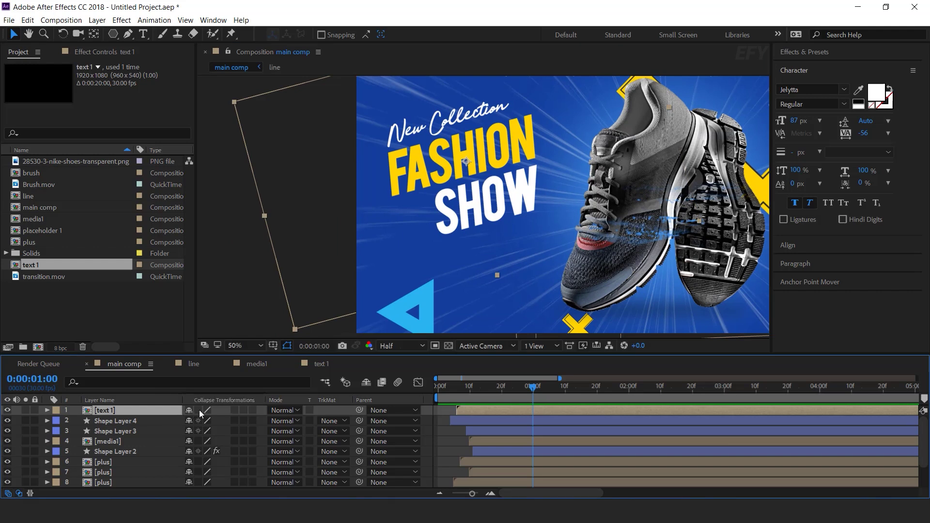
{"action": "key", "text": "space"}
{"action": "left_click_drag", "start_coordinate": [470, 390], "coordinate": [571, 387]}
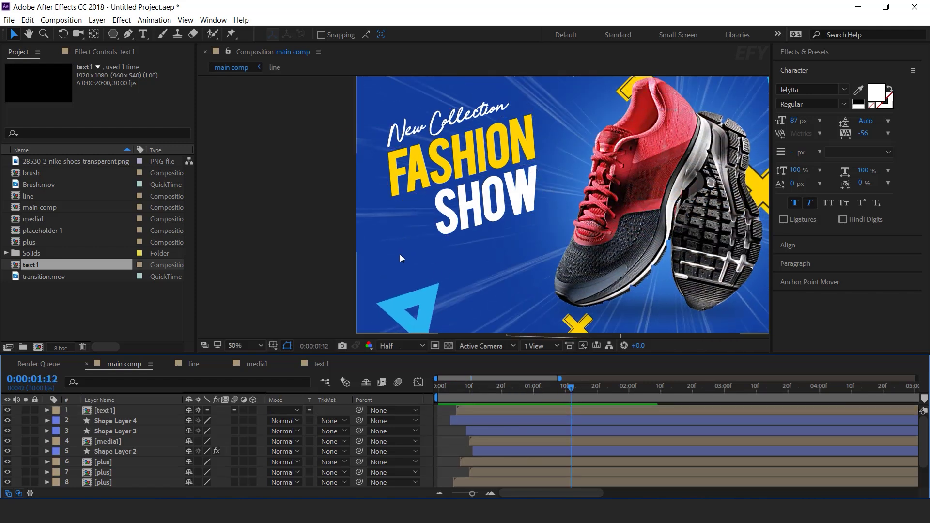
{"action": "left_click_drag", "start_coordinate": [482, 166], "coordinate": [482, 152]}
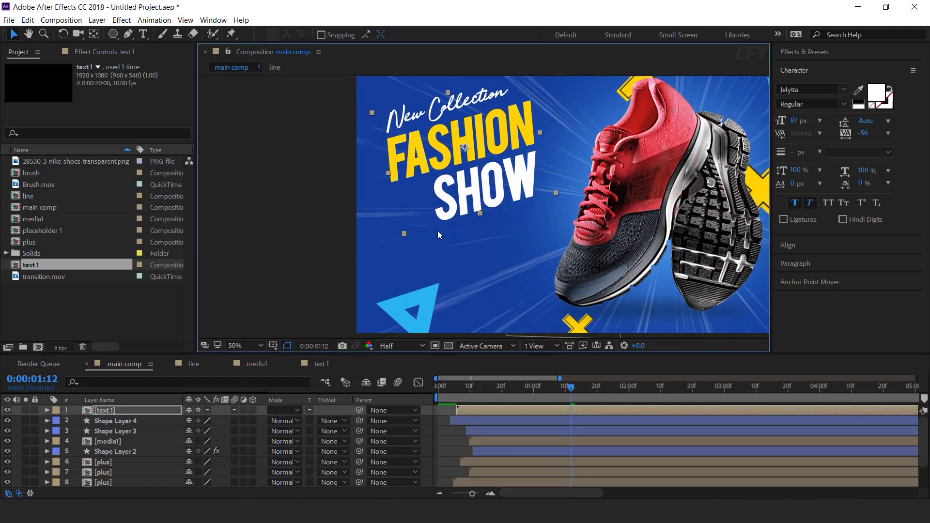
- Create a paragraph text box below the title and paste the two-line Lorem Ipsum text in Roboto at 30 px
{"action": "left_click", "coordinate": [141, 323]}
{"action": "left_click", "coordinate": [143, 34]}
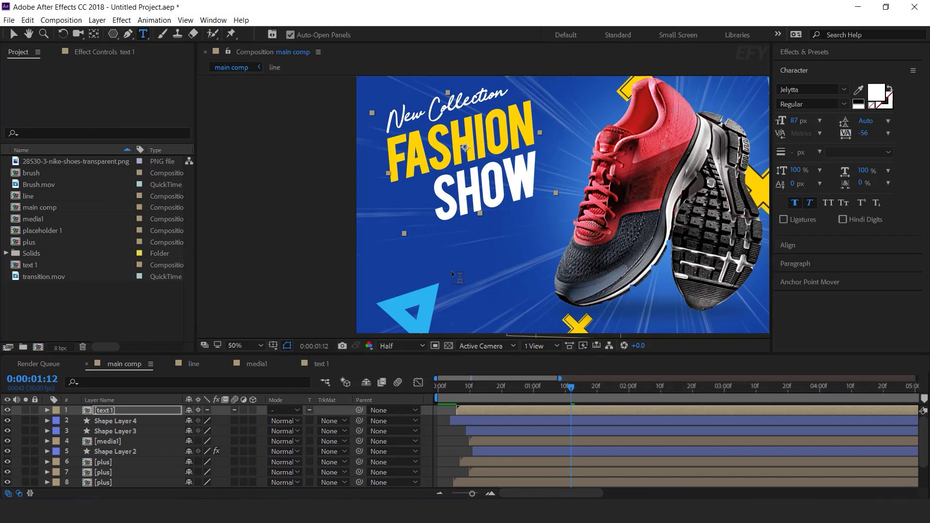
{"action": "left_click_drag", "start_coordinate": [382, 233], "coordinate": [552, 264]}
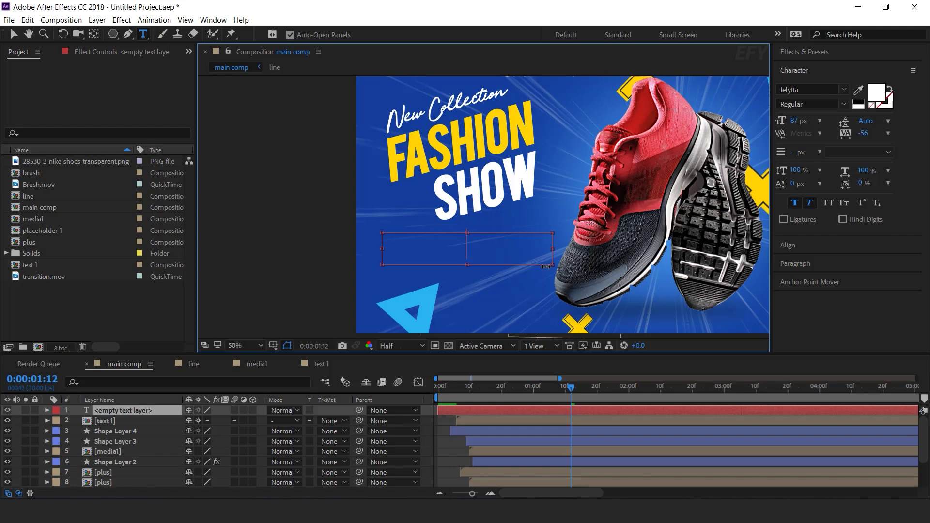
{"action": "key", "text": "ctrl+v"}
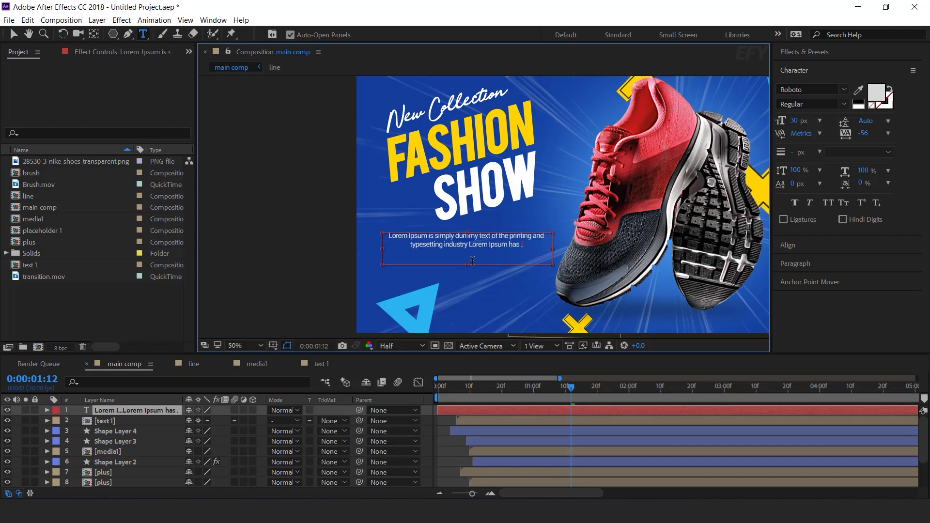
{"action": "left_click_drag", "start_coordinate": [469, 265], "coordinate": [468, 261]}
{"action": "left_click", "coordinate": [13, 34]}
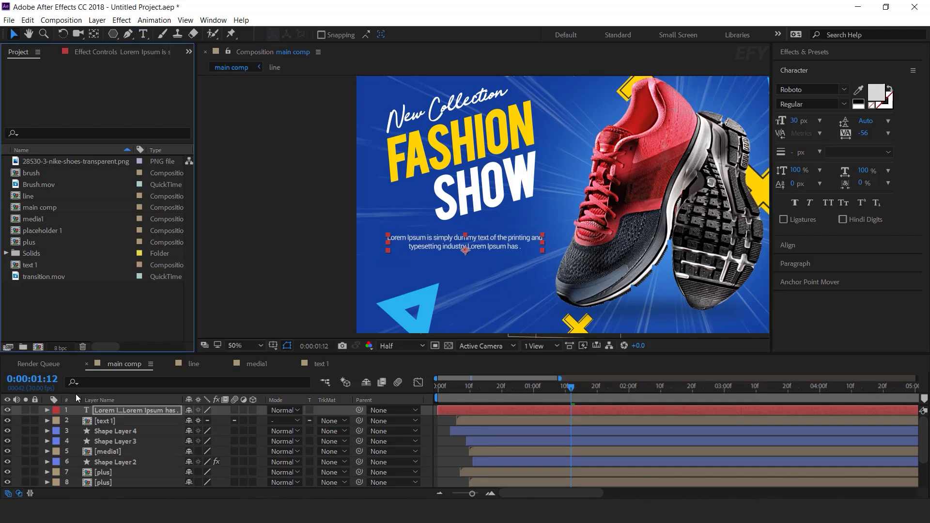
- Add a text animator with Position and Opacity properties to the Lorem Ipsum layer
{"action": "left_click", "coordinate": [48, 410]}
{"action": "left_click", "coordinate": [258, 421]}
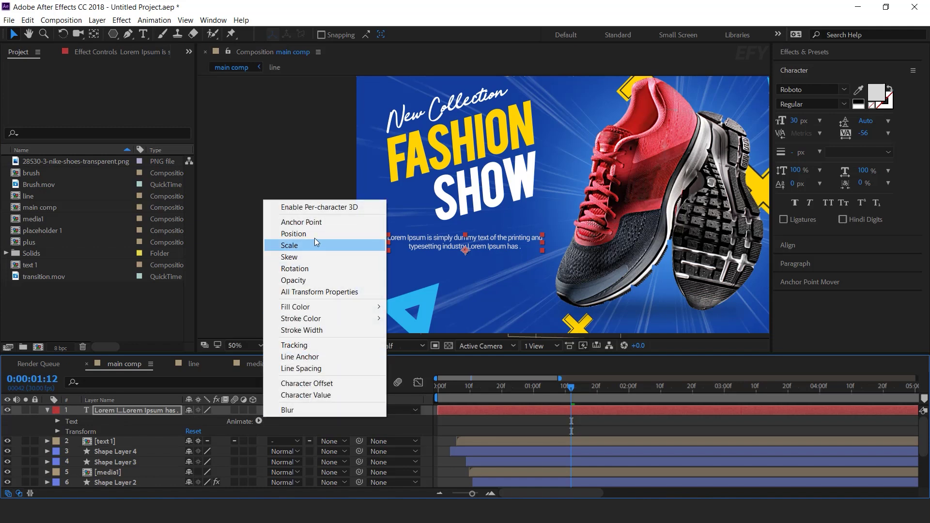
{"action": "left_click", "coordinate": [293, 233]}
{"action": "left_click", "coordinate": [259, 420]}
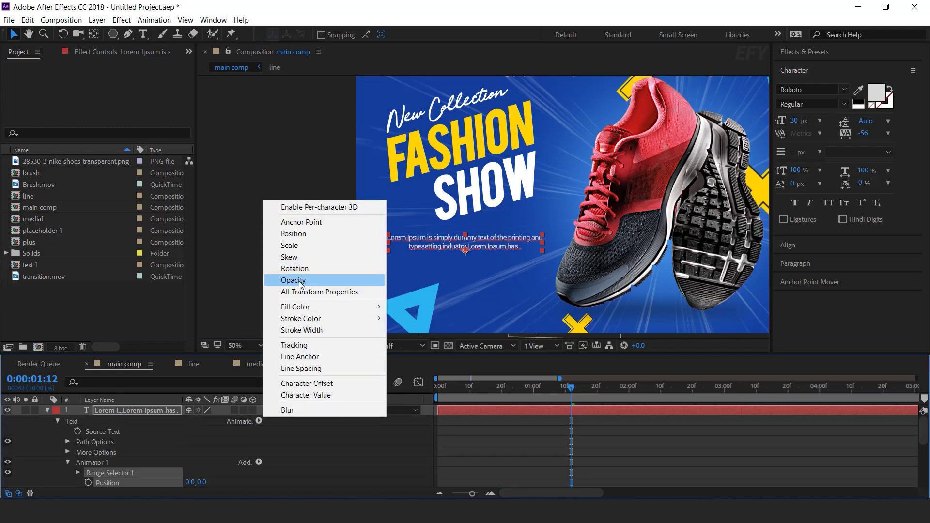
{"action": "left_click", "coordinate": [291, 279]}
- Set the Lorem Ipsum animator's position to 0, 200 and its opacity to 0%
{"action": "left_click", "coordinate": [201, 472]}
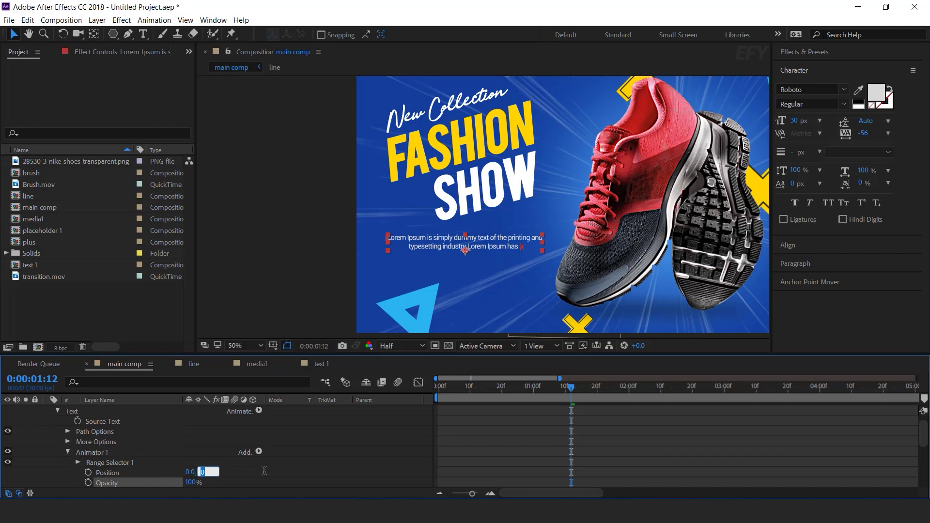
{"action": "type", "text": "200"}
{"action": "key", "text": "Return"}
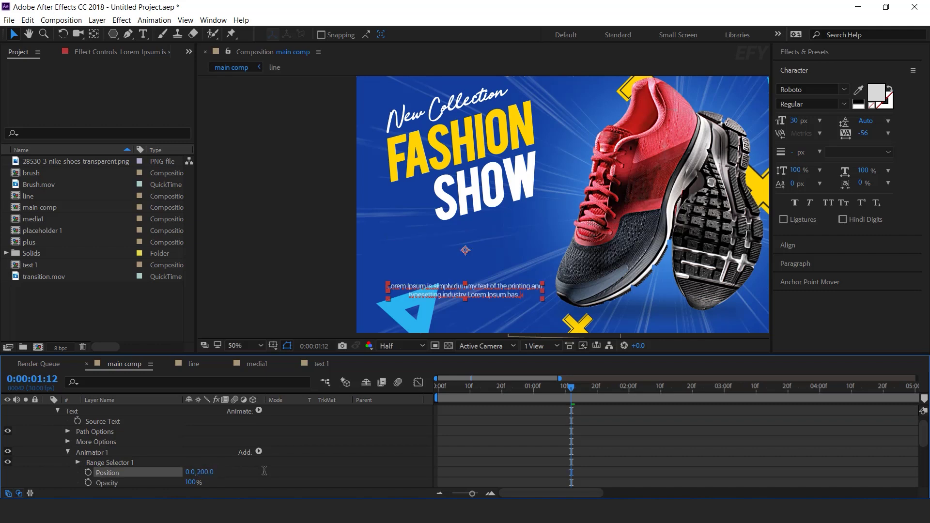
{"action": "left_click", "coordinate": [192, 483]}
{"action": "type", "text": "0"}
{"action": "key", "text": "Return"}
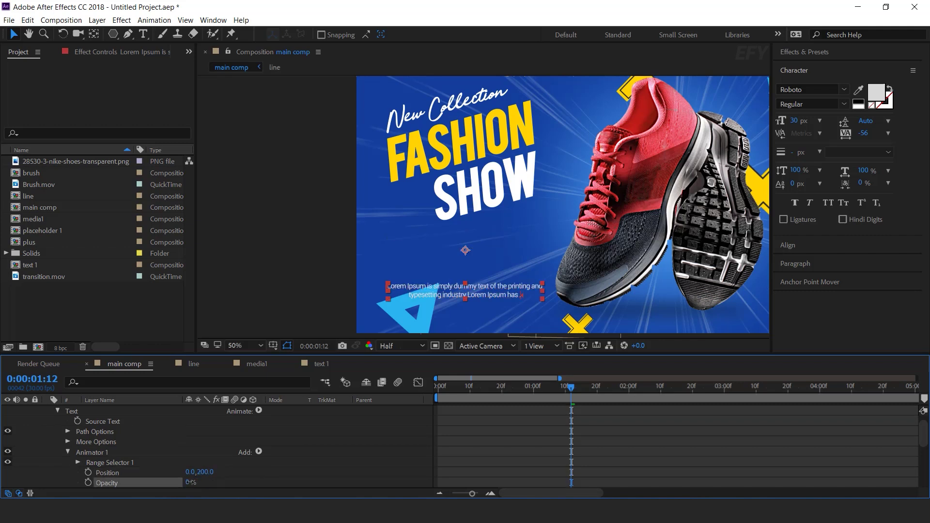
- Add an Expression selector to Animator 1 of the Lorem Ipsum layer and expand its properties
{"action": "left_click", "coordinate": [83, 452]}
{"action": "left_click", "coordinate": [259, 451]}
{"action": "mouse_move", "coordinate": [286, 464]}
{"action": "left_click", "coordinate": [359, 490]}
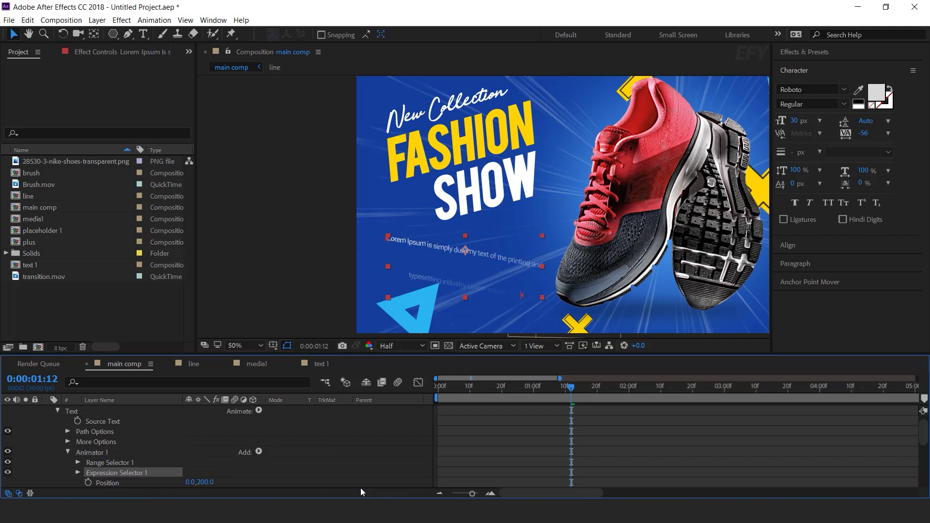
{"action": "left_click", "coordinate": [74, 474]}
{"action": "left_click", "coordinate": [78, 472]}
{"action": "scroll", "coordinate": [130, 459], "scroll_direction": "down", "scroll_amount": 1}
- Apply the delay script from Notepad (delay = 0.03) as the expression on Expression Selector 1's Amount
{"action": "key", "text": "alt+Tab"}
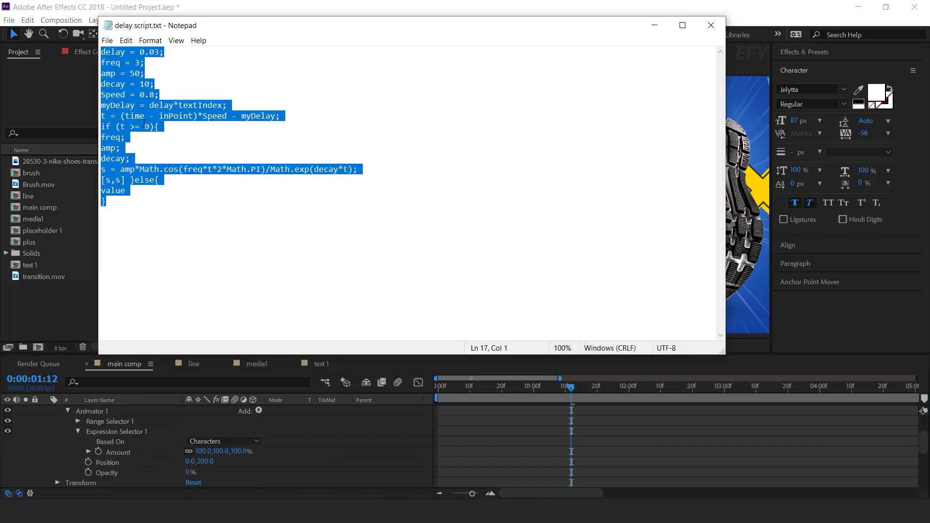
{"action": "left_click", "coordinate": [654, 25]}
{"action": "left_click", "coordinate": [117, 445]}
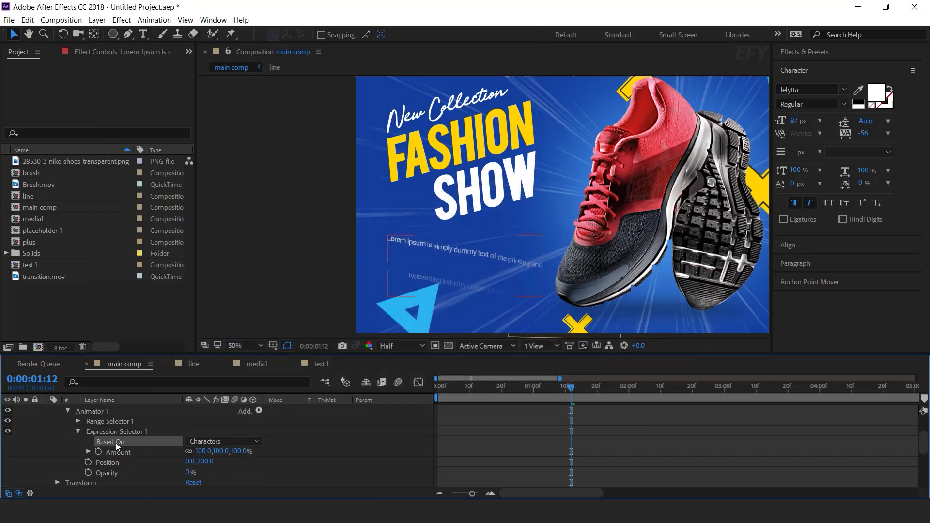
{"action": "left_click", "coordinate": [98, 452], "text": "alt"}
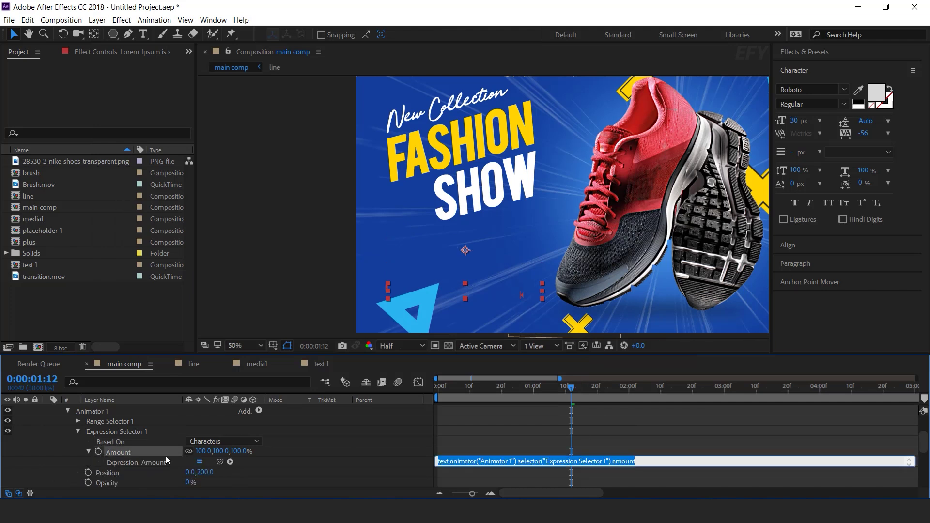
{"action": "key", "text": "ctrl+v"}
{"action": "left_click", "coordinate": [479, 434]}
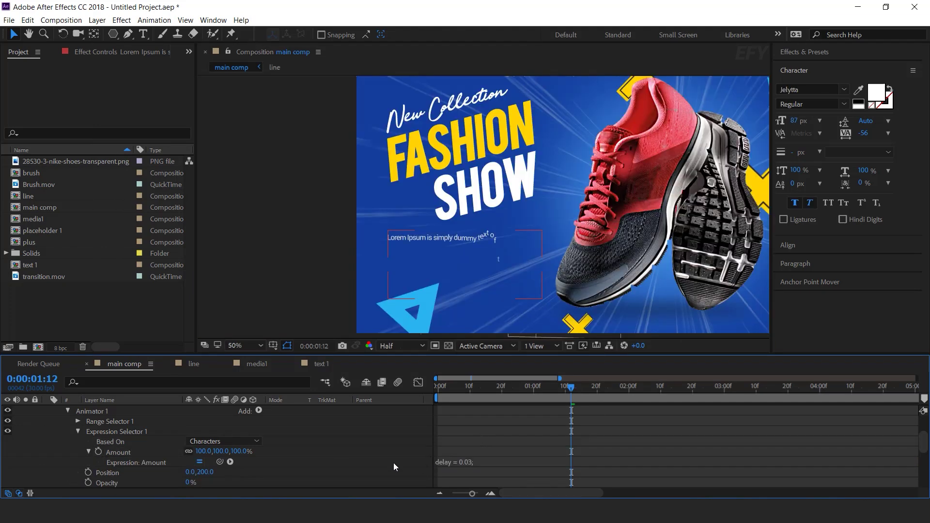
- Base the Lorem Ipsum layer's Expression Selector 1 on Lines and preview the text animation from the start
{"action": "left_click", "coordinate": [121, 444]}
{"action": "left_click", "coordinate": [223, 442]}
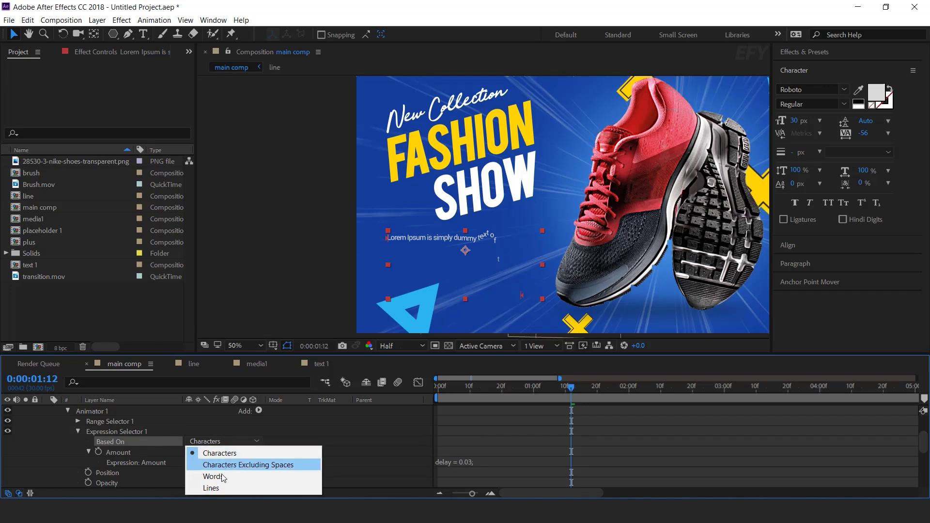
{"action": "left_click", "coordinate": [217, 489]}
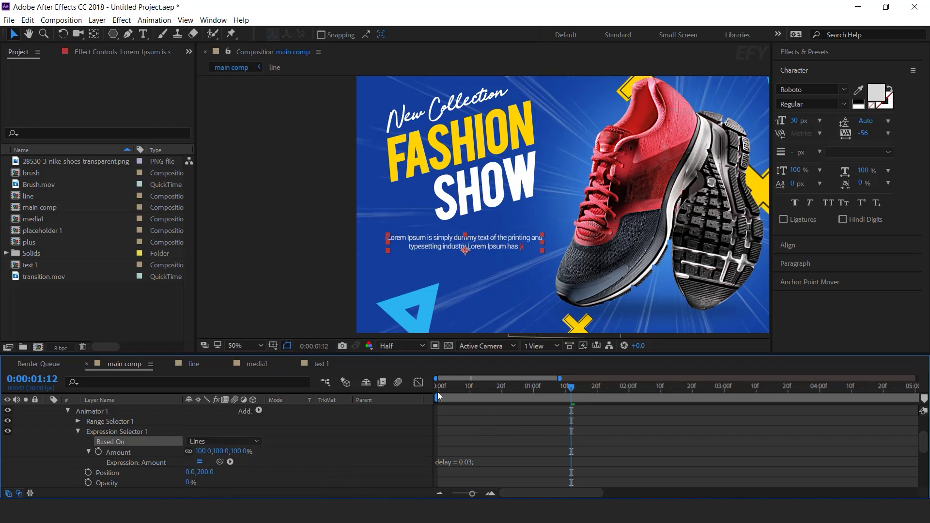
{"action": "left_click", "coordinate": [439, 396]}
{"action": "scroll", "coordinate": [459, 446], "scroll_direction": "up", "scroll_amount": 3}
{"action": "left_click_drag", "start_coordinate": [464, 409], "coordinate": [484, 409]}
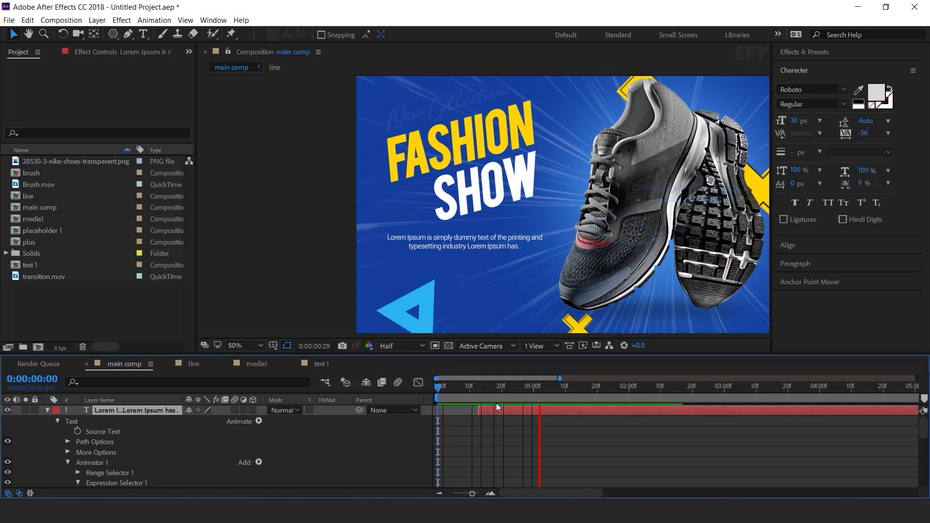
{"action": "left_click_drag", "start_coordinate": [550, 393], "coordinate": [590, 394]}
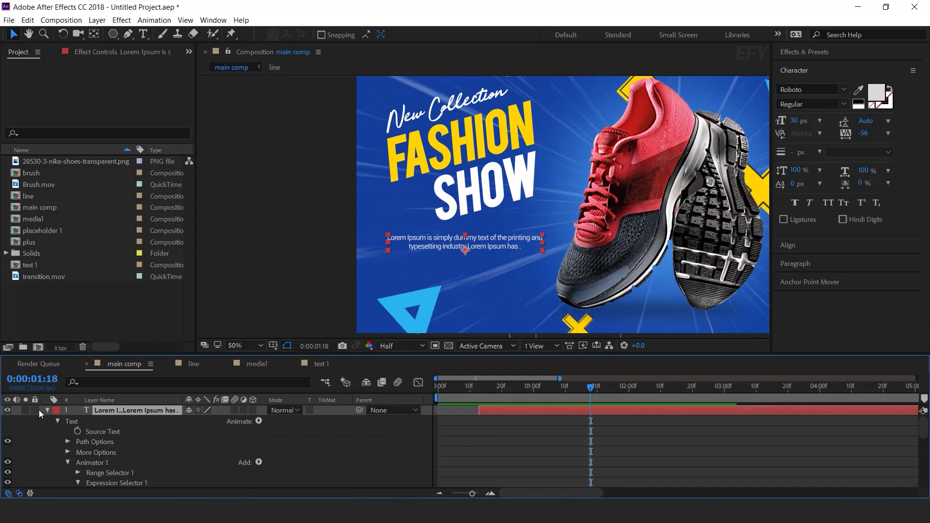
{"action": "left_click", "coordinate": [46, 410]}
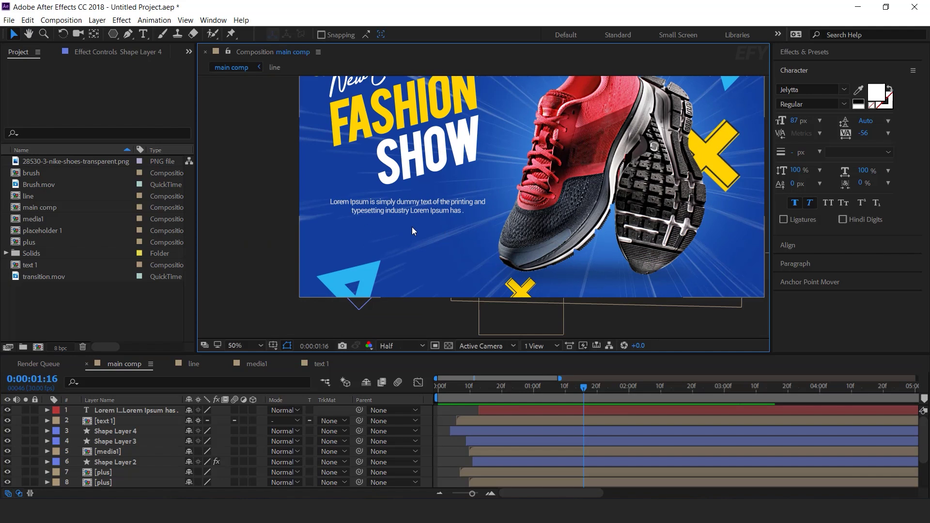
- Draw a rounded rectangle about 244 × 52 px below the Lorem Ipsum text as a new shape layer
{"action": "left_click", "coordinate": [87, 316]}
{"action": "mouse_move", "coordinate": [113, 34]}
{"action": "left_mouse_down"}
{"action": "mouse_move", "coordinate": [149, 58]}
{"action": "mouse_move", "coordinate": [176, 44]}
{"action": "left_mouse_up"}
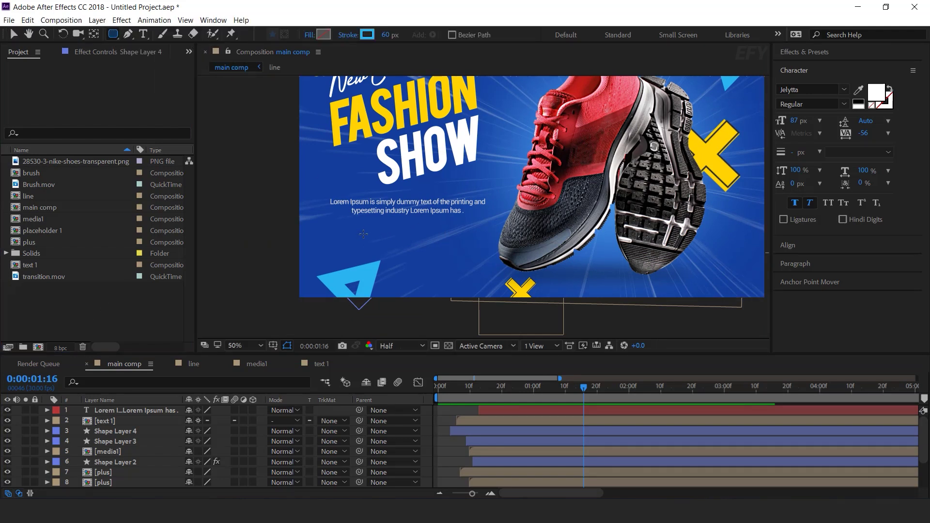
{"action": "left_click_drag", "start_coordinate": [366, 230], "coordinate": [425, 242]}
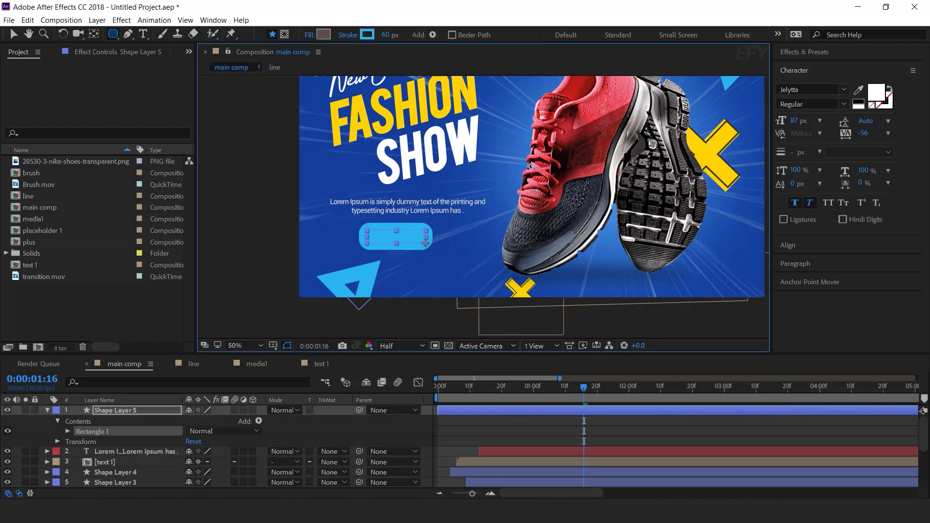
- Set the new rectangle's stroke to None and fill it with the yellow sampled from the FASHION title
{"action": "left_click", "coordinate": [350, 34]}
{"action": "left_click", "coordinate": [146, 83]}
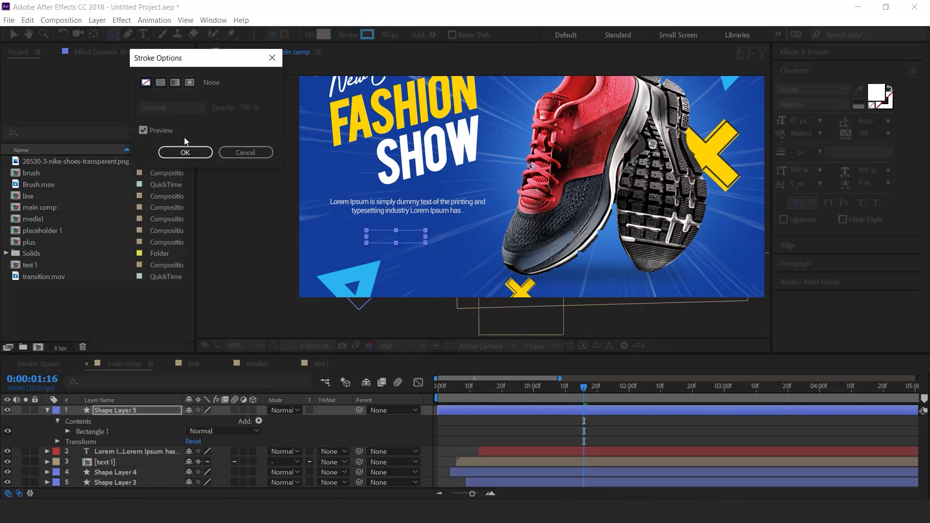
{"action": "left_click", "coordinate": [185, 150]}
{"action": "left_click", "coordinate": [323, 34]}
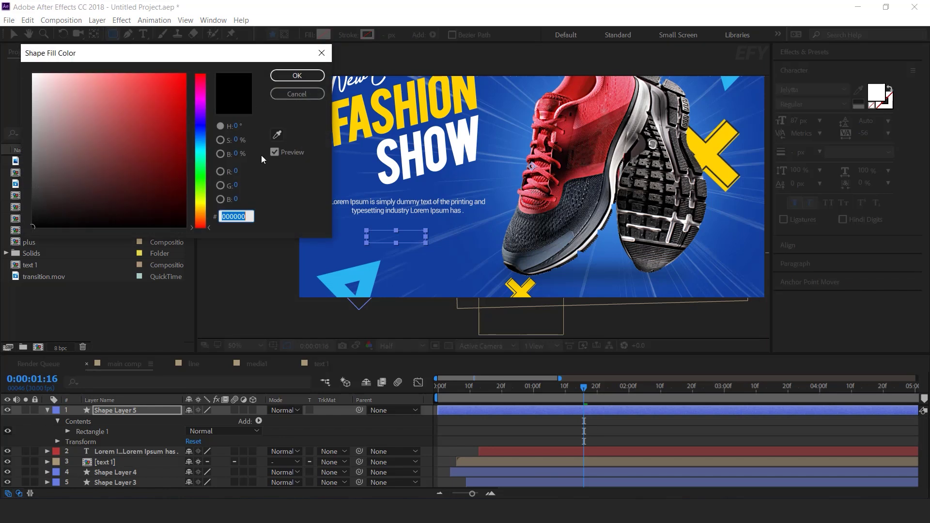
{"action": "left_click", "coordinate": [279, 131]}
{"action": "left_click", "coordinate": [346, 106]}
{"action": "left_click", "coordinate": [296, 75]}
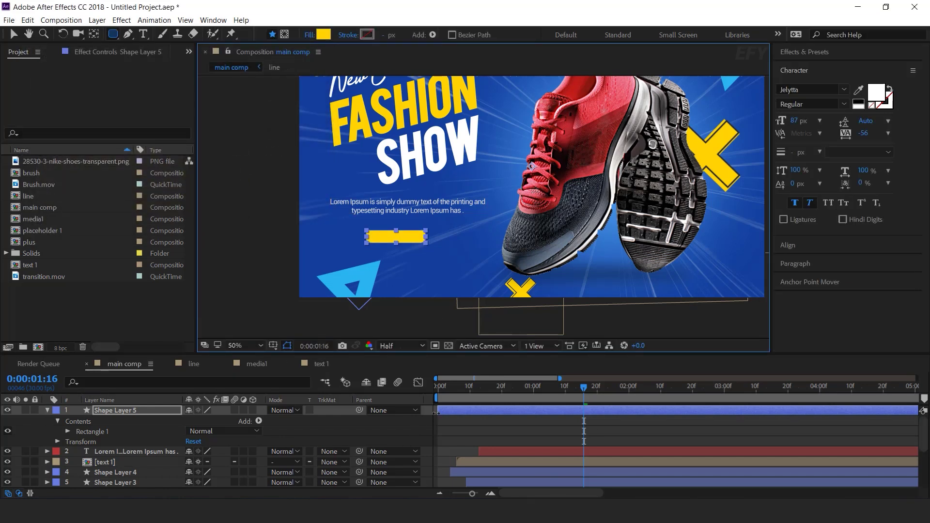
- Set the roundness of Shape Layer 5's Rectangle Path 1 to 403.5 to make a pill-shaped button
{"action": "left_click", "coordinate": [429, 438]}
{"action": "left_click", "coordinate": [122, 413]}
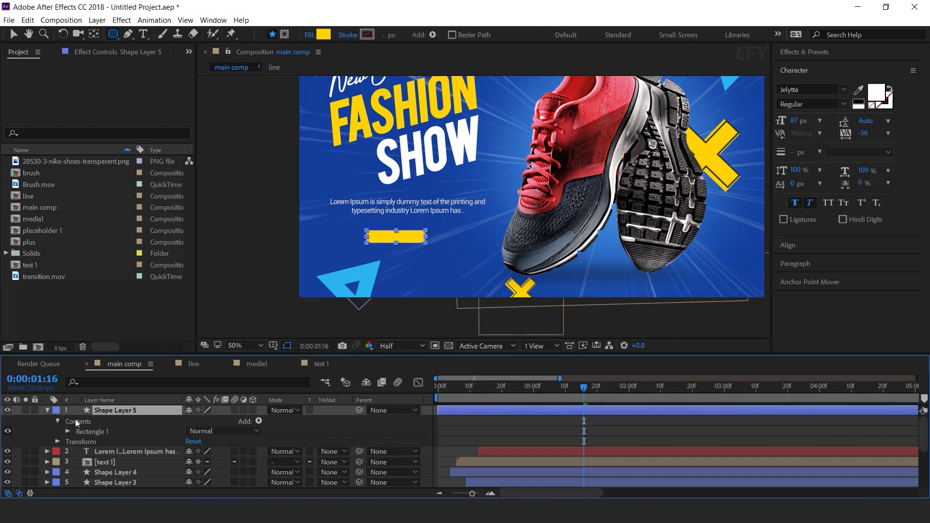
{"action": "left_click", "coordinate": [68, 431]}
{"action": "left_click", "coordinate": [78, 442]}
{"action": "left_click_drag", "start_coordinate": [191, 473], "coordinate": [387, 459]}
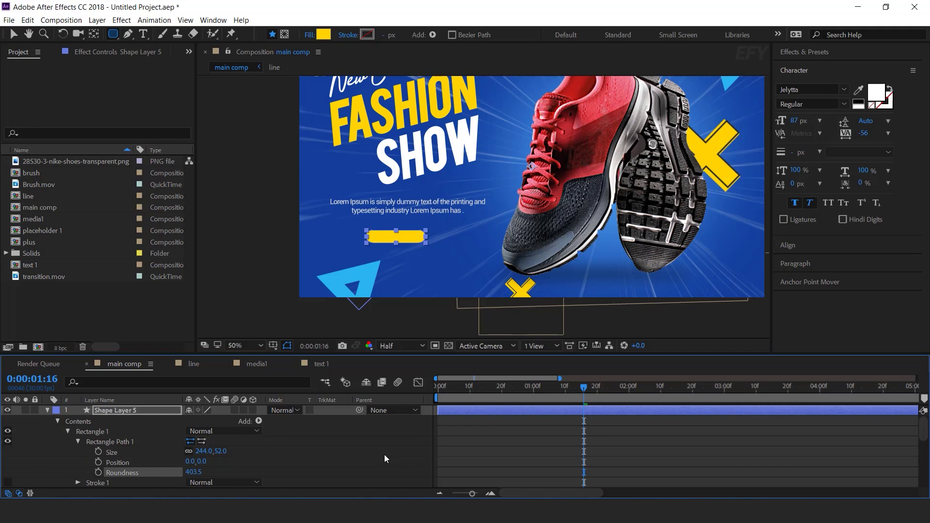
{"action": "left_click", "coordinate": [387, 458]}
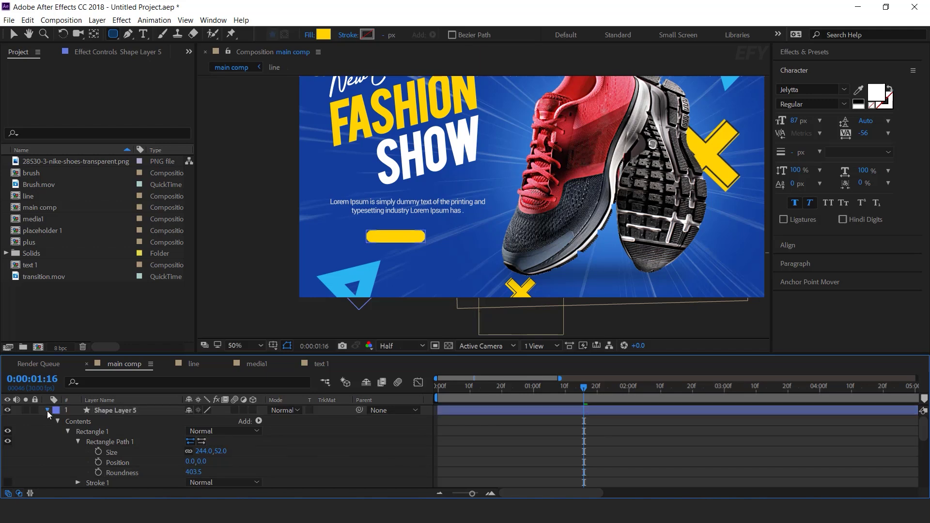
{"action": "left_click", "coordinate": [48, 411]}
- Nudge the yellow button shape sideways beneath the description text and centre its anchor point
{"action": "key", "text": "v"}
{"action": "scroll", "coordinate": [384, 236], "scroll_direction": "up", "scroll_amount": 1}
{"action": "left_click_drag", "start_coordinate": [384, 237], "coordinate": [503, 206]}
{"action": "left_click", "coordinate": [432, 236]}
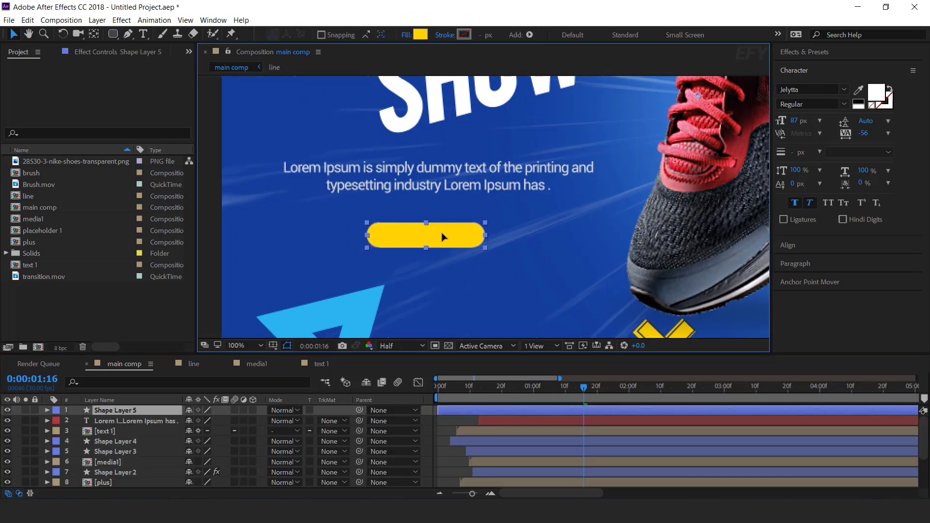
- Keyframe Shape Layer 5's Scale from 0% horizontal, 100% vertical at 0:00:00:00 to 100% at 0:00:00:20
{"action": "key", "text": "s"}
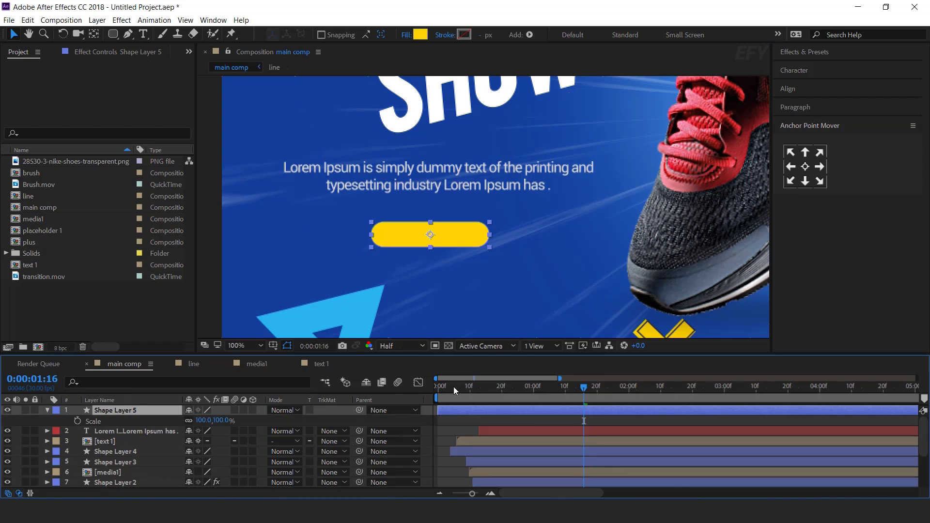
{"action": "left_click_drag", "start_coordinate": [453, 386], "coordinate": [500, 387]}
{"action": "left_click", "coordinate": [77, 420]}
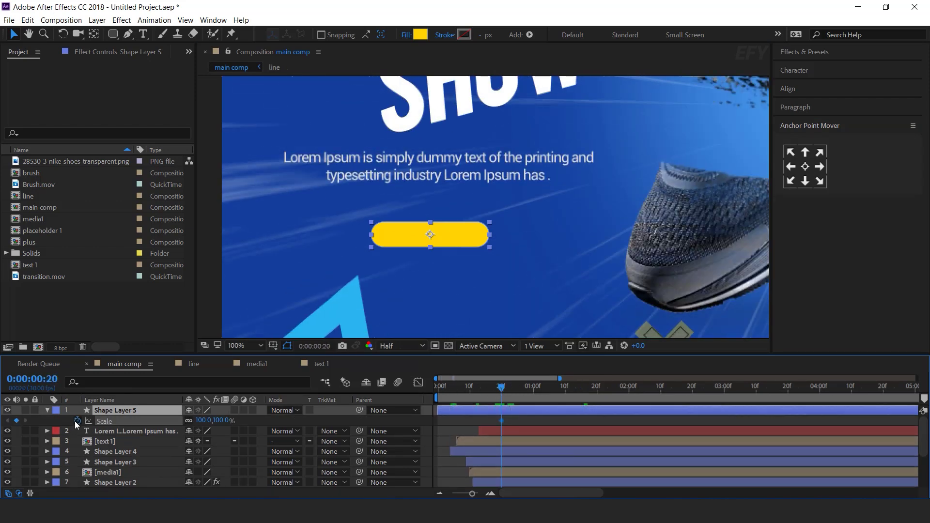
{"action": "key", "text": "Home"}
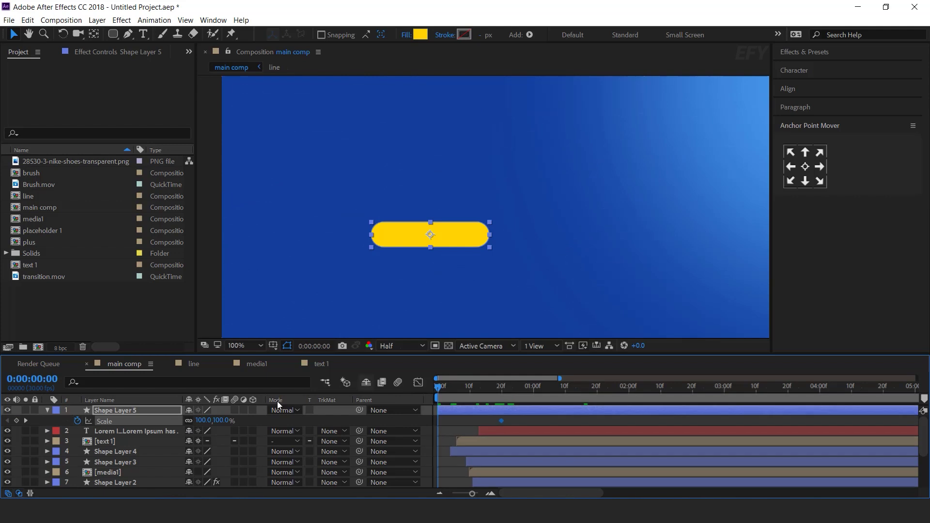
{"action": "left_click", "coordinate": [201, 420]}
{"action": "type", "text": "0"}
{"action": "key", "text": "Return"}
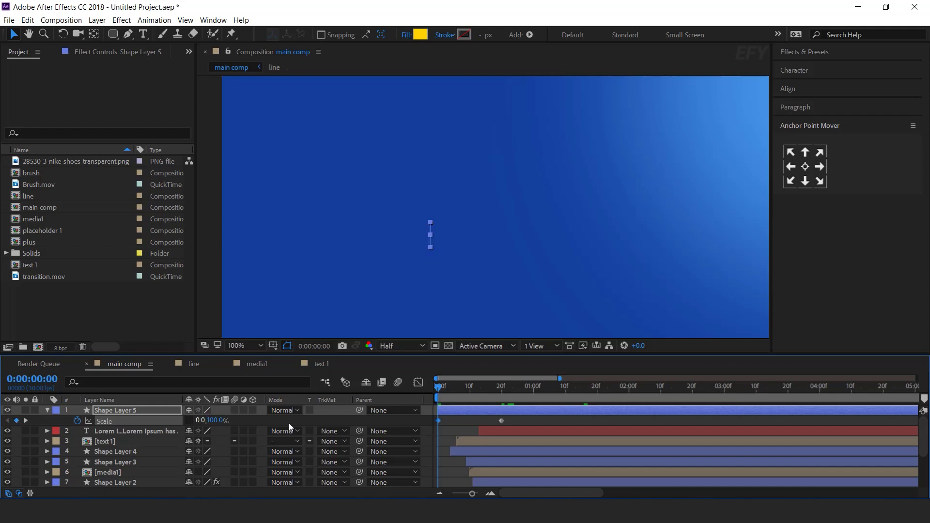
- Apply Easy Ease to both Scale keyframes of Shape Layer 5, refine their speed curve and preview the motion
{"action": "right_click", "coordinate": [438, 421]}
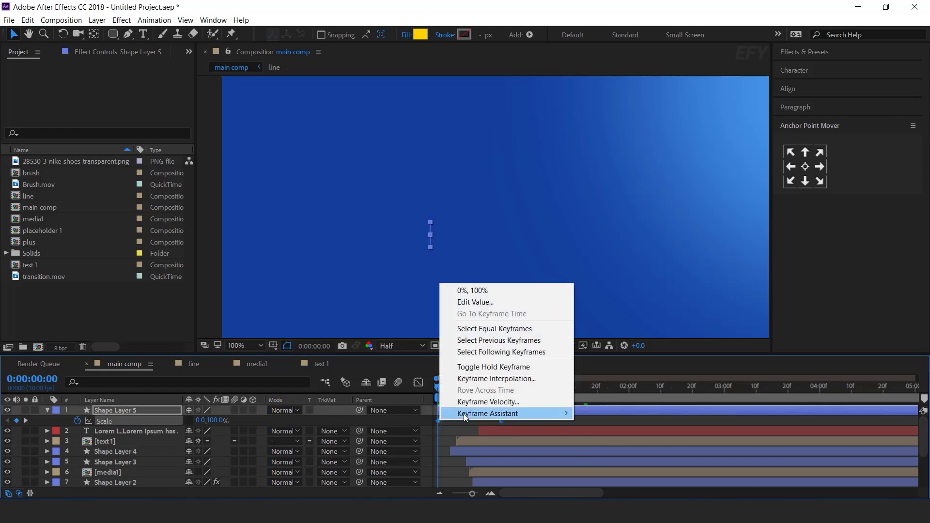
{"action": "mouse_move", "coordinate": [513, 413]}
{"action": "left_click", "coordinate": [640, 342]}
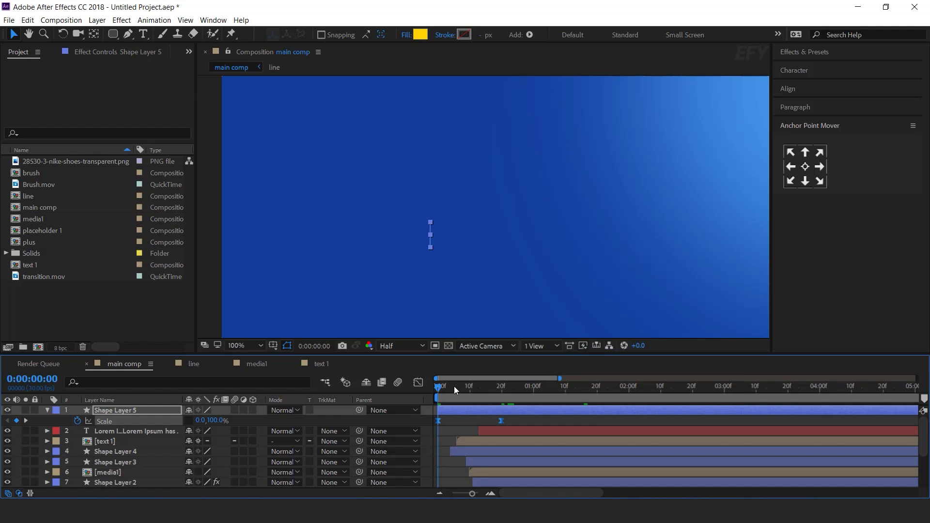
{"action": "left_click", "coordinate": [417, 383]}
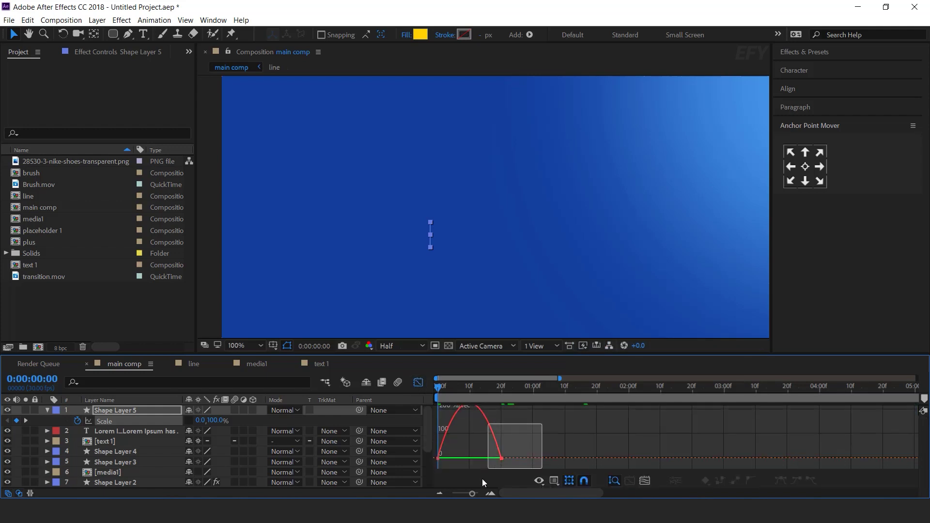
{"action": "left_click", "coordinate": [418, 382]}
{"action": "key", "text": "space"}
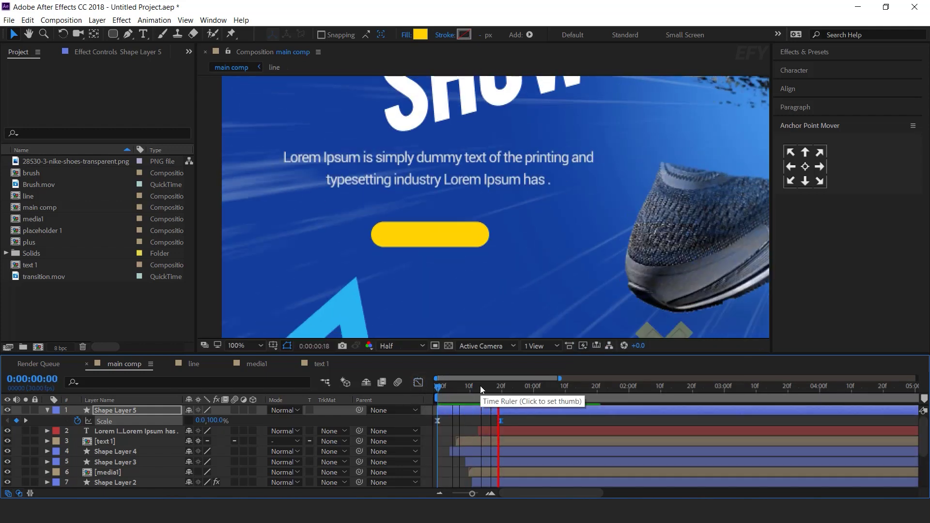
- Move Shape Layer 5's ending Scale keyframe to 0:00:00:13 and replay the button animation
{"action": "left_click", "coordinate": [479, 386]}
{"action": "left_click_drag", "start_coordinate": [502, 420], "coordinate": [481, 422]}
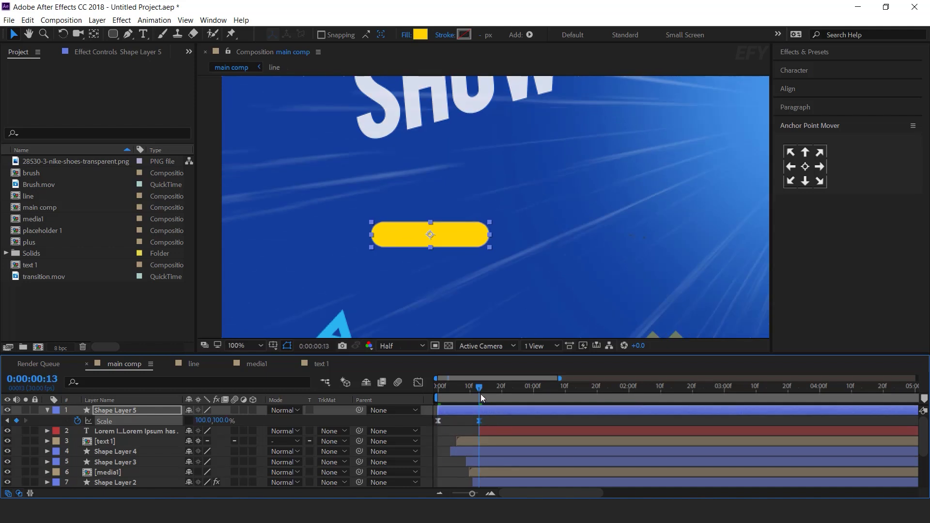
{"action": "key", "text": "Home"}
{"action": "key", "text": "space"}
{"action": "mouse_move", "coordinate": [475, 388]}
{"action": "left_mouse_down"}
{"action": "mouse_move", "coordinate": [438, 391]}
{"action": "mouse_move", "coordinate": [498, 391]}
{"action": "mouse_move", "coordinate": [460, 392]}
{"action": "left_mouse_up"}
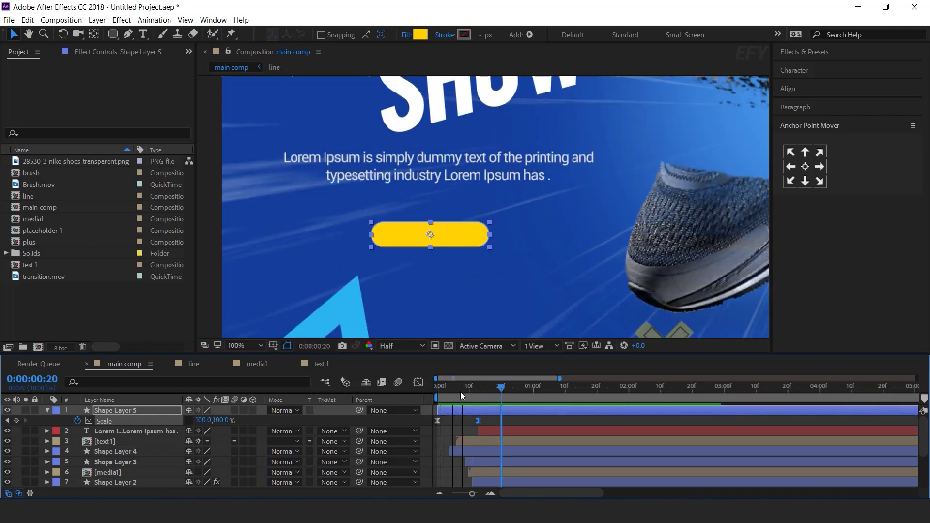
{"action": "left_click", "coordinate": [46, 411]}
- Add the text "Order Now" in near-black Roboto Medium, 31 px, centred on the yellow button
{"action": "left_click", "coordinate": [526, 389]}
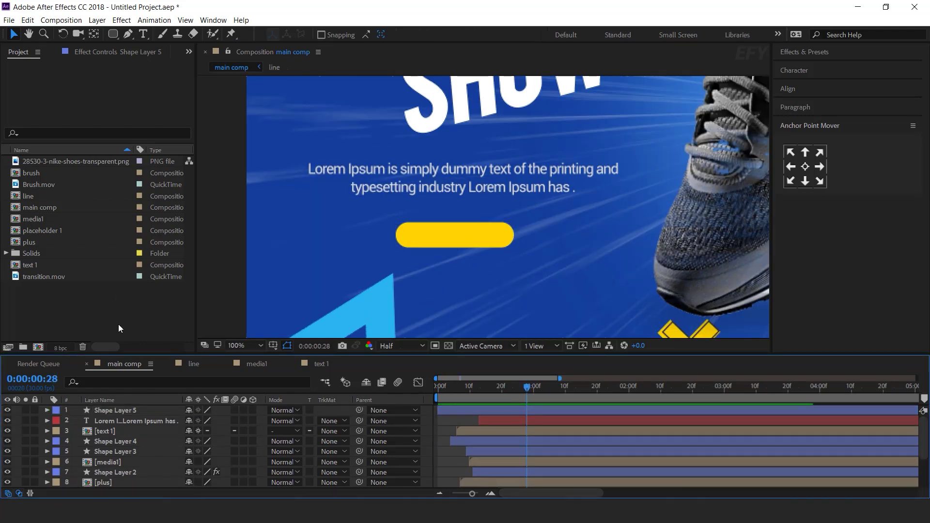
{"action": "left_click", "coordinate": [144, 35]}
{"action": "left_click", "coordinate": [423, 243]}
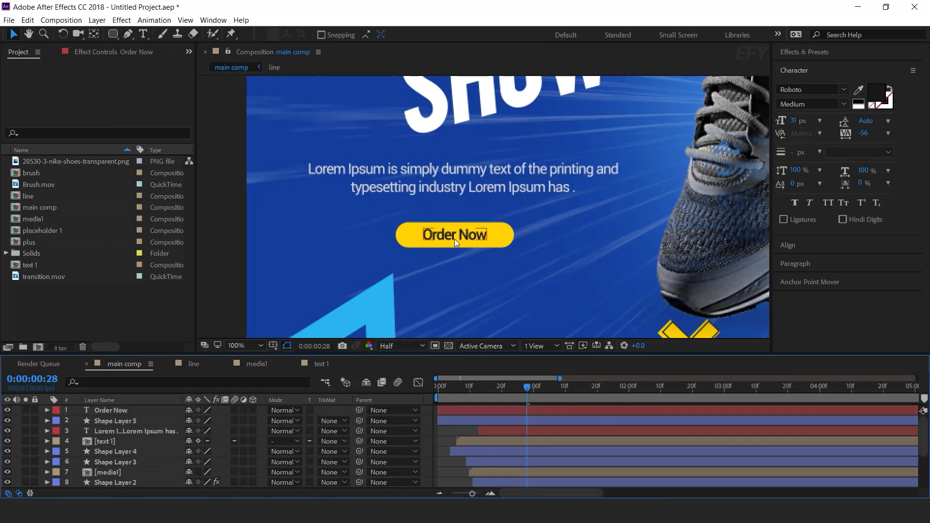
- Add a text animator with Position and Opacity properties to the Order Now layer
{"action": "left_click", "coordinate": [71, 410]}
{"action": "left_click", "coordinate": [47, 410]}
{"action": "left_click", "coordinate": [259, 421]}
{"action": "left_click", "coordinate": [318, 236]}
{"action": "left_click", "coordinate": [258, 421]}
{"action": "left_click", "coordinate": [301, 281]}
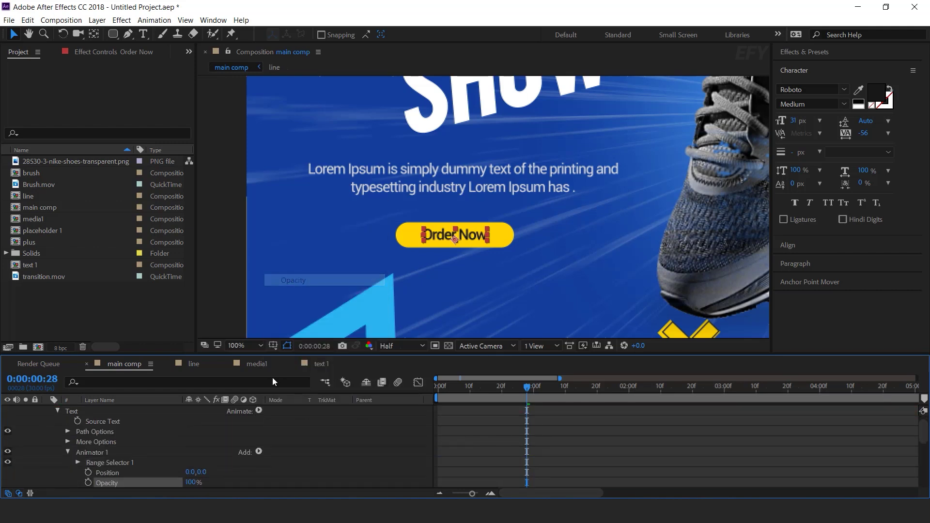
- Set the Order Now animator's position to -117, 0 and its opacity to 0%
{"action": "left_click_drag", "start_coordinate": [188, 473], "coordinate": [130, 477]}
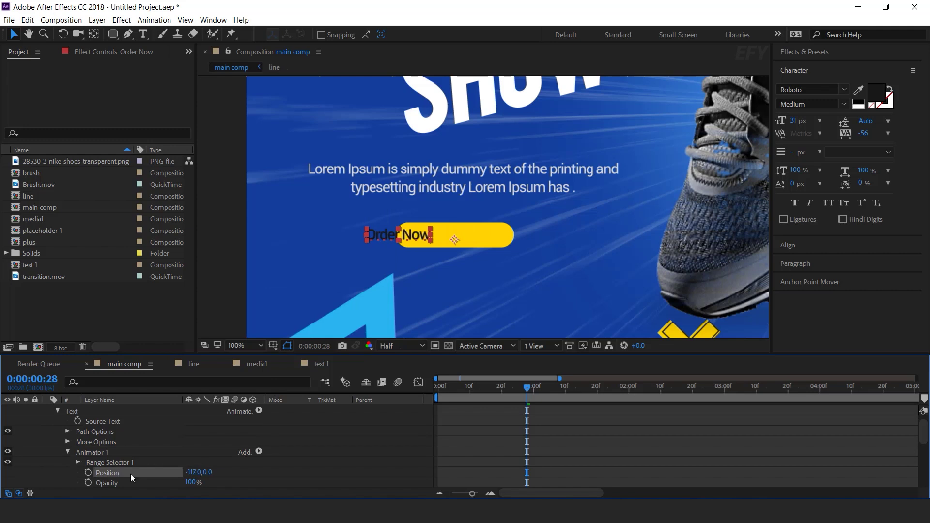
{"action": "left_click", "coordinate": [191, 483]}
{"action": "key", "text": "Return"}
- Add an Expression selector to Animator 1 of the Order Now layer
{"action": "left_click", "coordinate": [81, 451]}
{"action": "left_click", "coordinate": [260, 451]}
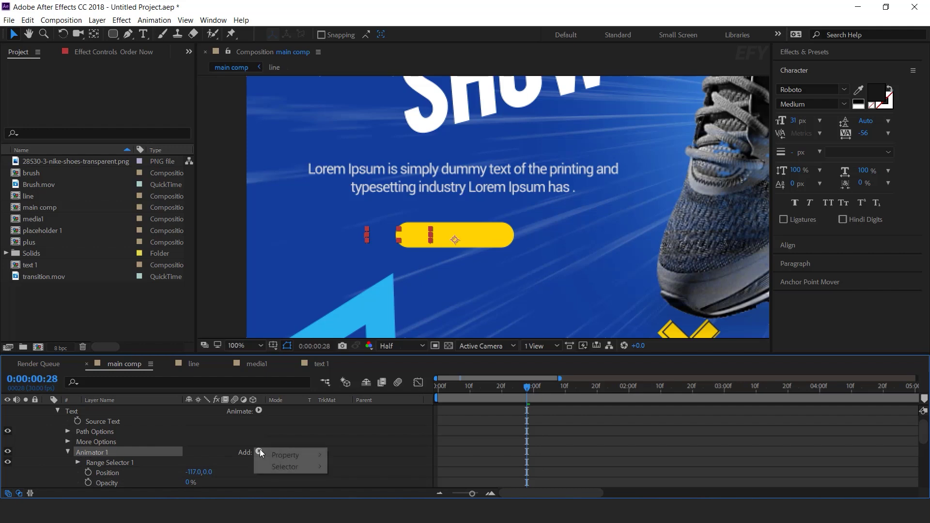
{"action": "mouse_move", "coordinate": [285, 466]}
{"action": "left_click", "coordinate": [358, 489]}
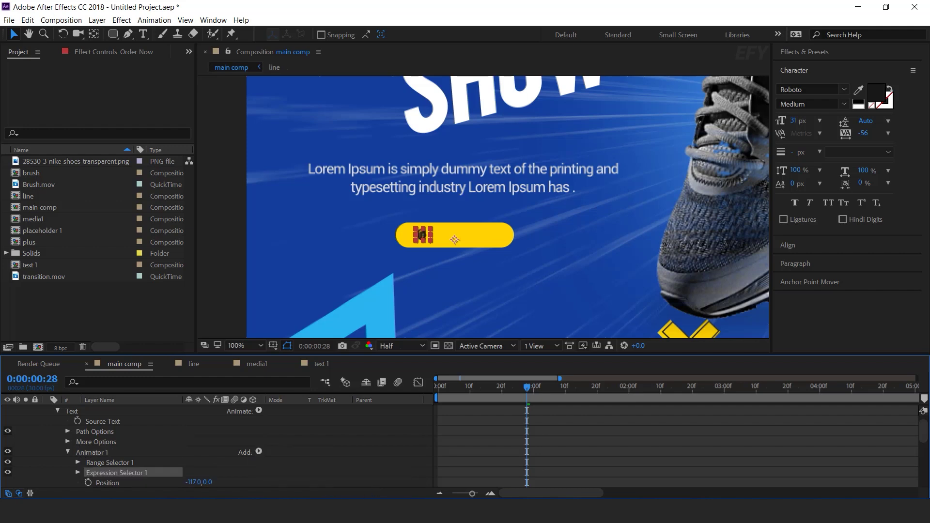
- Apply the delay script (delay = 0.03) as the expression on the Order Now layer's Expression Selector 1 Amount
{"action": "key", "text": "alt+Tab"}
{"action": "left_click", "coordinate": [654, 25]}
{"action": "scroll", "coordinate": [100, 458], "scroll_direction": "down", "scroll_amount": 3}
{"action": "left_click", "coordinate": [77, 411]}
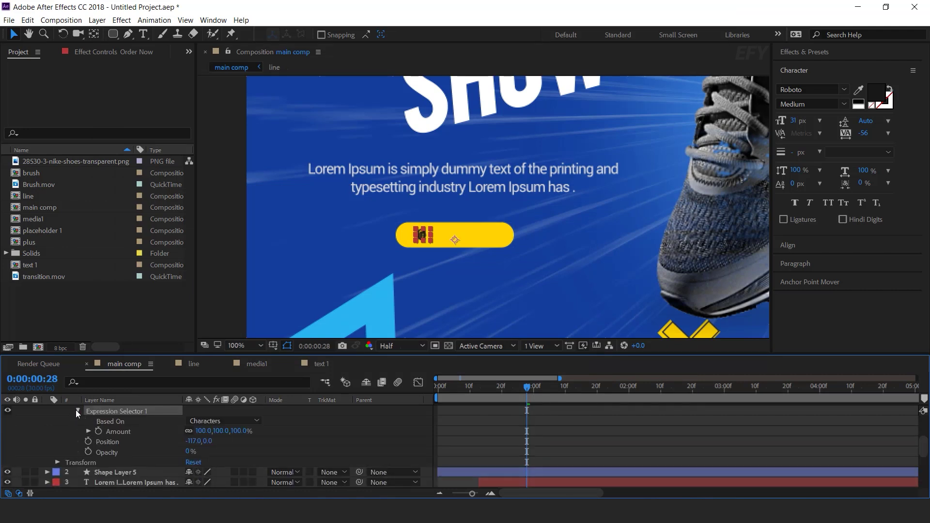
{"action": "left_click", "coordinate": [97, 432], "text": "alt"}
{"action": "key", "text": "BackSpace"}
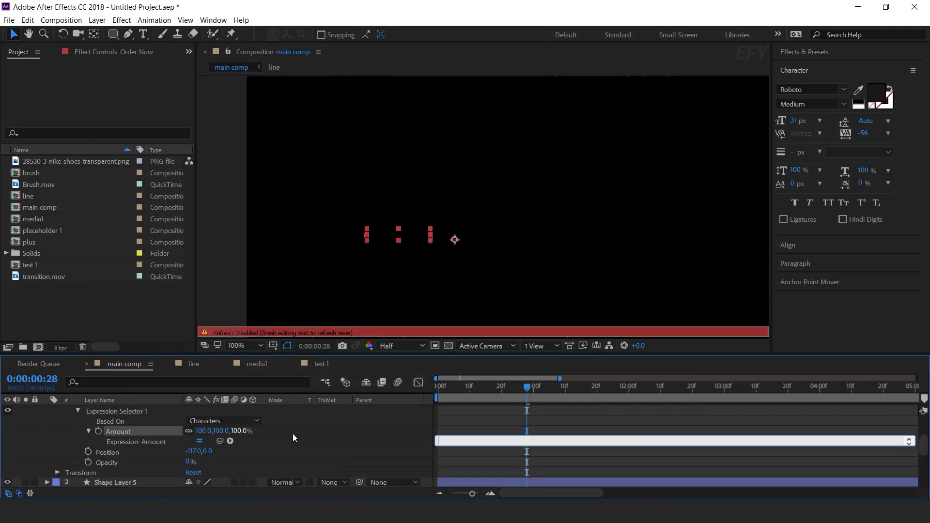
{"action": "type", "text": "delay = 0.03;"}
{"action": "left_click", "coordinate": [295, 432]}
- Base the Order Now layer's Expression Selector 1 on Words and preview the button text animation
{"action": "left_click", "coordinate": [244, 421]}
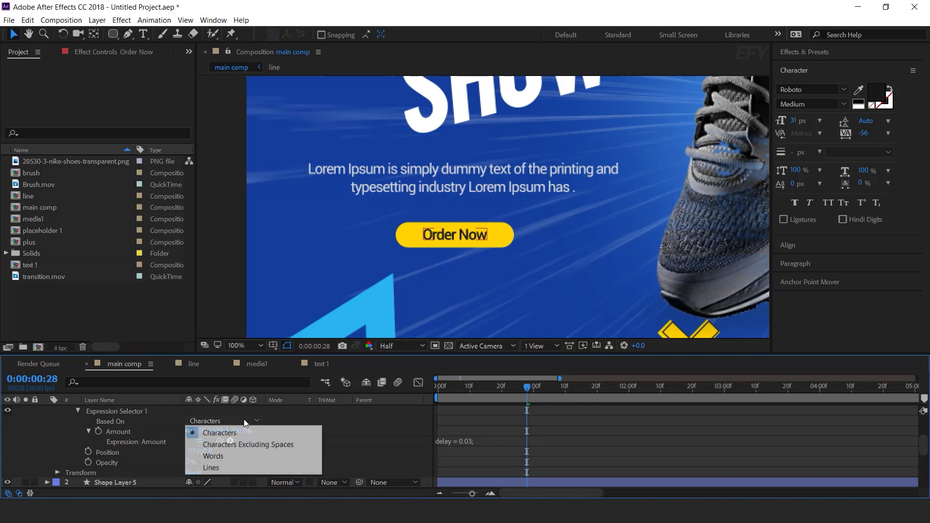
{"action": "left_click", "coordinate": [300, 455]}
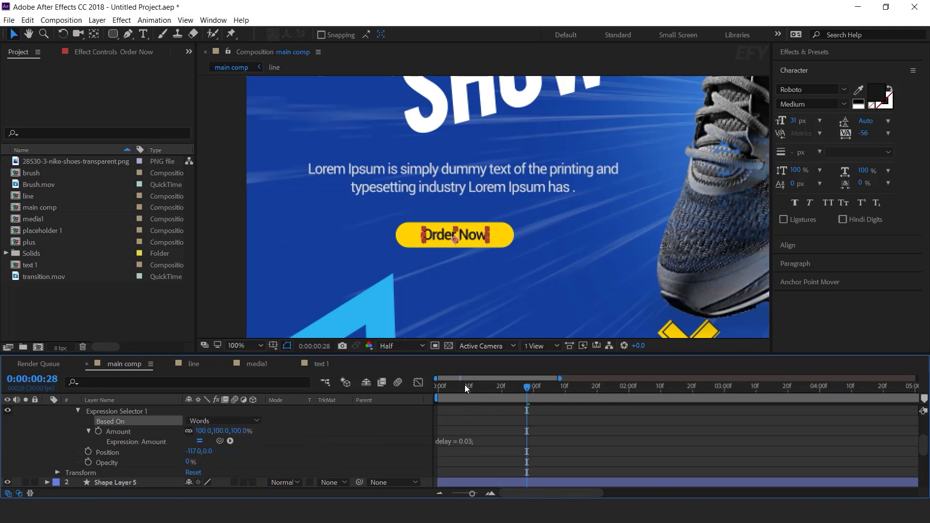
{"action": "key", "text": "space"}
{"action": "left_click", "coordinate": [472, 389]}
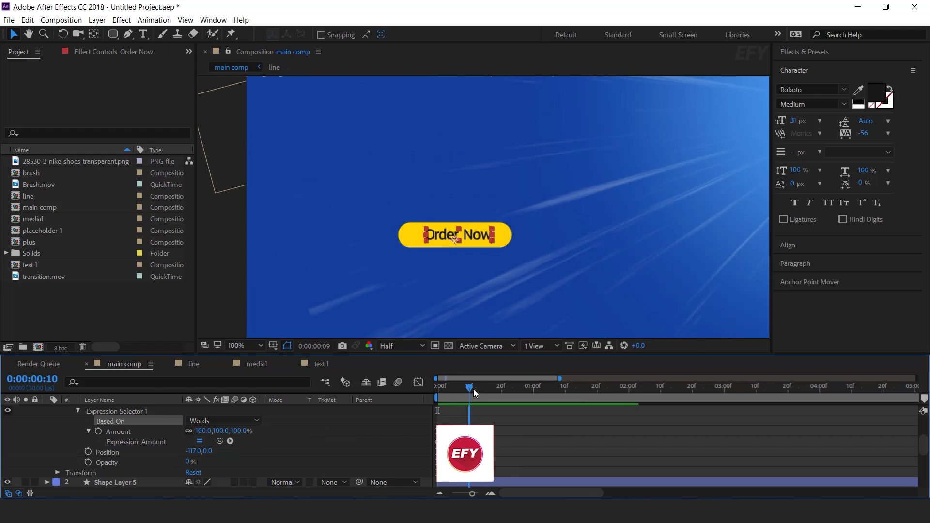
- Shift the Order Now layer and Shape Layer 5 to start at about frame 11 and preview the composition
{"action": "scroll", "coordinate": [278, 443], "scroll_direction": "up", "scroll_amount": 3}
{"action": "left_click", "coordinate": [154, 411]}
{"action": "key", "text": "u"}
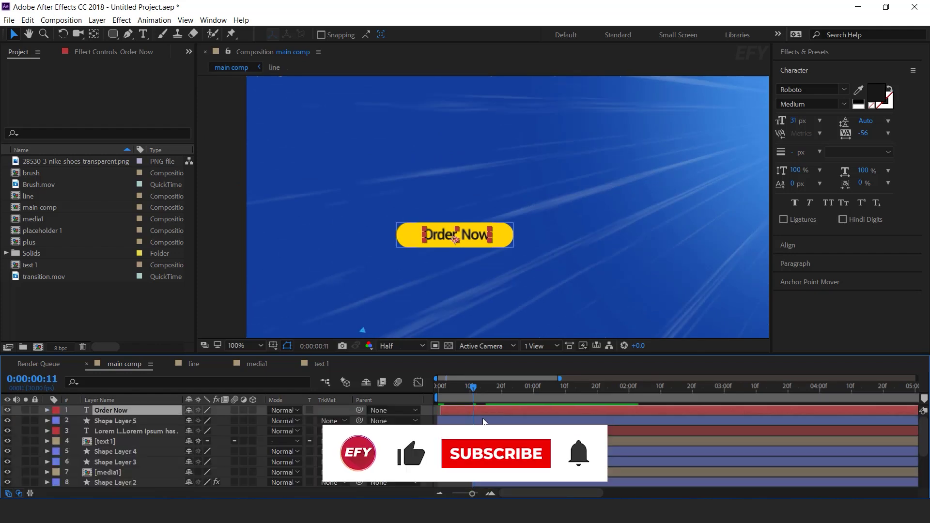
{"action": "left_click_drag", "start_coordinate": [495, 421], "coordinate": [537, 421]}
{"action": "scroll", "coordinate": [529, 269], "scroll_direction": "down", "scroll_amount": 3}
{"action": "left_click_drag", "start_coordinate": [529, 270], "coordinate": [510, 282]}
{"action": "left_click", "coordinate": [440, 388]}
{"action": "key", "text": "space"}
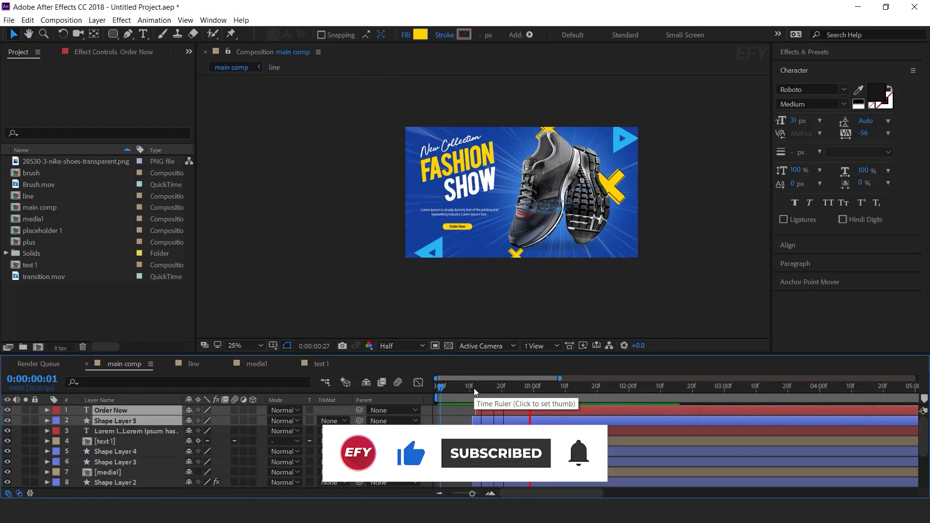
- Delay Shape Layer 5 to about frame 19 and the Order Now layer to about frame 26, and preview the timing
{"action": "key", "text": "space"}
{"action": "left_click_drag", "start_coordinate": [504, 421], "coordinate": [529, 421]}
{"action": "left_click_drag", "start_coordinate": [529, 410], "coordinate": [547, 410]}
{"action": "left_click", "coordinate": [473, 388]}
{"action": "key", "text": "space"}
{"action": "key", "text": "space"}
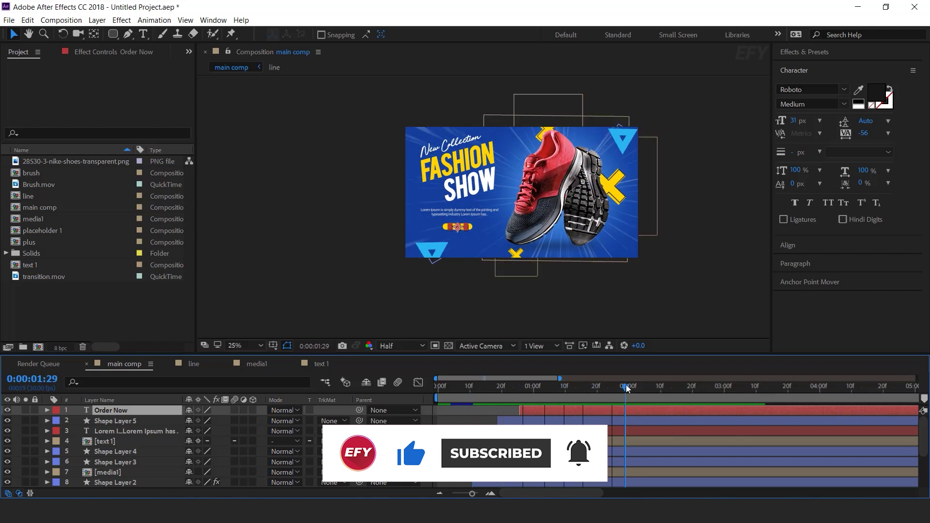
- Draw a circle about 112 px across over the shoe sole's lower end, with no fill and a 120 px stroke
{"action": "scroll", "coordinate": [678, 277], "scroll_direction": "up", "scroll_amount": 2}
{"action": "left_click_drag", "start_coordinate": [678, 277], "coordinate": [549, 261]}
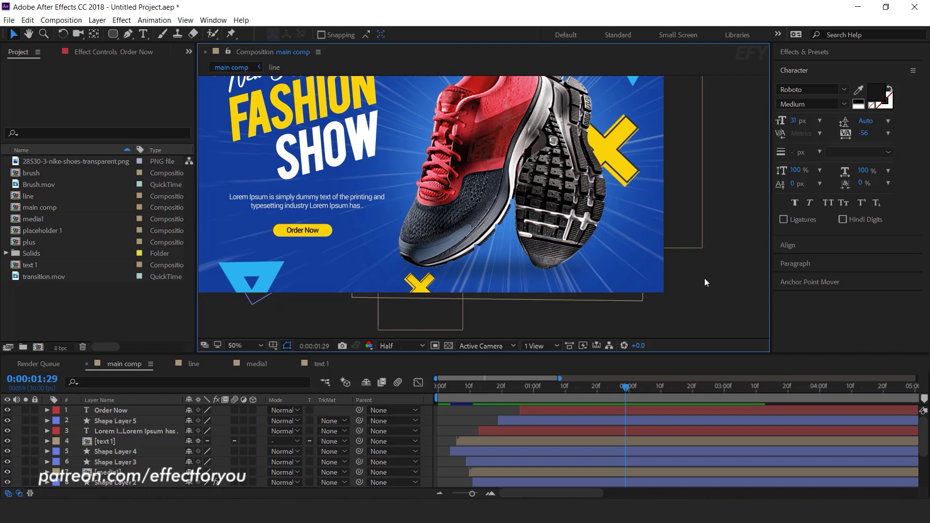
{"action": "left_click", "coordinate": [68, 315]}
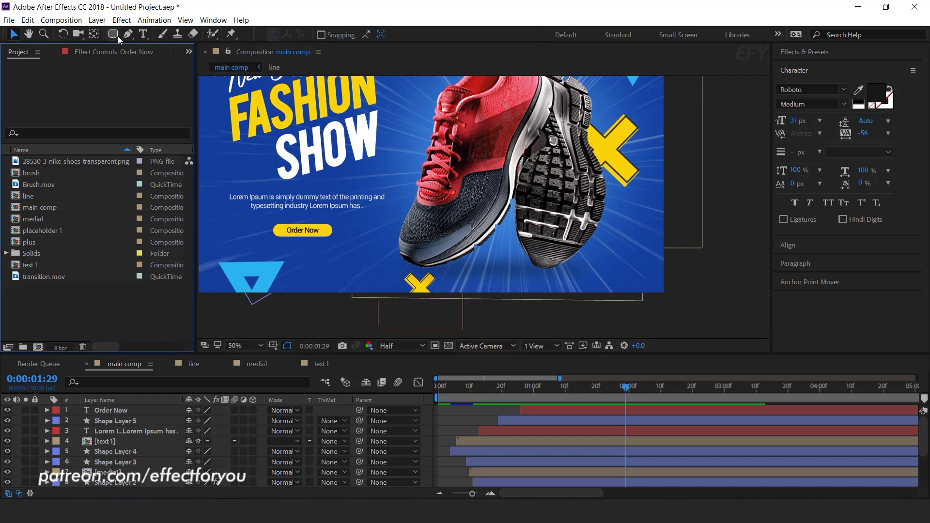
{"action": "left_click_drag", "start_coordinate": [113, 34], "coordinate": [145, 62]}
{"action": "left_click", "coordinate": [308, 35]}
{"action": "left_click", "coordinate": [145, 83]}
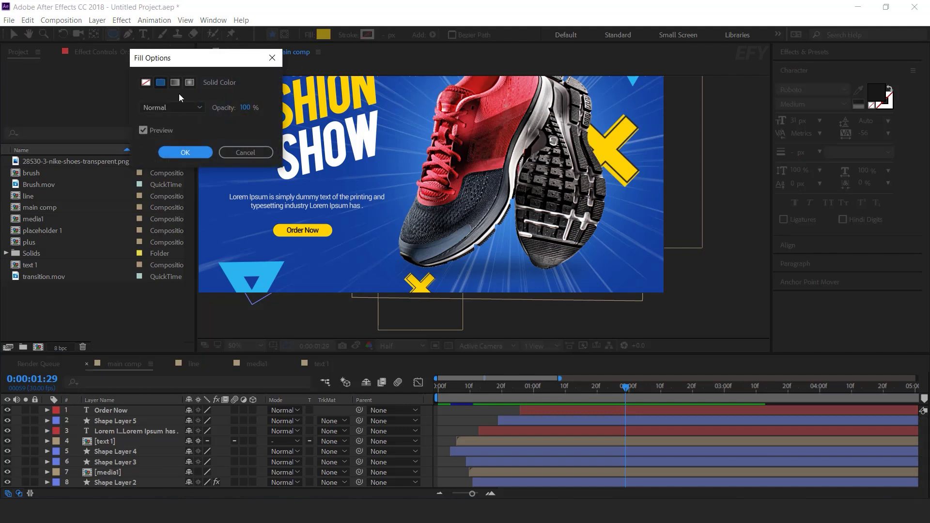
{"action": "left_click", "coordinate": [183, 152]}
{"action": "left_click_drag", "start_coordinate": [410, 34], "coordinate": [396, 41]}
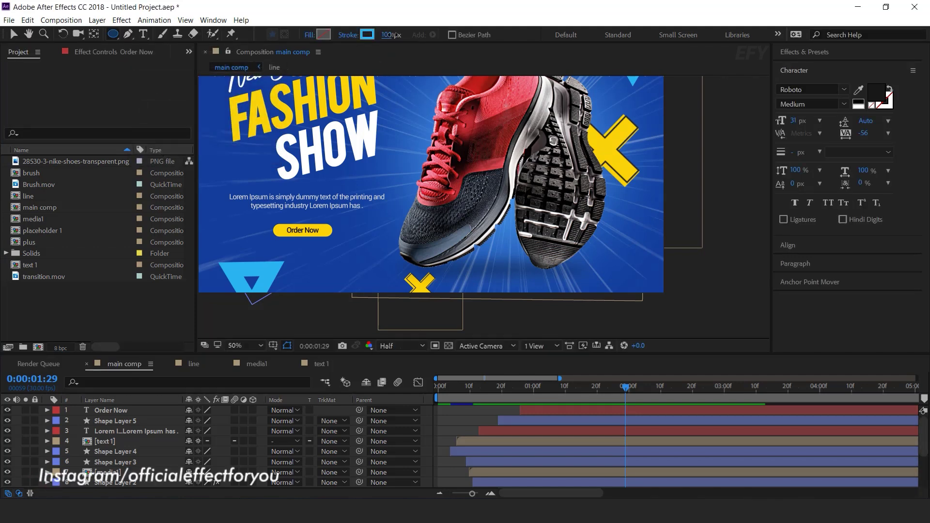
{"action": "mouse_move", "coordinate": [554, 220]}
{"action": "left_mouse_down"}
{"action": "mouse_move", "coordinate": [607, 273]}
{"action": "mouse_move", "coordinate": [596, 251]}
{"action": "left_mouse_up"}
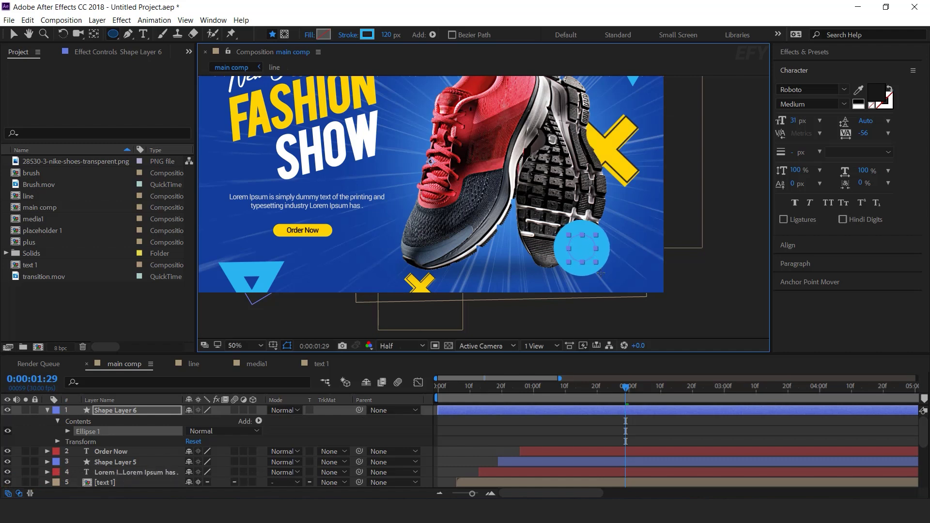
- Set the circle's stroke color to the yellow of the large cross (FFD400) using the color picker's eyedropper
{"action": "left_click", "coordinate": [366, 35]}
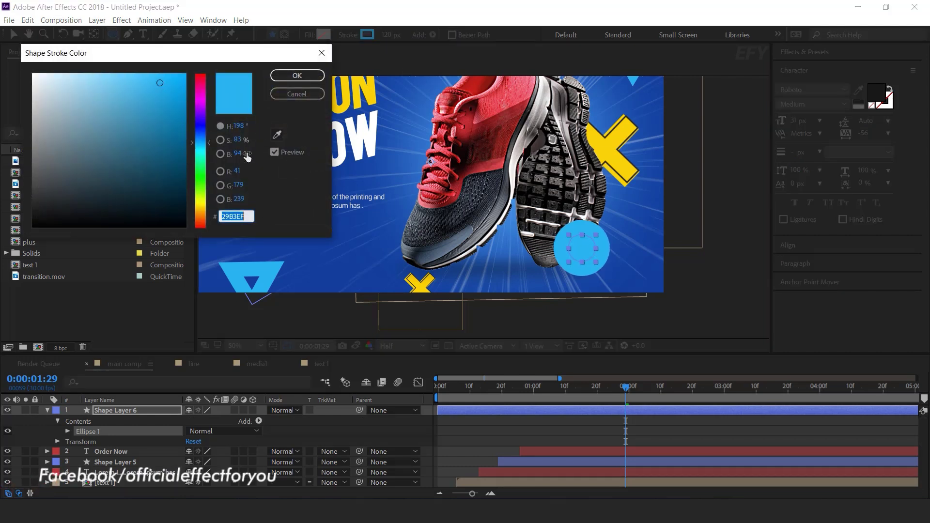
{"action": "left_click", "coordinate": [279, 136]}
{"action": "left_click", "coordinate": [612, 148]}
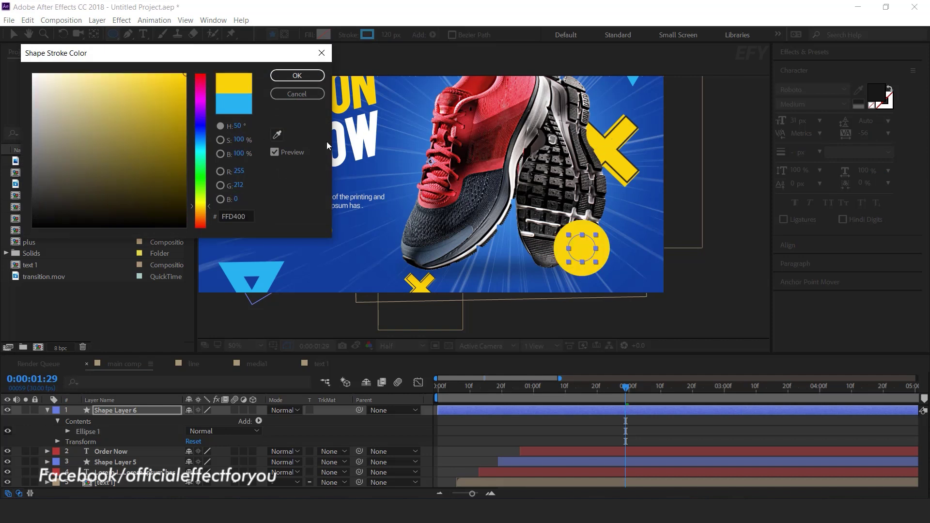
{"action": "left_click", "coordinate": [293, 78]}
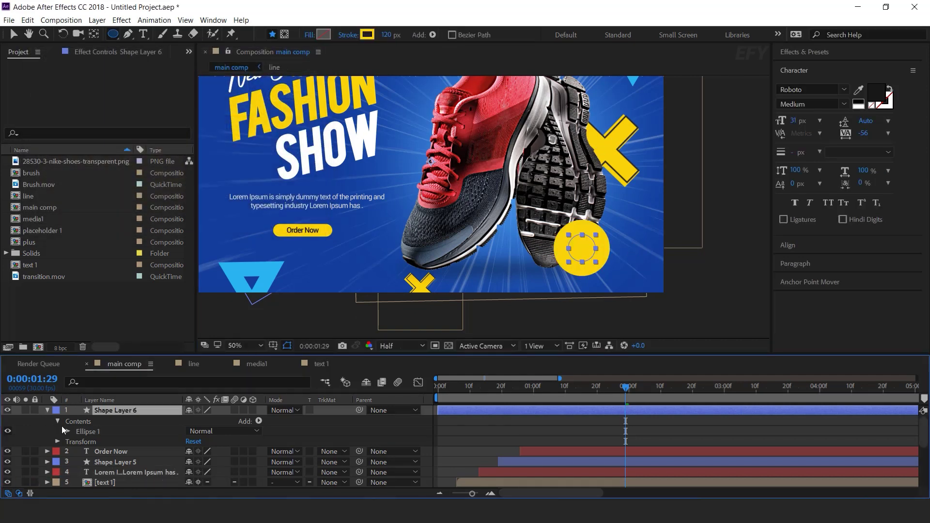
- Set the size of Ellipse Path 1 in Shape Layer 6 to 120, 120
{"action": "left_click", "coordinate": [67, 431]}
{"action": "left_click", "coordinate": [78, 442]}
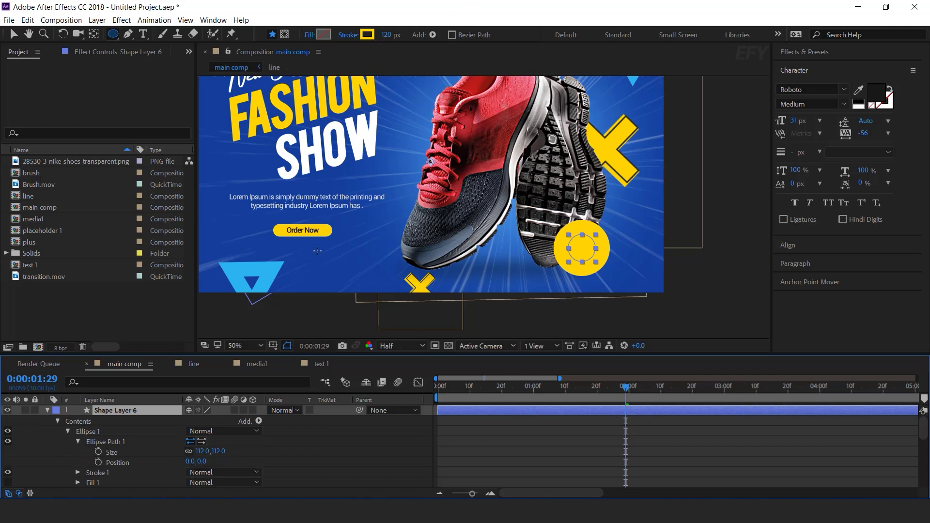
{"action": "left_click", "coordinate": [221, 451]}
{"action": "type", "text": "120"}
{"action": "key", "text": "Return"}
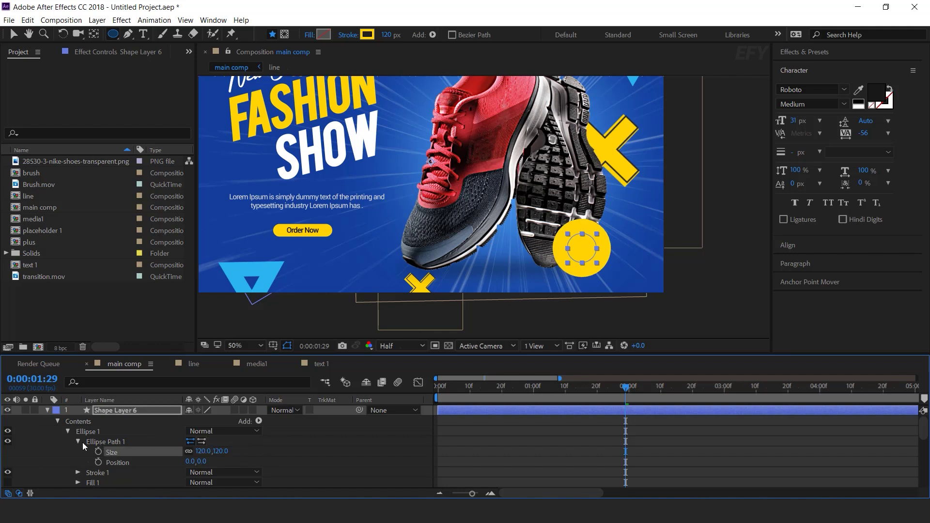
{"action": "left_click", "coordinate": [77, 442]}
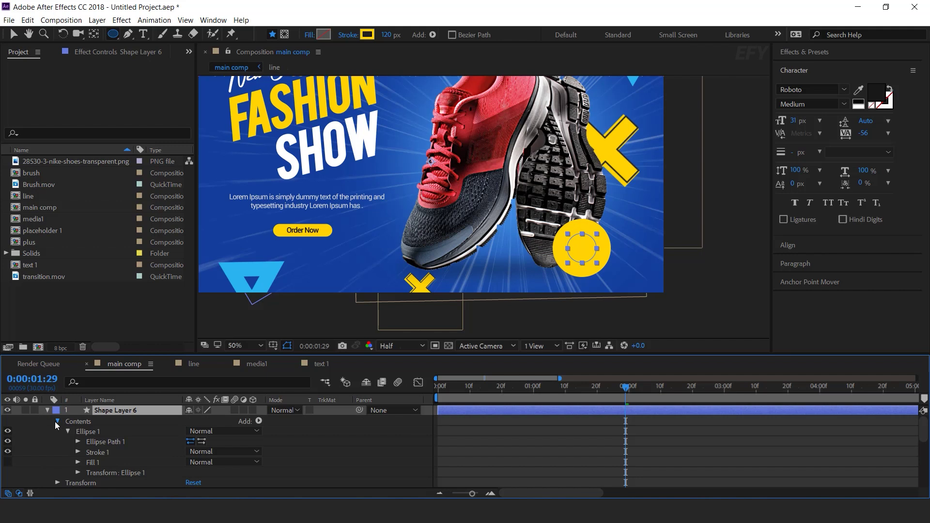
- Add Trim Paths to the contents of Shape Layer 6
{"action": "left_click", "coordinate": [56, 421]}
{"action": "left_click", "coordinate": [258, 422]}
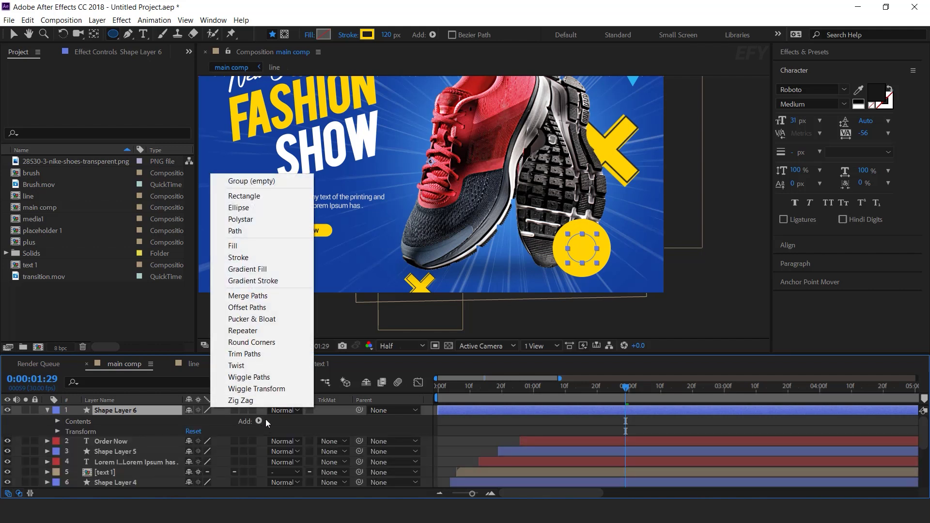
{"action": "left_click", "coordinate": [274, 350]}
- Keyframe the Trim Paths End of Shape Layer 6 from 0% at frame 0 to 100% at about frame 13
{"action": "left_click_drag", "start_coordinate": [455, 388], "coordinate": [417, 391]}
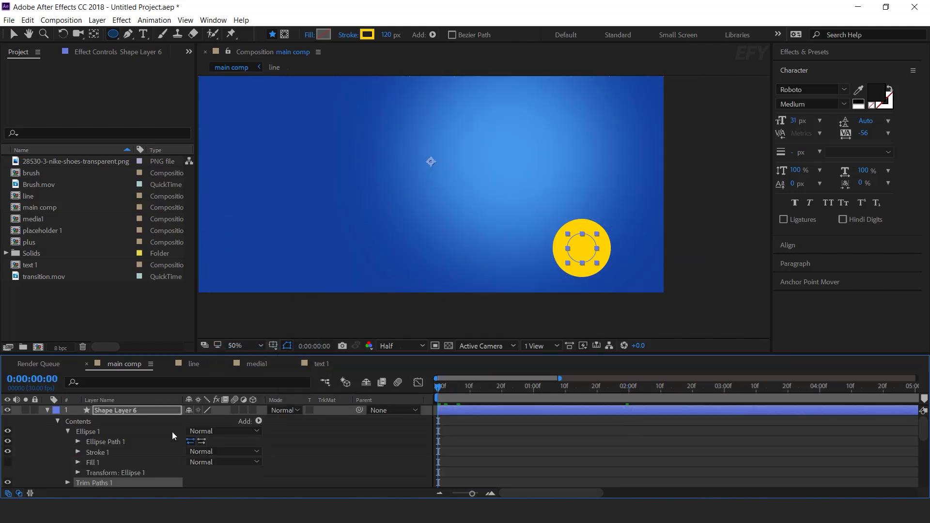
{"action": "scroll", "coordinate": [78, 472], "scroll_direction": "down", "scroll_amount": 3}
{"action": "left_click", "coordinate": [67, 422]}
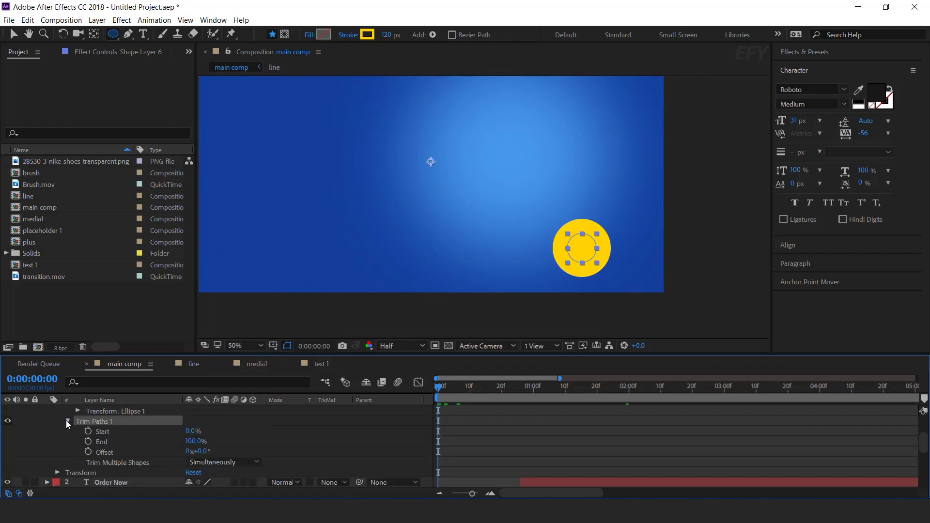
{"action": "left_click", "coordinate": [87, 441]}
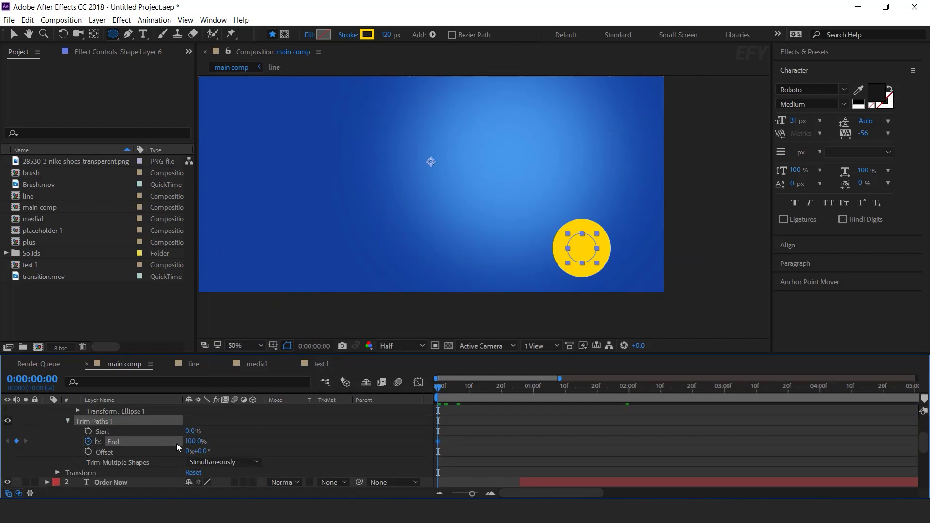
{"action": "left_click_drag", "start_coordinate": [118, 441], "coordinate": [11, 443]}
{"action": "left_click_drag", "start_coordinate": [436, 389], "coordinate": [479, 391]}
{"action": "left_click_drag", "start_coordinate": [192, 442], "coordinate": [419, 448]}
{"action": "key", "text": "Home"}
{"action": "key", "text": "v"}
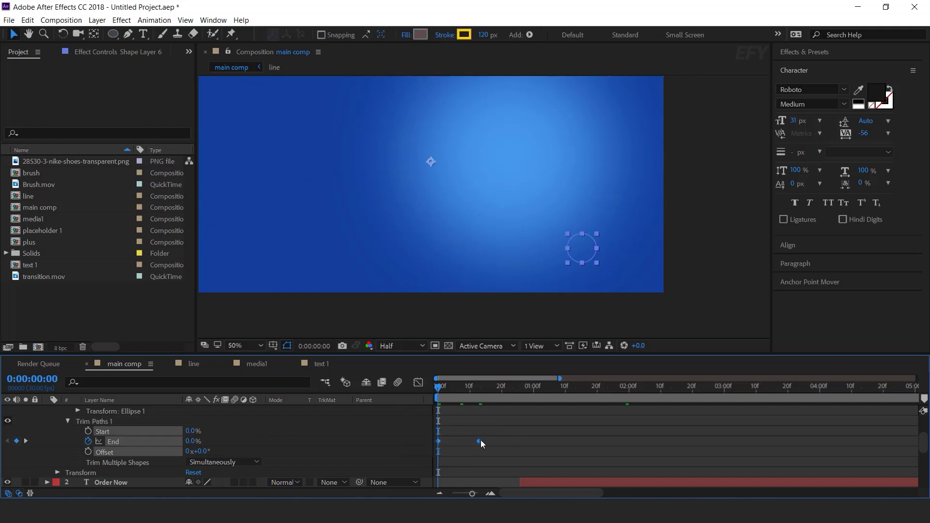
- Apply Easy Ease to the End keyframes, shape the speed graph to start fast and slow down gradually, and preview the reveal
{"action": "right_click", "coordinate": [480, 439]}
{"action": "mouse_move", "coordinate": [569, 434]}
{"action": "left_click", "coordinate": [673, 363]}
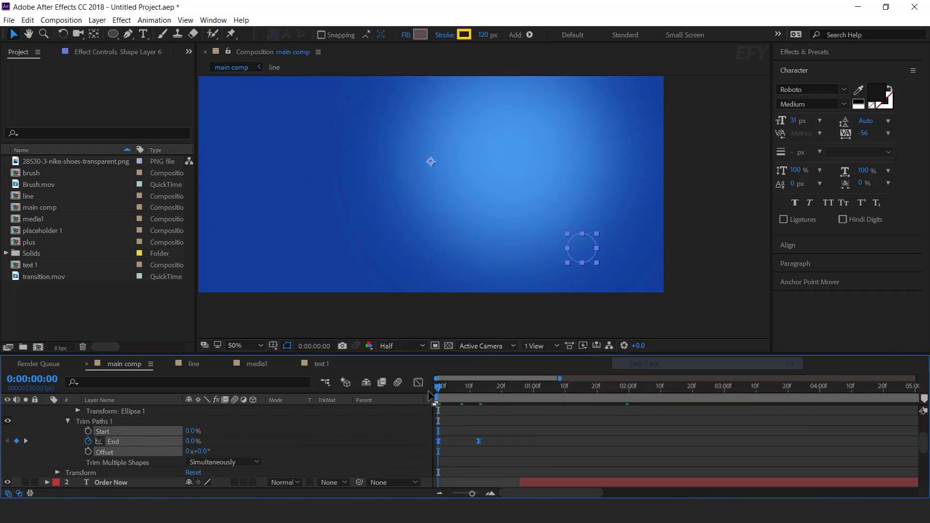
{"action": "key", "text": "shift+F3"}
{"action": "left_click_drag", "start_coordinate": [473, 466], "coordinate": [458, 464]}
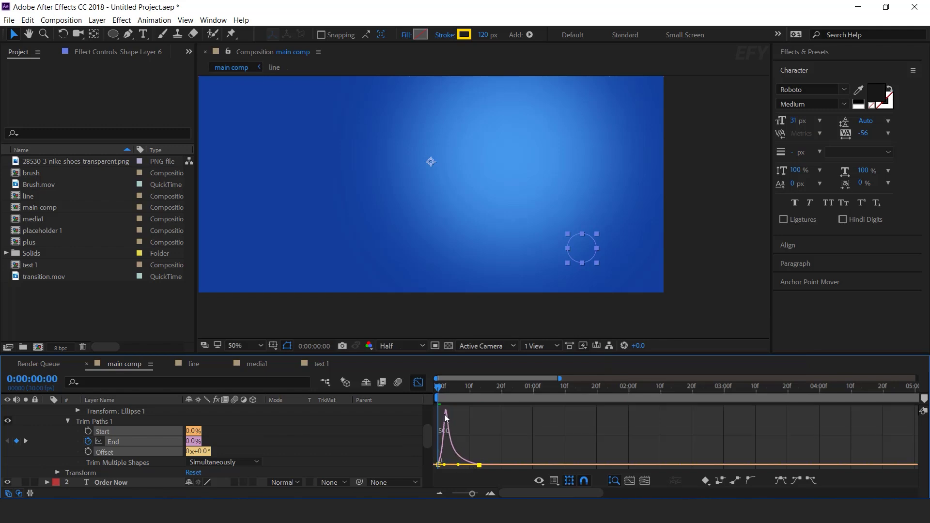
{"action": "left_click", "coordinate": [418, 382]}
{"action": "key", "text": "space"}
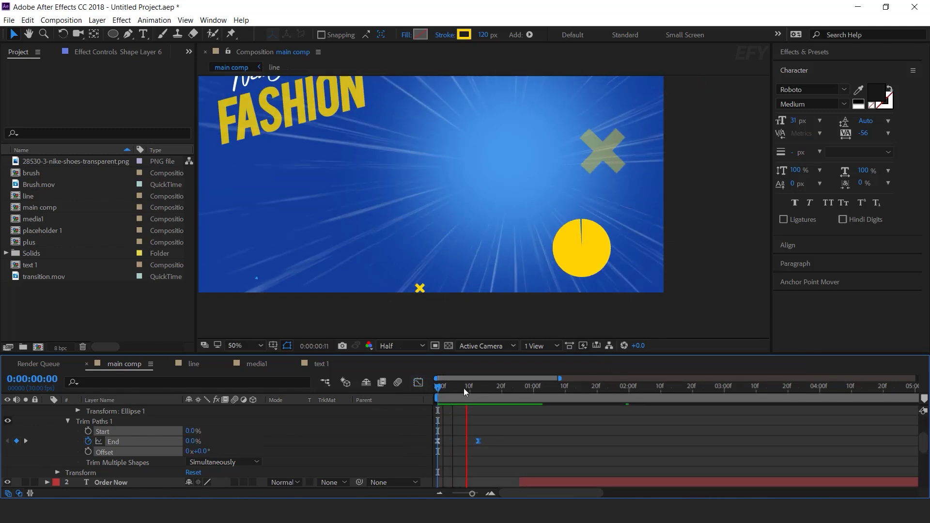
- Move the second Trim Paths End keyframe to about frame 18 and replay the circle reveal
{"action": "left_click", "coordinate": [464, 386]}
{"action": "left_click_drag", "start_coordinate": [478, 441], "coordinate": [494, 441]}
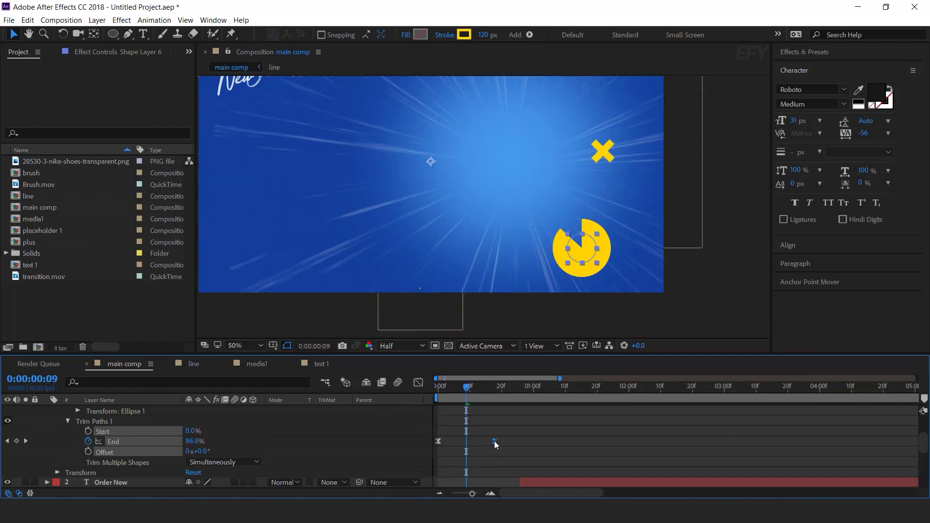
{"action": "left_click", "coordinate": [436, 390]}
{"action": "key", "text": "space"}
- Shift Shape Layer 6 to start at about frame 17 and preview the circle's timing
{"action": "left_click_drag", "start_coordinate": [473, 387], "coordinate": [507, 409]}
{"action": "scroll", "coordinate": [78, 434], "scroll_direction": "up", "scroll_amount": 3}
{"action": "left_click", "coordinate": [47, 410]}
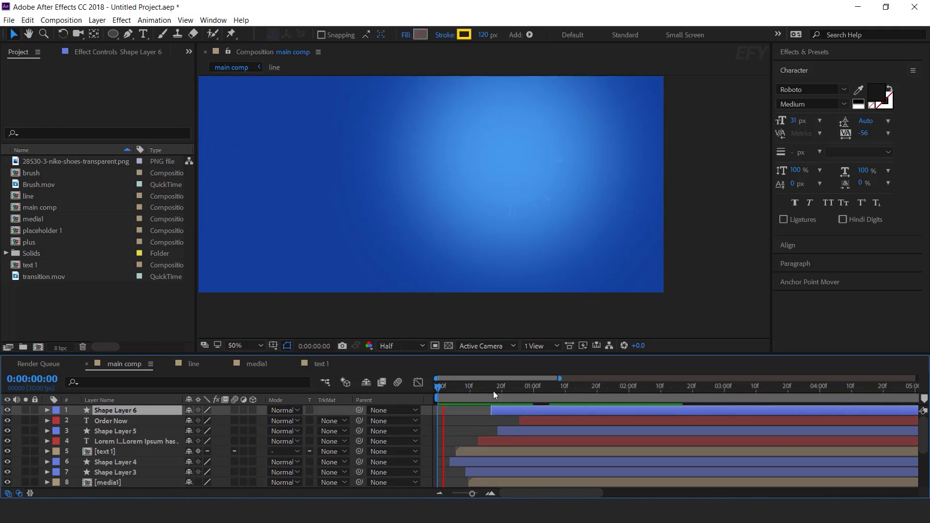
{"action": "left_click_drag", "start_coordinate": [515, 388], "coordinate": [550, 392]}
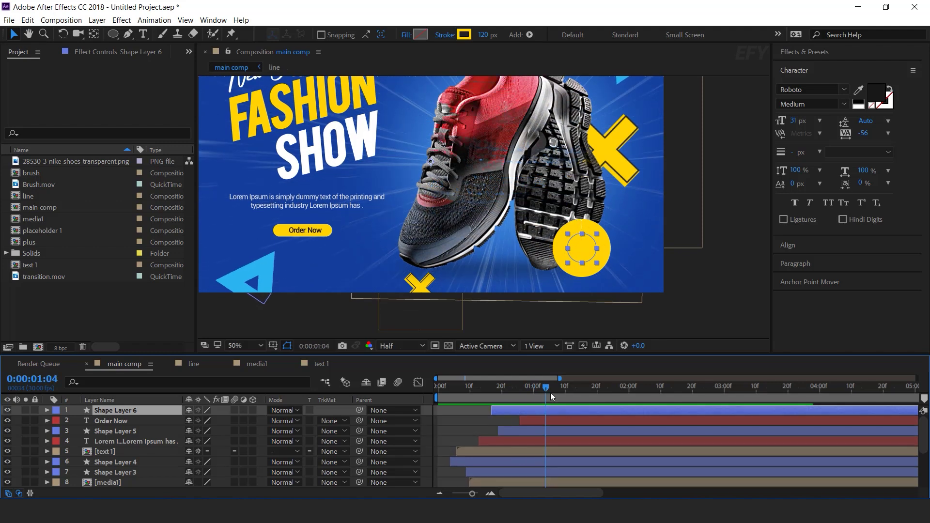
- Add the text "50%" in black Bebas with faux bold and faux italic on the yellow circle
{"action": "left_click", "coordinate": [482, 414]}
{"action": "left_click", "coordinate": [144, 145]}
{"action": "left_click", "coordinate": [142, 35]}
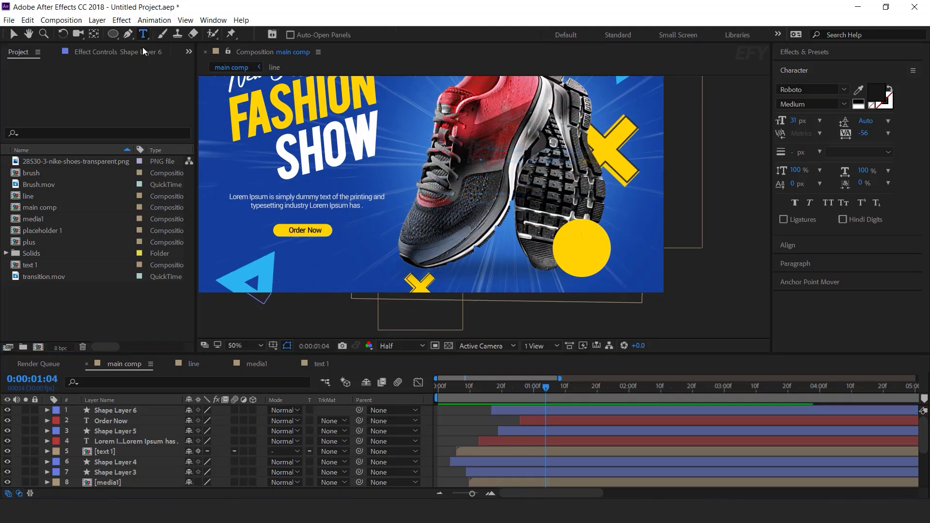
{"action": "scroll", "coordinate": [598, 286], "scroll_direction": "up", "scroll_amount": 2}
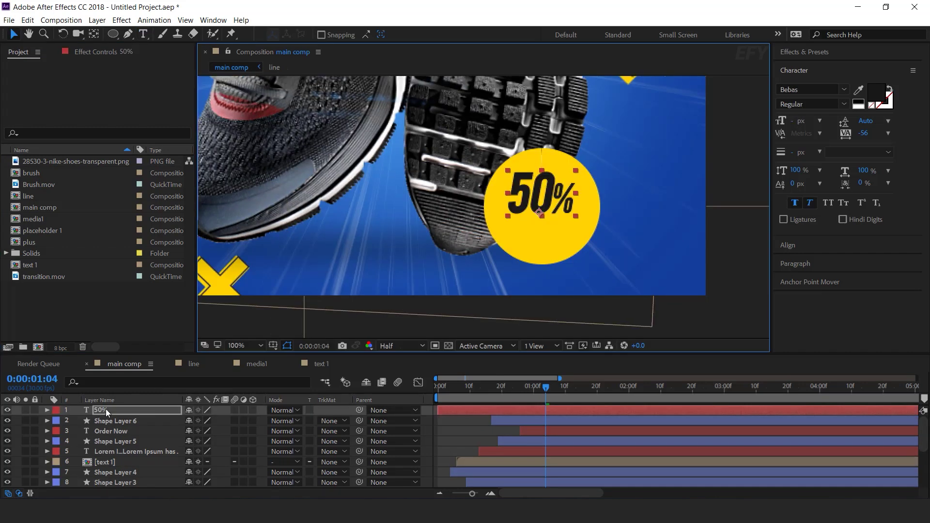
- Add a text animator to the 50% layer with position 0, 100 and opacity 0%
{"action": "left_click", "coordinate": [113, 411]}
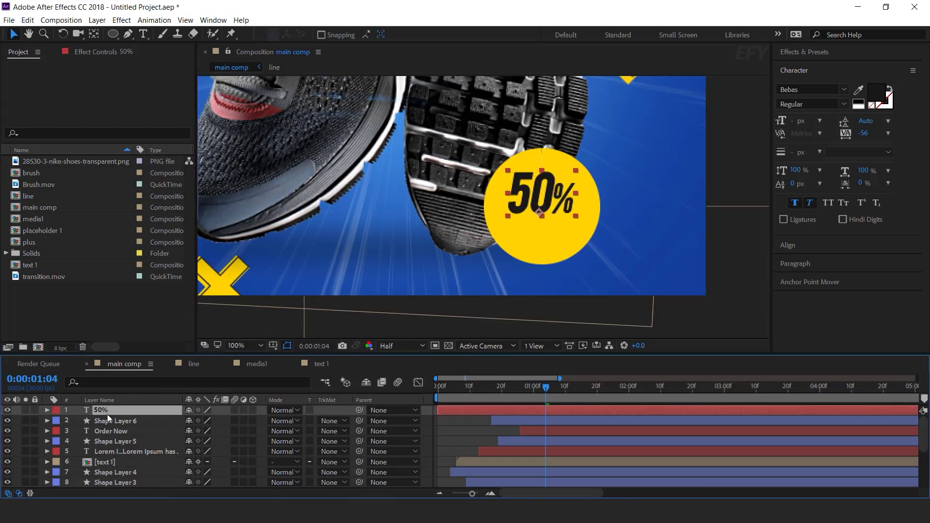
{"action": "left_click", "coordinate": [47, 410]}
{"action": "left_click", "coordinate": [259, 421]}
{"action": "left_click", "coordinate": [294, 234]}
{"action": "left_click_drag", "start_coordinate": [204, 472], "coordinate": [227, 468]}
{"action": "type", "text": "100"}
{"action": "key", "text": "Return"}
{"action": "left_click", "coordinate": [192, 482]}
{"action": "type", "text": "0"}
{"action": "key", "text": "Return"}
- Add an Expression selector to Animator 1 of the 50% layer
{"action": "left_click", "coordinate": [259, 451]}
{"action": "mouse_move", "coordinate": [291, 466]}
{"action": "left_click", "coordinate": [351, 489]}
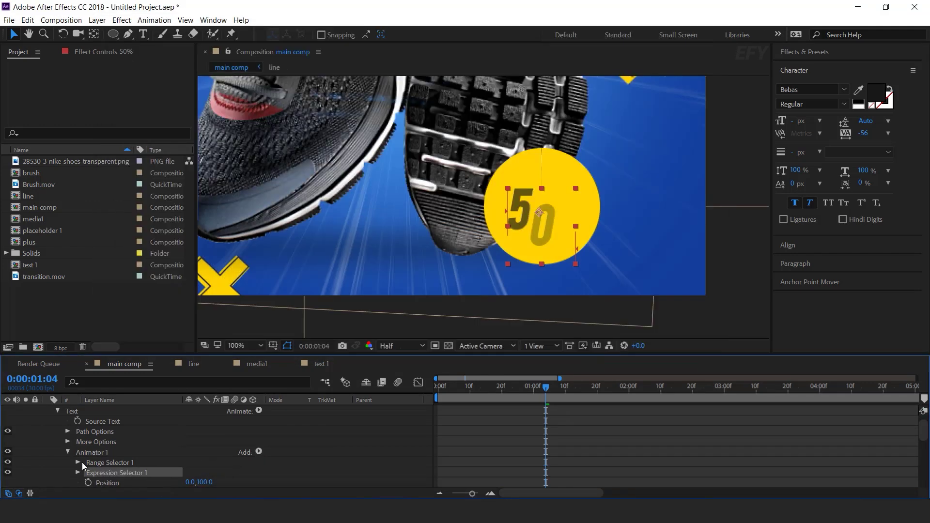
- Paste the delay script as the expression on the 50% layer's Expression Selector 1 Amount and change the selector's Based On option
{"action": "scroll", "coordinate": [83, 462], "scroll_direction": "down", "scroll_amount": 1}
{"action": "left_click", "coordinate": [79, 440]}
{"action": "left_click", "coordinate": [99, 463], "text": "alt"}
{"action": "left_click", "coordinate": [98, 462], "text": "alt"}
{"action": "key", "text": "ctrl+v"}
{"action": "left_click", "coordinate": [292, 471]}
{"action": "left_click", "coordinate": [225, 451]}
{"action": "left_click", "coordinate": [221, 405]}
- Shift the 50% layer to a later start and preview its text animation
{"action": "left_click_drag", "start_coordinate": [464, 388], "coordinate": [511, 387]}
{"action": "scroll", "coordinate": [121, 420], "scroll_direction": "up", "scroll_amount": 2}
{"action": "left_click", "coordinate": [47, 410]}
{"action": "left_click_drag", "start_coordinate": [440, 410], "coordinate": [460, 388]}
{"action": "key", "text": "space"}
{"action": "key", "text": "space"}
- Adjust the 50% layer to start at about frame 26 and add a 58 px "OFF" text layer beneath the 50% text
{"action": "left_click", "coordinate": [544, 388]}
{"action": "left_click_drag", "start_coordinate": [544, 410], "coordinate": [554, 410]}
{"action": "left_click_drag", "start_coordinate": [544, 388], "coordinate": [489, 389]}
{"action": "key", "text": "space"}
{"action": "left_click", "coordinate": [549, 388]}
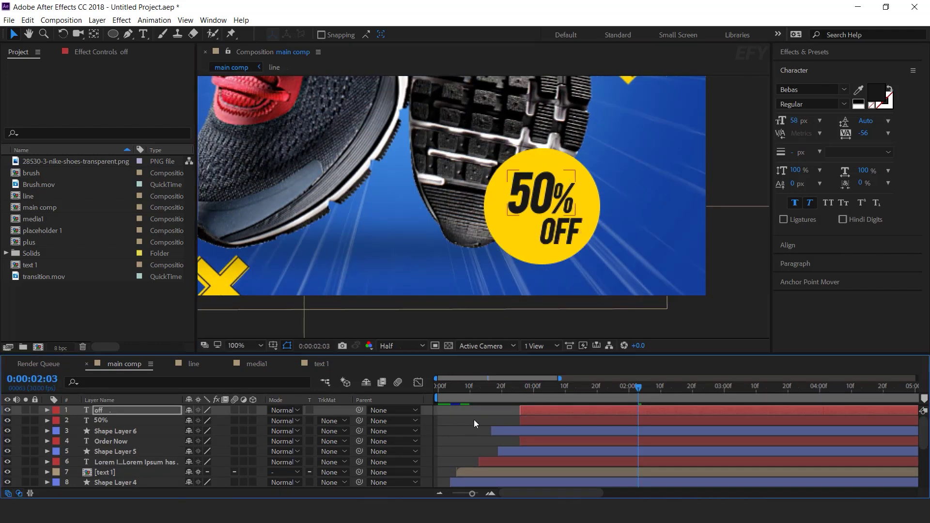
- Delay the OFF layer to start at about 1 second and preview from the beginning
{"action": "left_click", "coordinate": [532, 420]}
{"action": "left_click", "coordinate": [548, 410]}
{"action": "key", "text": "Home"}
{"action": "key", "text": "space"}
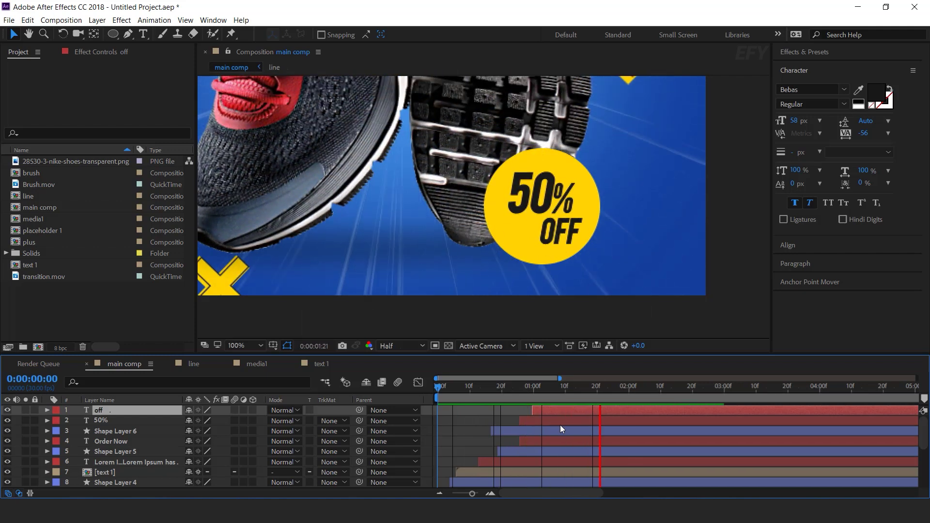
- Play the whole composition from the start with the full frame in view and check the animation up to 3 seconds
{"action": "left_click", "coordinate": [514, 388]}
{"action": "scroll", "coordinate": [559, 405], "scroll_direction": "down", "scroll_amount": 1}
{"action": "scroll", "coordinate": [561, 206], "scroll_direction": "down", "scroll_amount": 3}
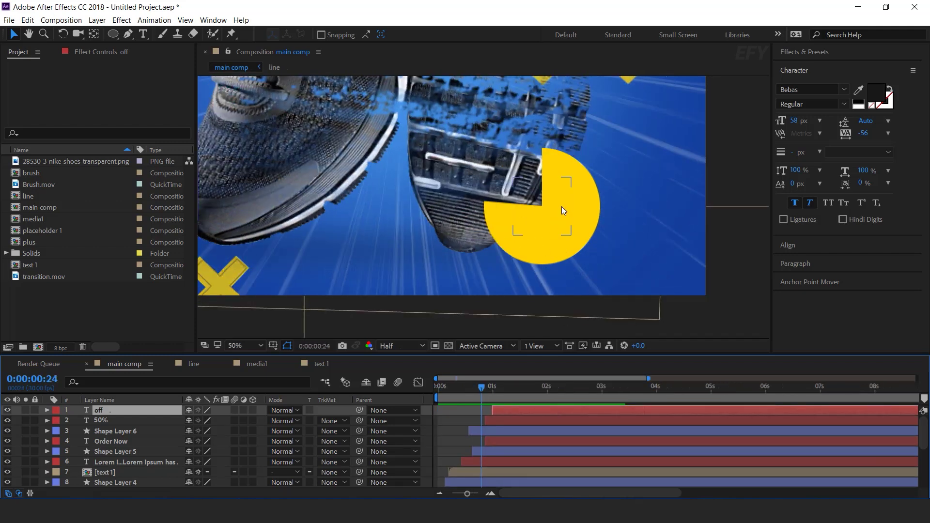
{"action": "key", "text": "Home"}
{"action": "key", "text": "space"}
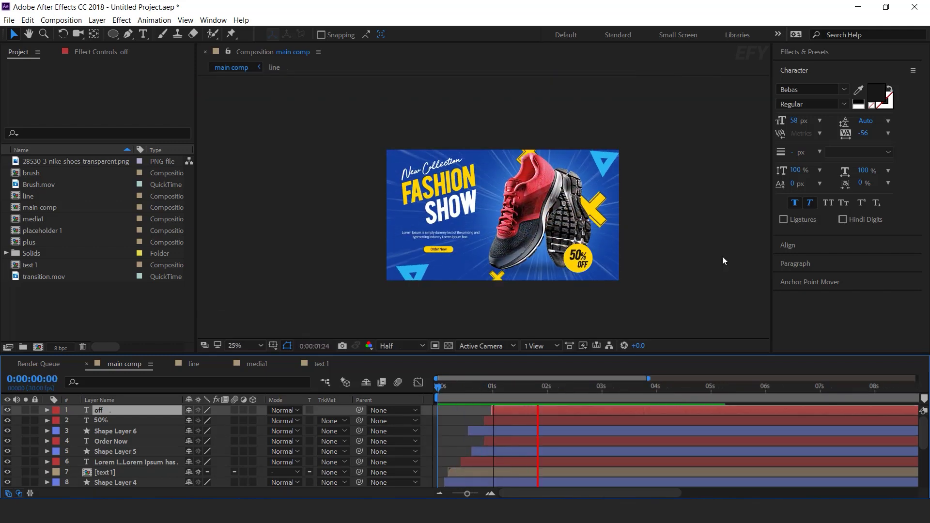
{"action": "left_click_drag", "start_coordinate": [562, 389], "coordinate": [600, 389]}
- Create a 1920 x 1080 composition named transition and add the transition.mov footage to it
{"action": "left_click", "coordinate": [92, 318]}
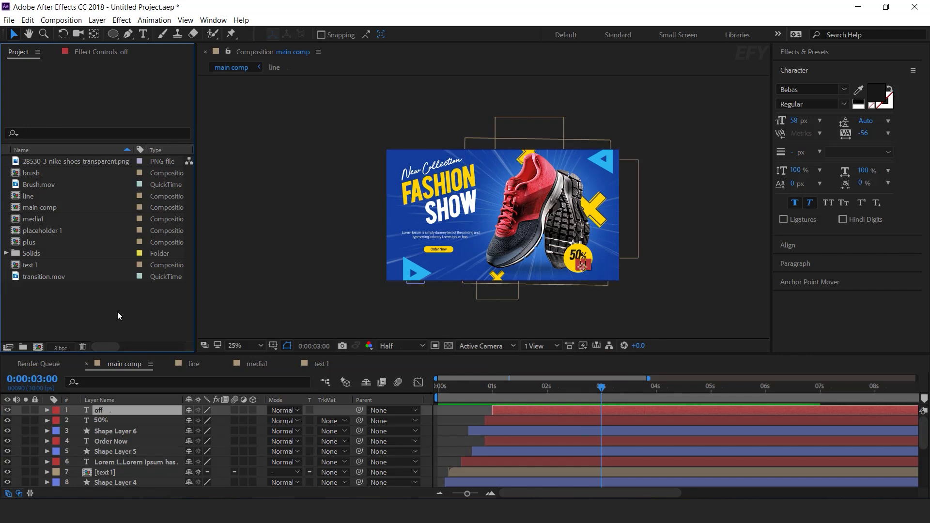
{"action": "left_click", "coordinate": [37, 347]}
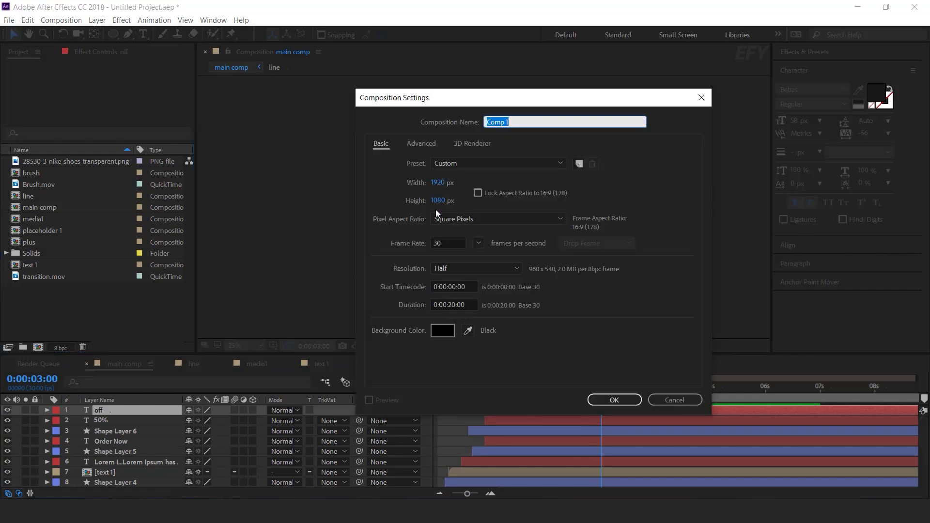
{"action": "type", "text": "transition"}
{"action": "key", "text": "Return"}
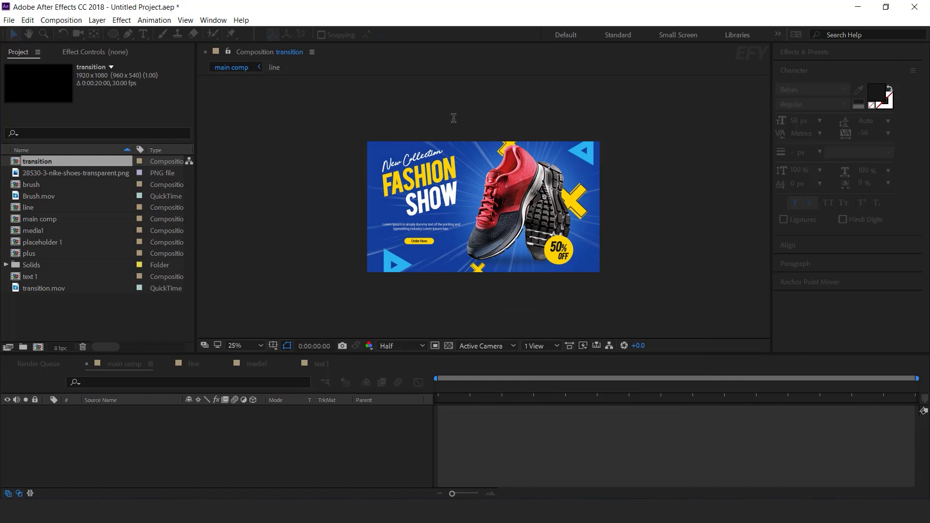
{"action": "left_click_drag", "start_coordinate": [44, 289], "coordinate": [151, 449]}
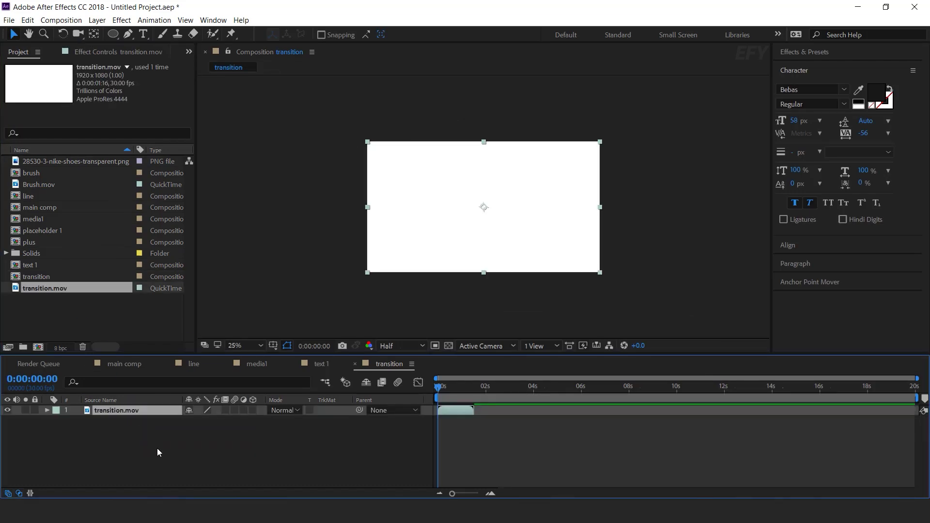
- Place the transition composition as the topmost layer of main comp, set its blending mode to Silhouette Luma and preview it
{"action": "left_click", "coordinate": [117, 364]}
{"action": "left_click", "coordinate": [46, 321]}
{"action": "left_click_drag", "start_coordinate": [40, 278], "coordinate": [14, 286]}
{"action": "left_click_drag", "start_coordinate": [80, 314], "coordinate": [131, 407]}
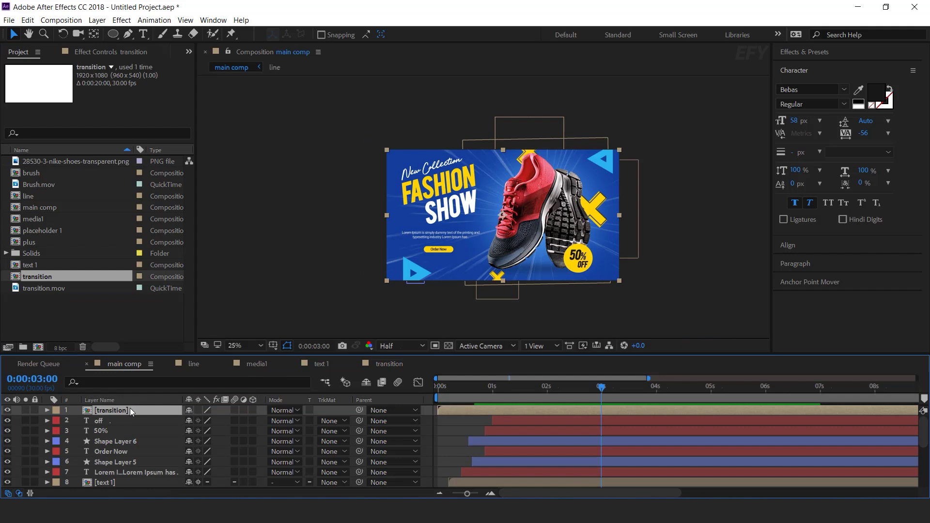
{"action": "left_click", "coordinate": [285, 410]}
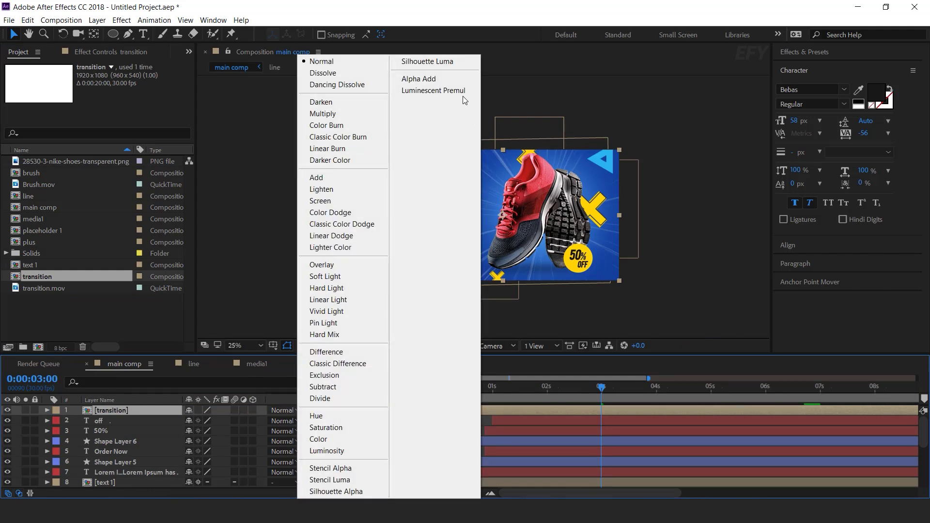
{"action": "left_click", "coordinate": [436, 62]}
{"action": "left_click", "coordinate": [428, 384]}
{"action": "key", "text": "space"}
- Delay all layers from the off text down to the last plus layer together by about 13 frames
{"action": "left_click_drag", "start_coordinate": [442, 385], "coordinate": [474, 386]}
{"action": "key", "text": "grave"}
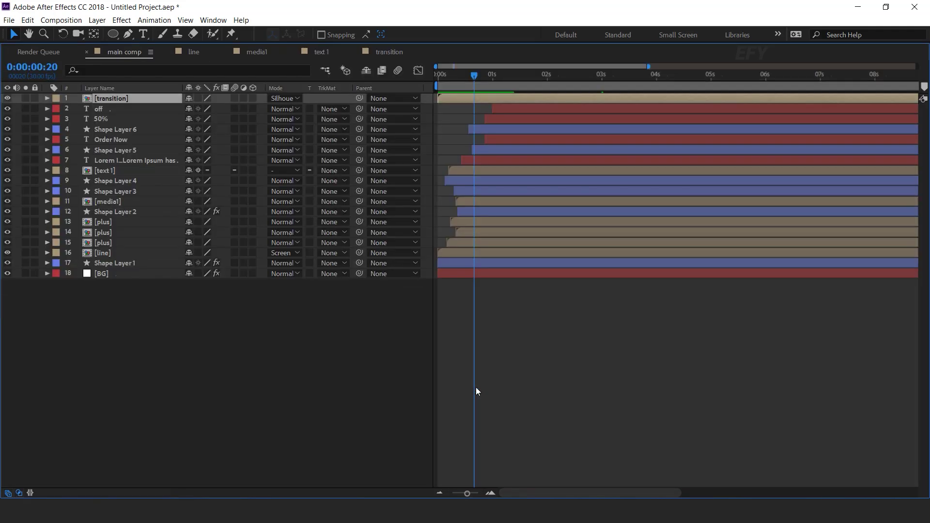
{"action": "left_click", "coordinate": [517, 109]}
{"action": "left_click_drag", "start_coordinate": [482, 245], "coordinate": [527, 246]}
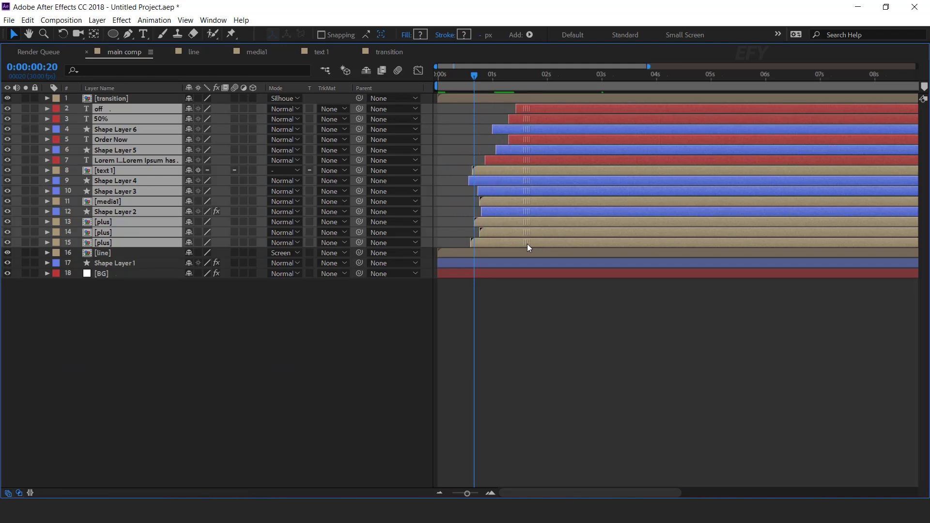
{"action": "key", "text": "grave"}
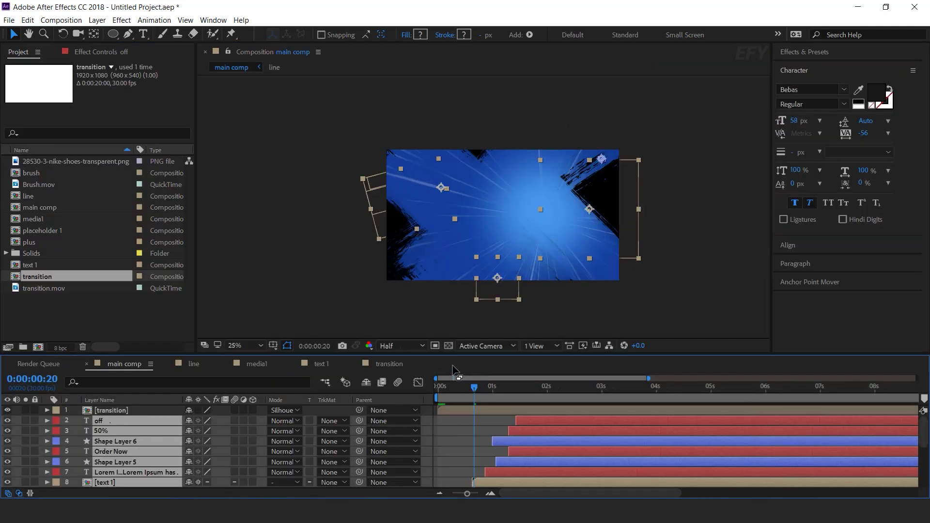
- Play main comp from the start to check the transition timing, ending at about 4 seconds
{"action": "key", "text": "Home"}
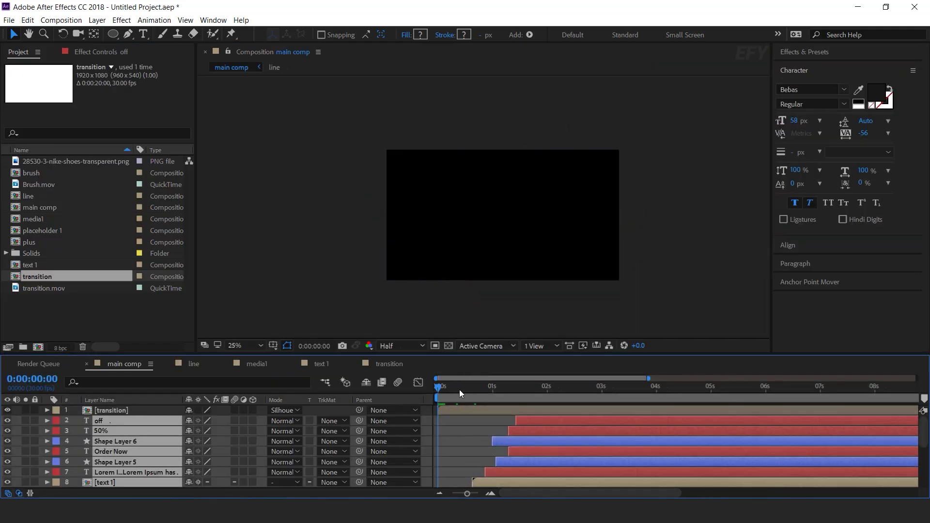
{"action": "key", "text": "F2"}
{"action": "key", "text": "space"}
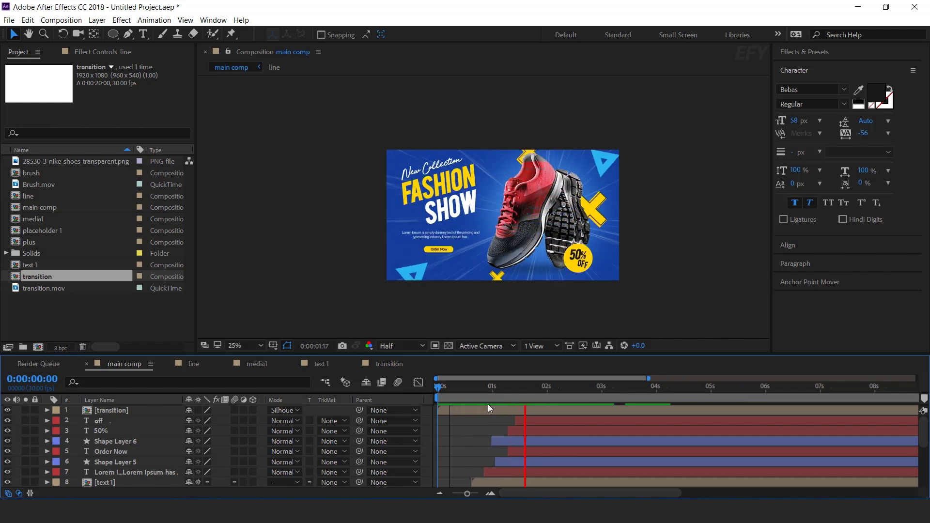
{"action": "left_click", "coordinate": [667, 387]}
- Add an adjustment layer above all layers and apply Curves with a slight S-shaped contrast curve on the RGB channel
{"action": "left_click", "coordinate": [97, 314]}
{"action": "right_click", "coordinate": [426, 411]}
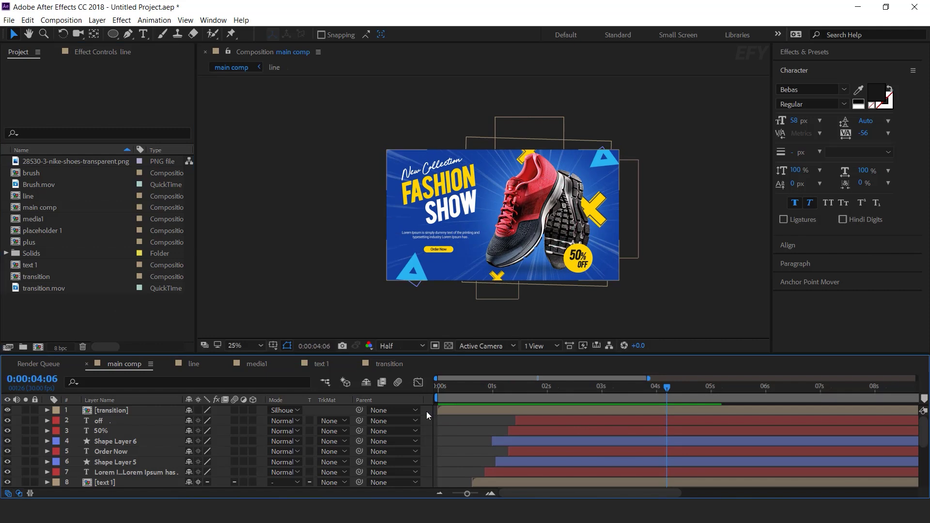
{"action": "mouse_move", "coordinate": [455, 296]}
{"action": "left_click", "coordinate": [611, 382]}
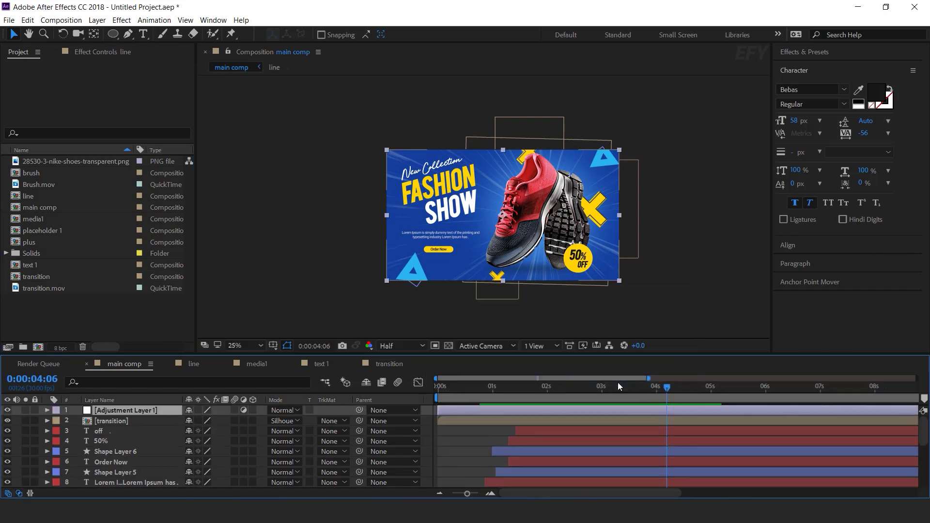
{"action": "key", "text": "ctrl+space"}
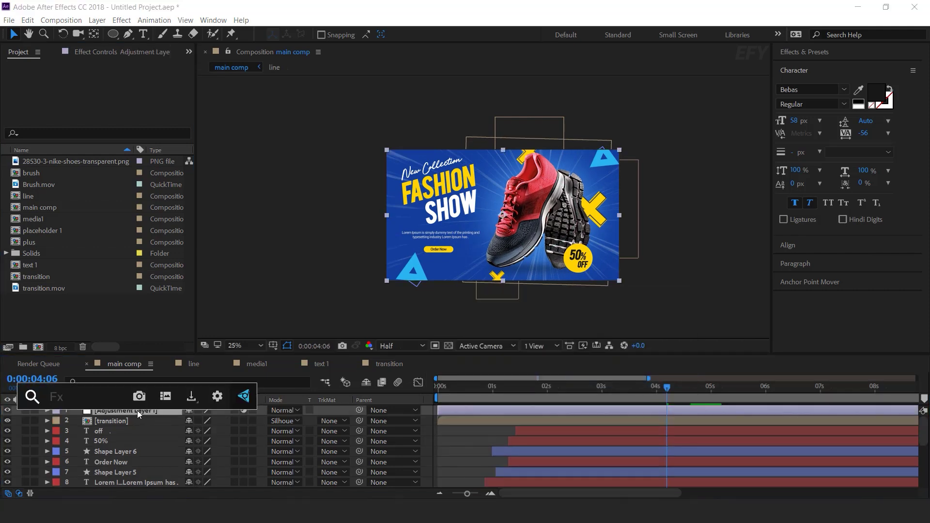
{"action": "type", "text": "cu"}
{"action": "key", "text": "Return"}
{"action": "left_click_drag", "start_coordinate": [73, 233], "coordinate": [75, 234]}
{"action": "left_click_drag", "start_coordinate": [145, 159], "coordinate": [140, 157]}
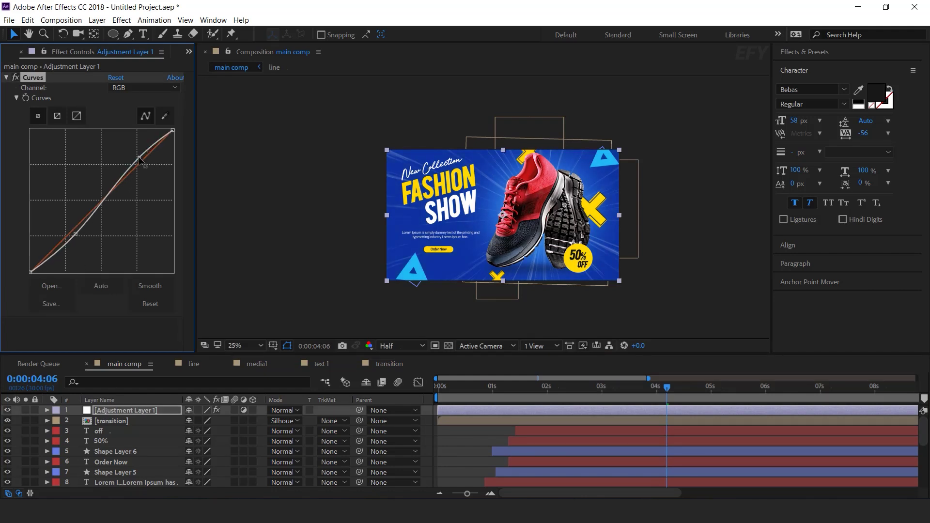
- Apply the Unsharp Mask effect to the adjustment layer that holds the Curves effect
{"action": "left_click", "coordinate": [125, 410]}
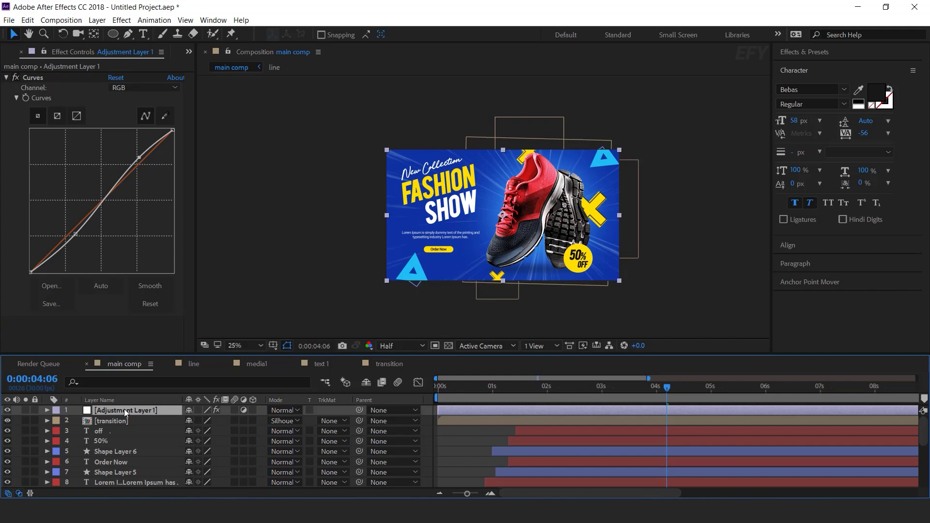
{"action": "key", "text": "ctrl+space"}
{"action": "type", "text": "un"}
{"action": "key", "text": "Return"}
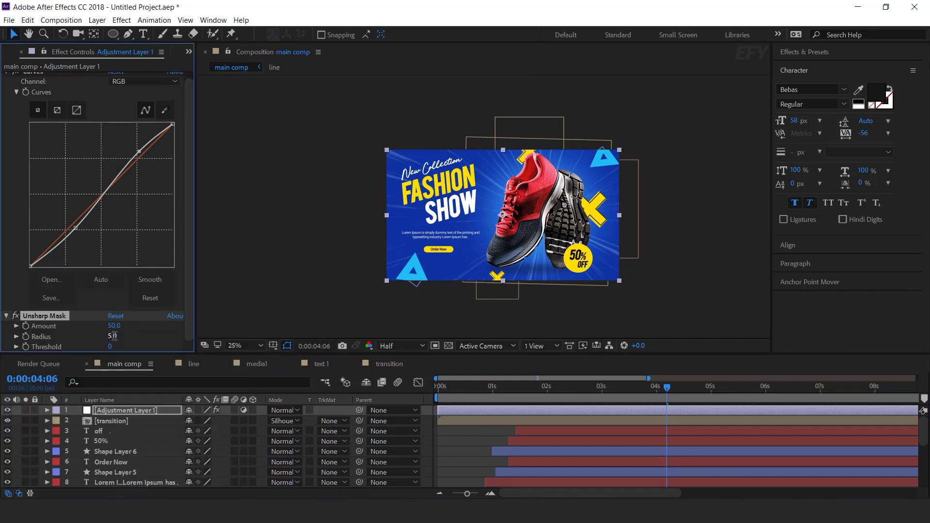
- Add a second adjustment layer on top and apply the Exposure effect with master exposure set to 2
{"action": "left_click", "coordinate": [428, 412]}
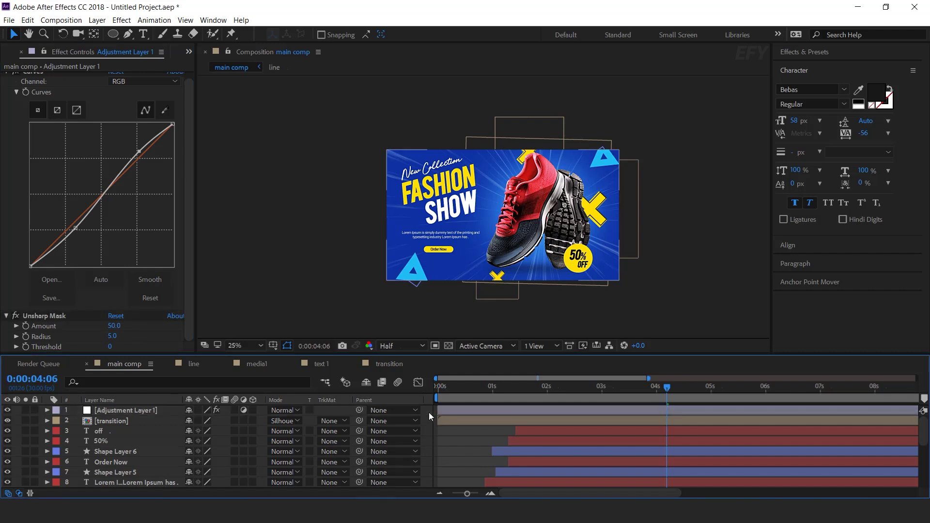
{"action": "right_click", "coordinate": [429, 411]}
{"action": "mouse_move", "coordinate": [484, 295]}
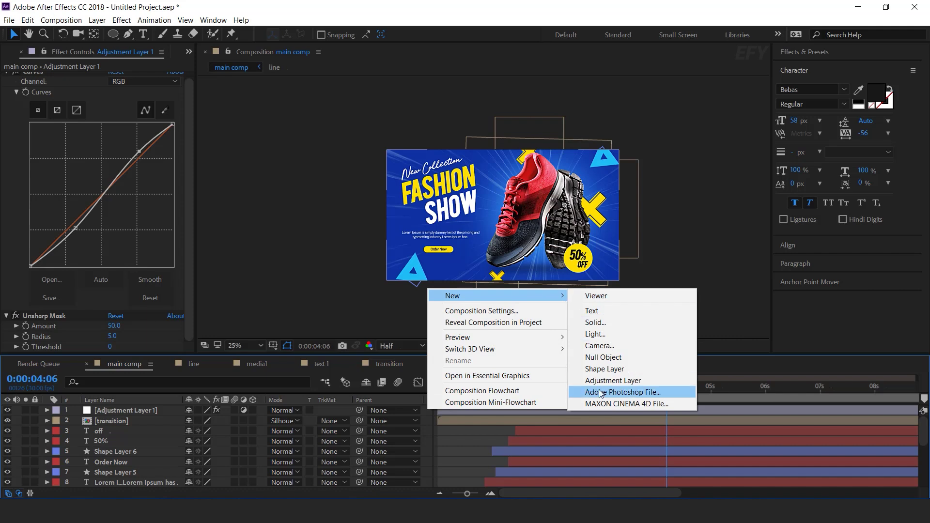
{"action": "left_click", "coordinate": [611, 381]}
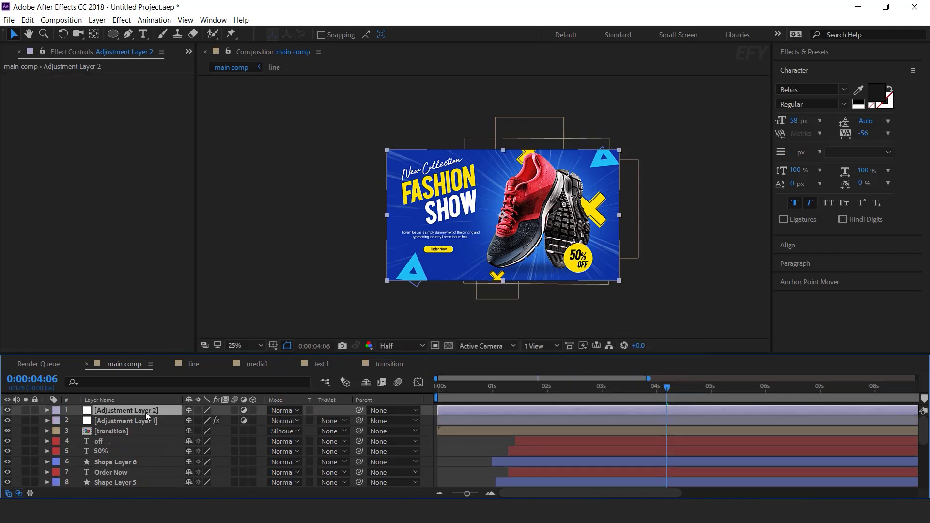
{"action": "key", "text": "ctrl+space"}
{"action": "type", "text": "expo"}
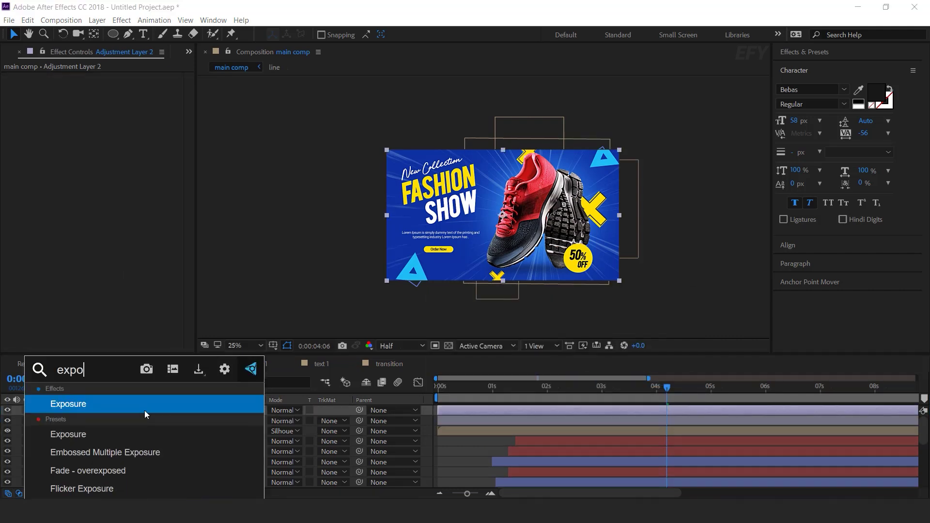
{"action": "key", "text": "Return"}
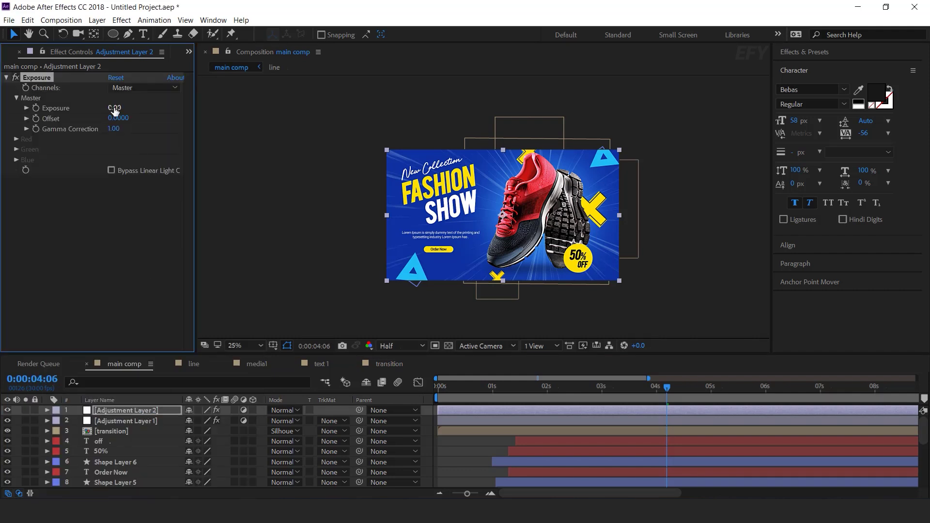
{"action": "left_click", "coordinate": [113, 108]}
{"action": "type", "text": "2"}
{"action": "key", "text": "Return"}
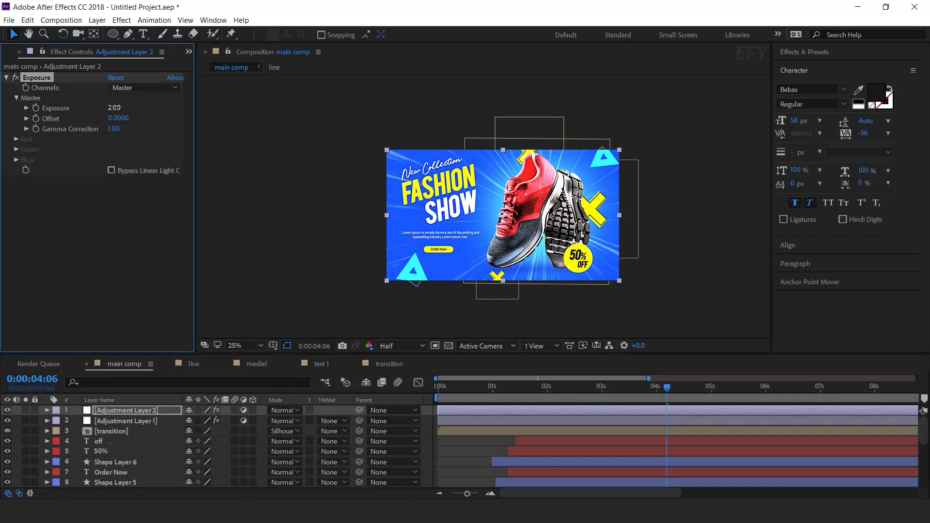
- Shorten the Exposure adjustment layer to a brief flash from 0:00:01:12 to about 0:00:01:15 and preview from the start
{"action": "left_click_drag", "start_coordinate": [437, 390], "coordinate": [514, 387]}
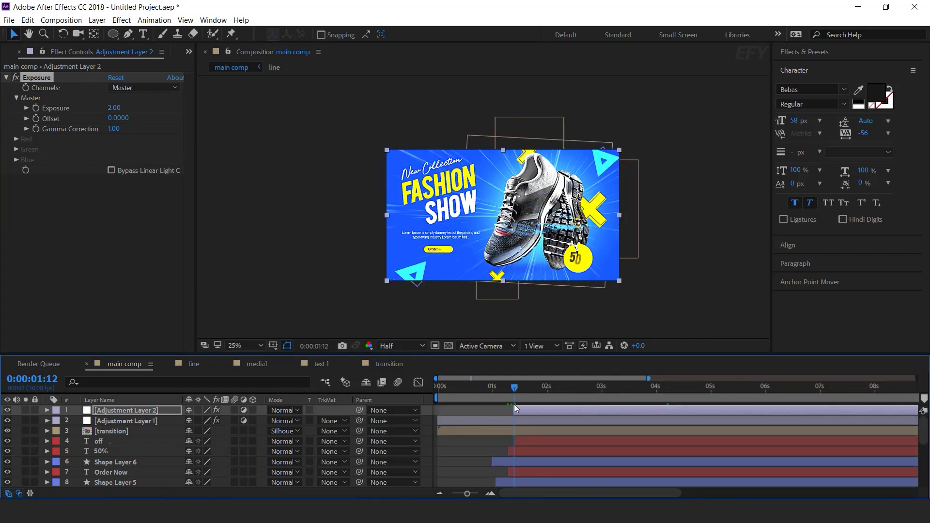
{"action": "scroll", "coordinate": [487, 402], "scroll_direction": "up", "scroll_amount": 3}
{"action": "left_click_drag", "start_coordinate": [598, 388], "coordinate": [618, 412]}
{"action": "key", "text": "alt+bracketright"}
{"action": "scroll", "coordinate": [595, 413], "scroll_direction": "down", "scroll_amount": 3}
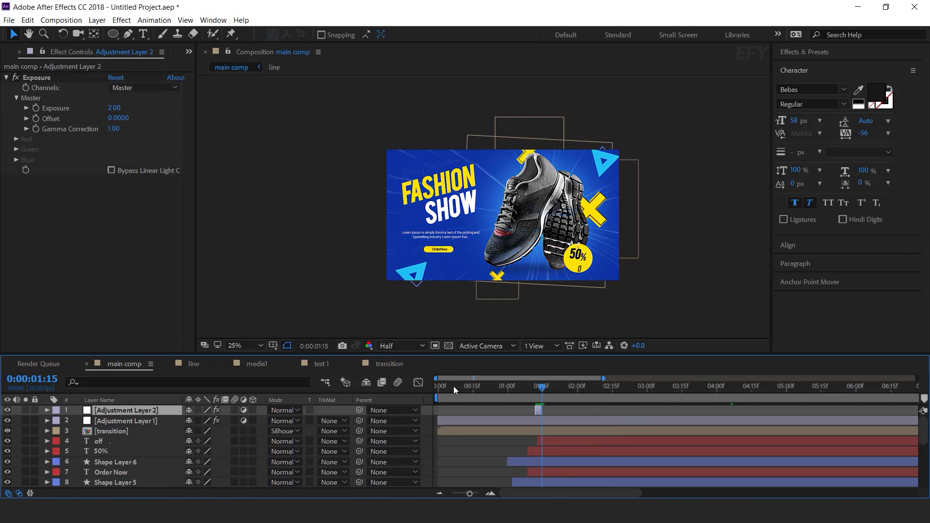
{"action": "key", "text": "Home"}
{"action": "key", "text": "space"}
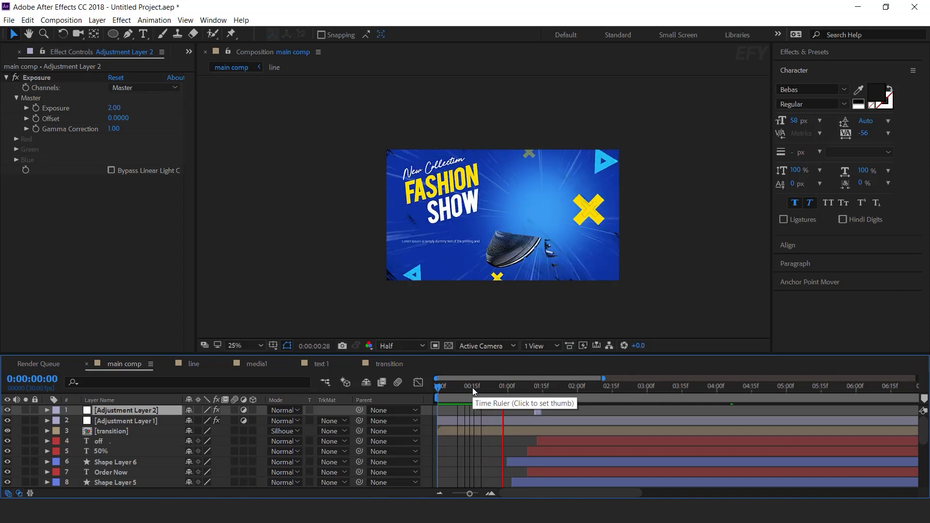
- Keyframe the media1 layer's scale starting at 0:00:01:12 and set it to 110% at 0:00:01:15
{"action": "left_click_drag", "start_coordinate": [482, 387], "coordinate": [534, 391]}
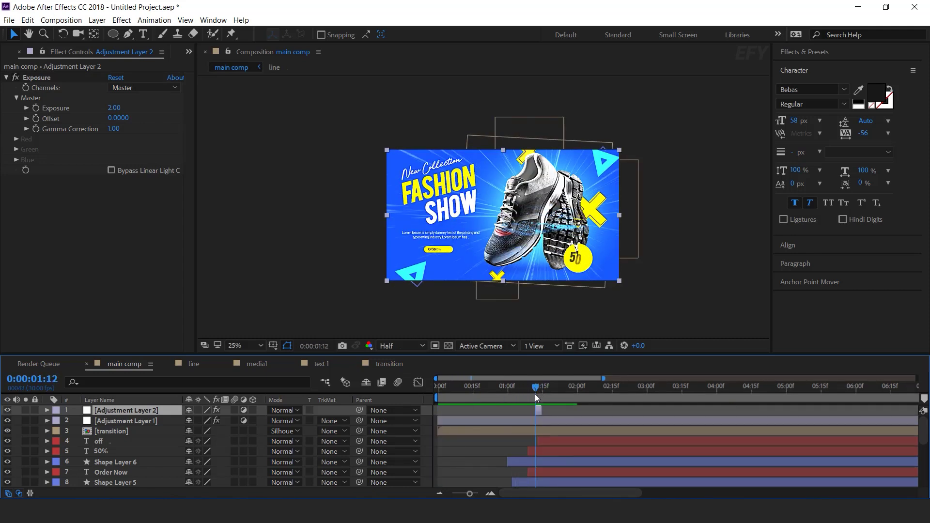
{"action": "scroll", "coordinate": [546, 450], "scroll_direction": "down", "scroll_amount": 5}
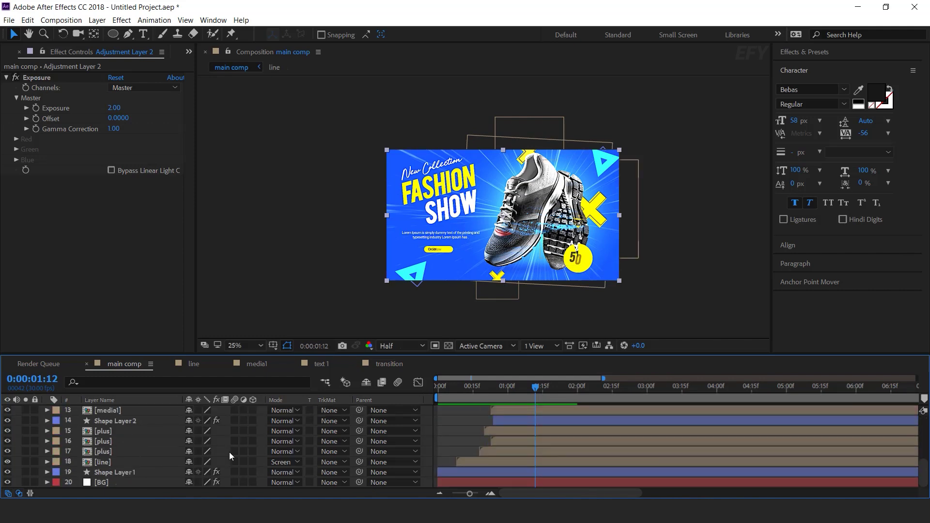
{"action": "left_click", "coordinate": [120, 411]}
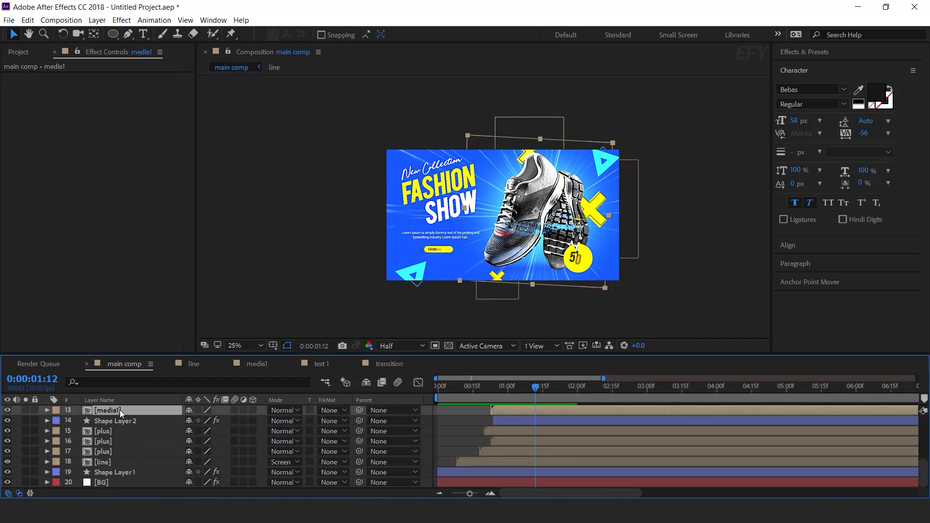
{"action": "key", "text": "s"}
{"action": "scroll", "coordinate": [536, 428], "scroll_direction": "up", "scroll_amount": 2}
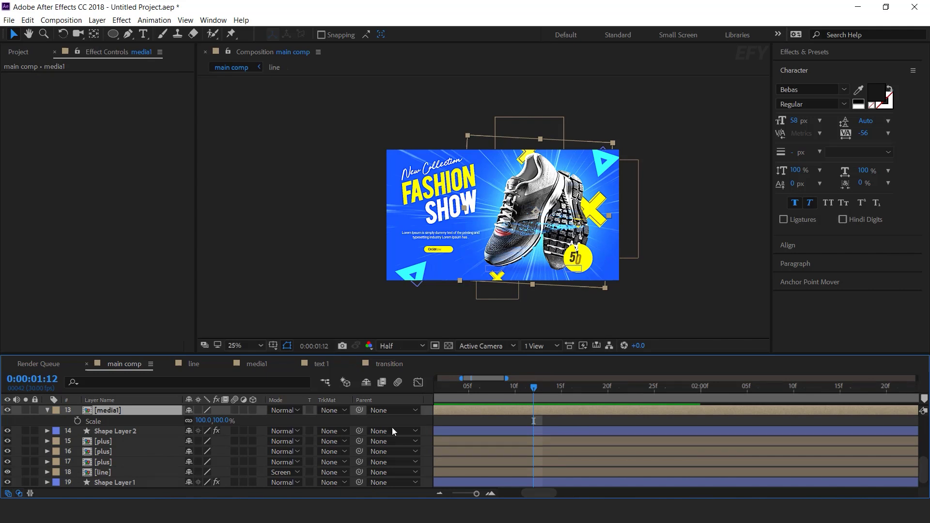
{"action": "scroll", "coordinate": [557, 429], "scroll_direction": "up", "scroll_amount": 1}
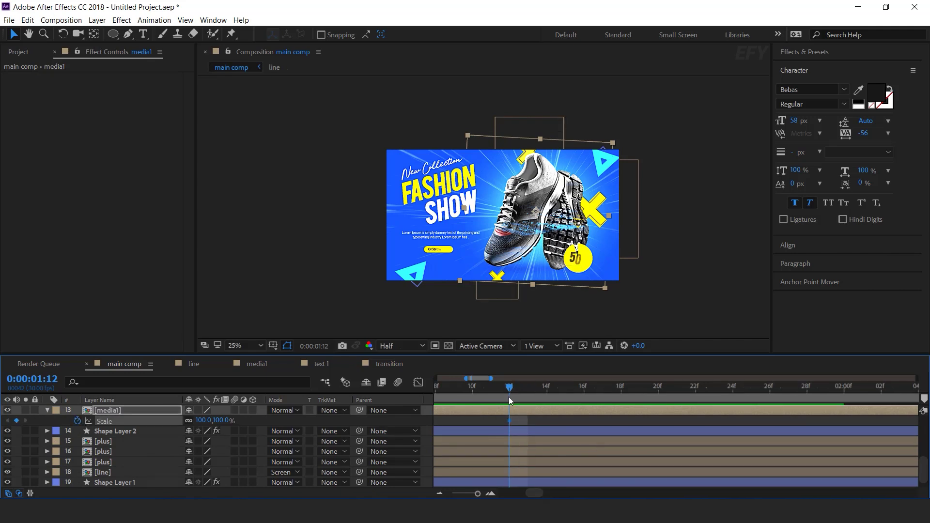
{"action": "left_click_drag", "start_coordinate": [521, 388], "coordinate": [565, 388]}
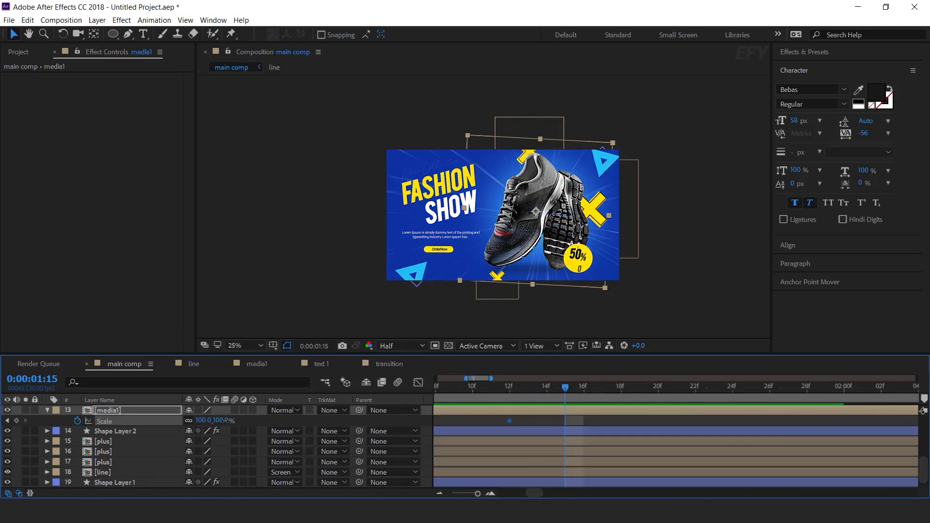
{"action": "type", "text": "0"}
{"action": "key", "text": "Return"}
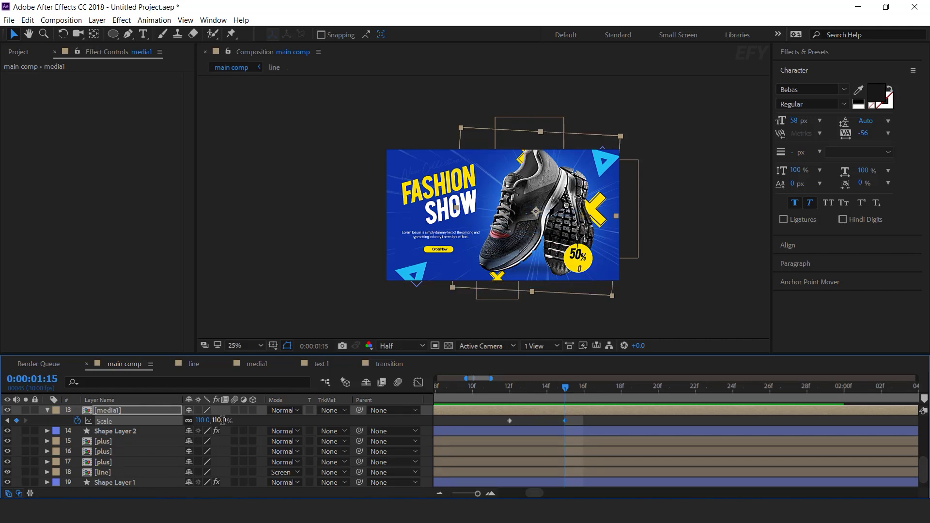
- Set the media1 layer's scale keyframe at 0:00:01:12 to 90%
{"action": "left_click", "coordinate": [508, 387]}
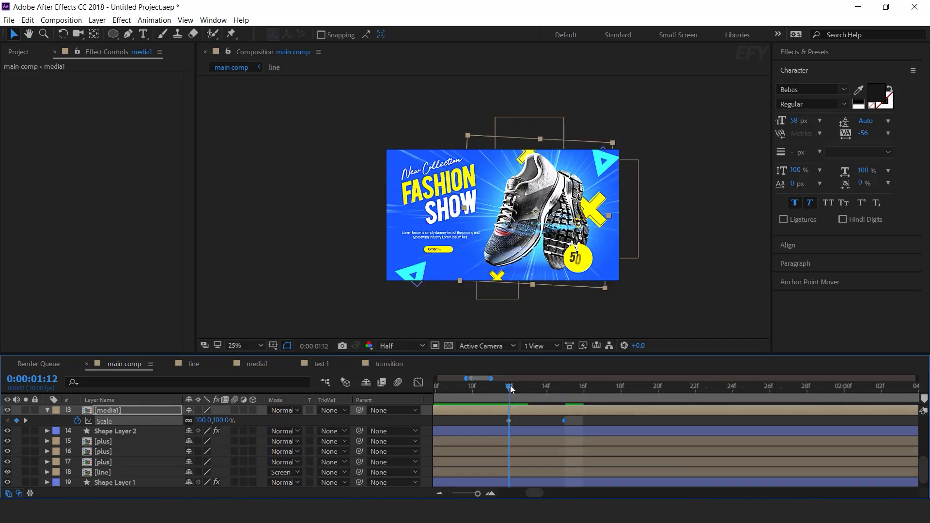
{"action": "left_click", "coordinate": [222, 420]}
{"action": "type", "text": "90"}
{"action": "key", "text": "Return"}
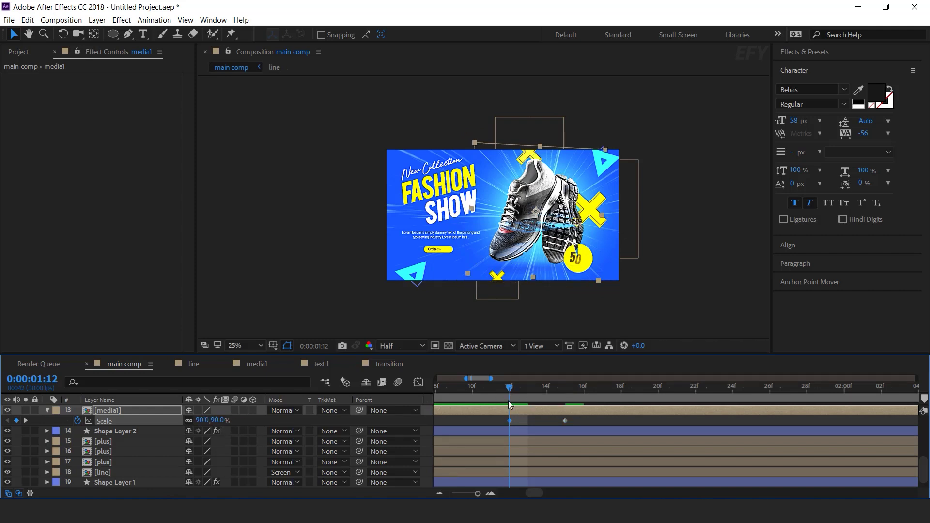
- Set the media1 layer's scale keyframe at 0:00:01:15 to 100% and add another at 0:00:01:22 with 90%
{"action": "left_click_drag", "start_coordinate": [476, 388], "coordinate": [565, 388]}
{"action": "left_click", "coordinate": [219, 421]}
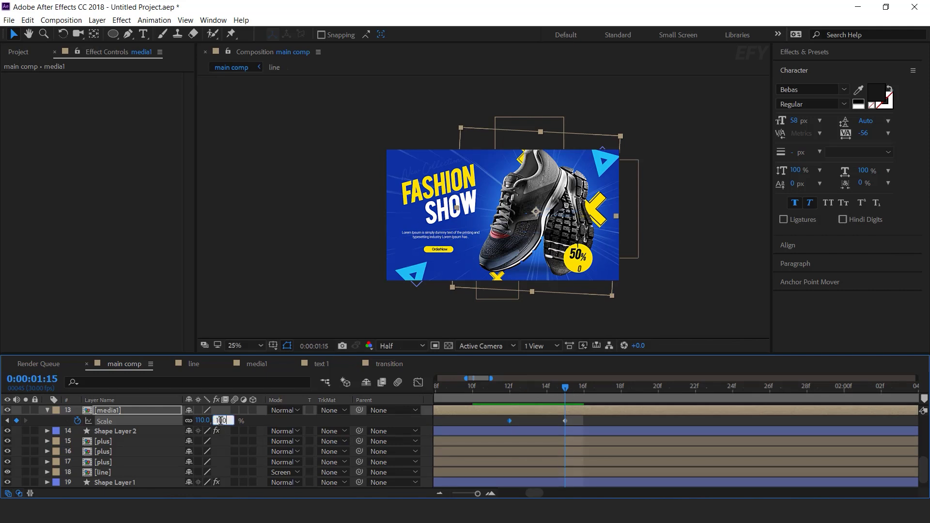
{"action": "type", "text": "100"}
{"action": "key", "text": "Return"}
{"action": "left_click_drag", "start_coordinate": [518, 390], "coordinate": [690, 399]}
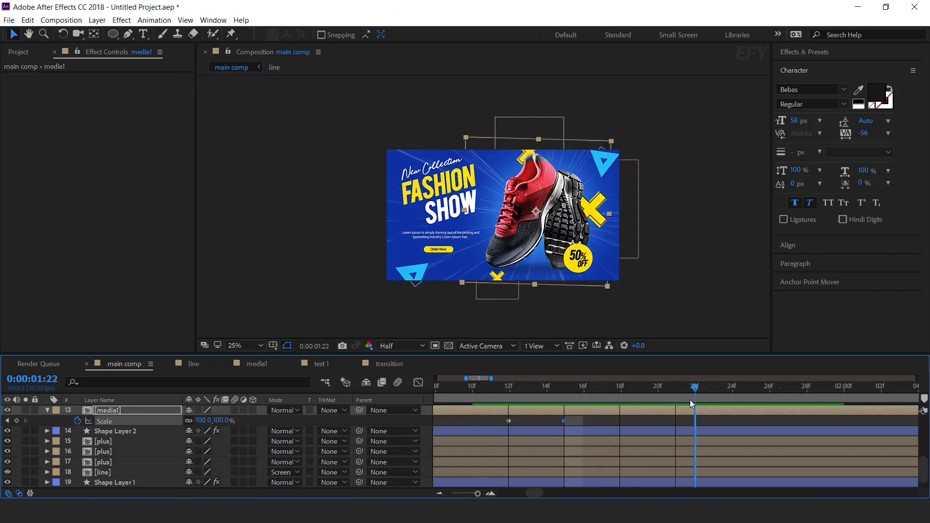
{"action": "left_click", "coordinate": [221, 420]}
{"action": "type", "text": "90"}
{"action": "key", "text": "Return"}
- Convert the media1 layer's three scale keyframes to hold keyframes
{"action": "scroll", "coordinate": [700, 432], "scroll_direction": "down", "scroll_amount": 1}
{"action": "left_click_drag", "start_coordinate": [707, 425], "coordinate": [587, 421]}
{"action": "right_click", "coordinate": [632, 420]}
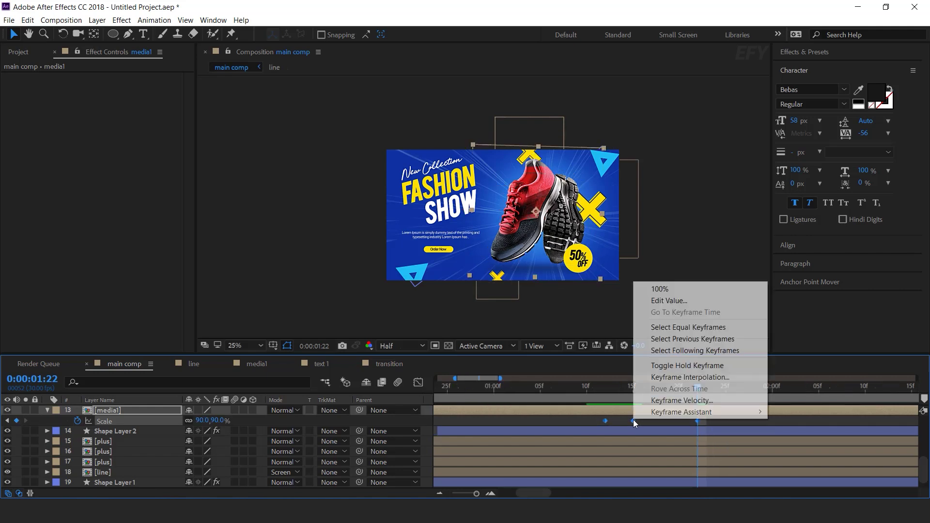
{"action": "left_click", "coordinate": [683, 366]}
{"action": "scroll", "coordinate": [701, 450], "scroll_direction": "down", "scroll_amount": 1}
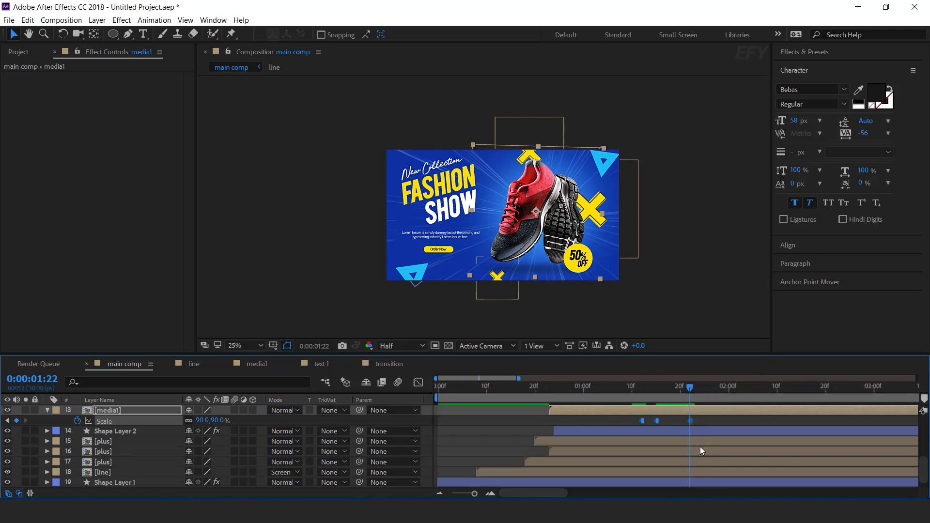
- Preview the stepped scale animation and retime media1's second and third scale keyframes to about 0:00:01:17 and 0:00:02:00
{"action": "left_click", "coordinate": [510, 389]}
{"action": "key", "text": "space"}
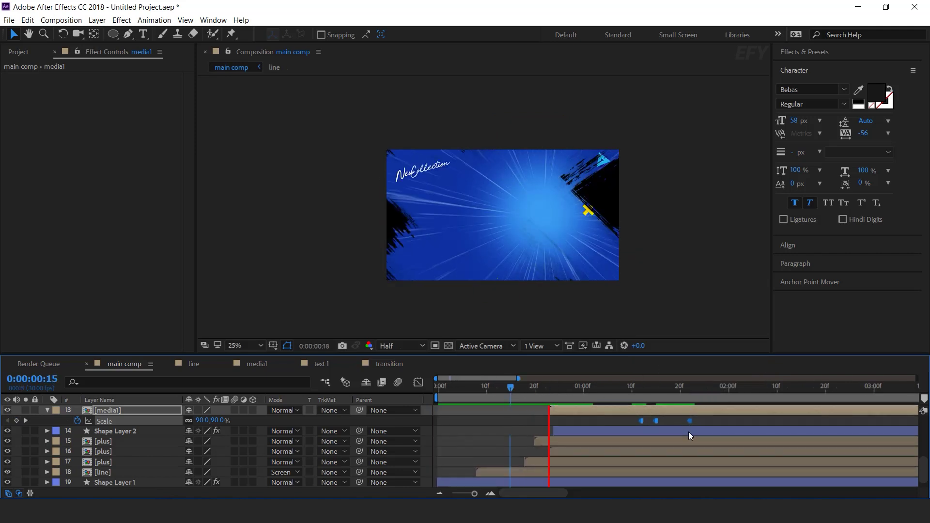
{"action": "left_click", "coordinate": [626, 390]}
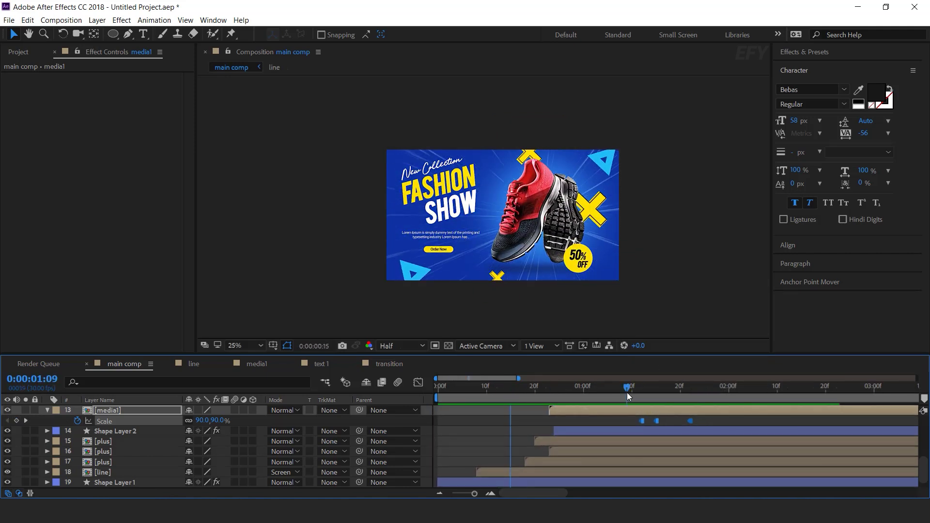
{"action": "scroll", "coordinate": [649, 429], "scroll_direction": "down", "scroll_amount": 1}
{"action": "left_click", "coordinate": [606, 423]}
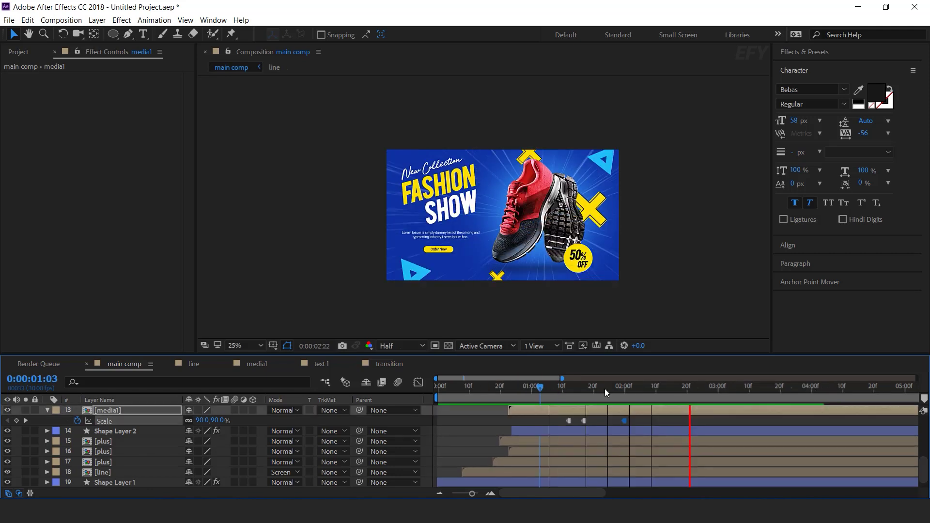
- Duplicate the Exposure adjustment layer, place the copy at about 0:00:01:23 as a second flash, and preview the result
{"action": "mouse_move", "coordinate": [605, 388]}
{"action": "left_mouse_down"}
{"action": "mouse_move", "coordinate": [542, 391]}
{"action": "mouse_move", "coordinate": [590, 394]}
{"action": "left_mouse_up"}
{"action": "scroll", "coordinate": [593, 428], "scroll_direction": "up", "scroll_amount": 4}
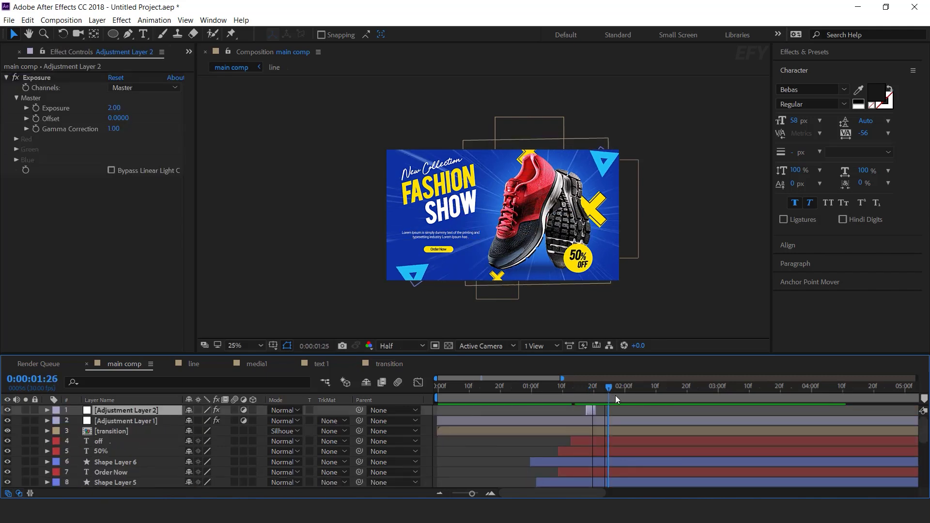
{"action": "key", "text": "ctrl+d"}
{"action": "left_click_drag", "start_coordinate": [591, 410], "coordinate": [607, 413]}
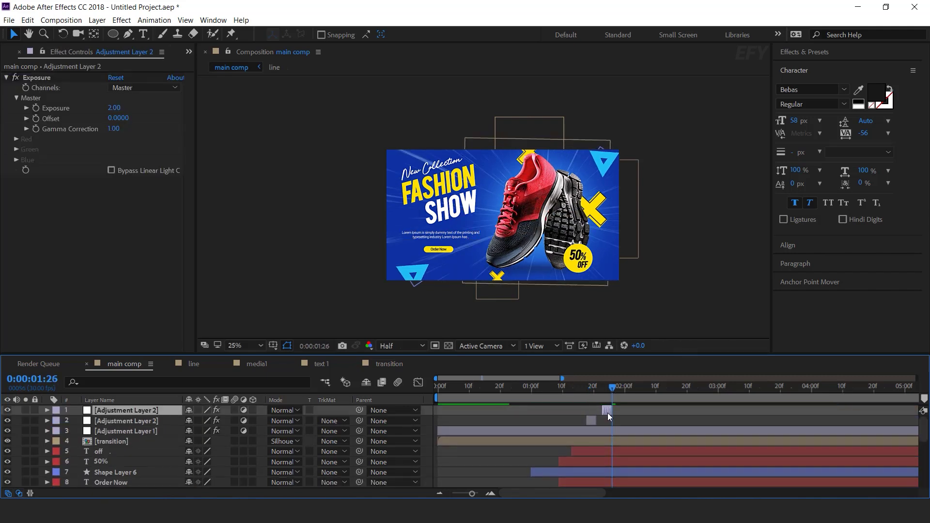
{"action": "left_click", "coordinate": [573, 388]}
{"action": "key", "text": "space"}
{"action": "scroll", "coordinate": [654, 424], "scroll_direction": "down", "scroll_amount": 1}
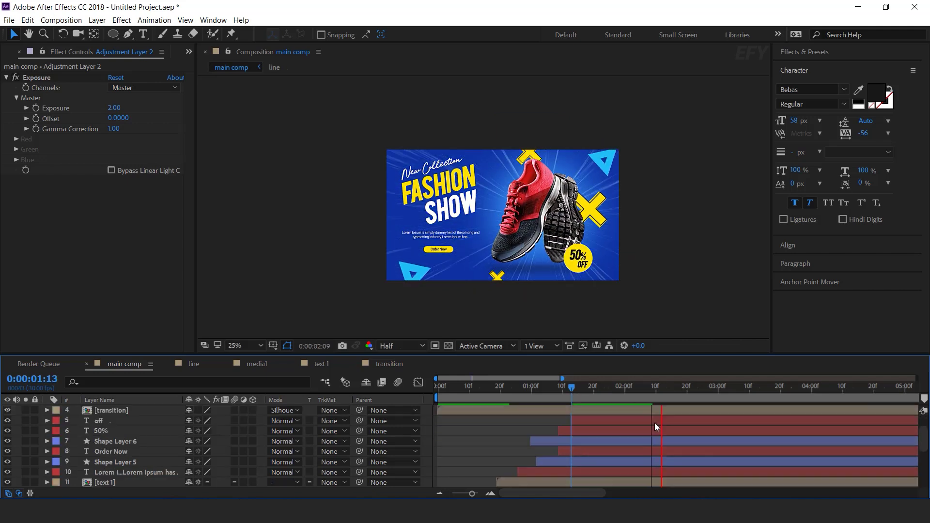
- Trim the work area to about 4 seconds and preview the whole animation from the start in a maximized composition view at full resolution
{"action": "scroll", "coordinate": [642, 429], "scroll_direction": "down", "scroll_amount": 2}
{"action": "left_click_drag", "start_coordinate": [487, 388], "coordinate": [434, 390]}
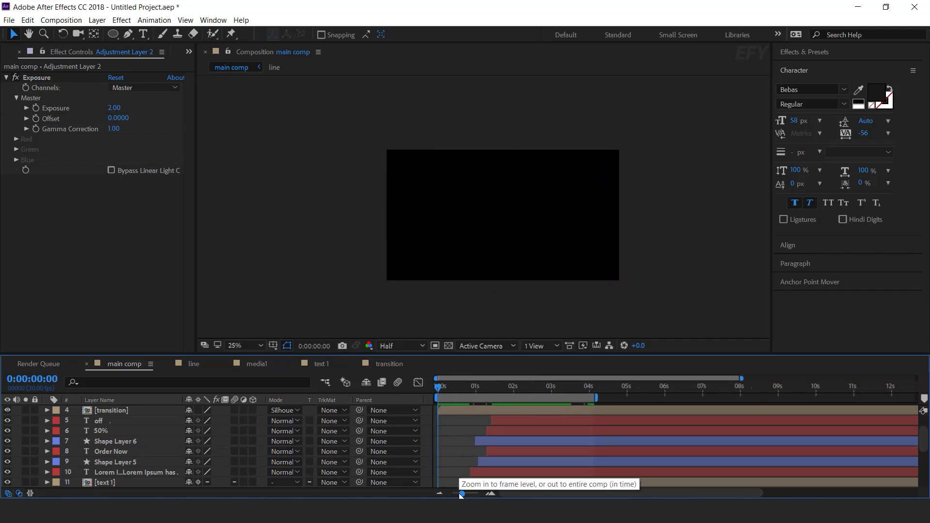
{"action": "key", "text": "space"}
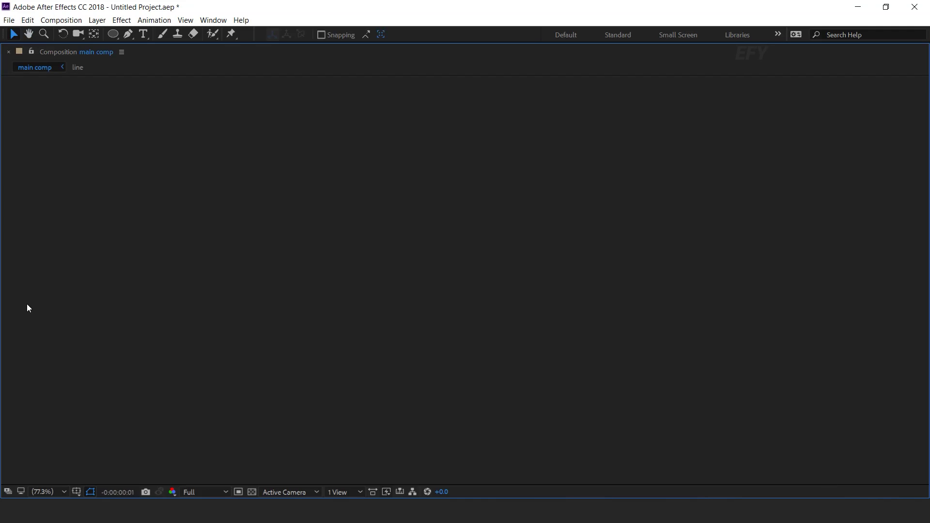
{"action": "key", "text": "grave"}
{"action": "left_click_drag", "start_coordinate": [445, 390], "coordinate": [471, 392]}
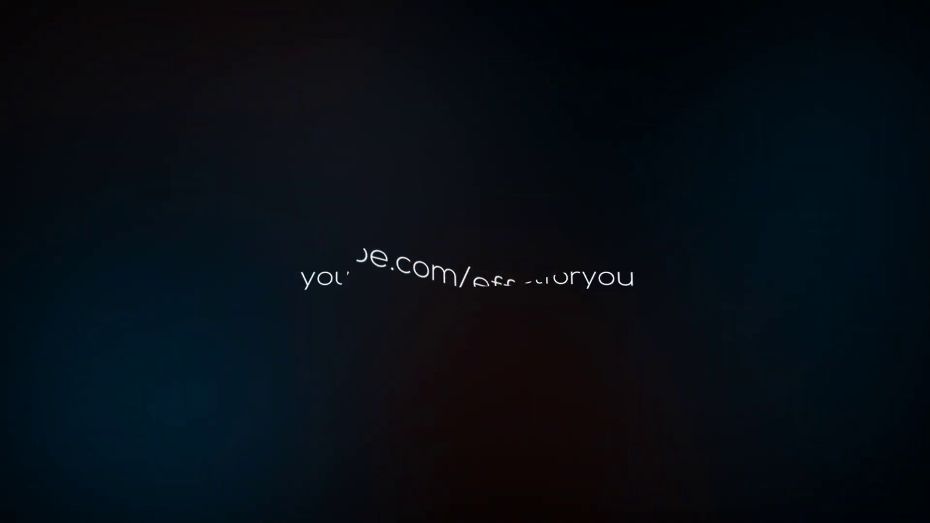